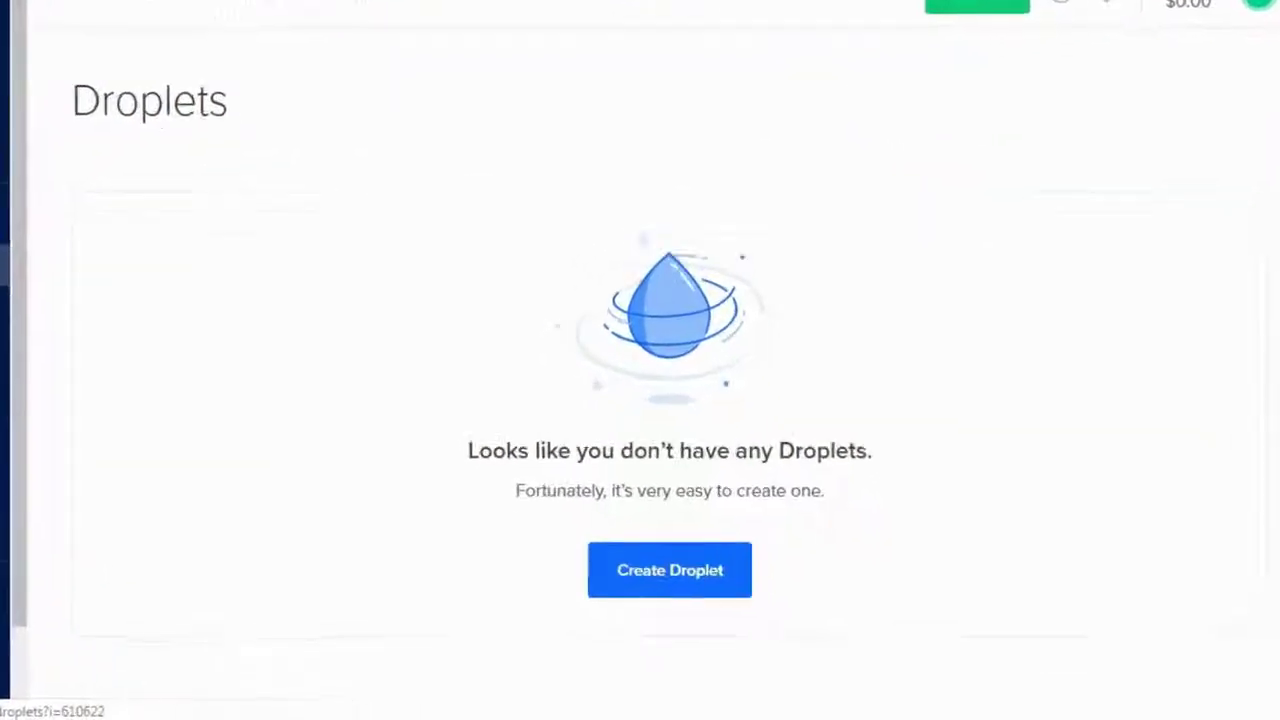
Start a new droplet and keep Ubuntu 16.04.5 x64 as its image.
scroll(474, 314, "down", 3)
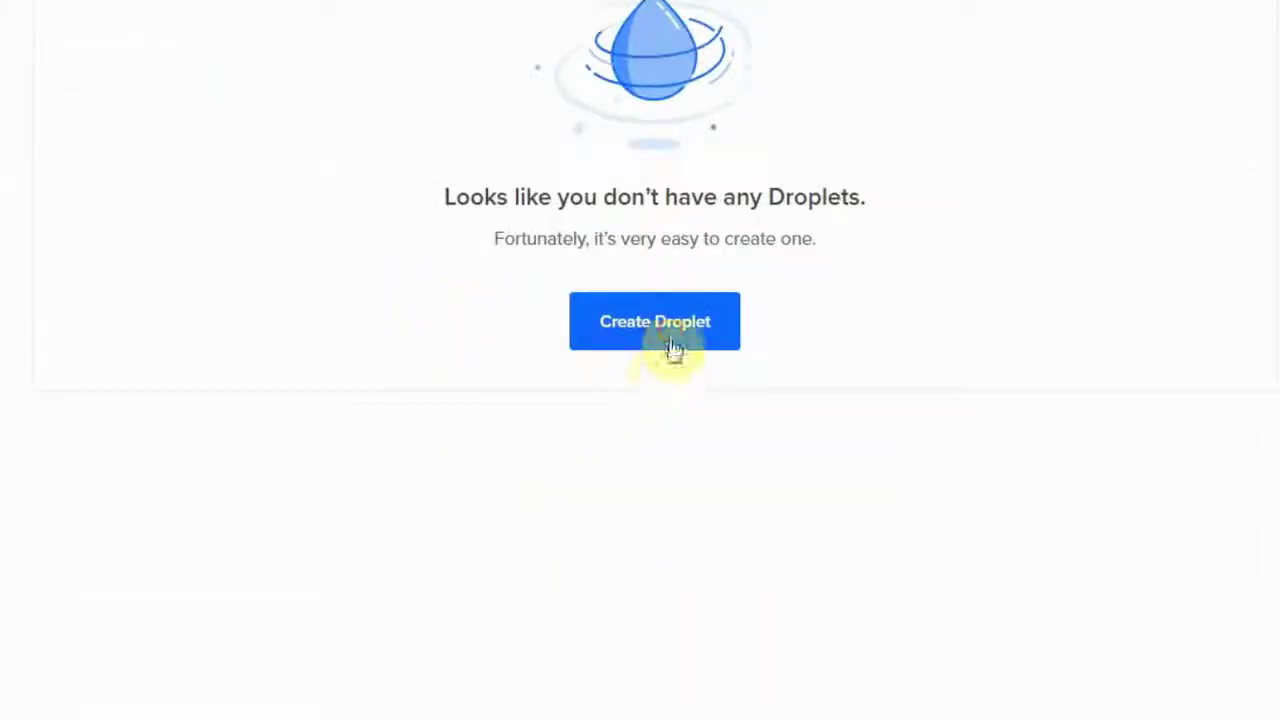
left_click(674, 343)
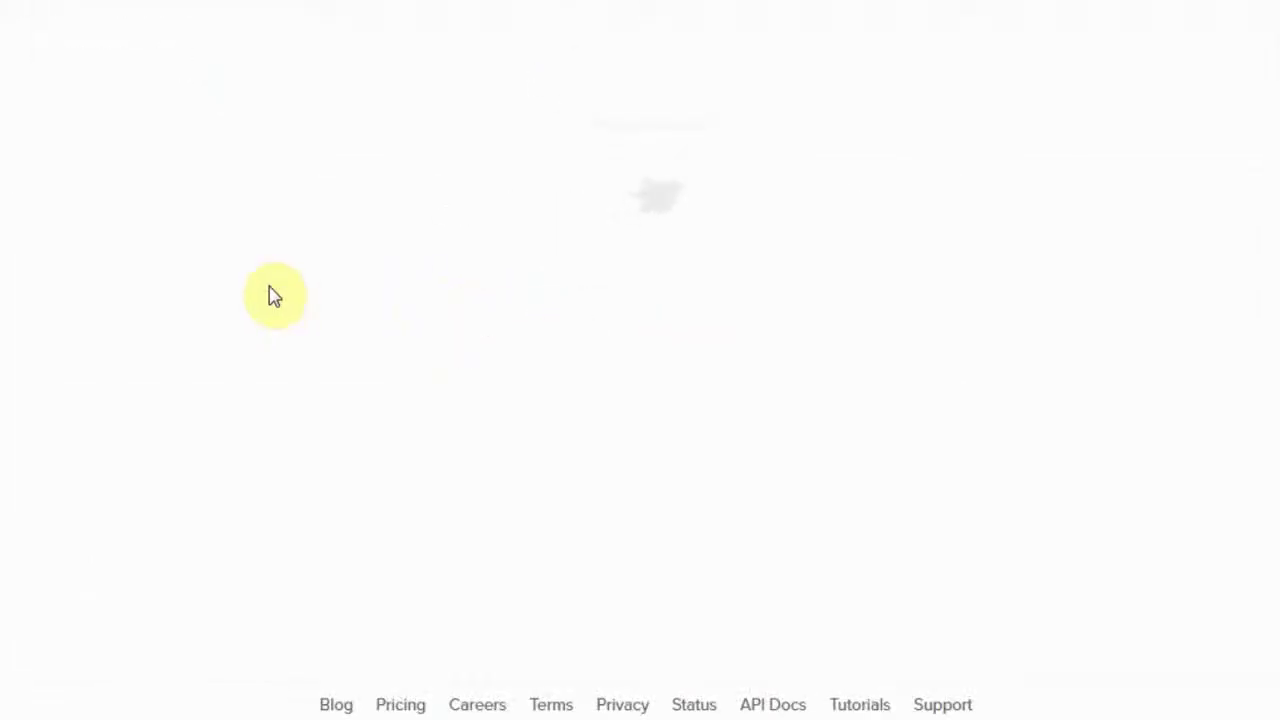
scroll(271, 294, "up", 3)
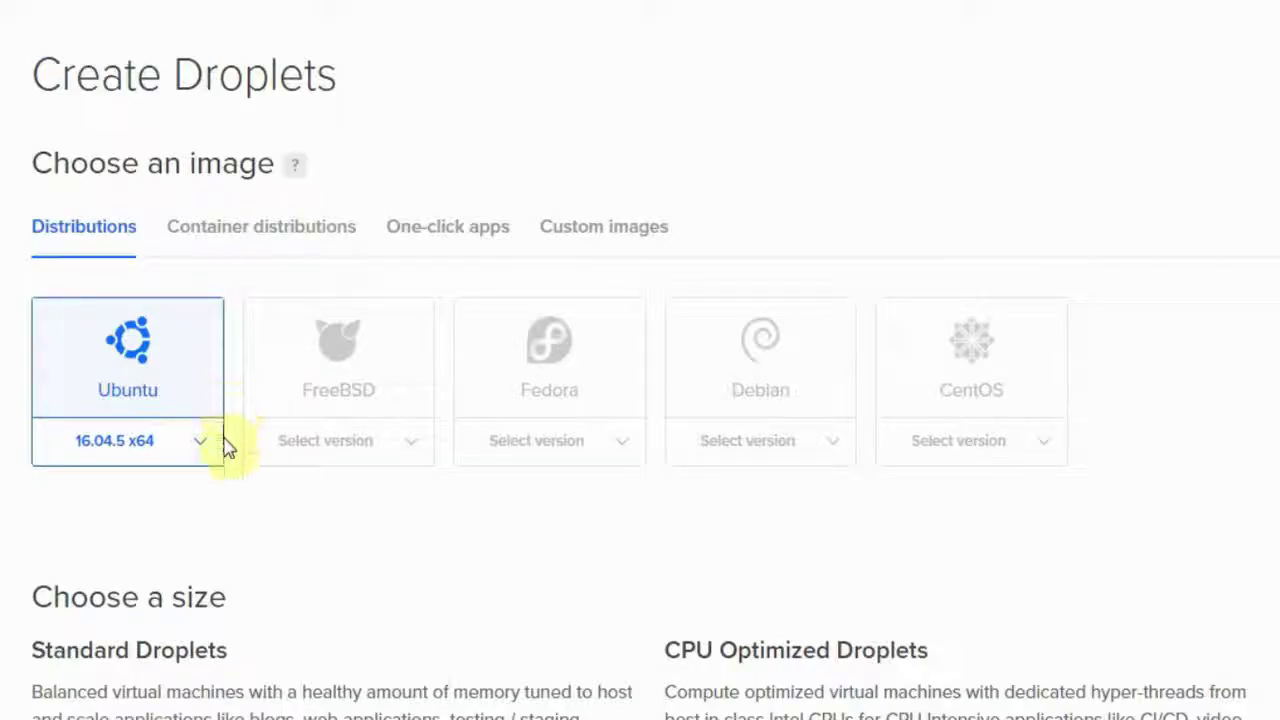
scroll(226, 443, "down", 1)
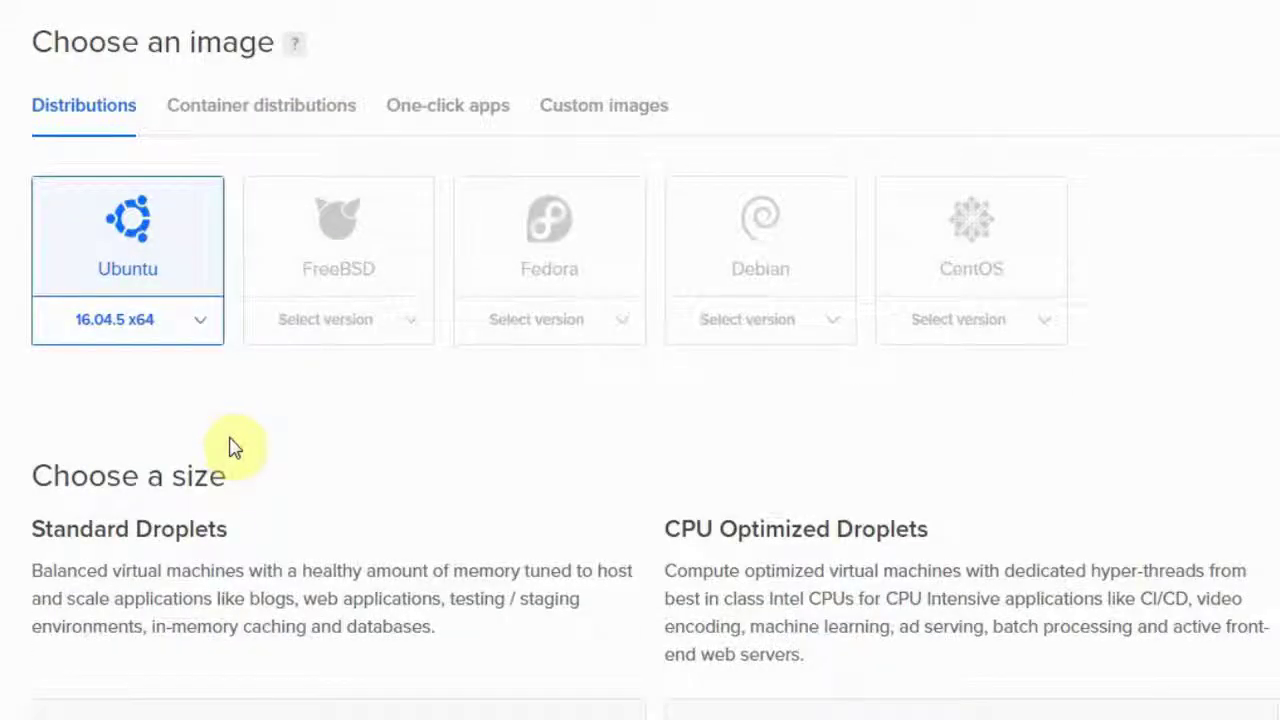
scroll(234, 447, "down", 1)
scroll(230, 447, "up", 1)
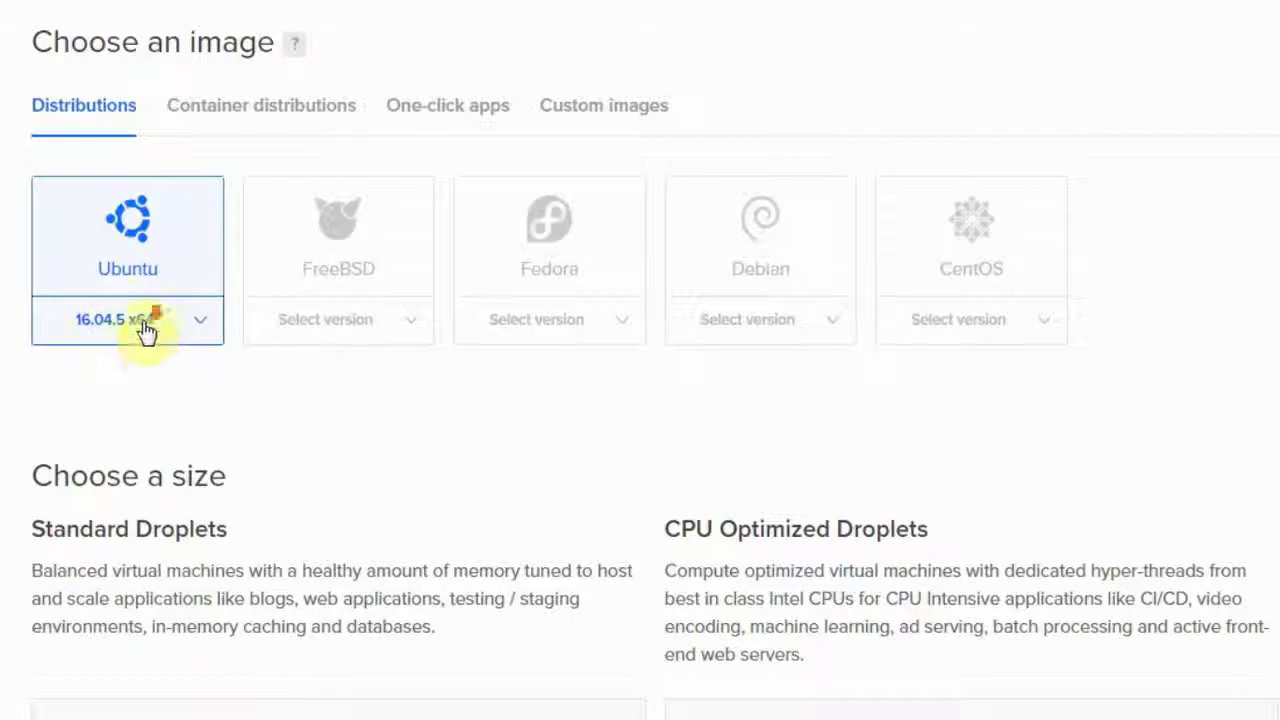
scroll(148, 330, "down", 2)
scroll(148, 330, "down", 6)
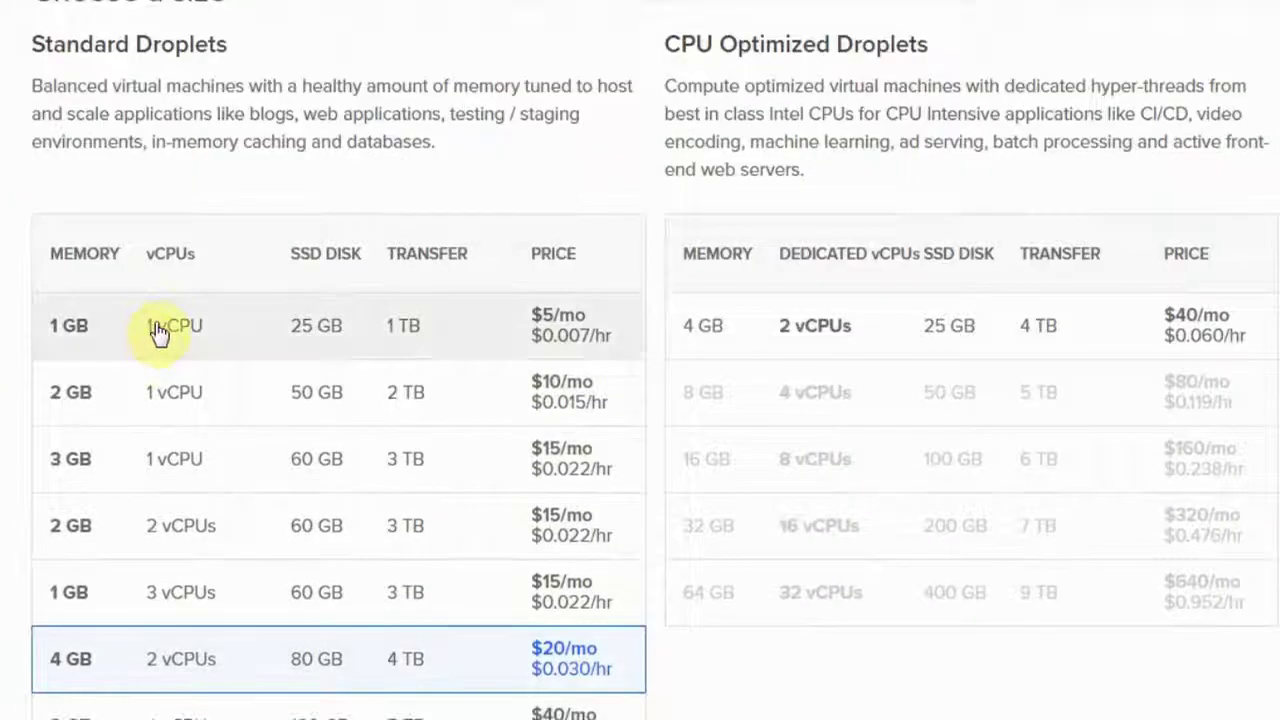
Choose the $5/mo Standard plan with 1 GB memory, 1 vCPU and 25 GB disk.
left_click(160, 332)
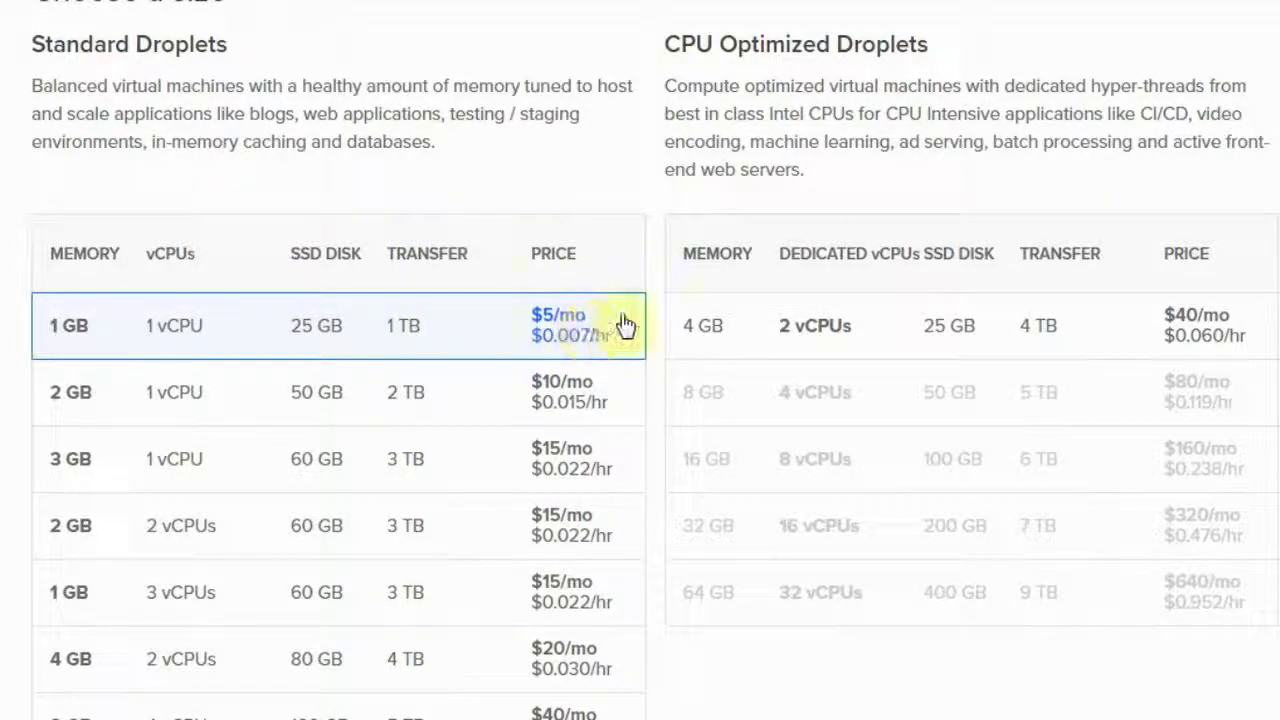
scroll(655, 232, "down", 1)
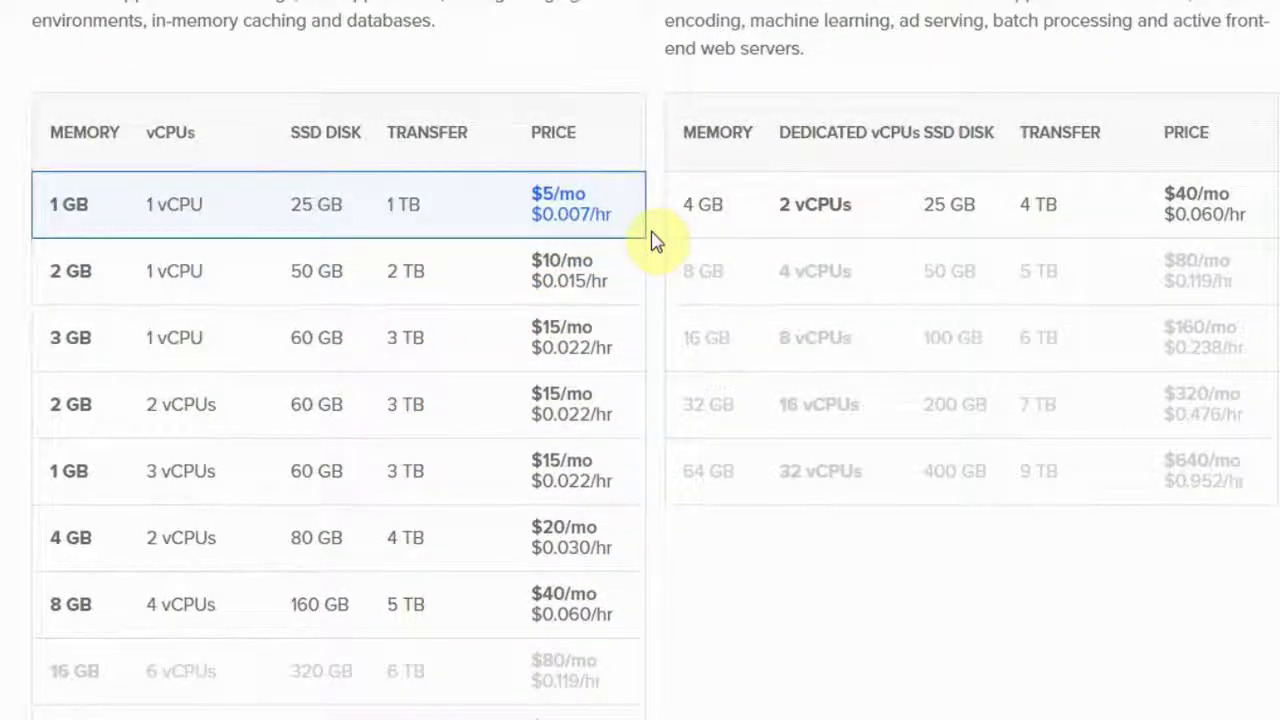
scroll(656, 300, "down", 1)
scroll(657, 329, "down", 5)
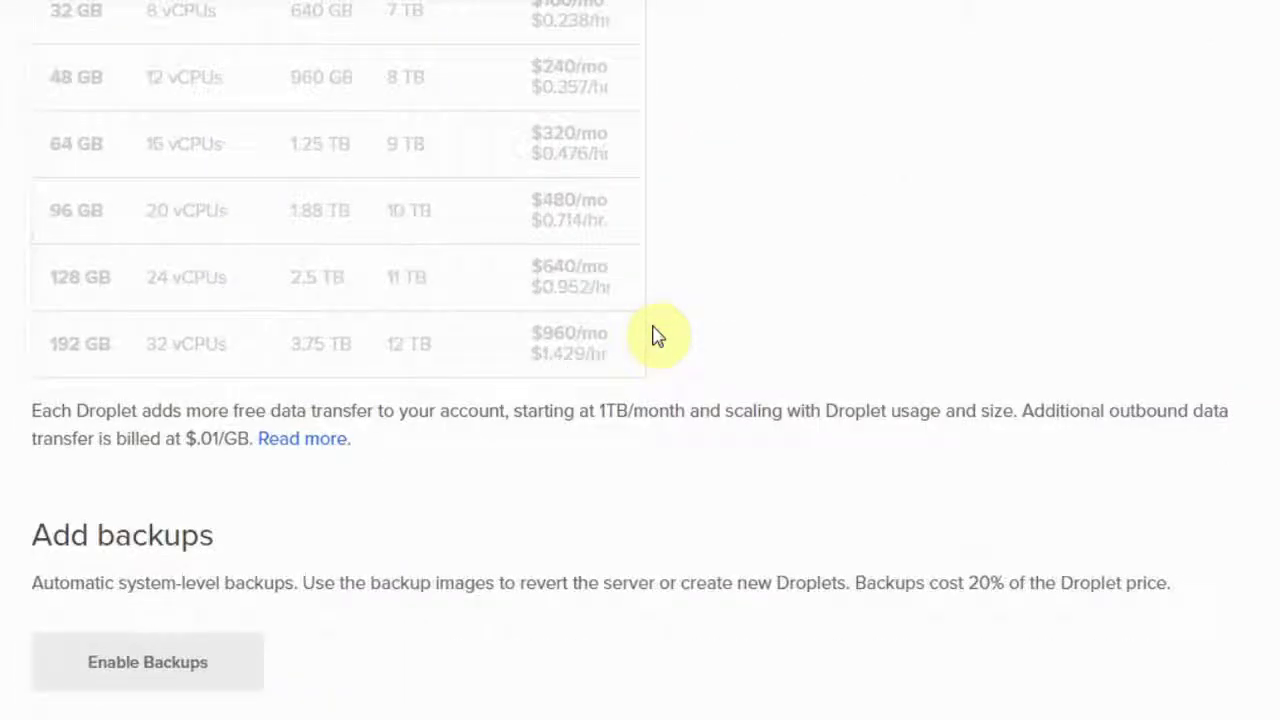
scroll(657, 404, "down", 4)
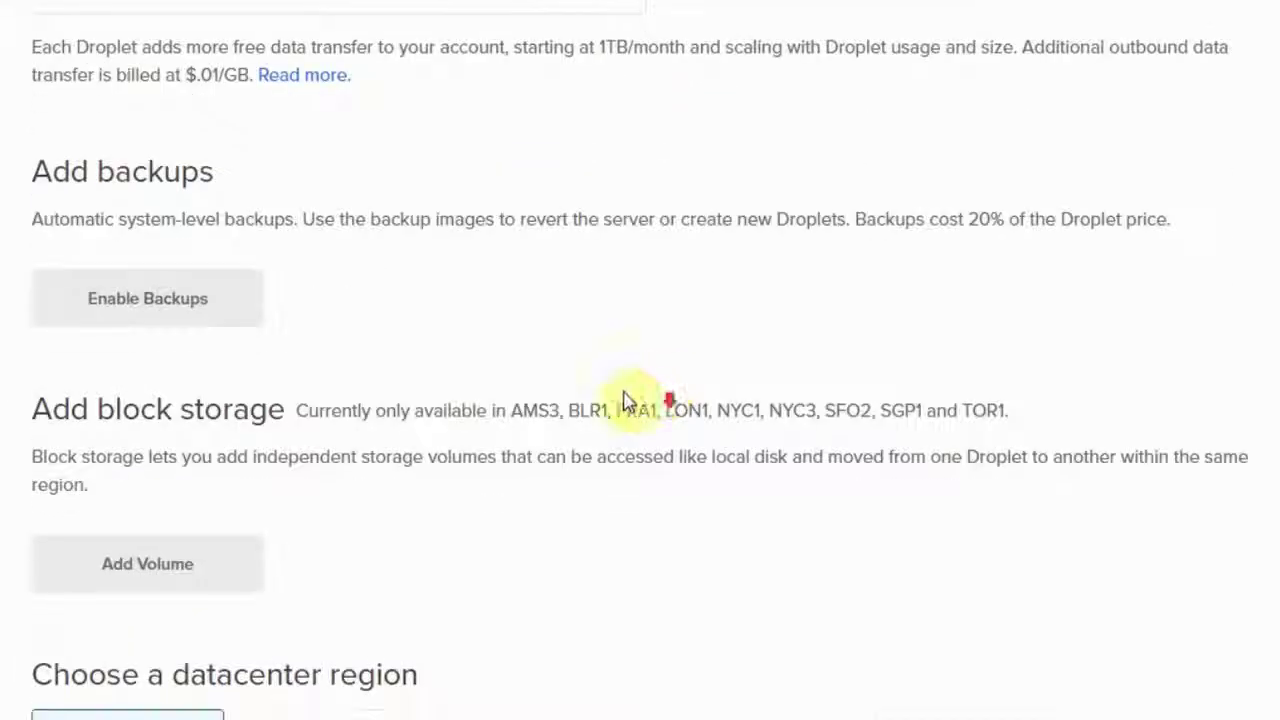
scroll(483, 375, "down", 4)
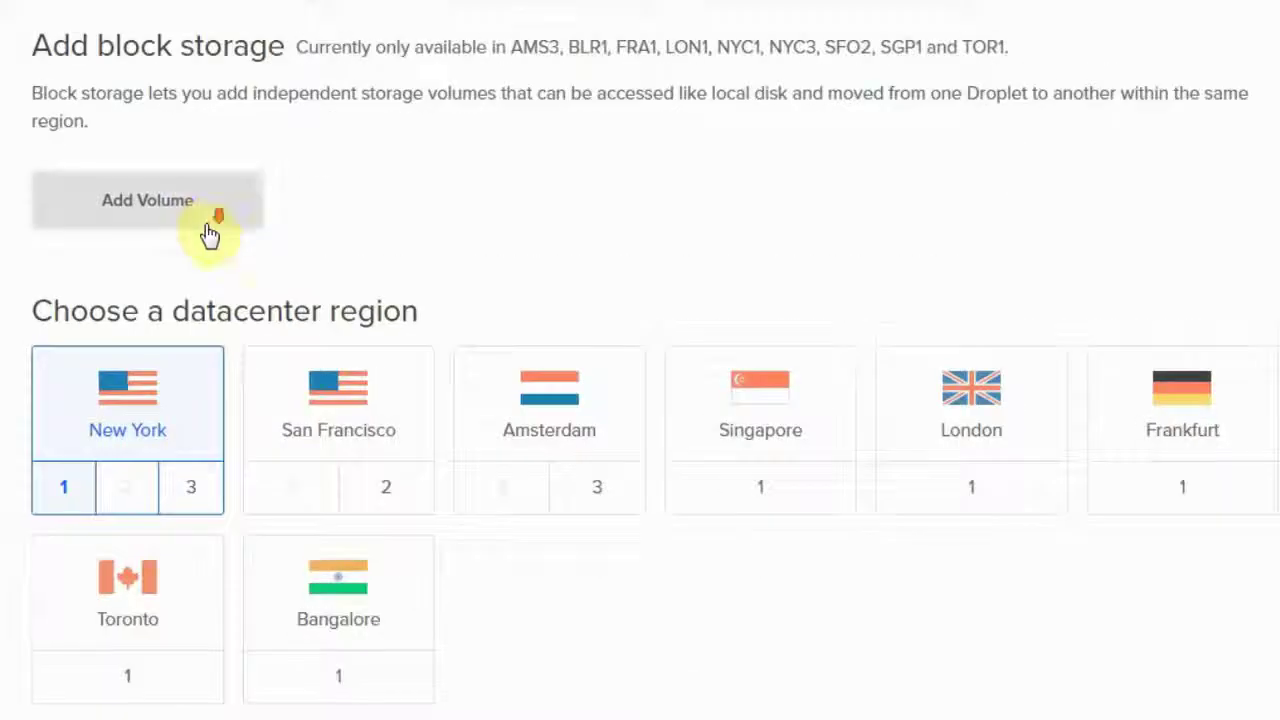
scroll(210, 235, "down", 1)
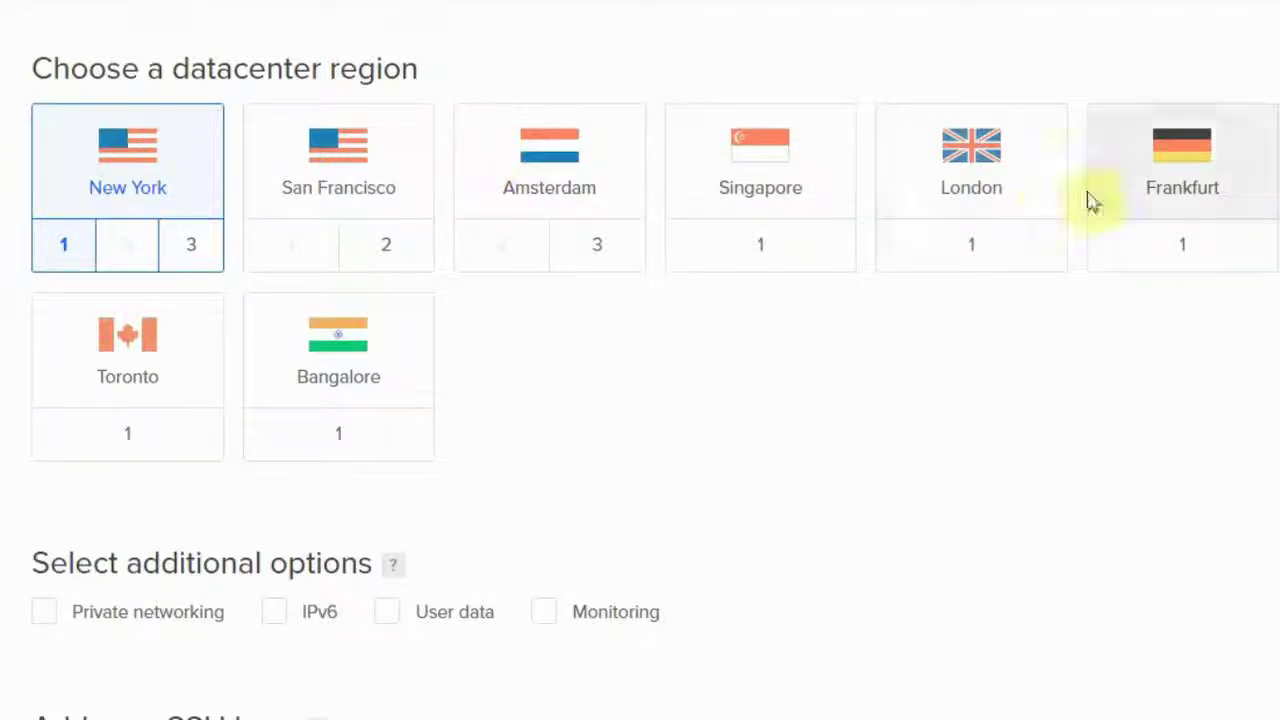
Create one droplet with the default hostname ubuntu-s-1vcpu-1gb-nyc1-01 and default project.
scroll(300, 322, "down", 2)
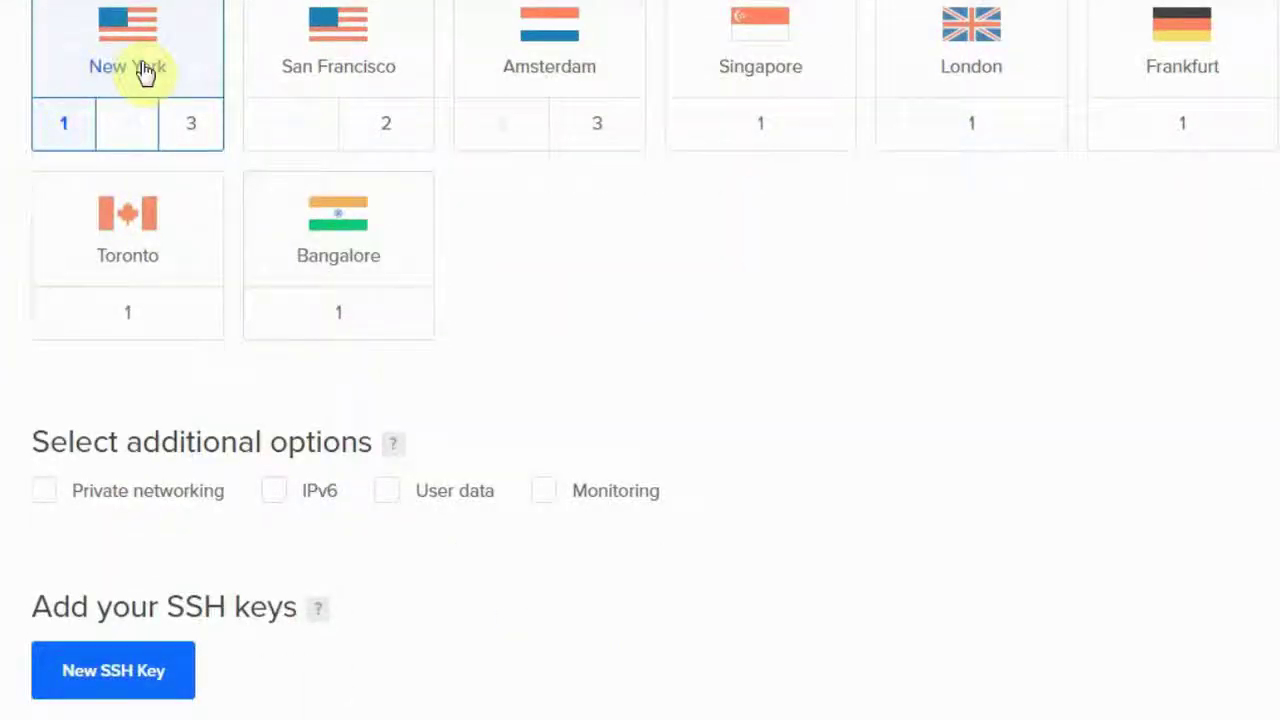
scroll(506, 371, "down", 4)
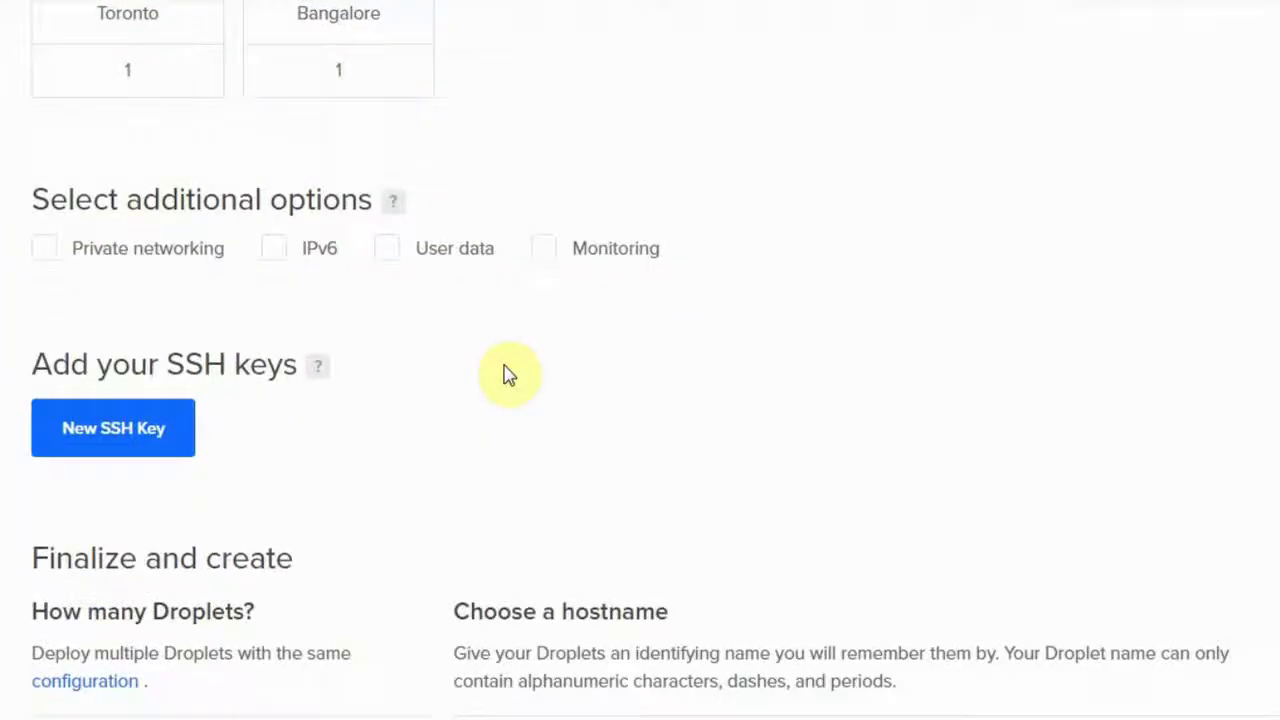
scroll(308, 258, "down", 4)
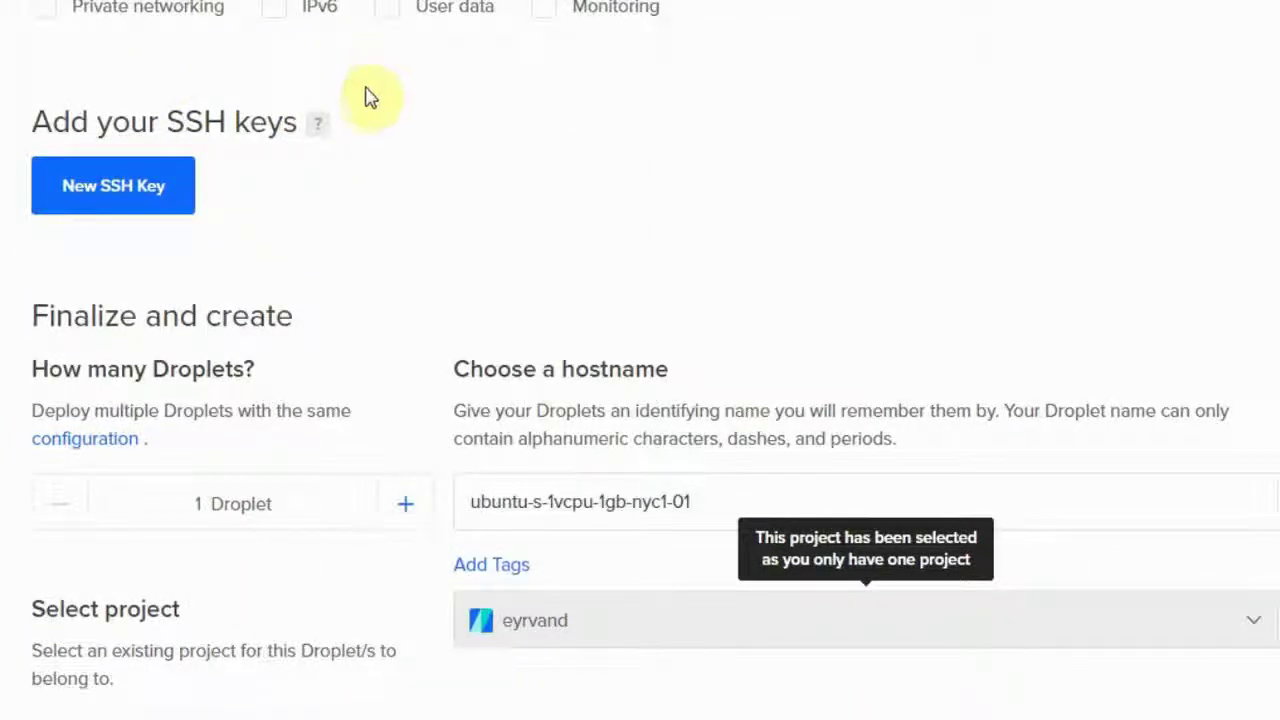
scroll(366, 97, "up", 2)
scroll(134, 246, "down", 6)
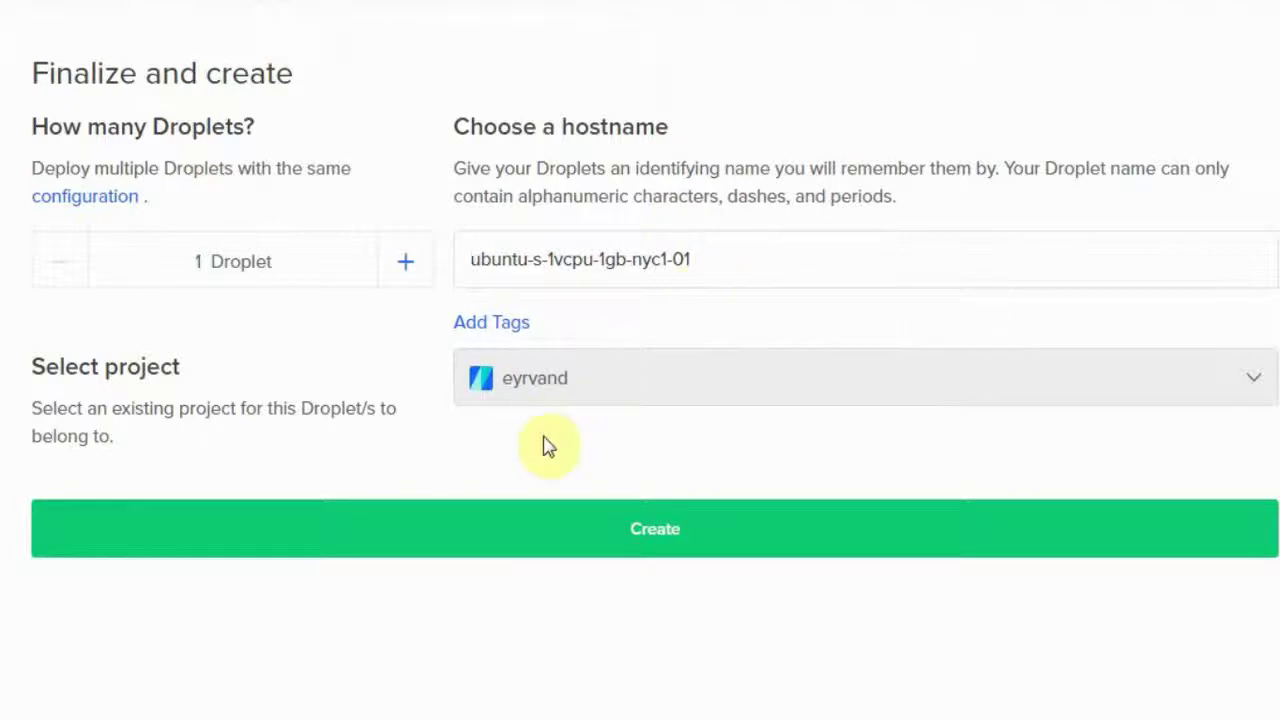
scroll(545, 443, "down", 2)
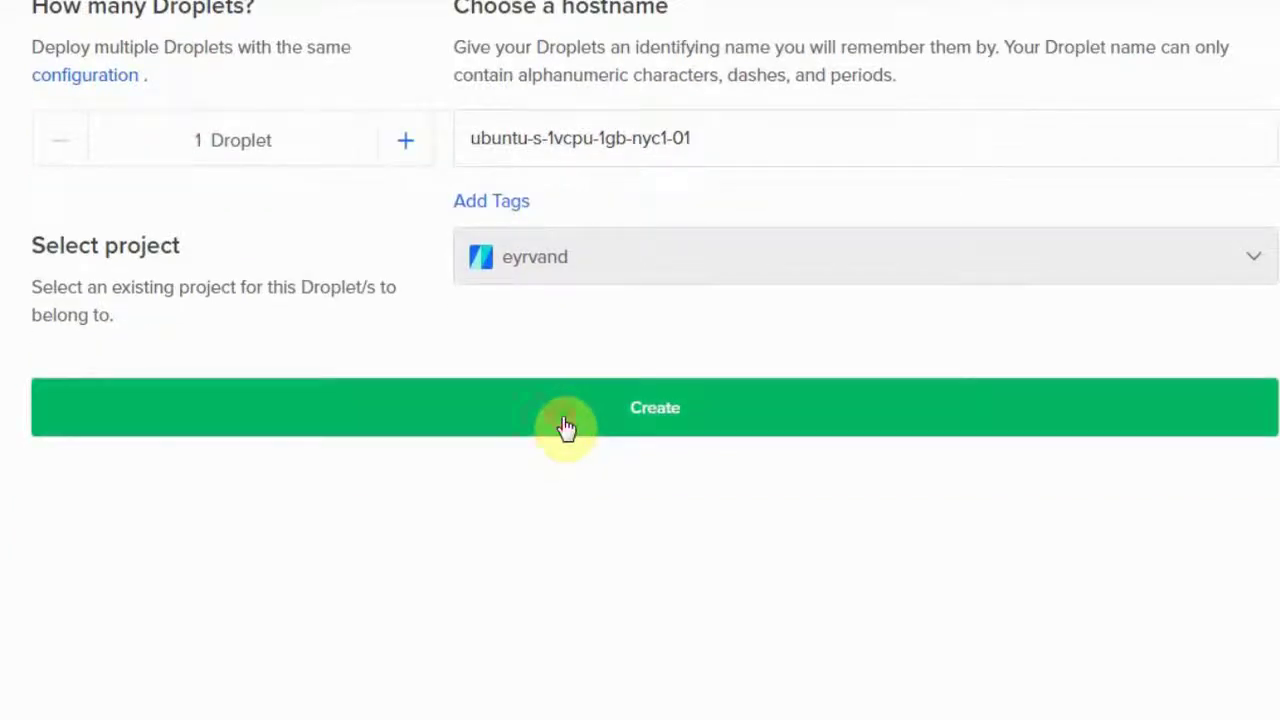
left_click(566, 427)
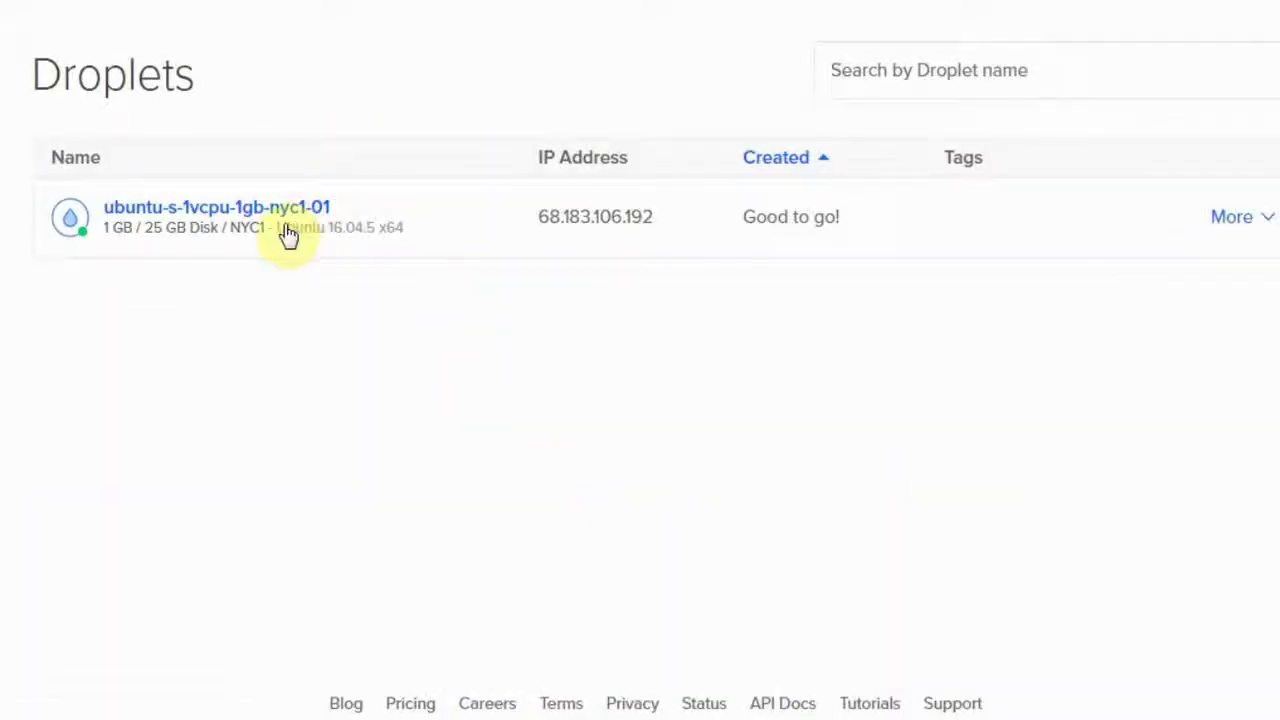
mouse_move(654, 231)
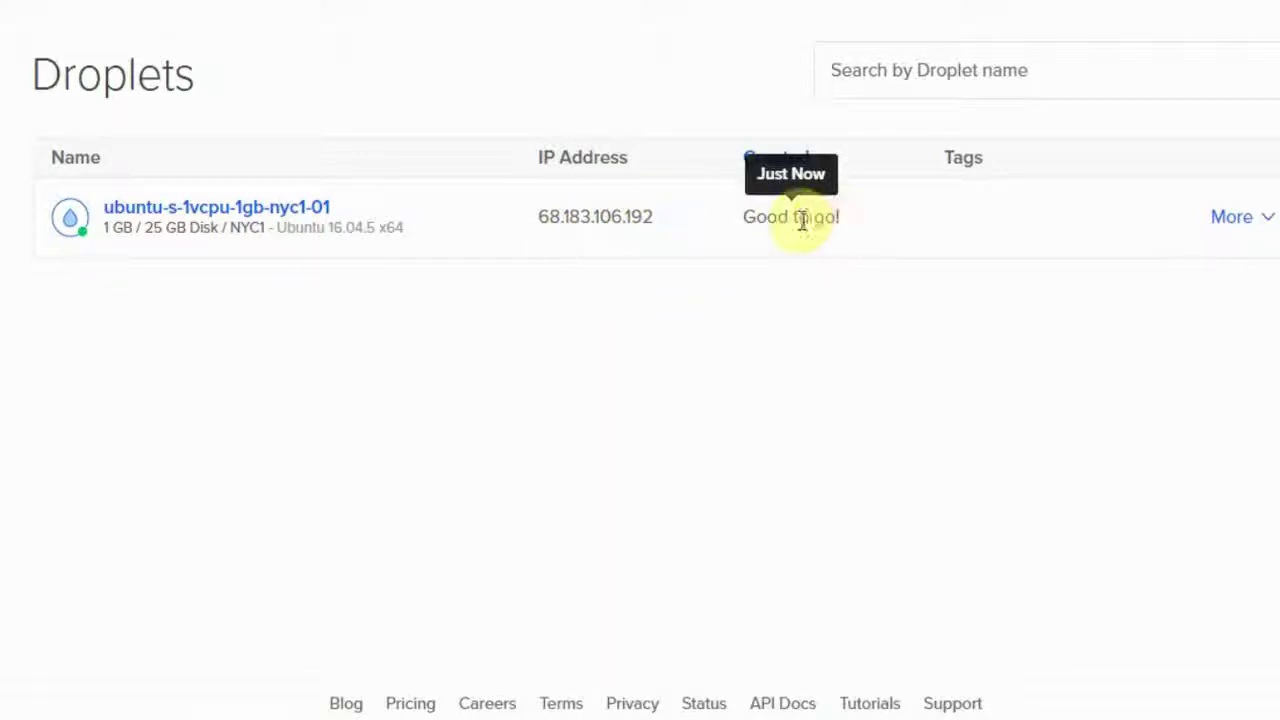
left_click(1240, 230)
left_click(986, 346)
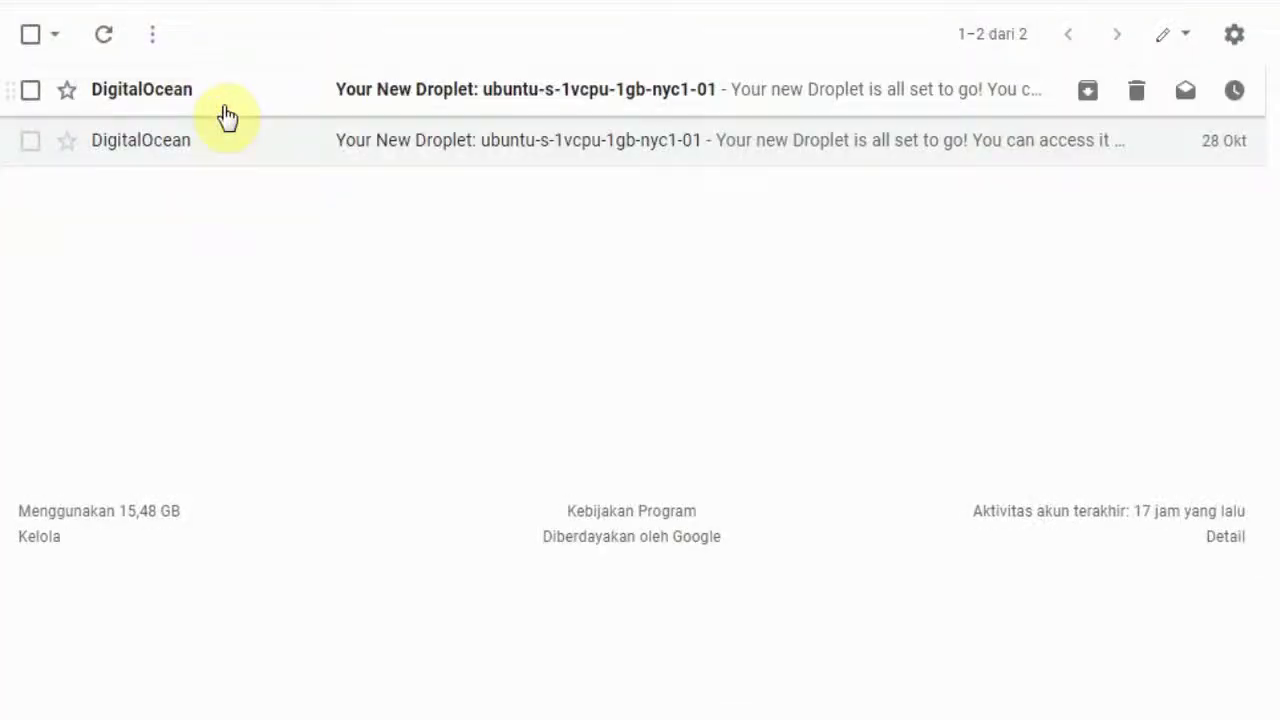
Open DigitalOcean's new-droplet email and read off its IP address, root password and username.
left_click(226, 108)
scroll(257, 257, "down", 3)
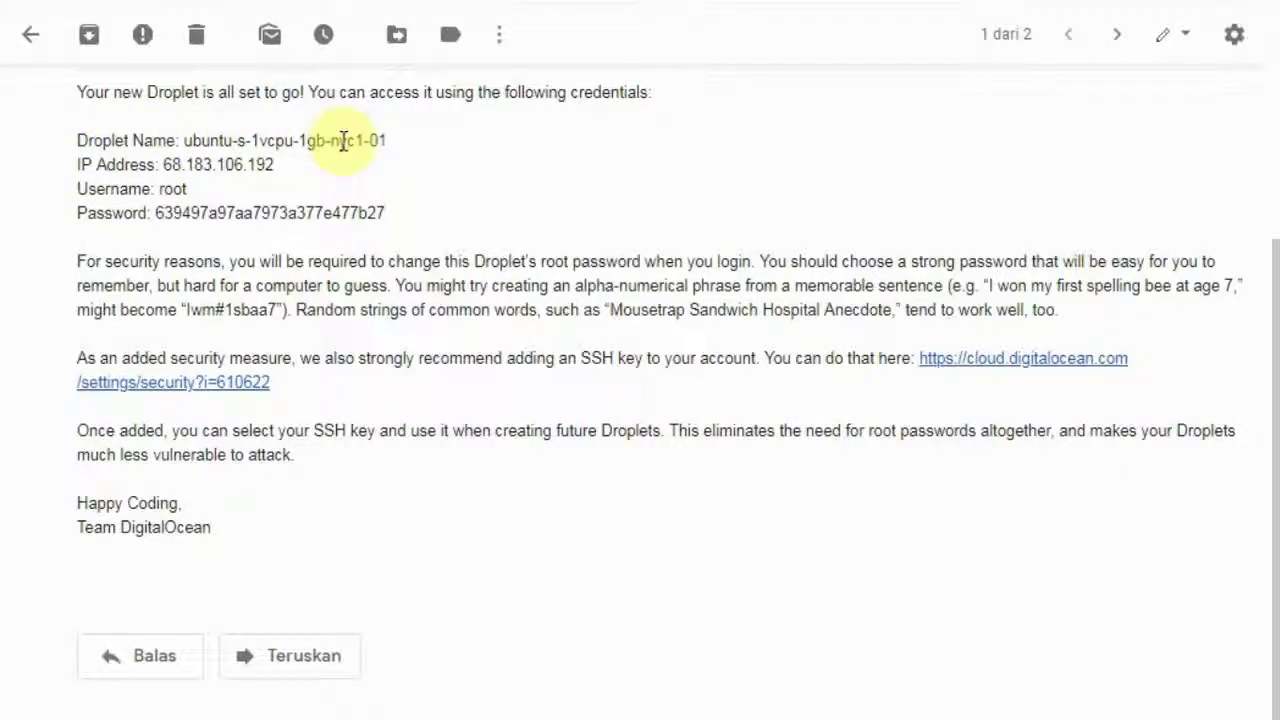
left_click_drag(160, 164, 300, 171)
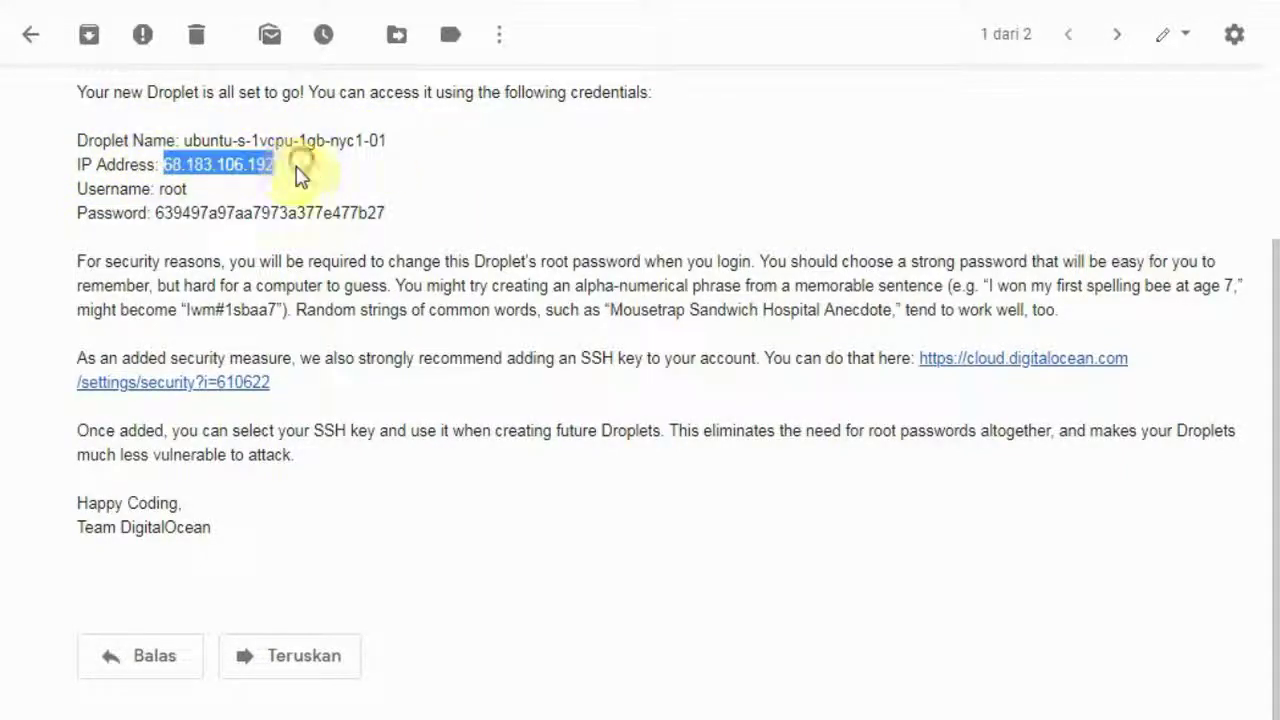
left_click(161, 194)
left_click_drag(153, 213, 418, 228)
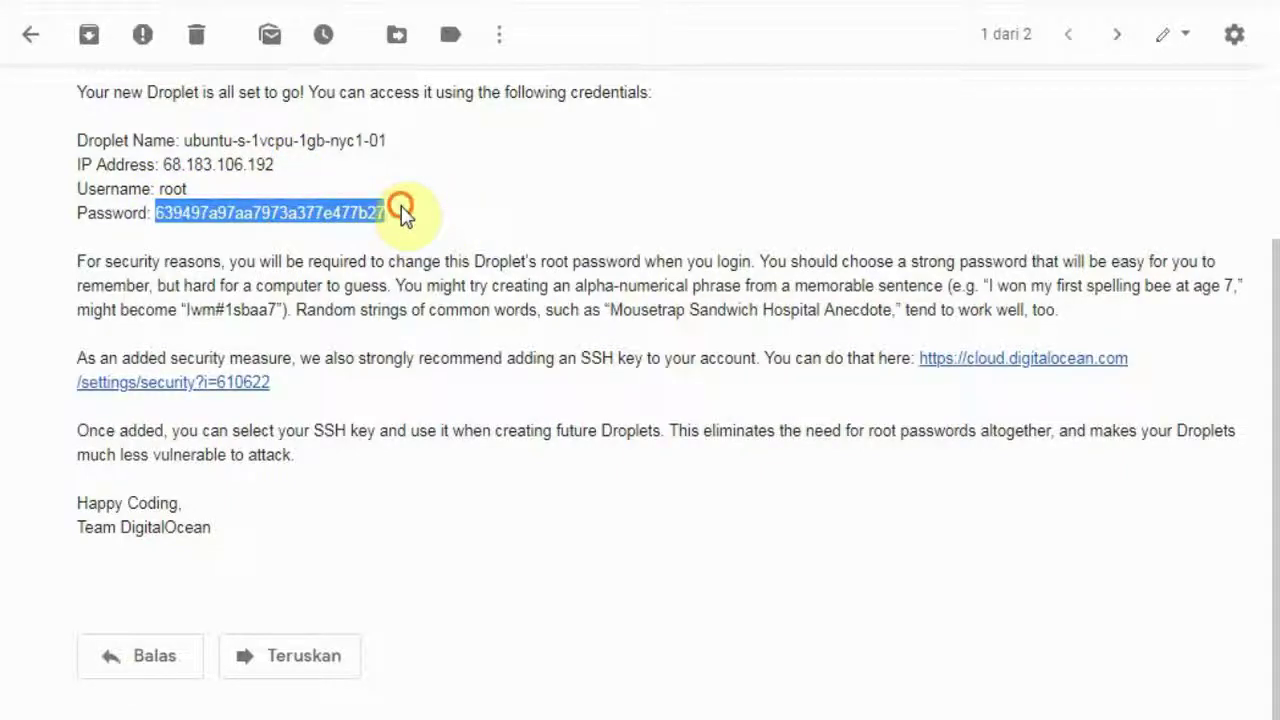
left_click(400, 210)
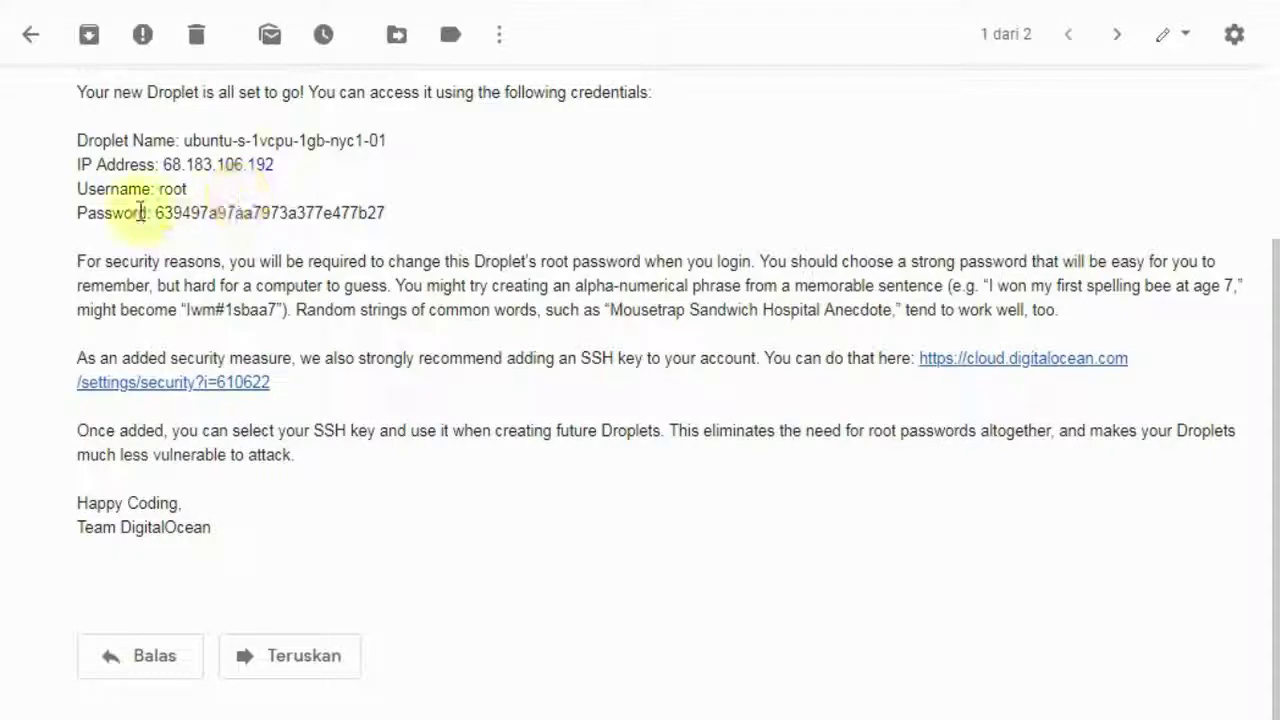
left_click(65, 210)
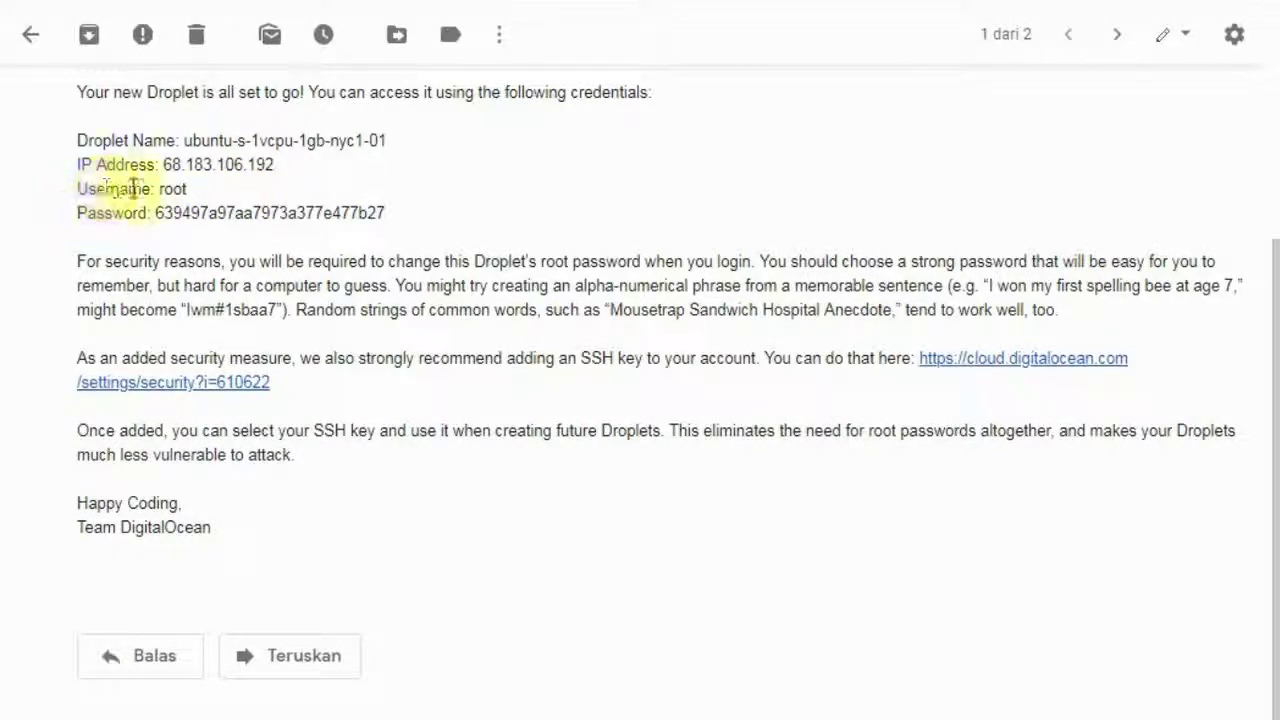
left_click_drag(156, 193, 234, 213)
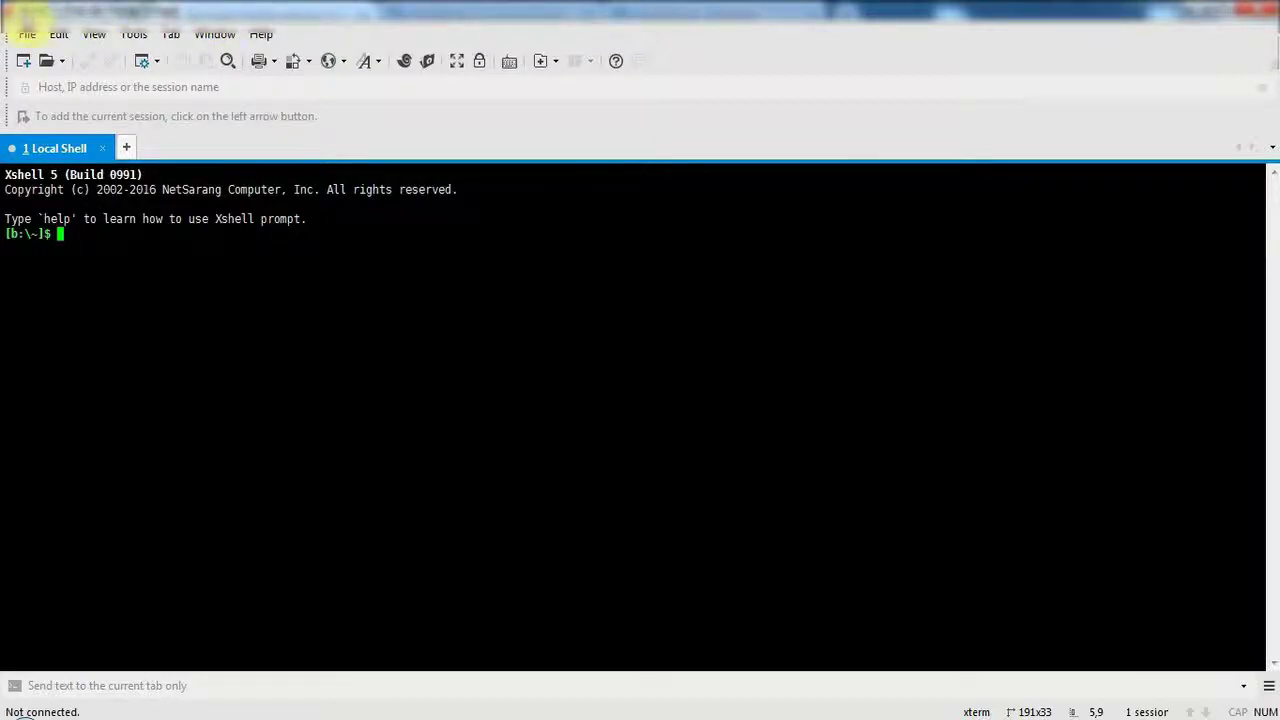
Create session 'Digital Ocean NY 1' using SSH to host 68.183.106.192 on port 22.
left_click(26, 35)
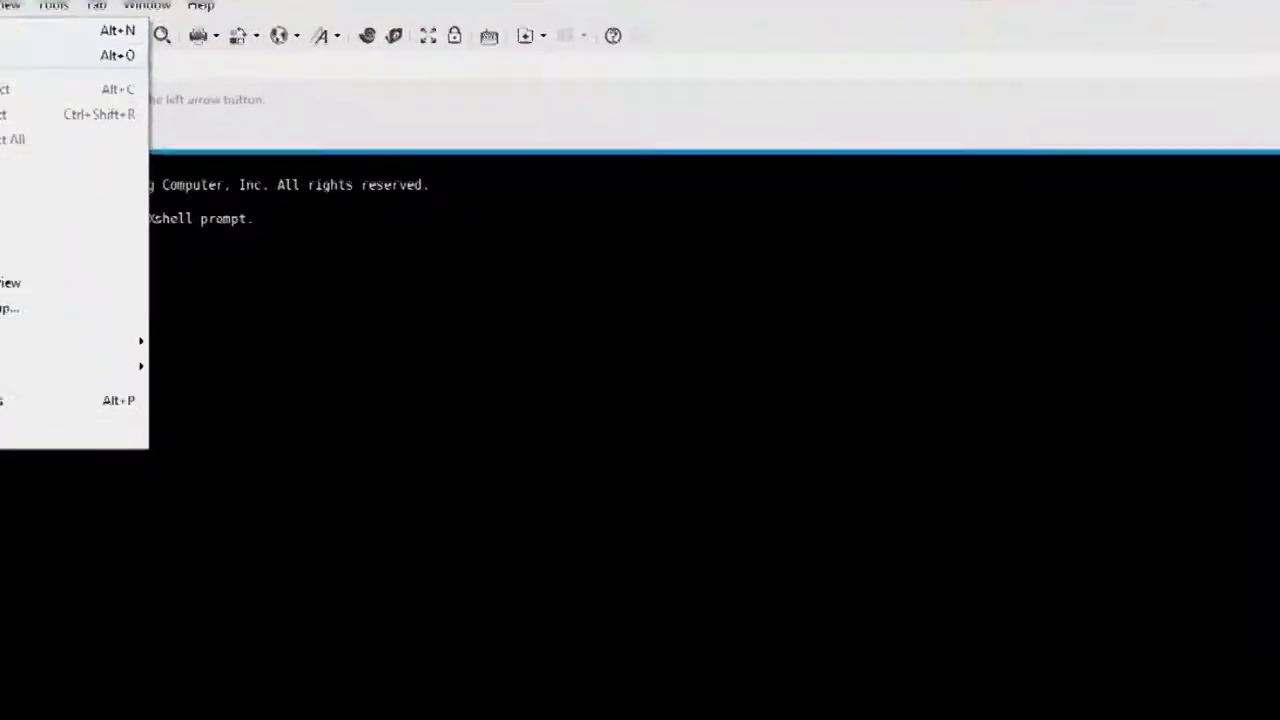
left_click(30, 30)
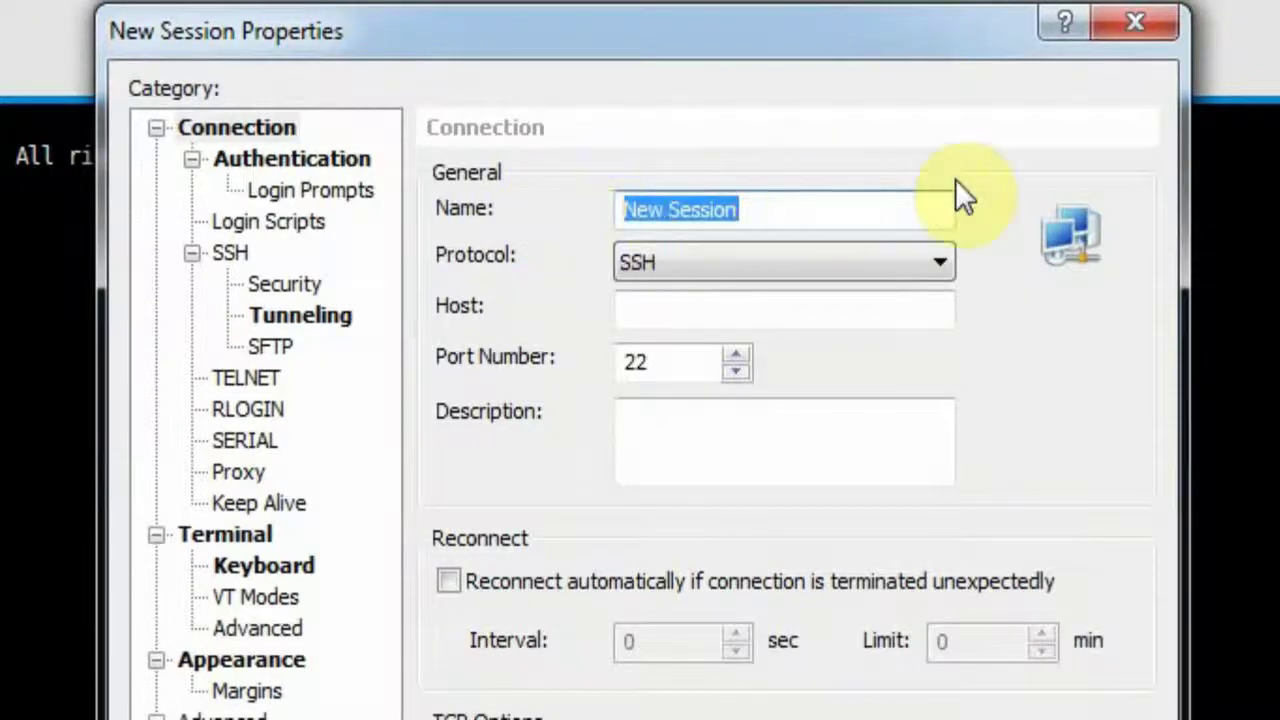
type("Digital O")
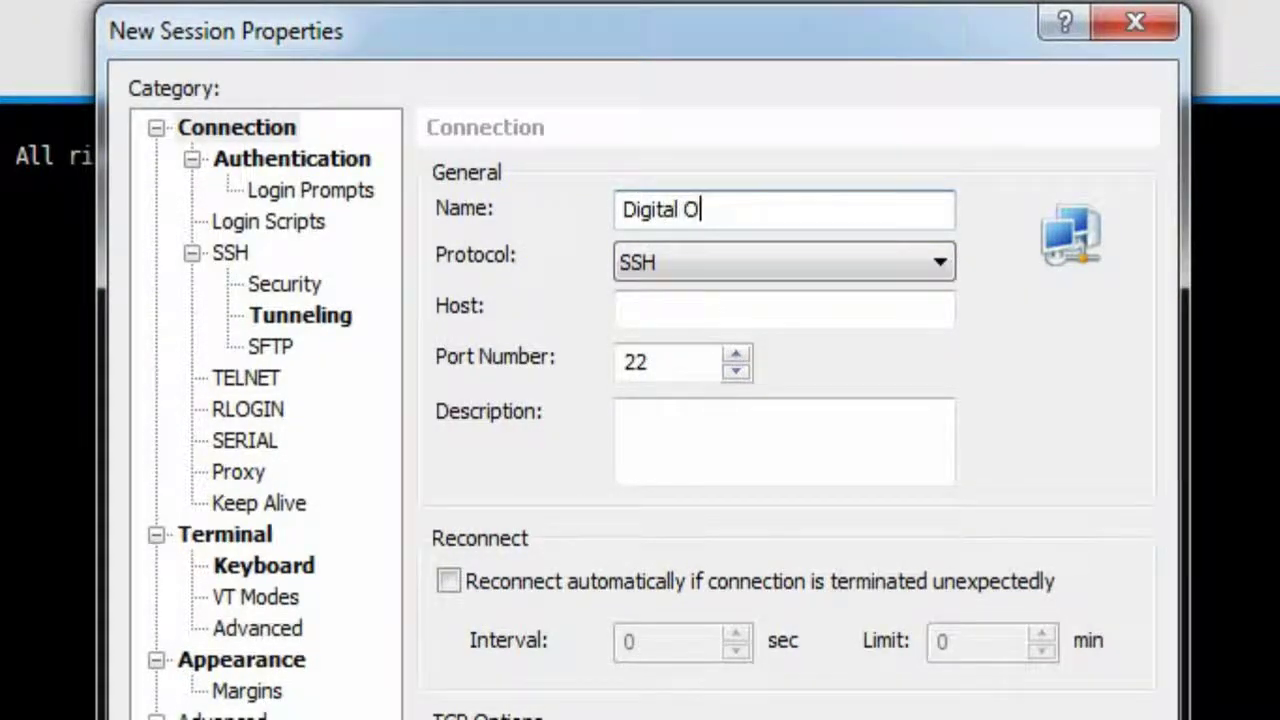
type("cean NY 1")
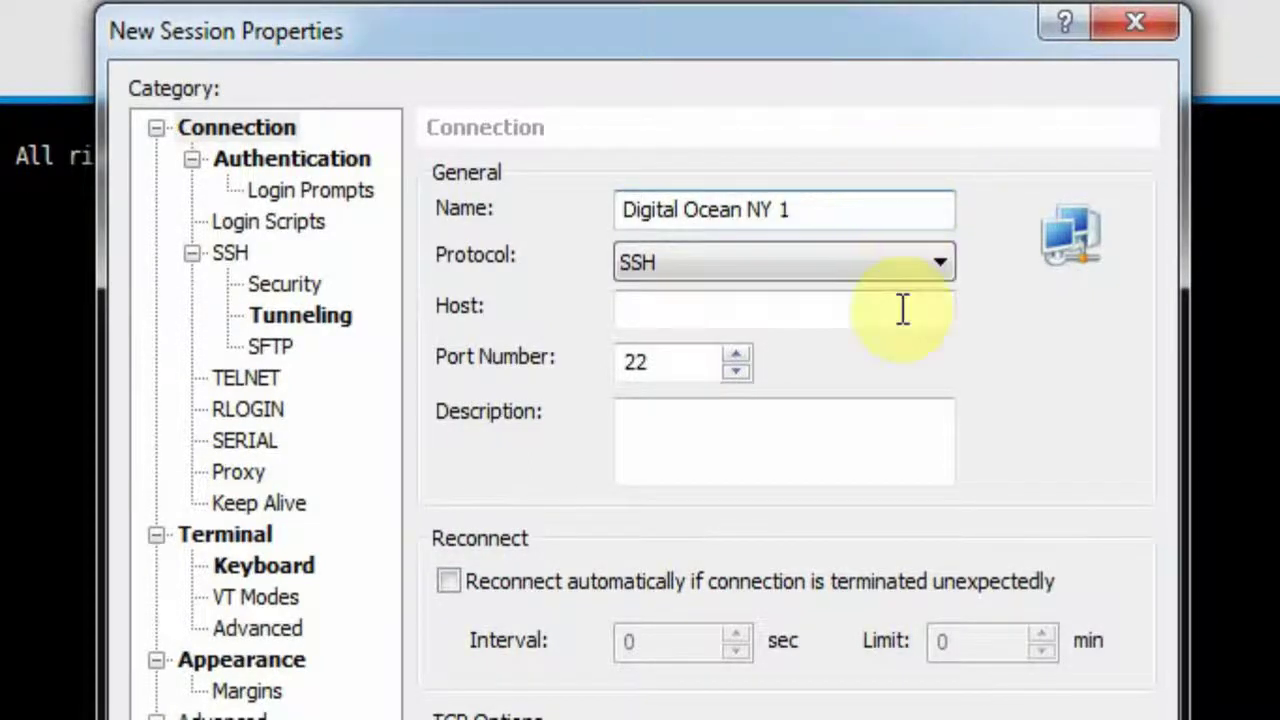
left_click(877, 309)
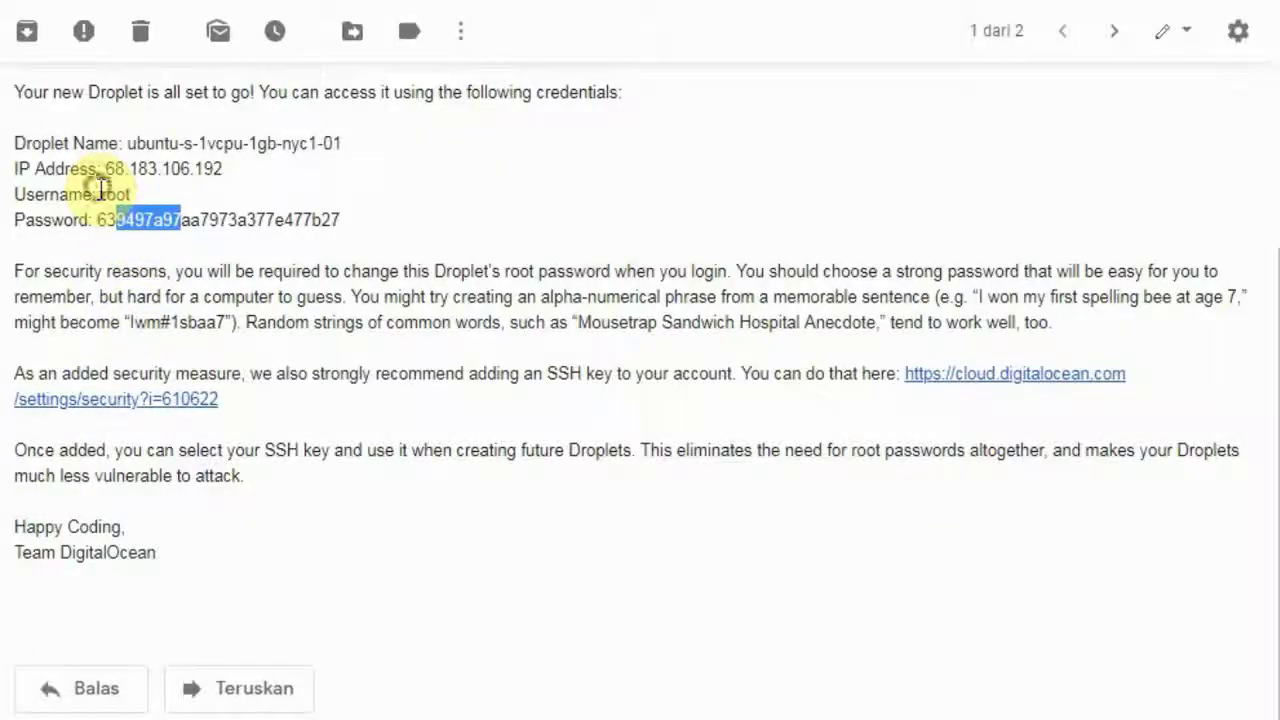
mouse_move(106, 166)
left_mouse_down()
mouse_move(246, 177)
mouse_move(106, 168)
left_mouse_up()
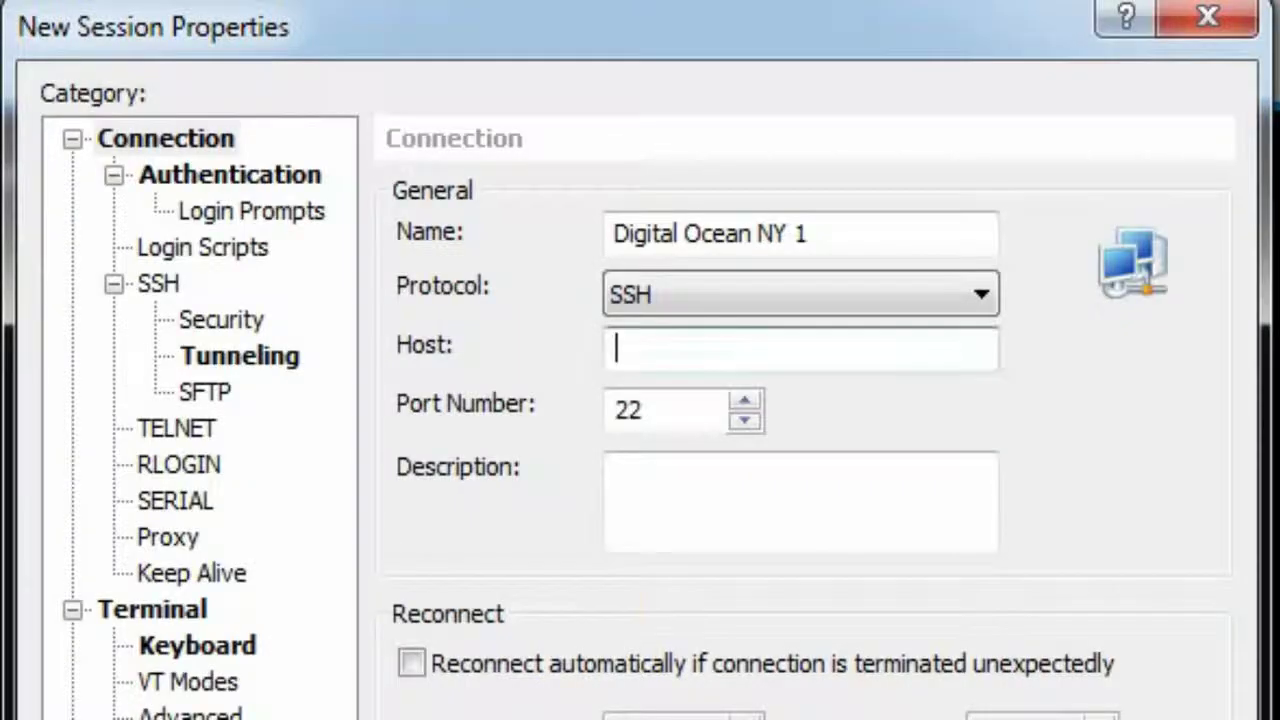
left_click(686, 350)
right_click(688, 350)
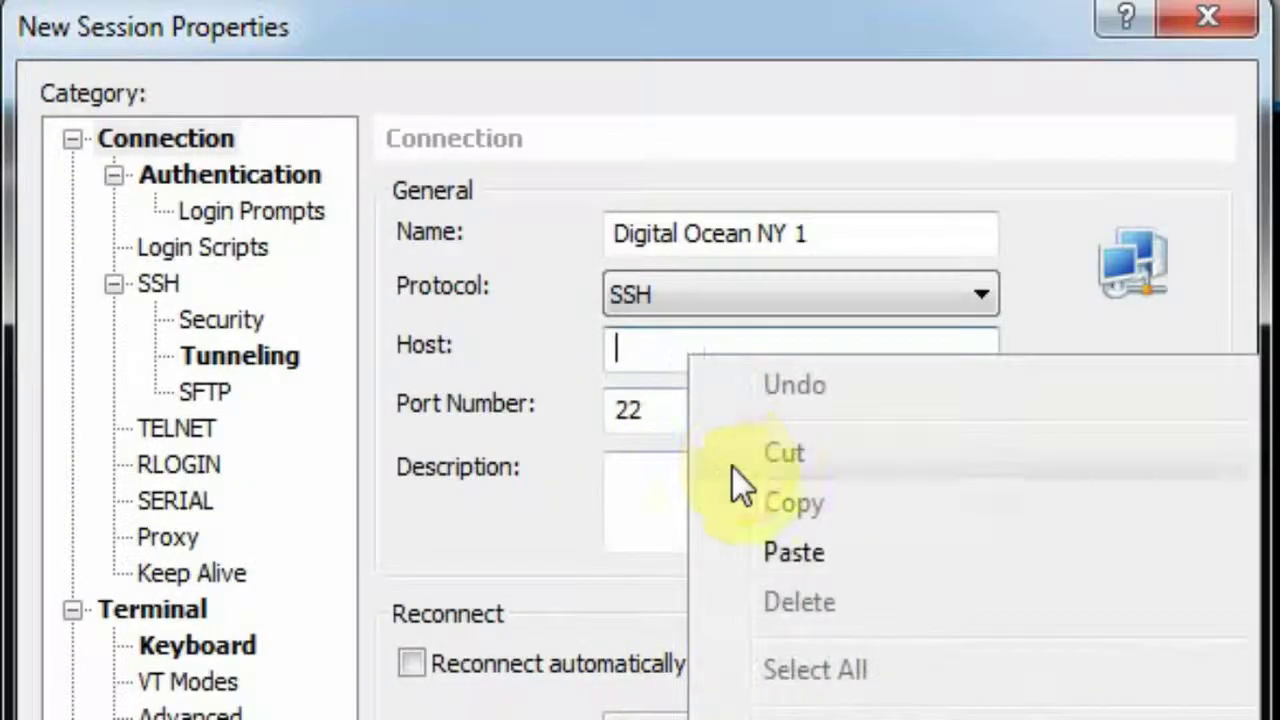
left_click(749, 551)
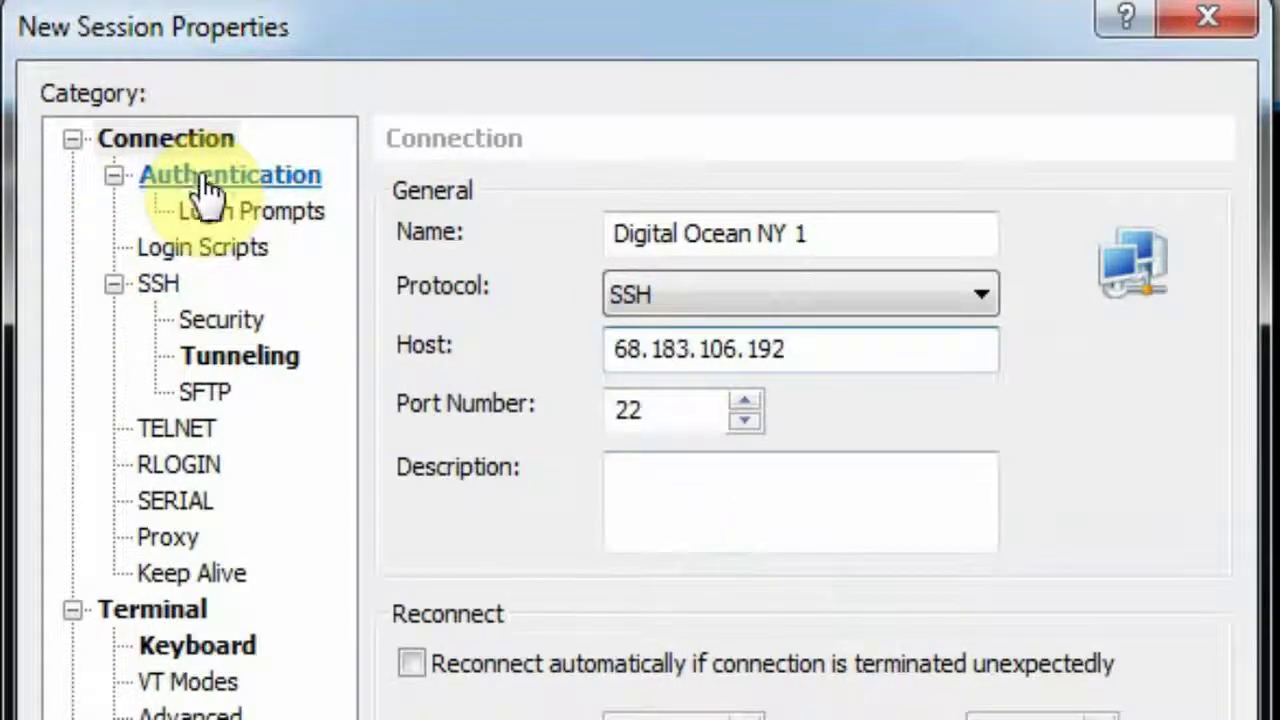
left_click(205, 183)
Give the session user name root and the emailed password, save it, and select it.
left_click(708, 434)
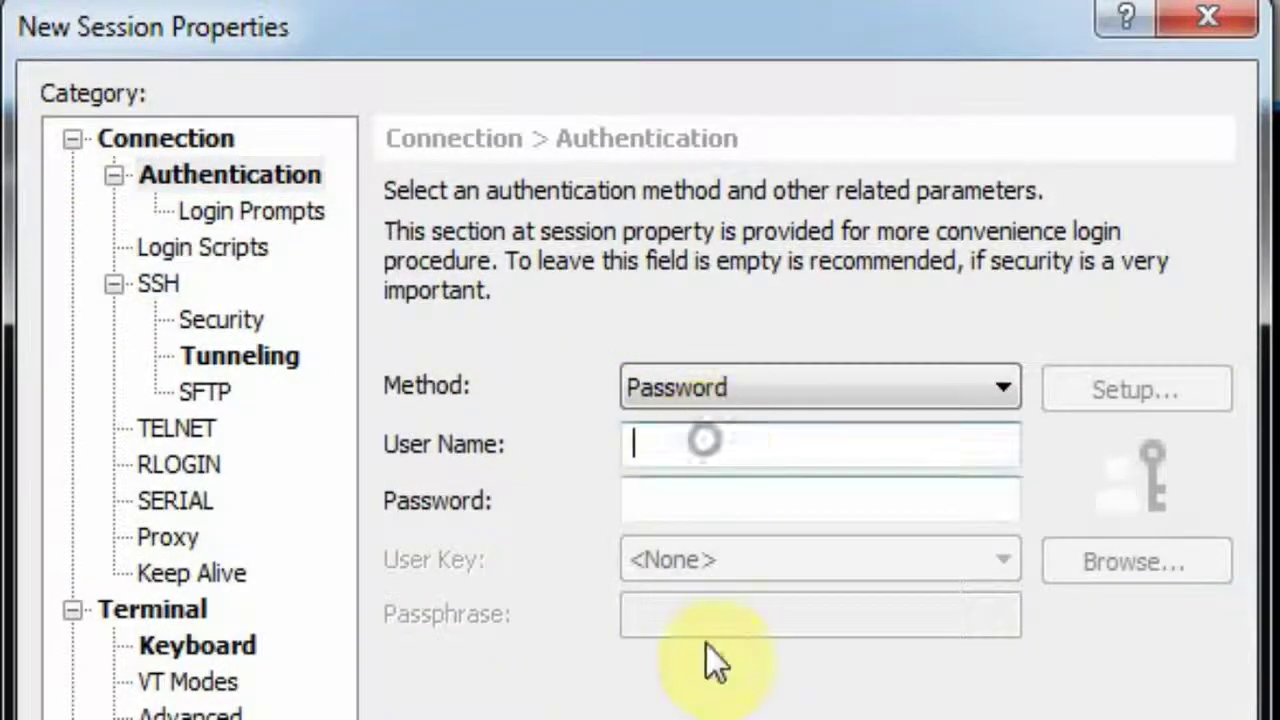
type("root")
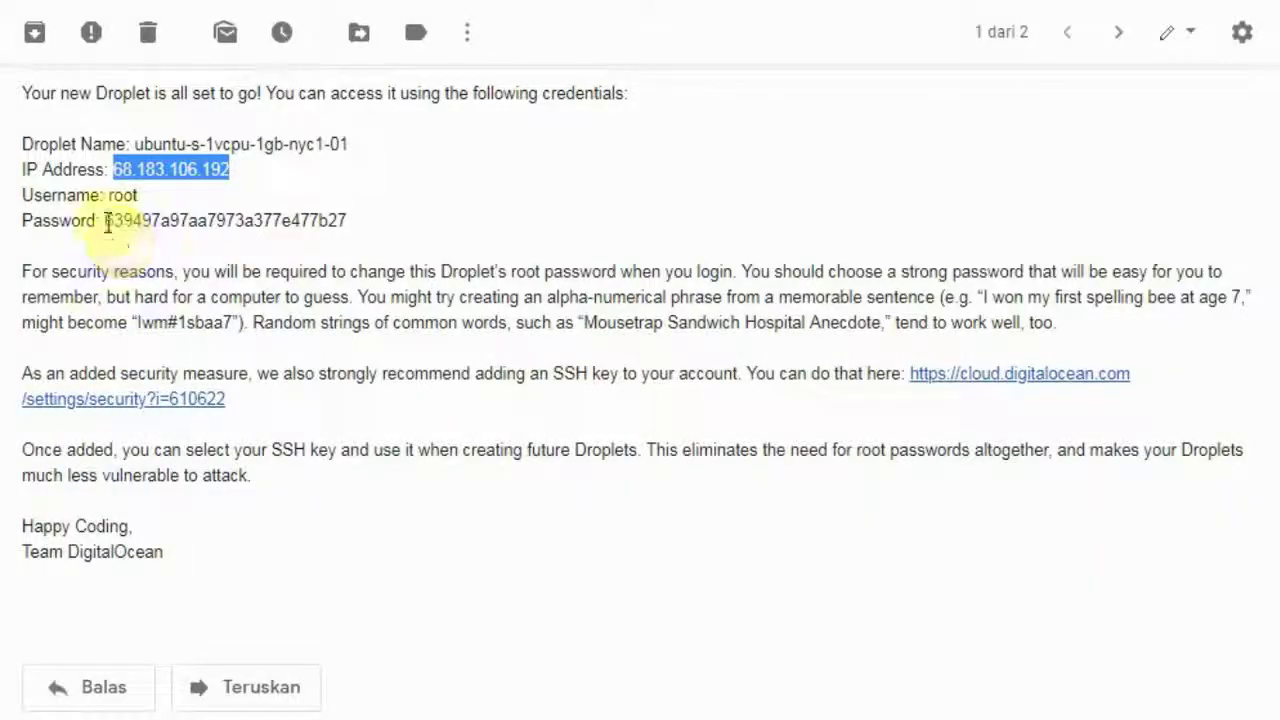
left_click_drag(106, 220, 389, 220)
right_click(346, 220)
left_click(391, 239)
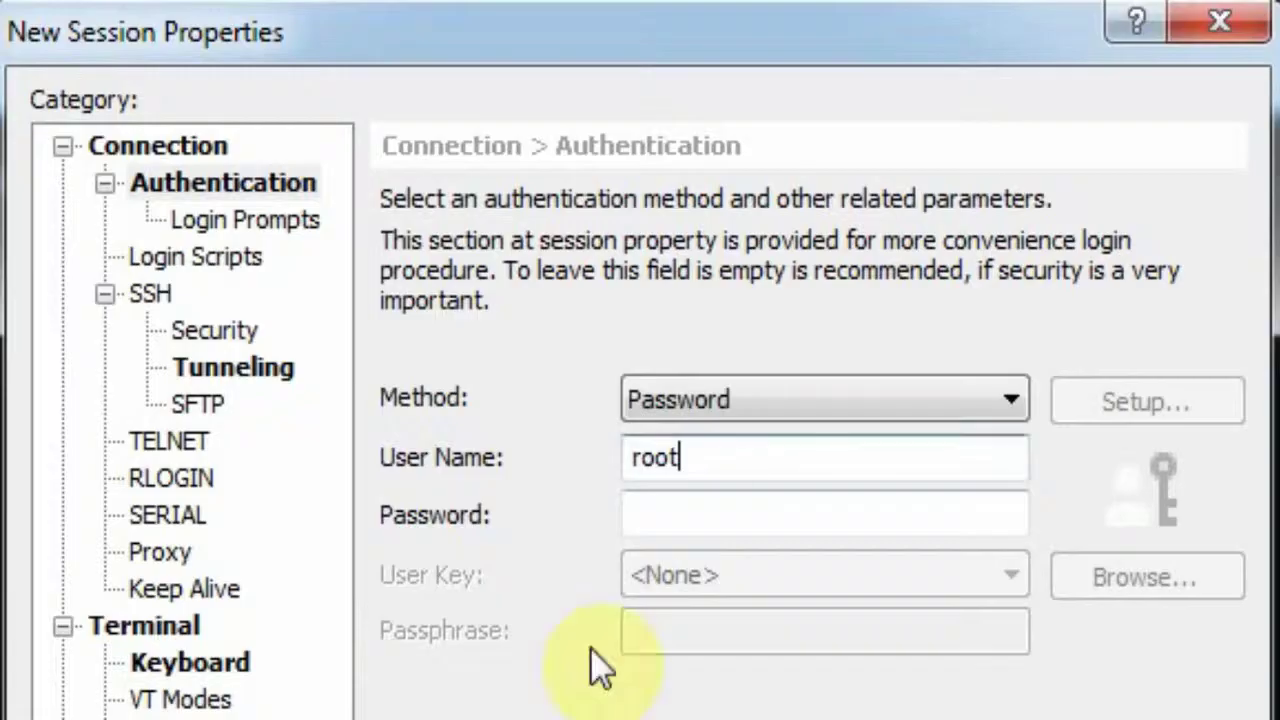
right_click(663, 506)
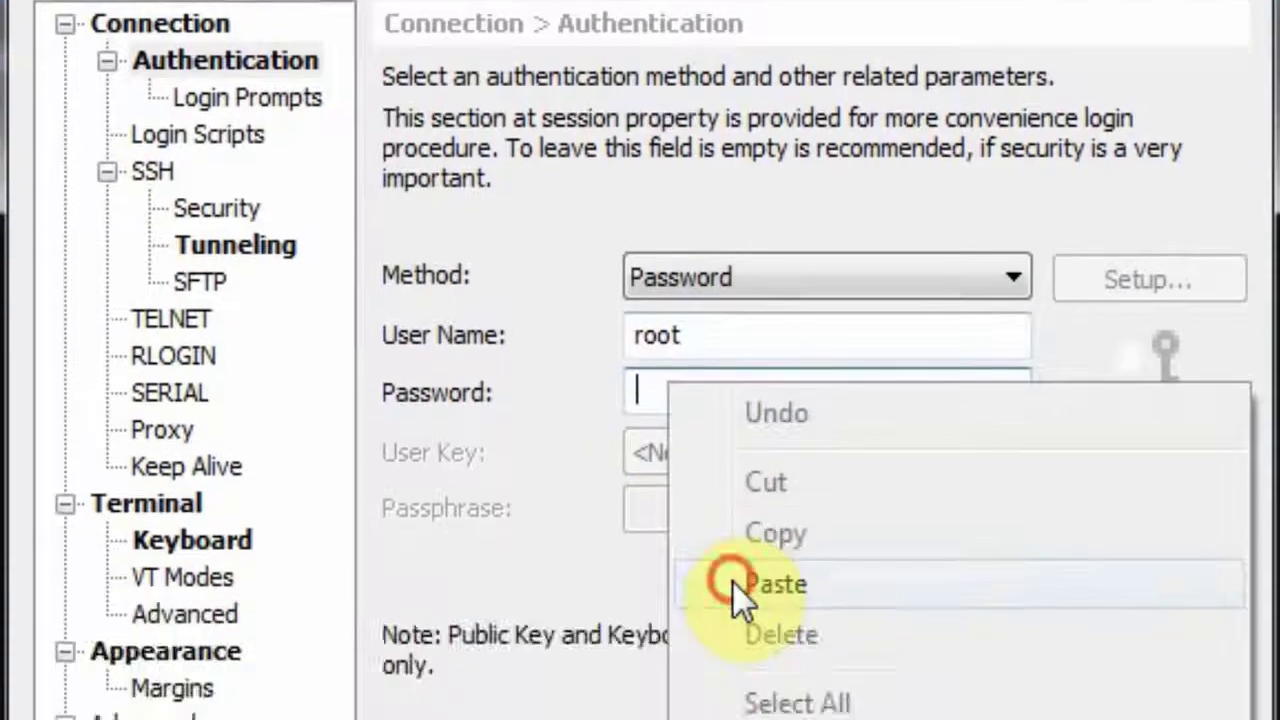
left_click(732, 581)
left_click(946, 670)
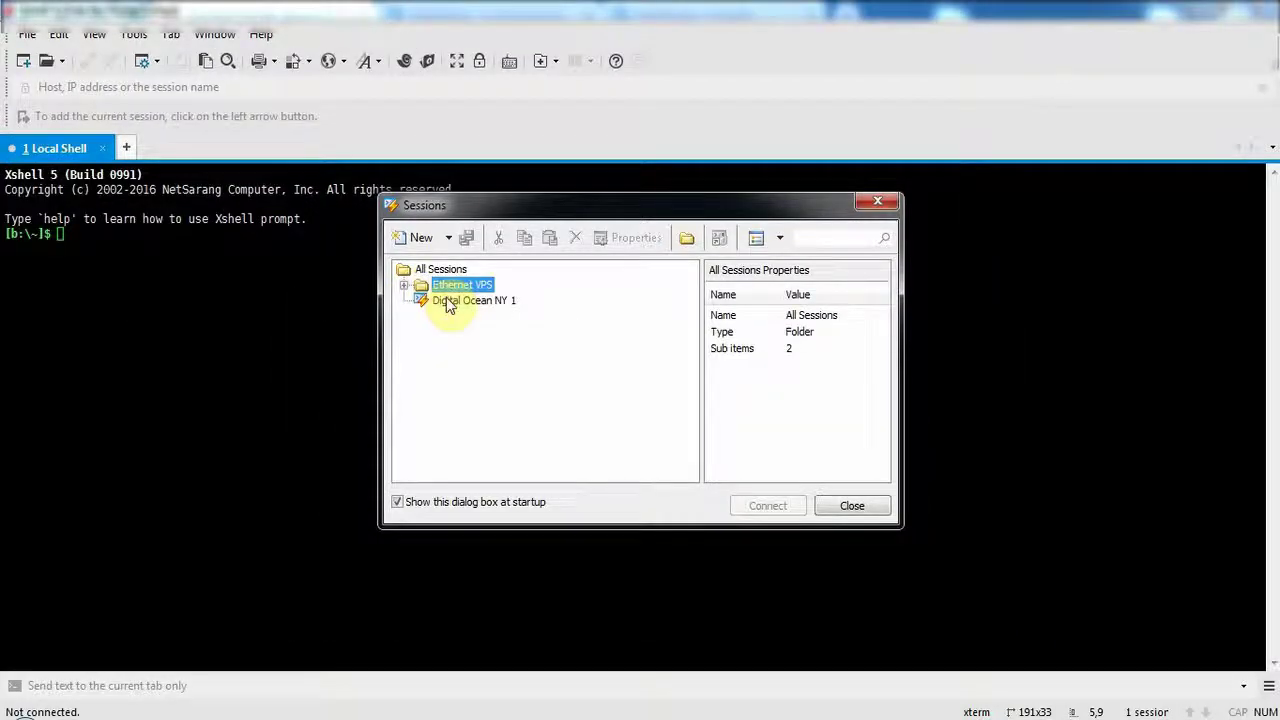
left_click(450, 301)
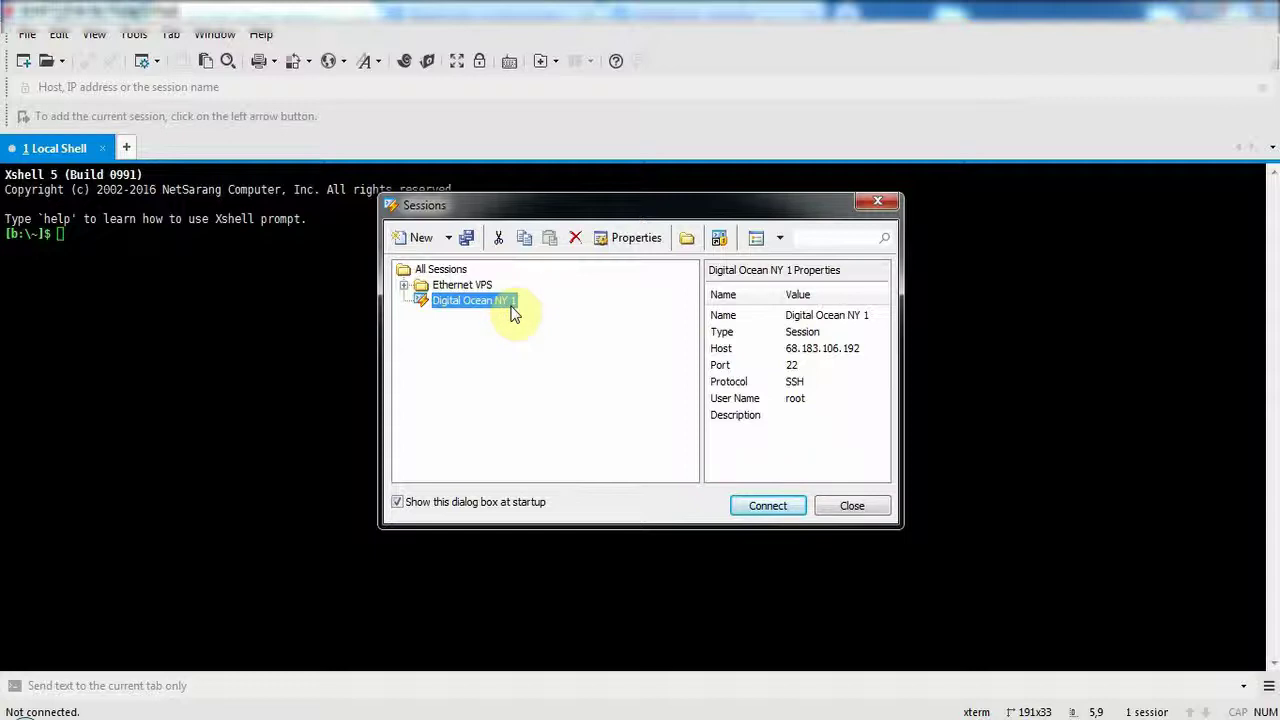
Connect to Digital Ocean NY 1, accepting and saving the server's host key.
left_click(778, 508)
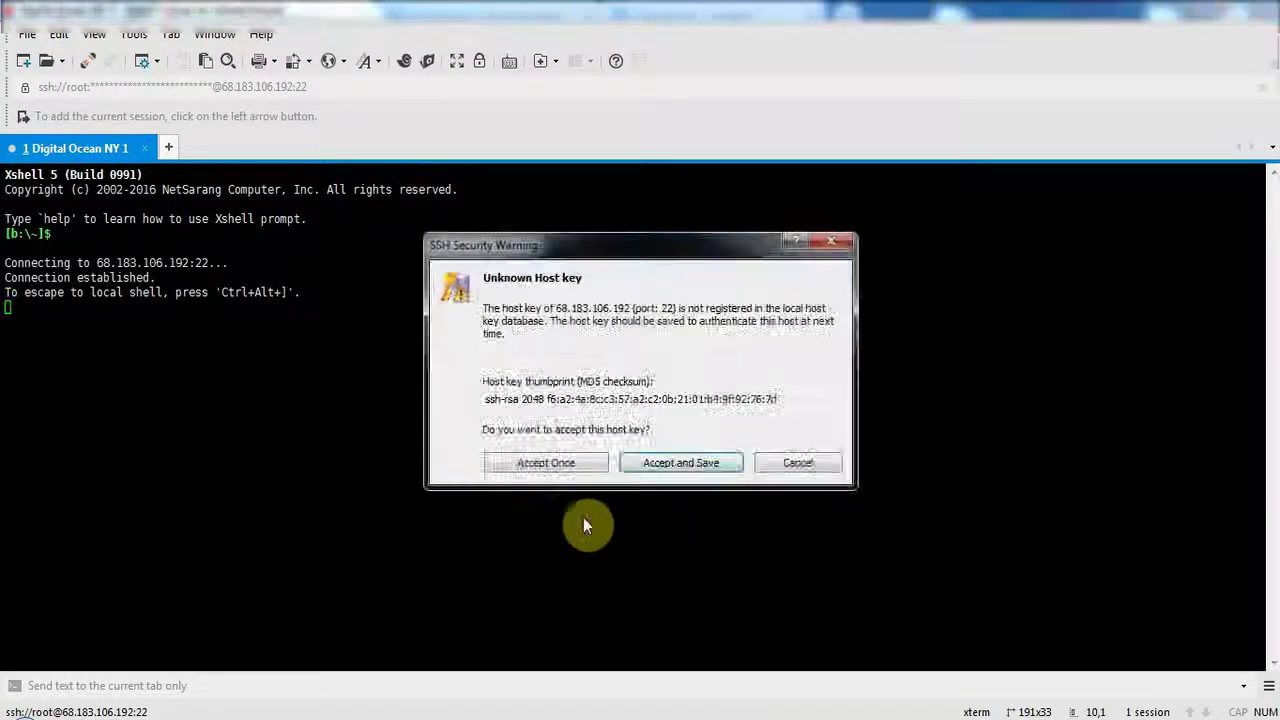
left_click(687, 468)
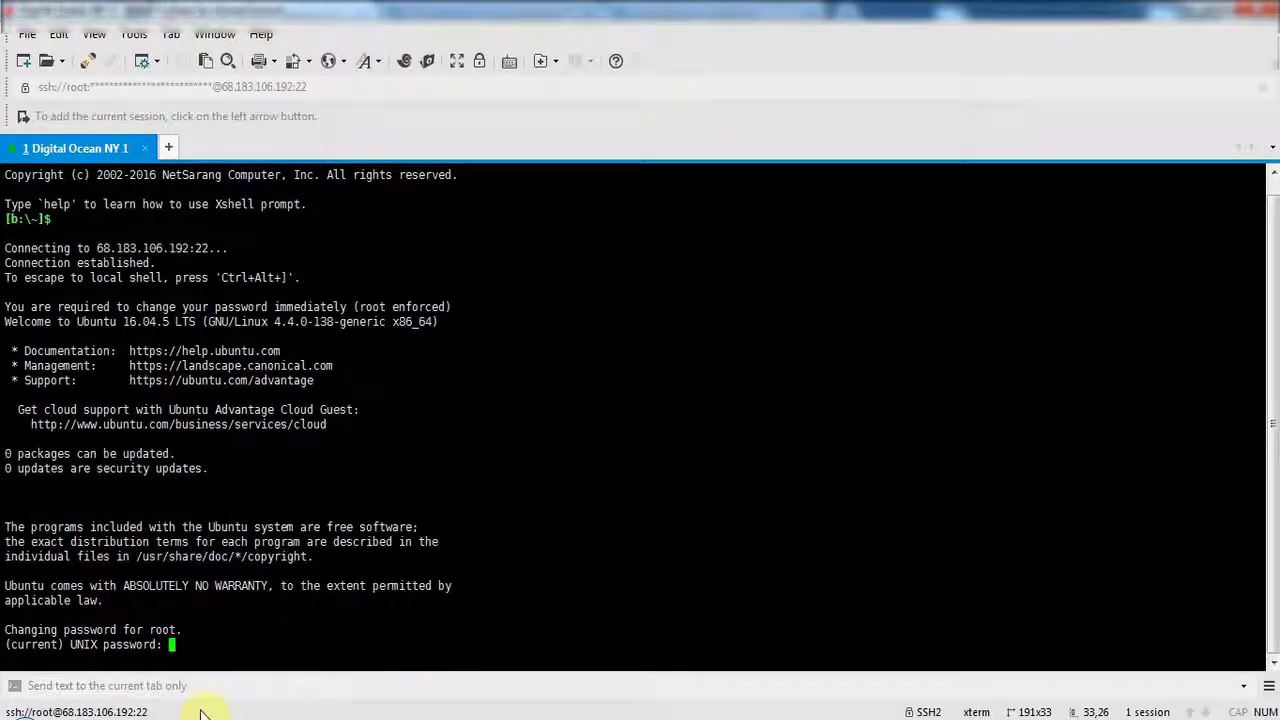
left_click(200, 714)
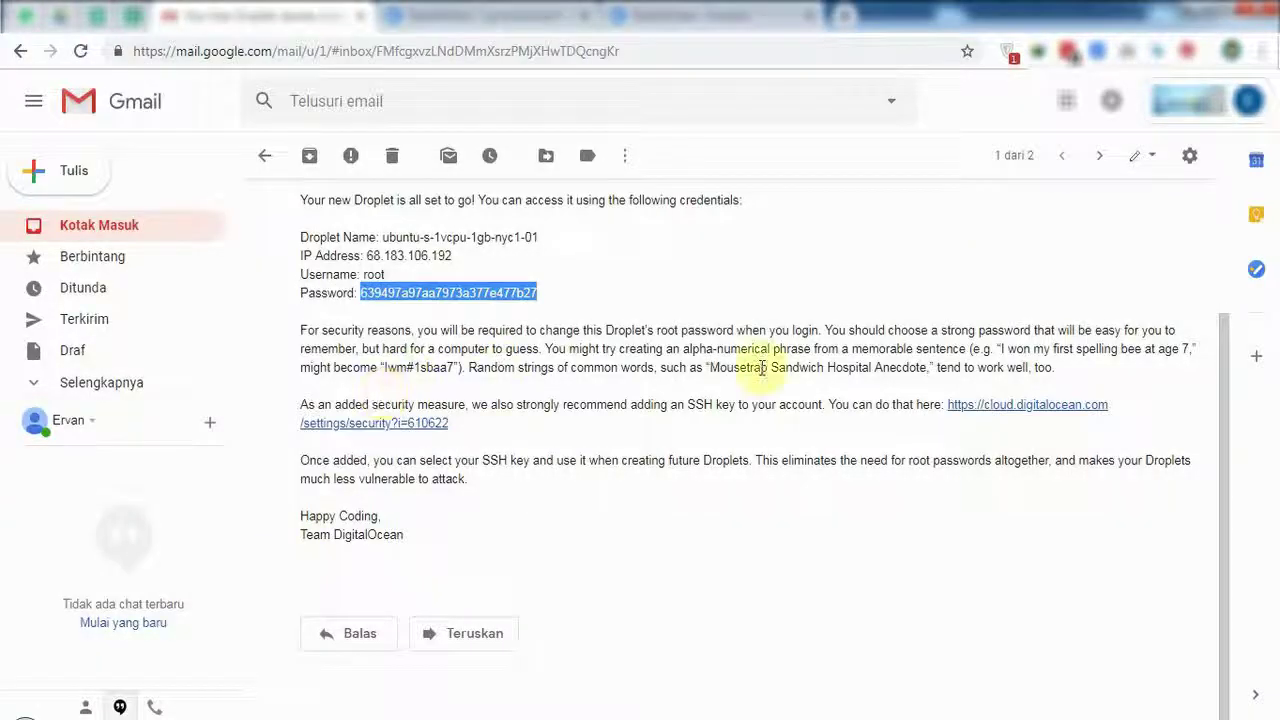
Derive a new root password by replacing the emailed password's last character, and cut it to the clipboard.
right_click(478, 305)
left_click(478, 305)
left_click(371, 58)
right_click(376, 57)
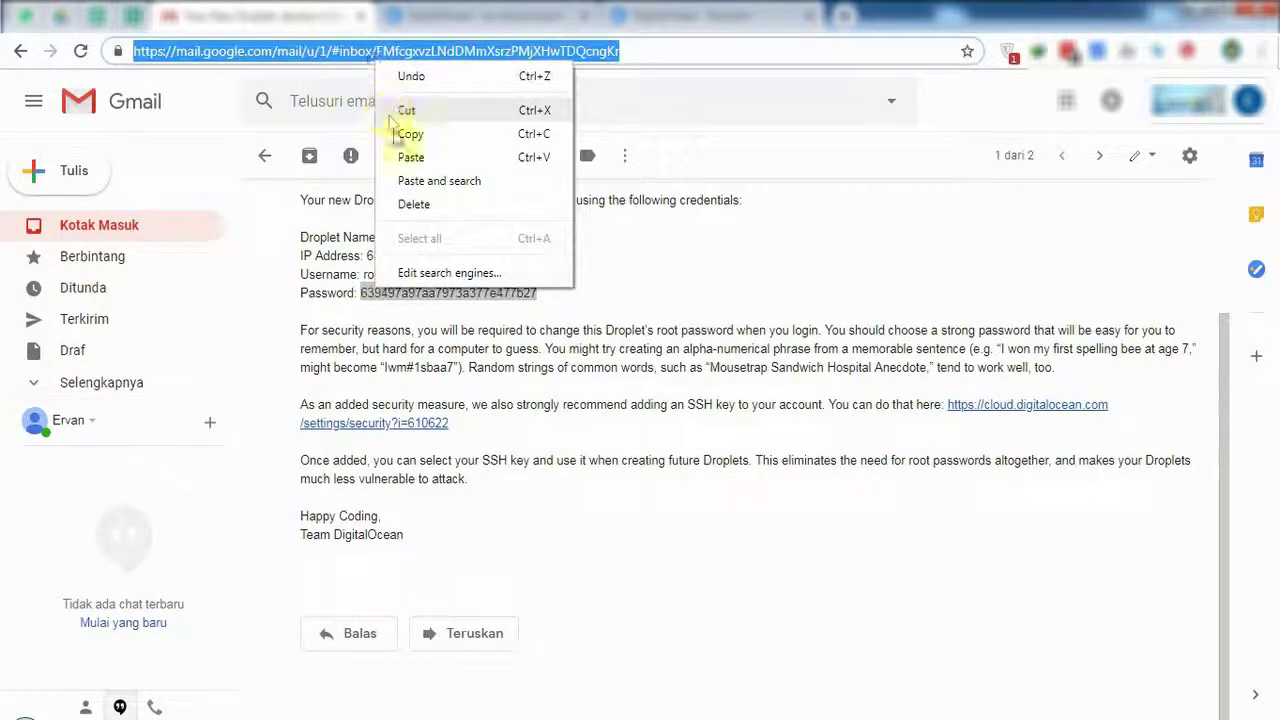
left_click(401, 160)
key("BackSpace")
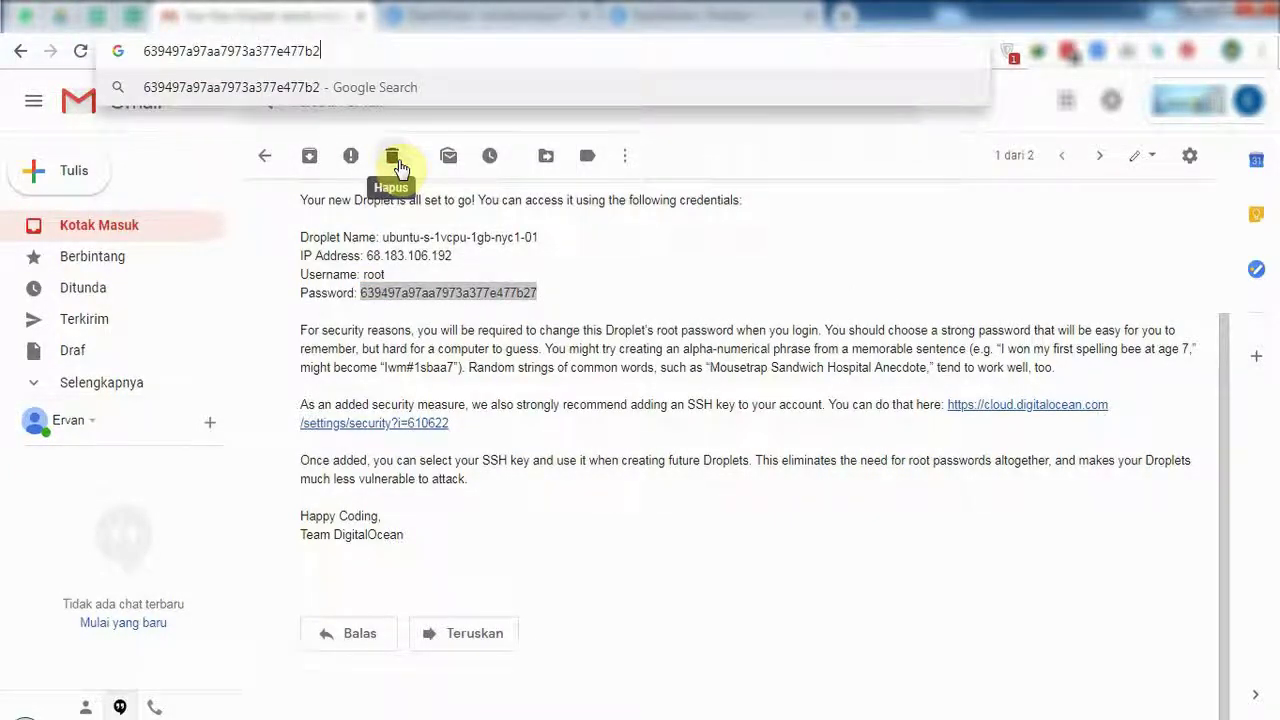
type("b")
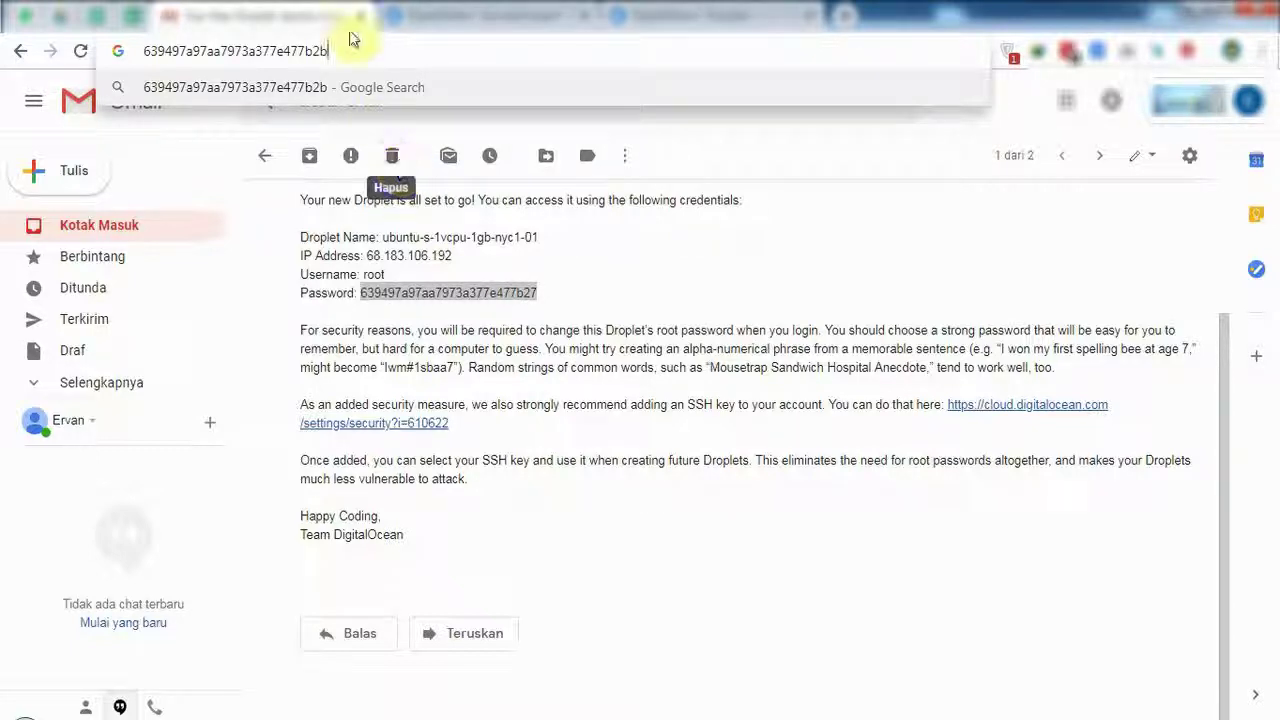
double_click(340, 43)
right_click(192, 52)
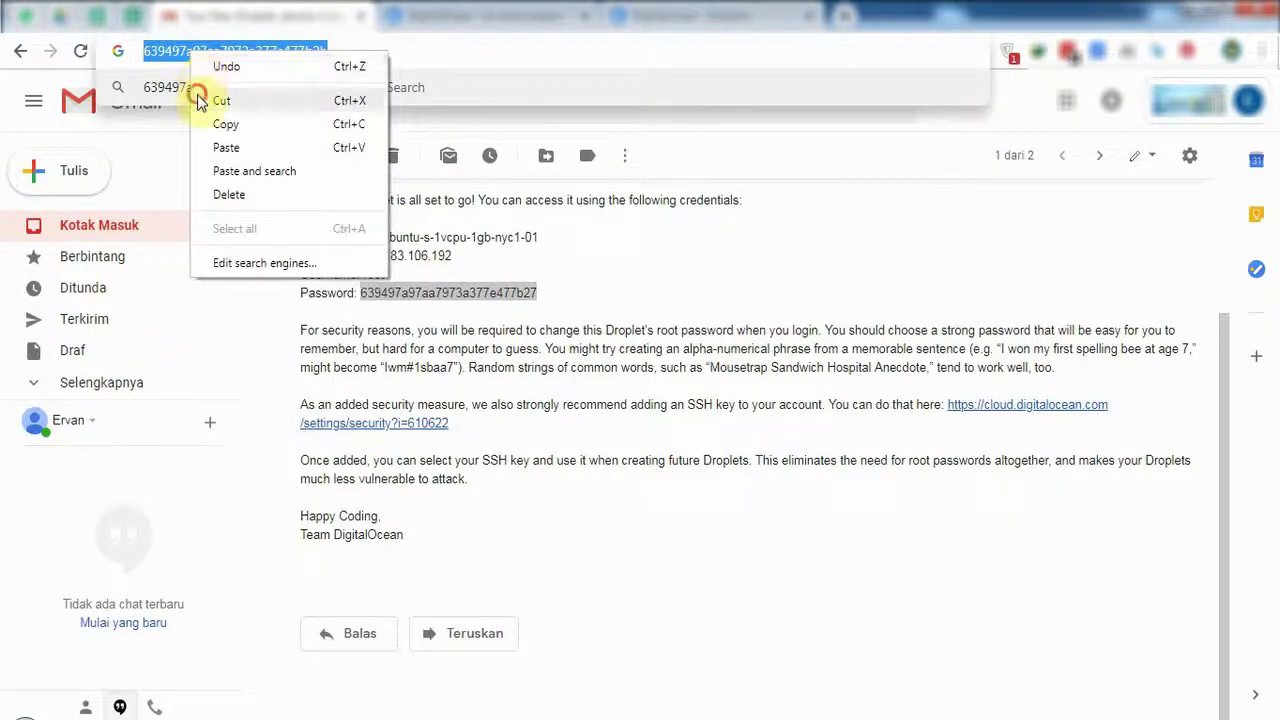
left_click(221, 100)
key("alt+Tab")
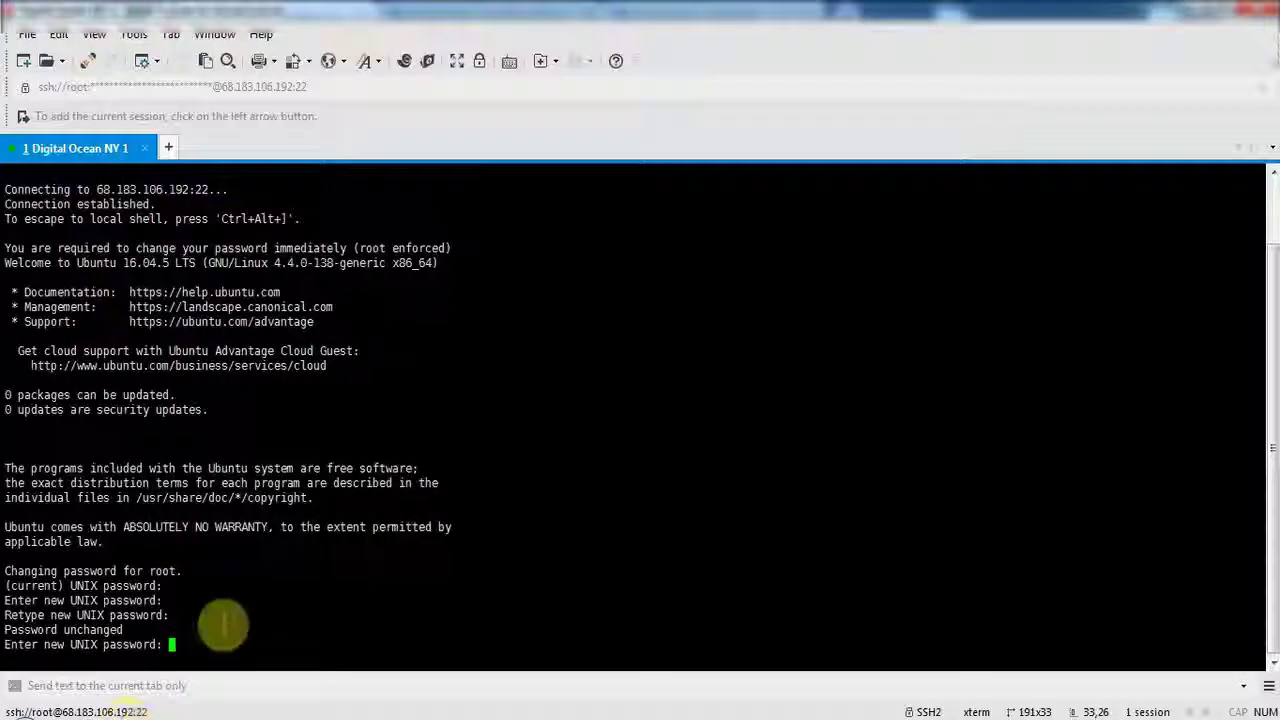
Enter the new root password at both prompts to change it.
right_click(223, 637)
left_click(285, 255)
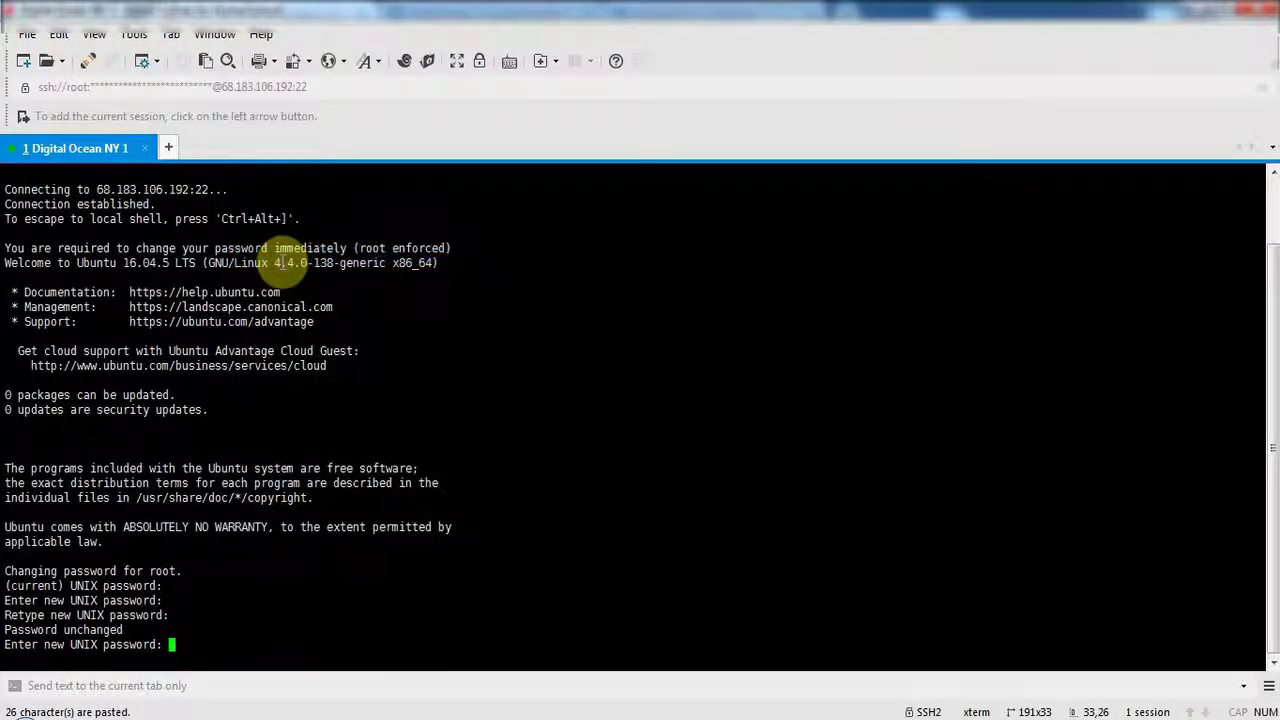
key("Return")
right_click(289, 641)
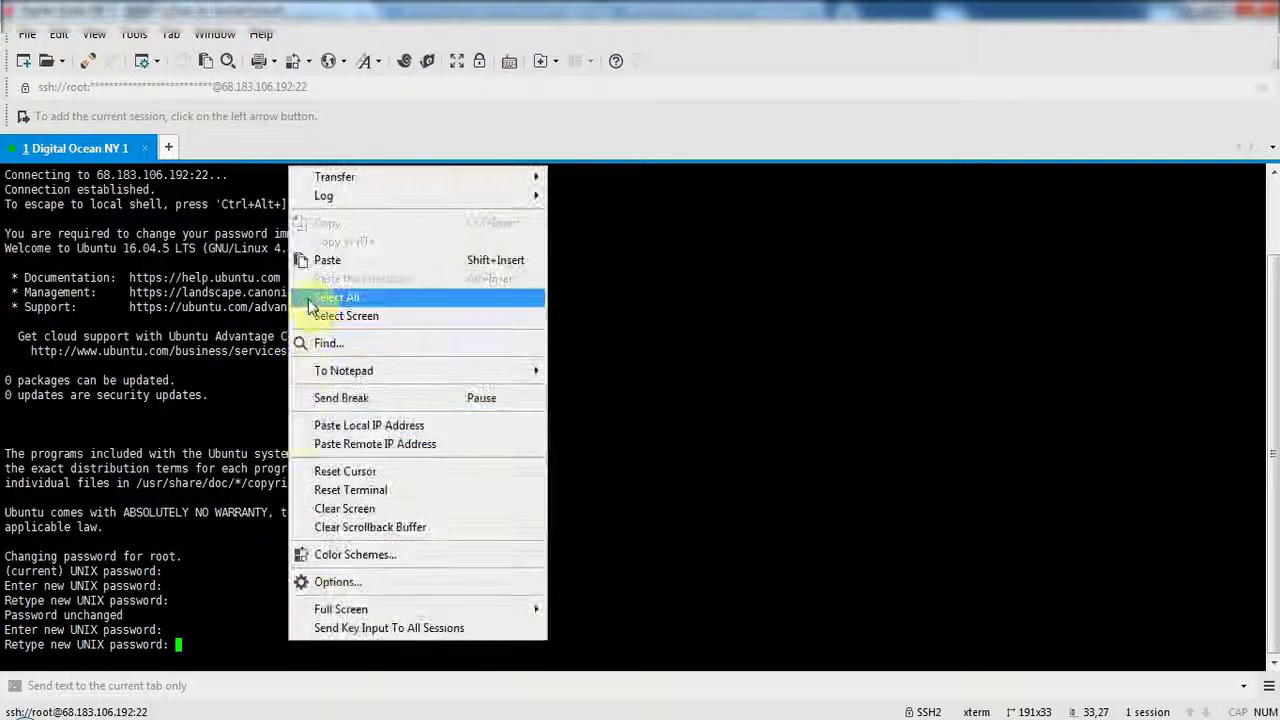
left_click(320, 257)
key("Return")
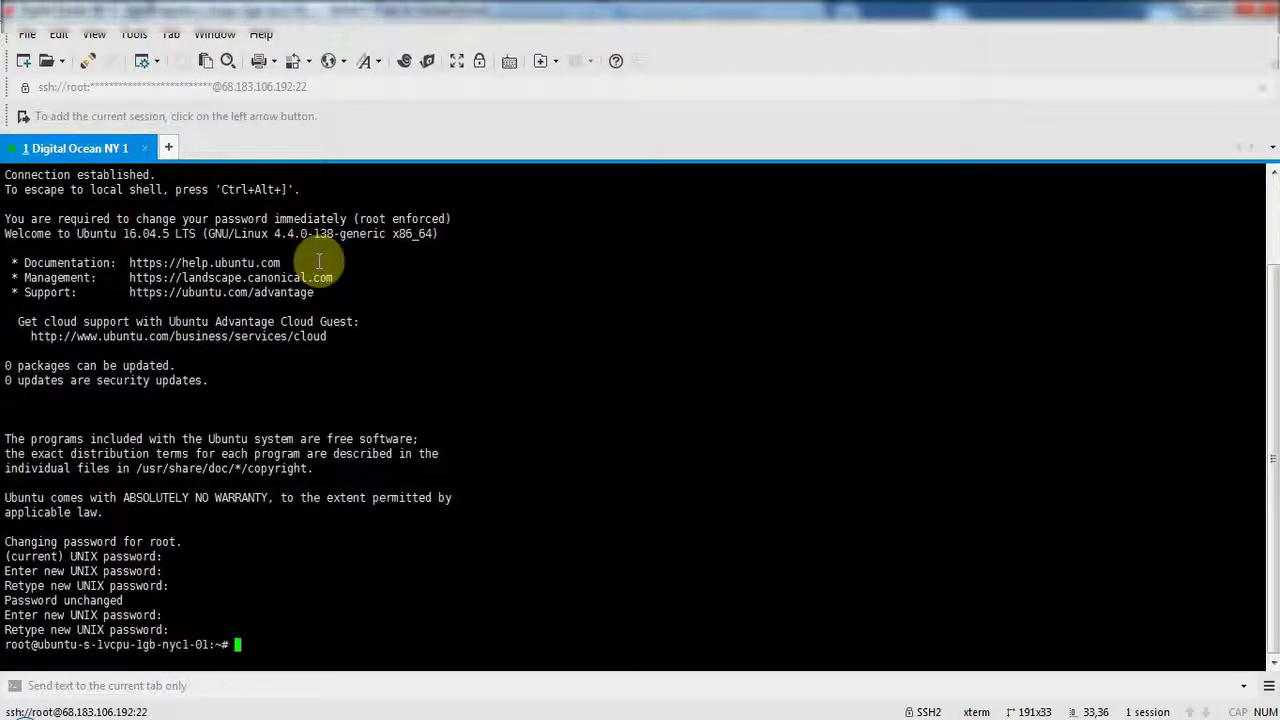
Replace the saved session's password with the new one and open a fresh Digital Ocean NY 1 connection.
left_click(22, 35)
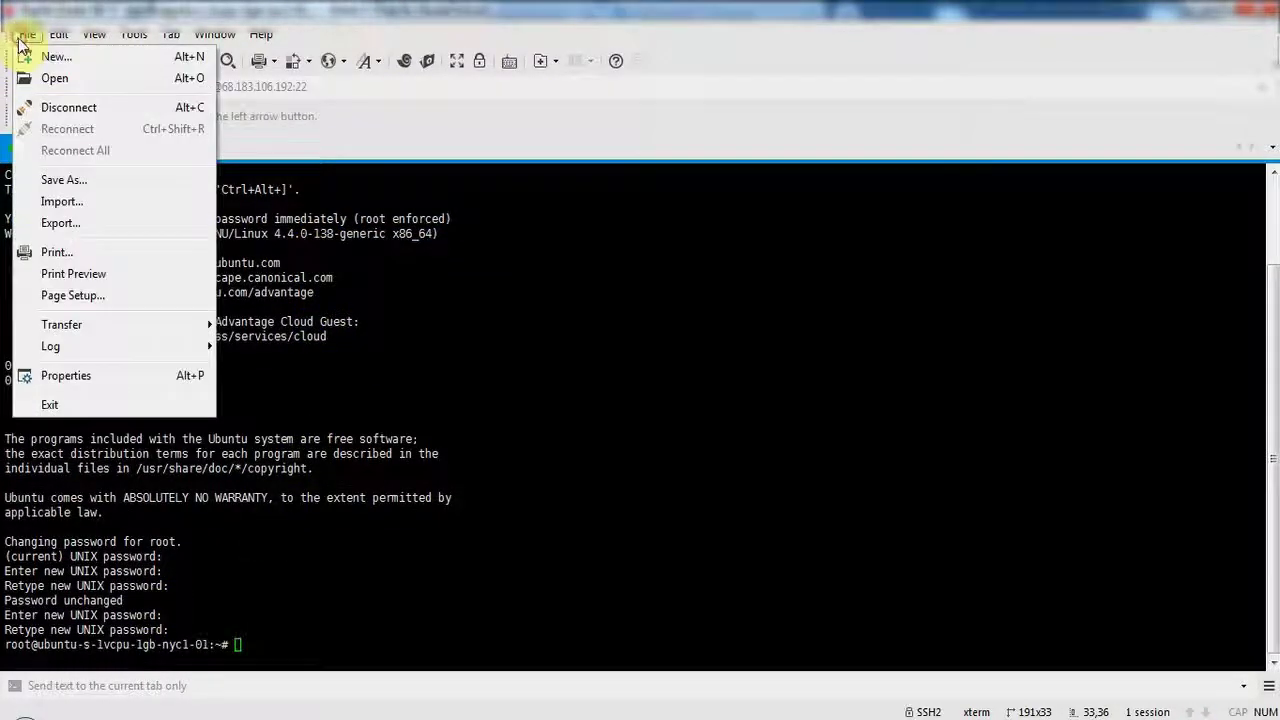
left_click(24, 78)
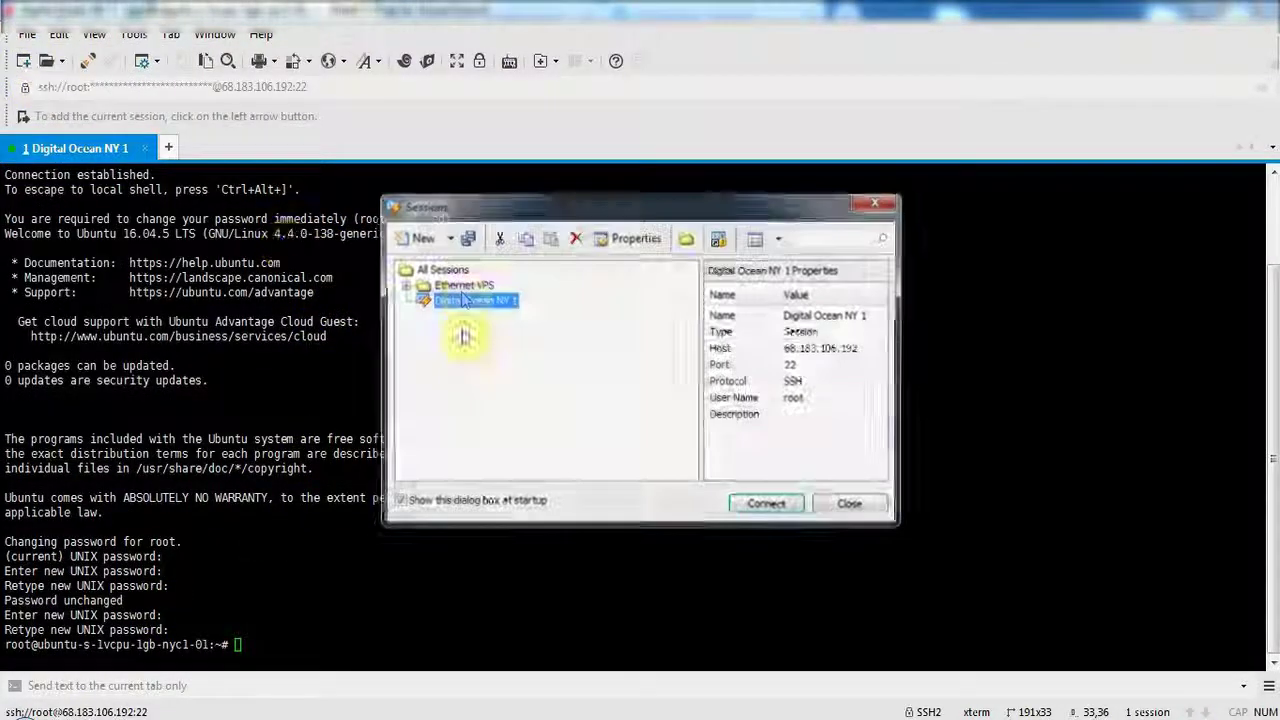
left_click(627, 242)
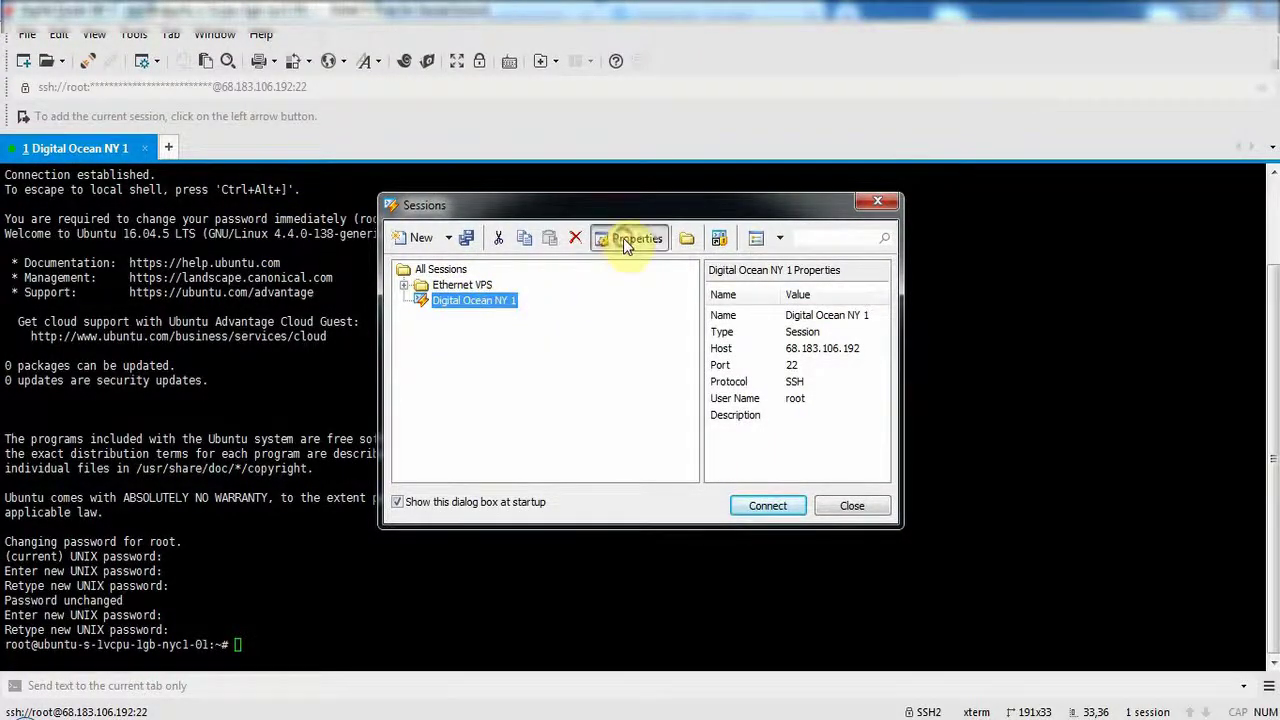
double_click(643, 330)
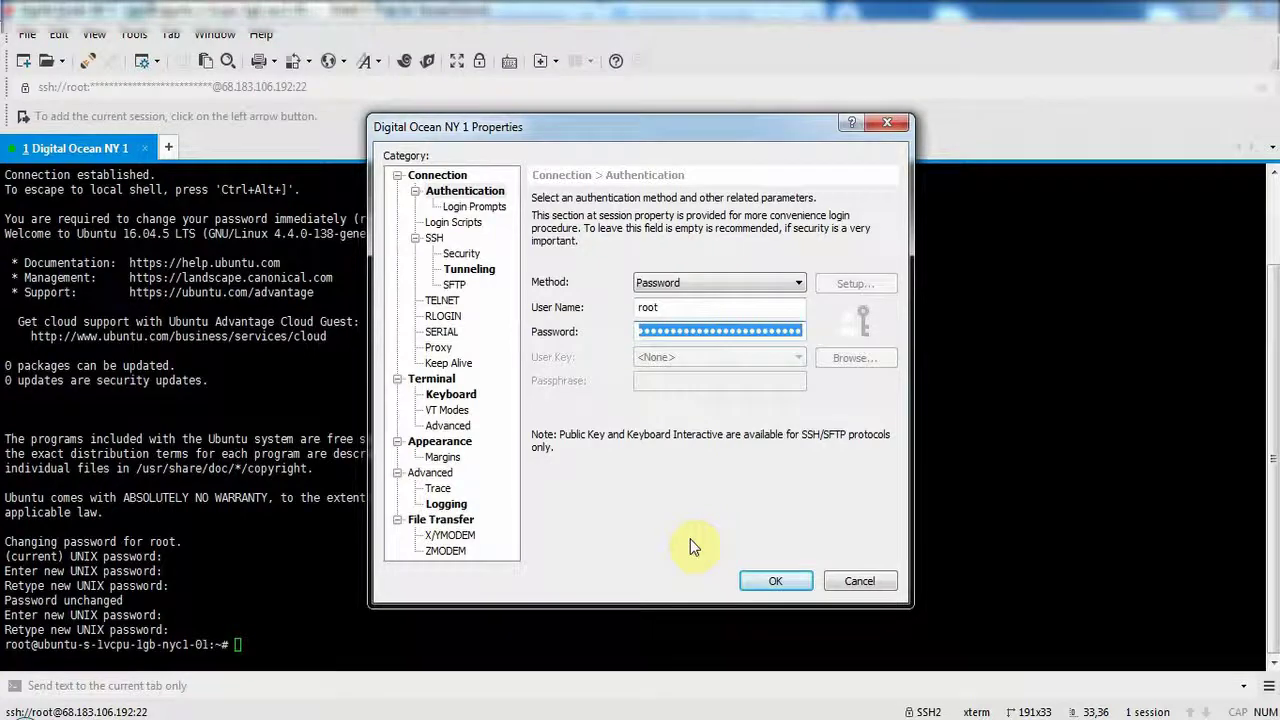
key("BackSpace")
key("ctrl+v")
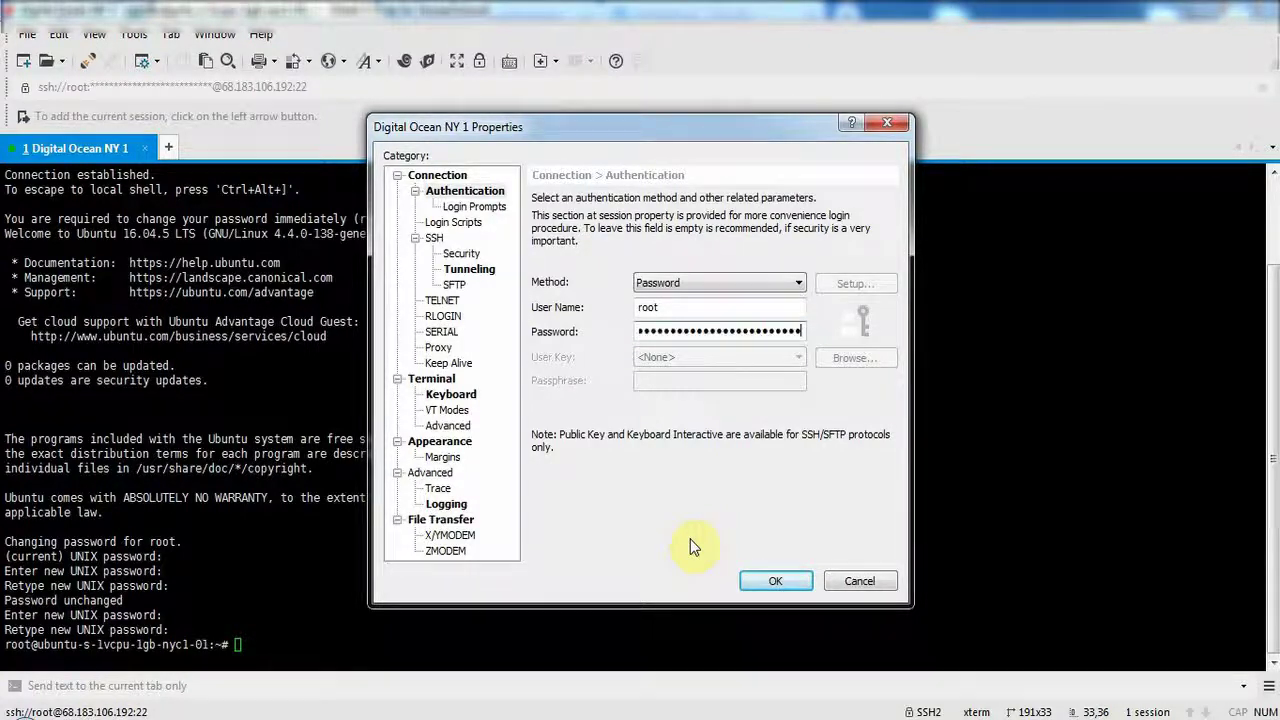
left_click(777, 583)
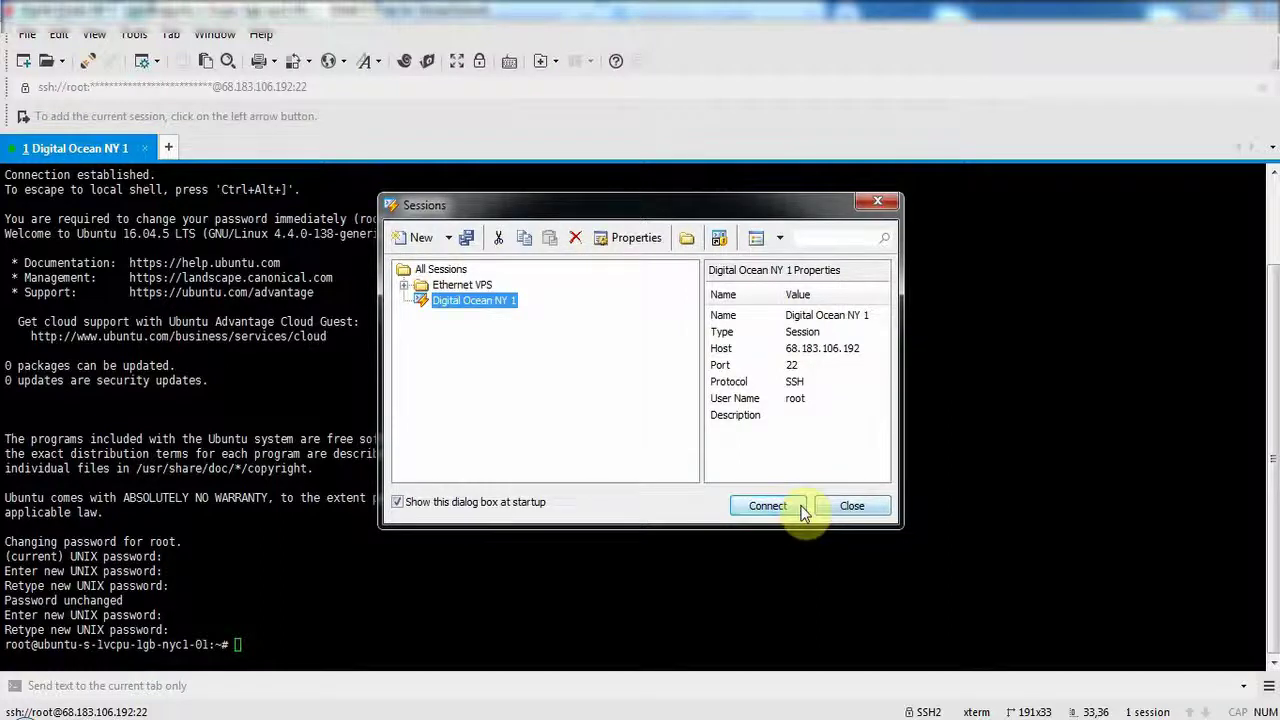
left_click(780, 505)
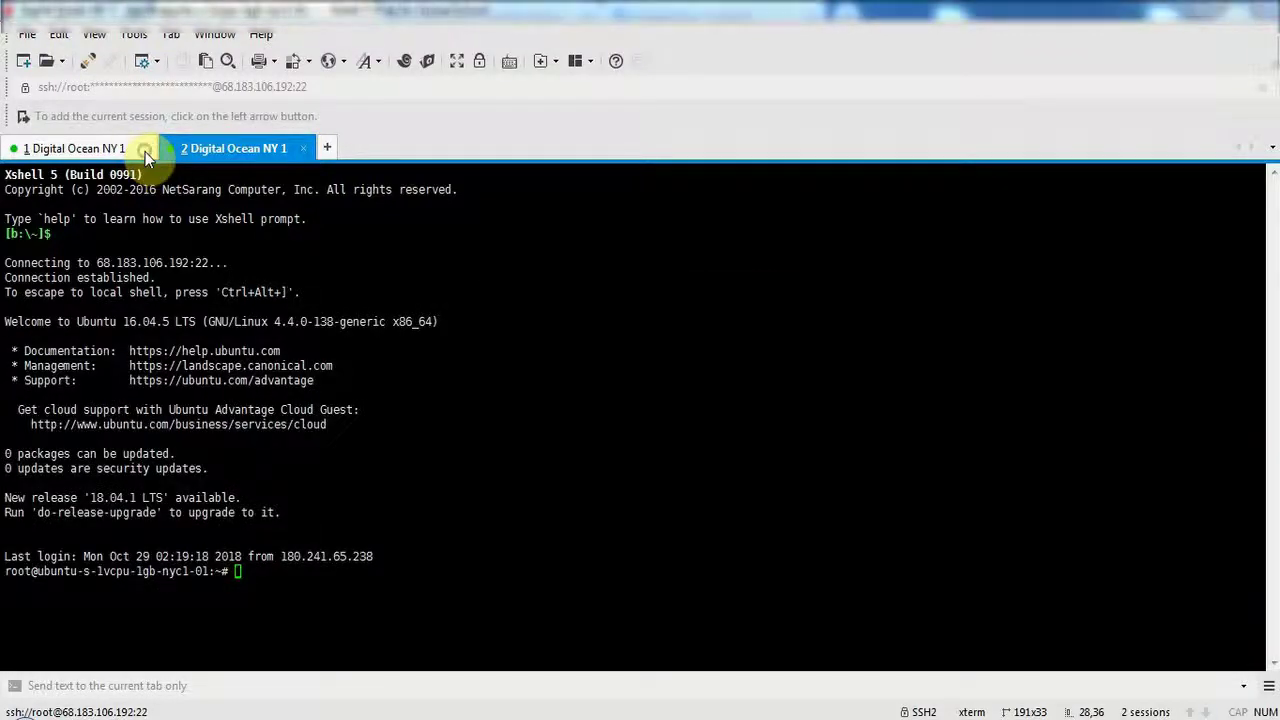
left_click(145, 155)
Confirm disconnecting the original Digital Ocean NY 1 session.
left_click(663, 414)
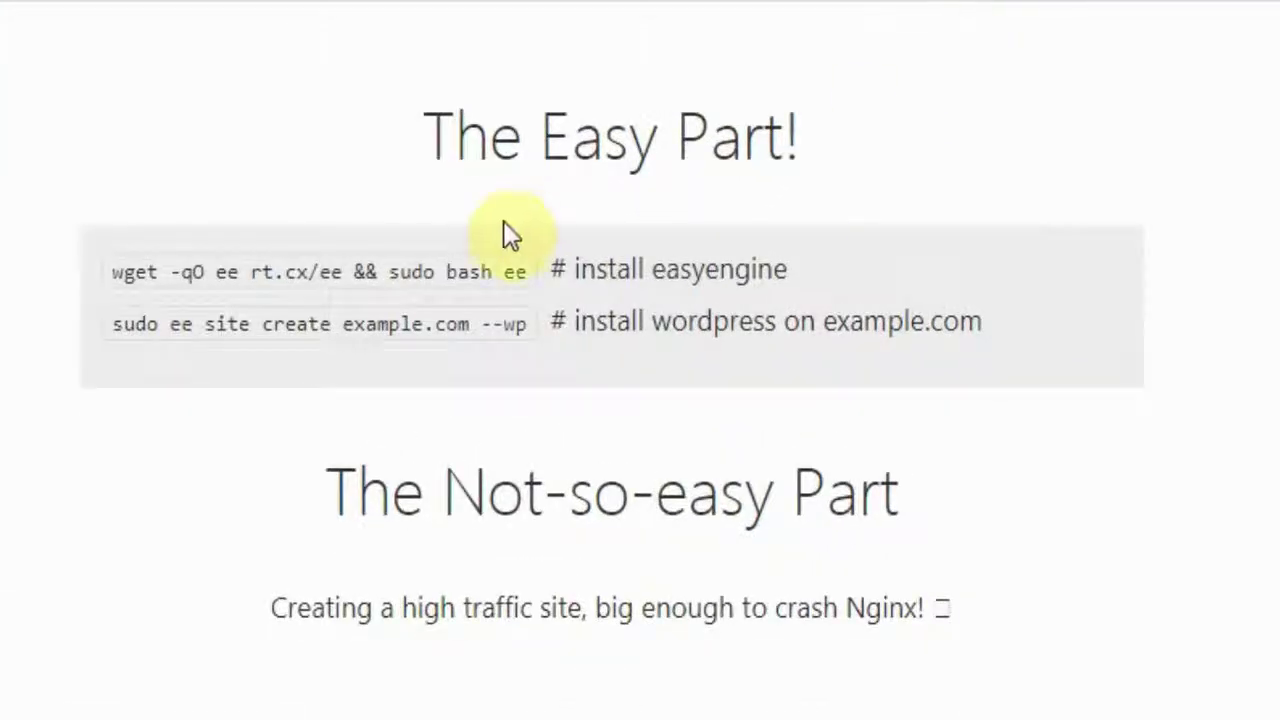
Copy the EasyEngine install command from the website.
scroll(505, 230, "down", 2)
scroll(495, 260, "up", 2)
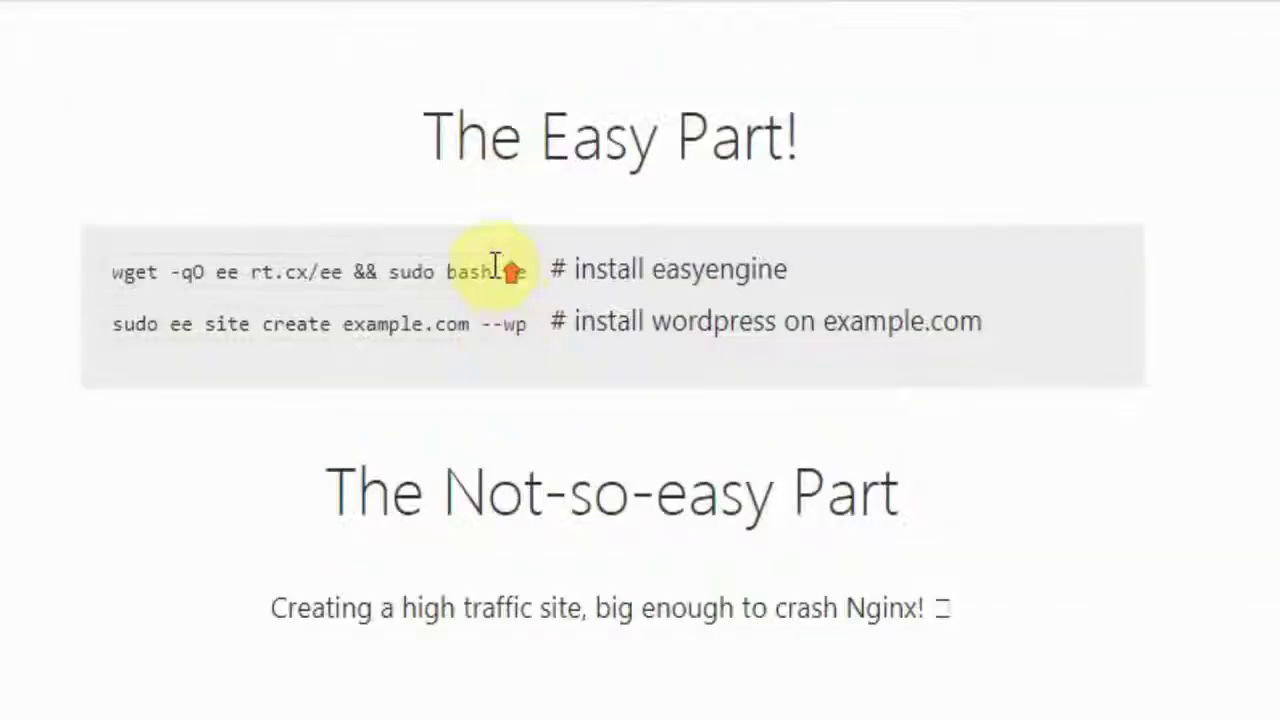
left_click_drag(112, 272, 512, 268)
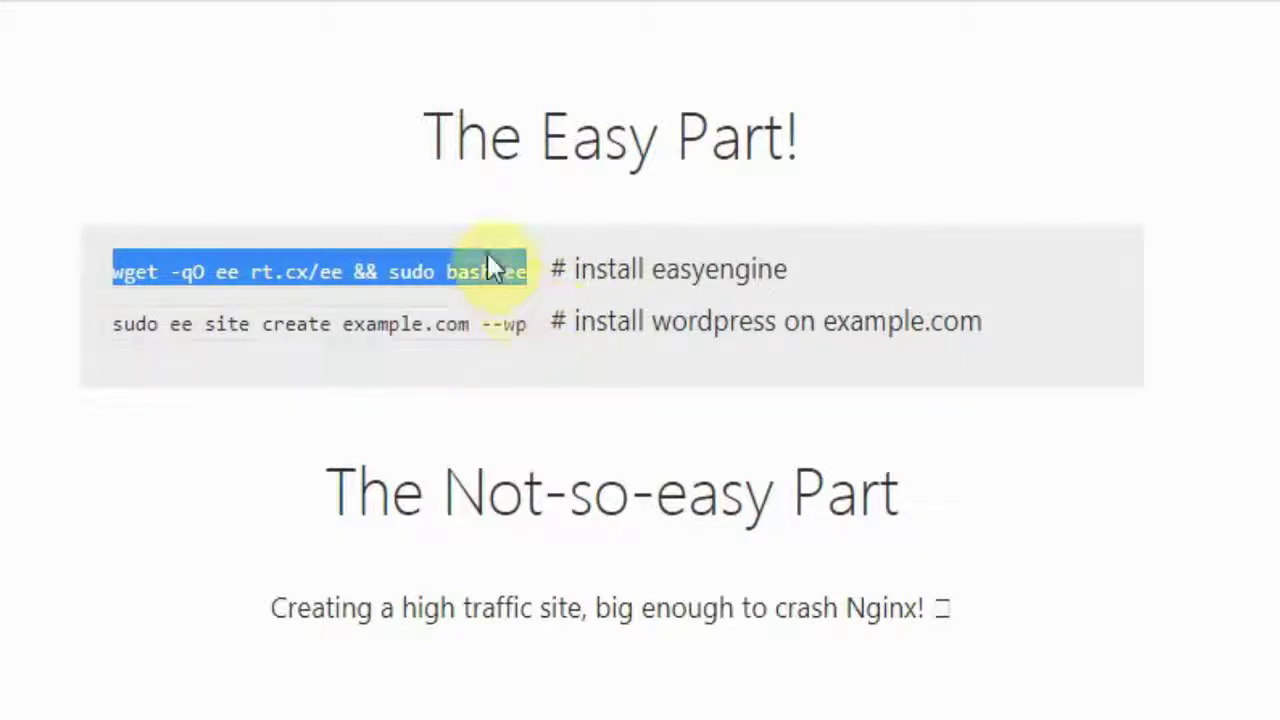
right_click(489, 253)
left_click(502, 276)
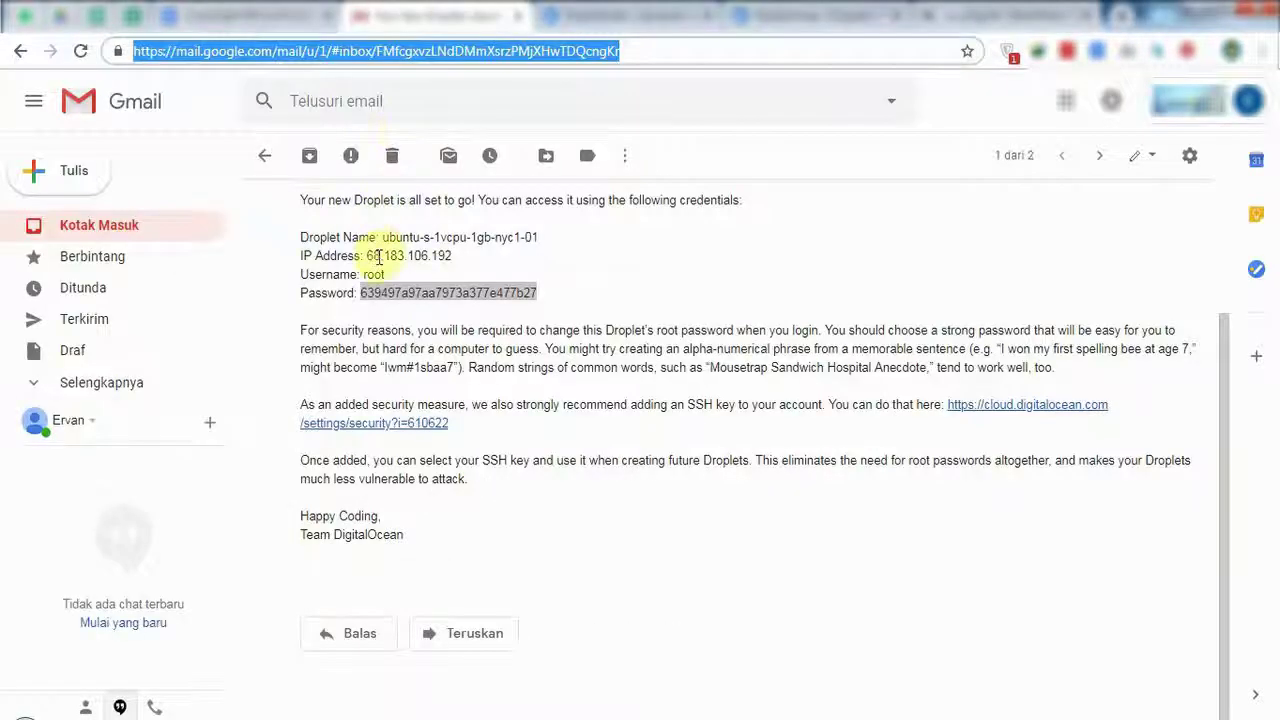
Try visiting the droplet IP 68.183.106.192 in the browser, close the redirect, and switch to Xshell.
left_click_drag(366, 256, 450, 258)
right_click(450, 258)
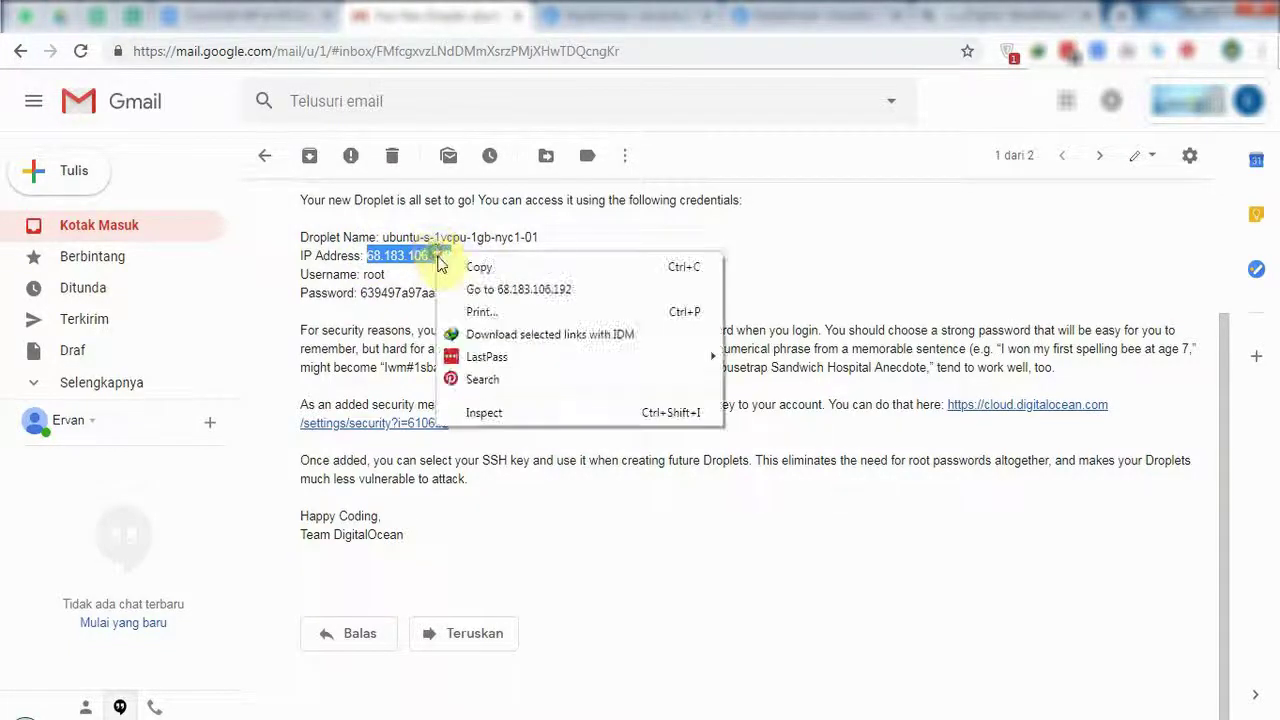
left_click(447, 287)
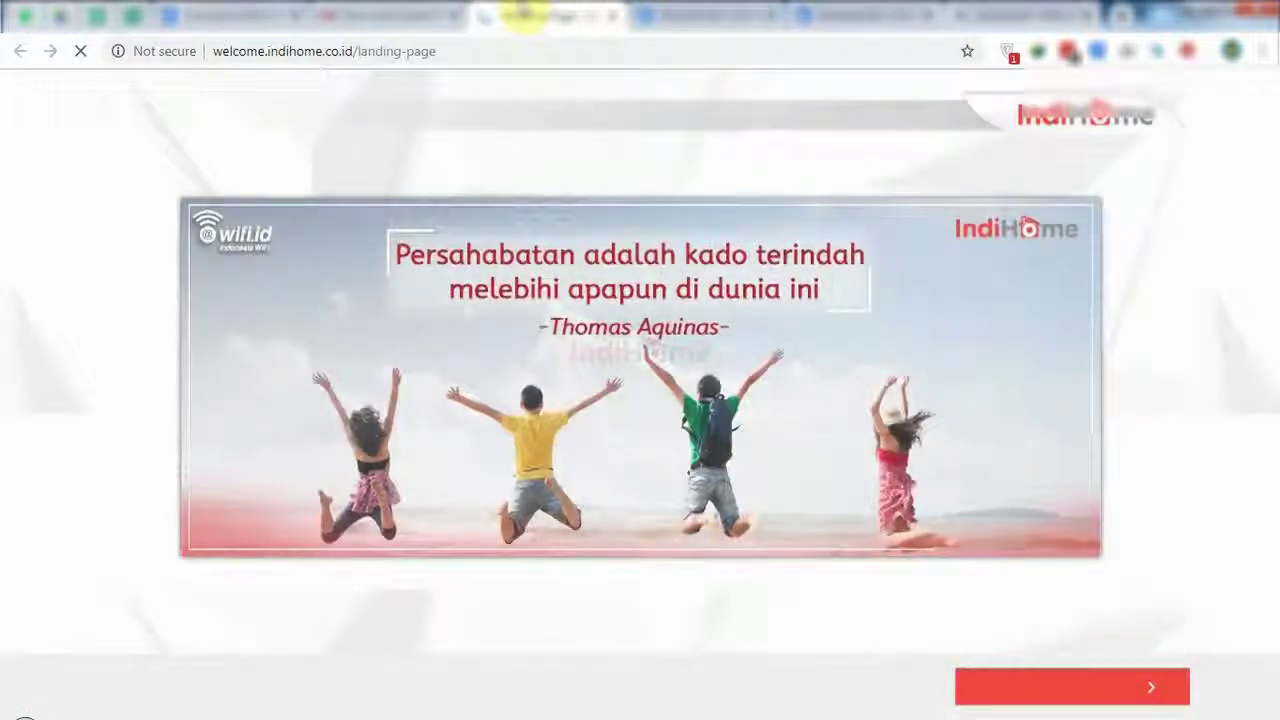
middle_click(550, 16)
left_click(810, 16)
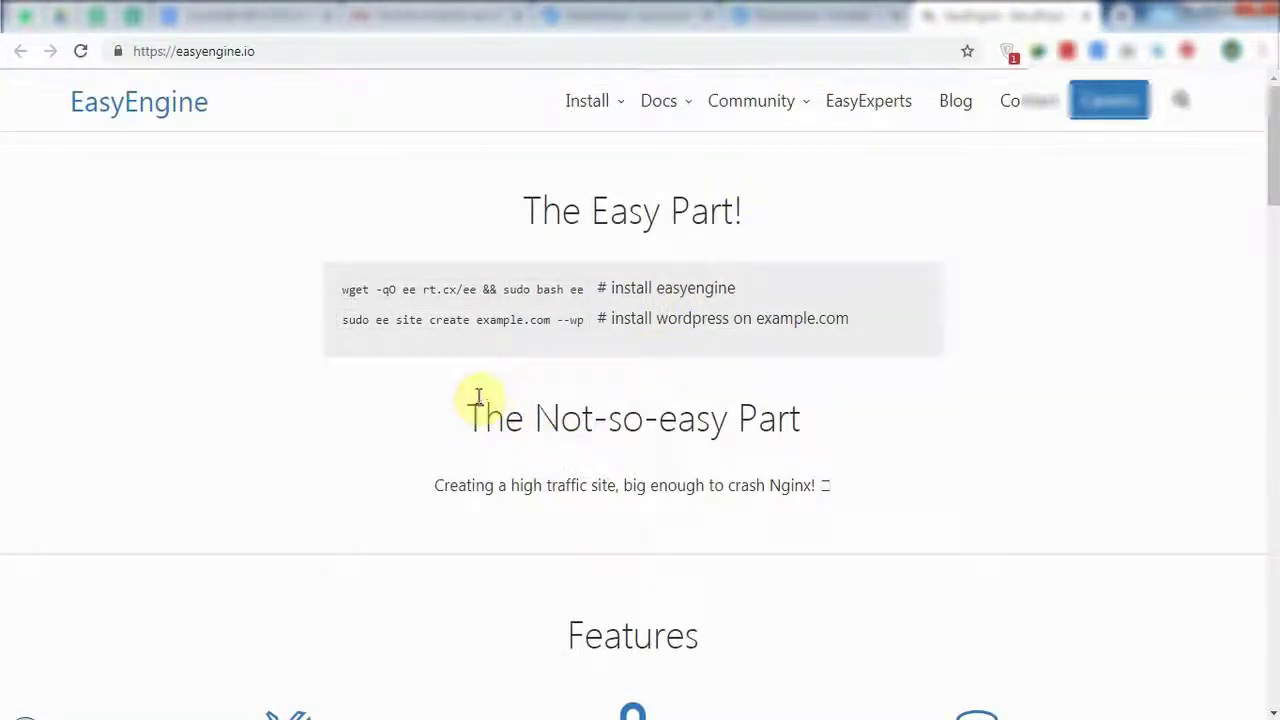
key("alt+Tab")
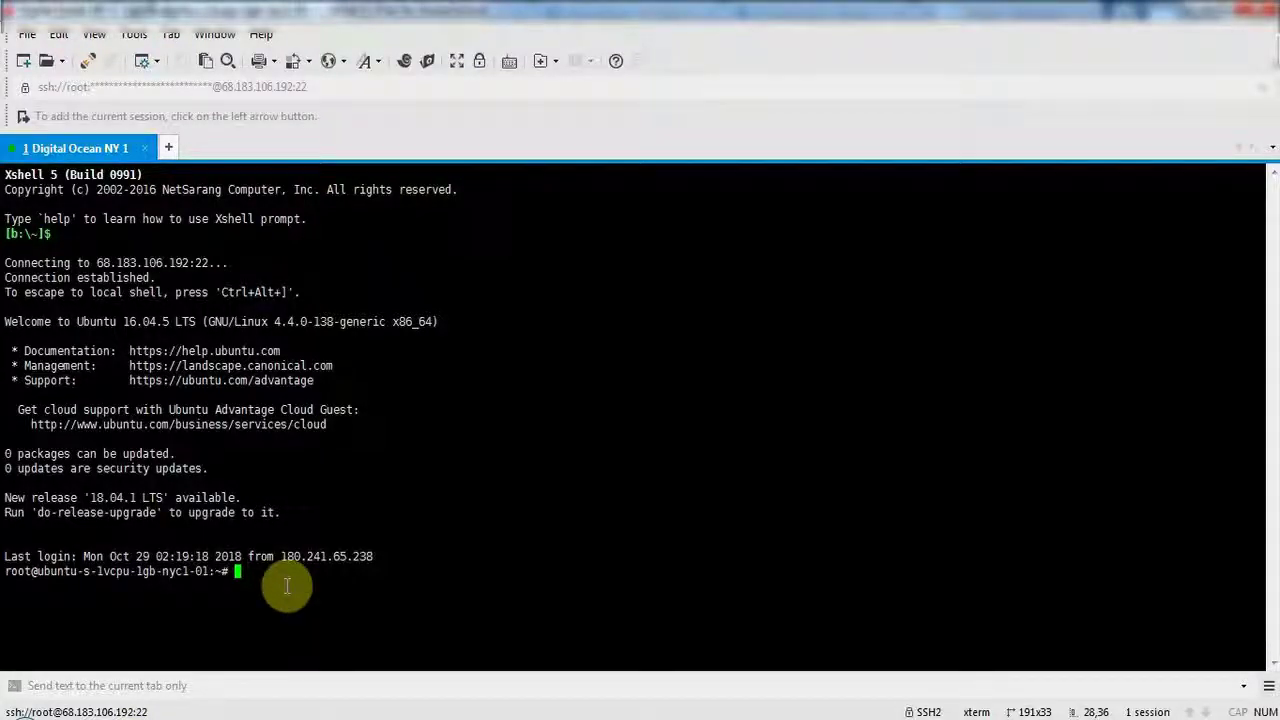
Paste and run 'service apache2 stop' on the server; it reports apache2.service not loaded.
right_click(249, 573)
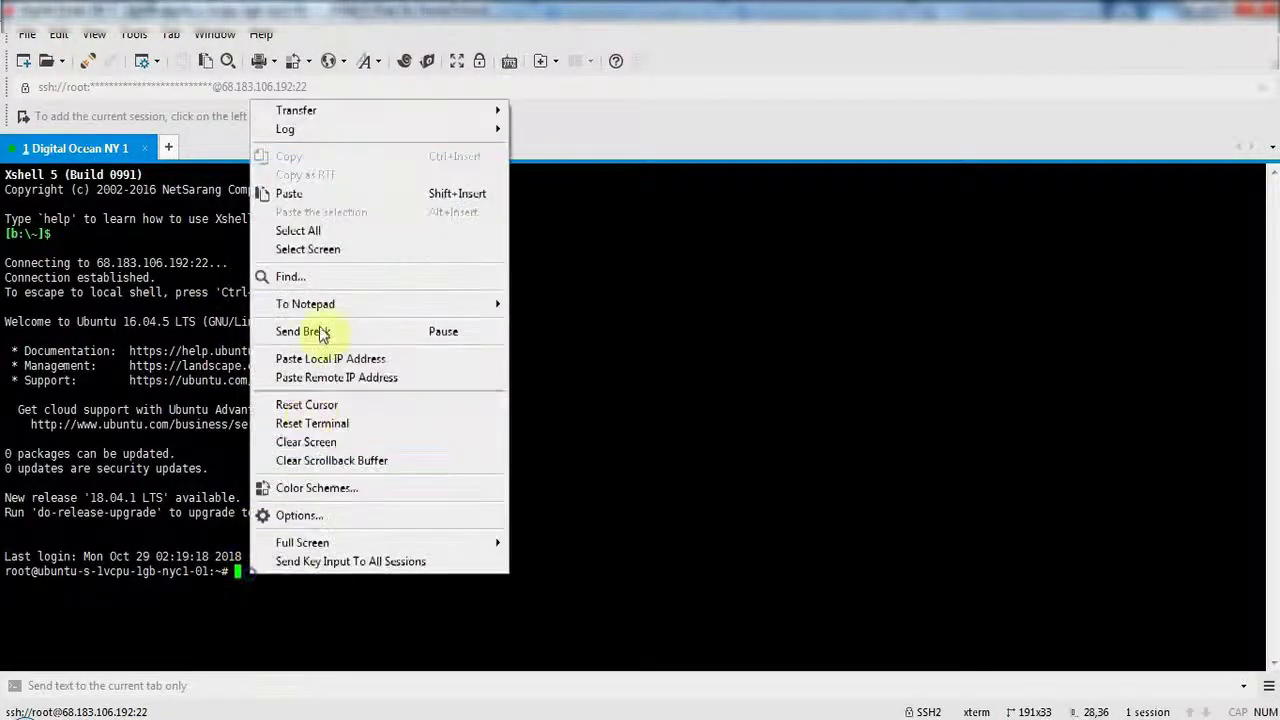
left_click(313, 196)
key("Return")
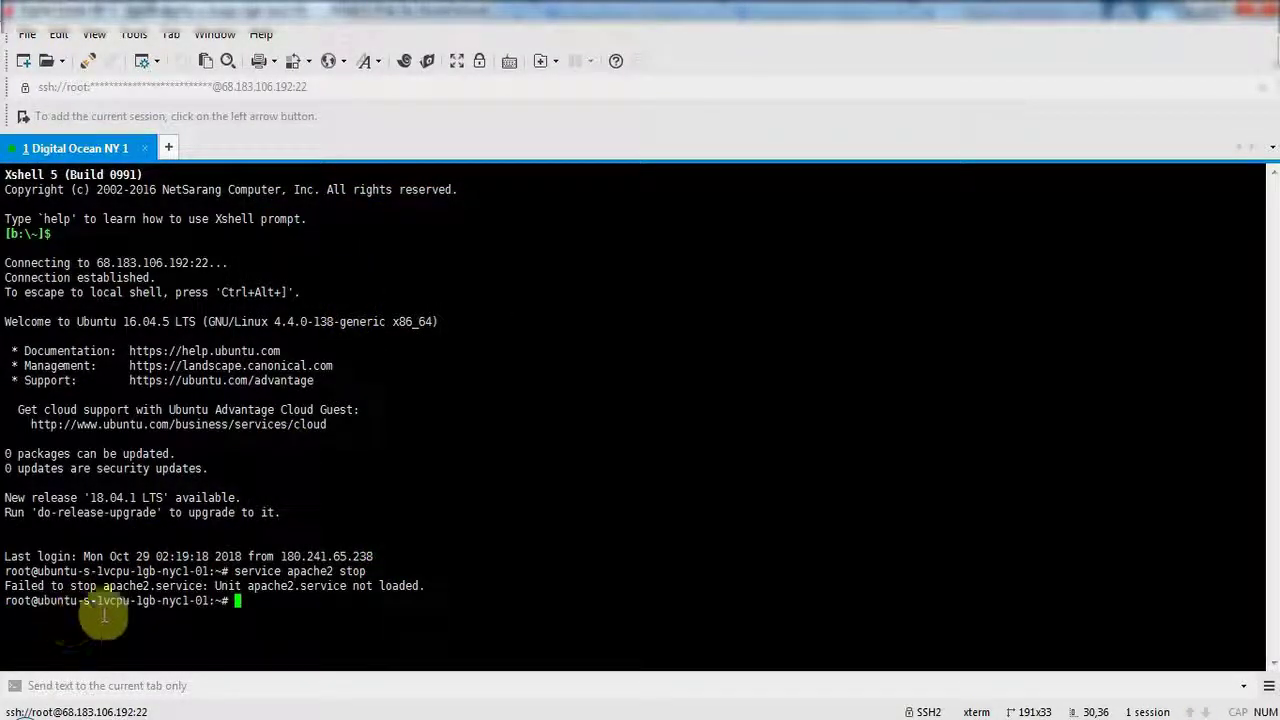
Inspect the apache2 not-loaded error output, then return to the EasyEngine site in Chrome.
left_click_drag(352, 586, 386, 586)
left_click(213, 596)
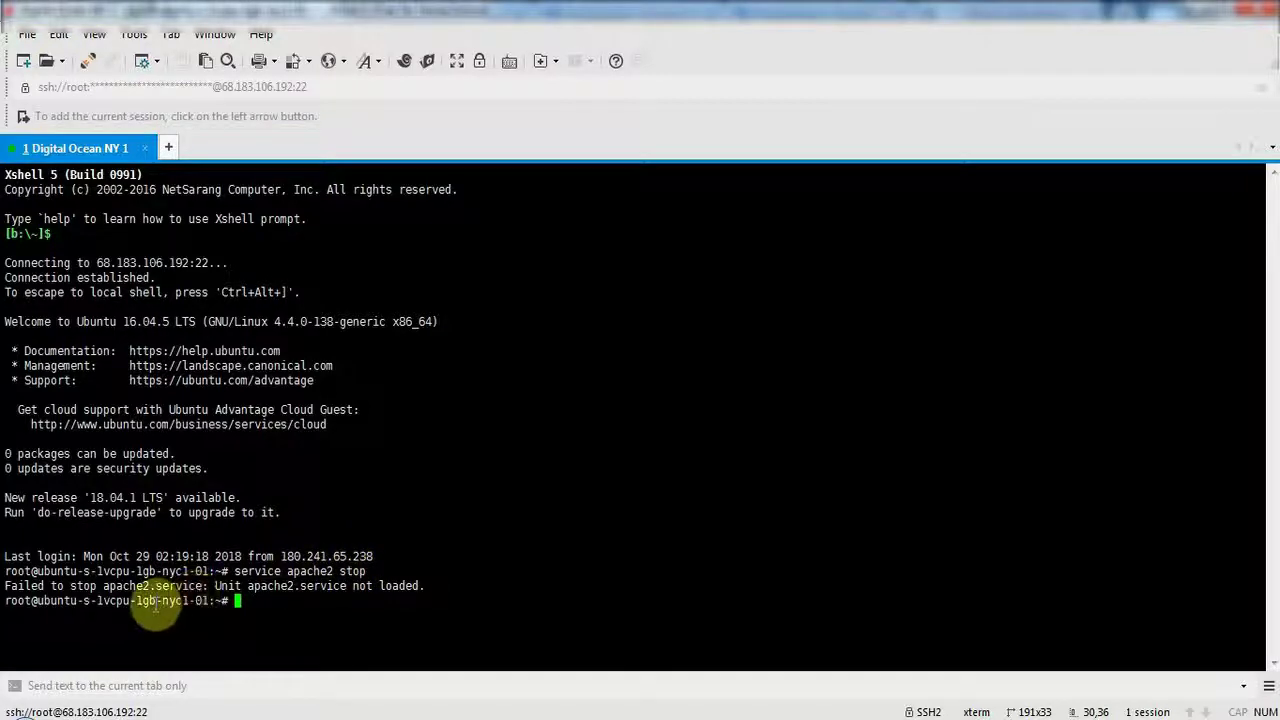
left_click_drag(7, 588, 445, 587)
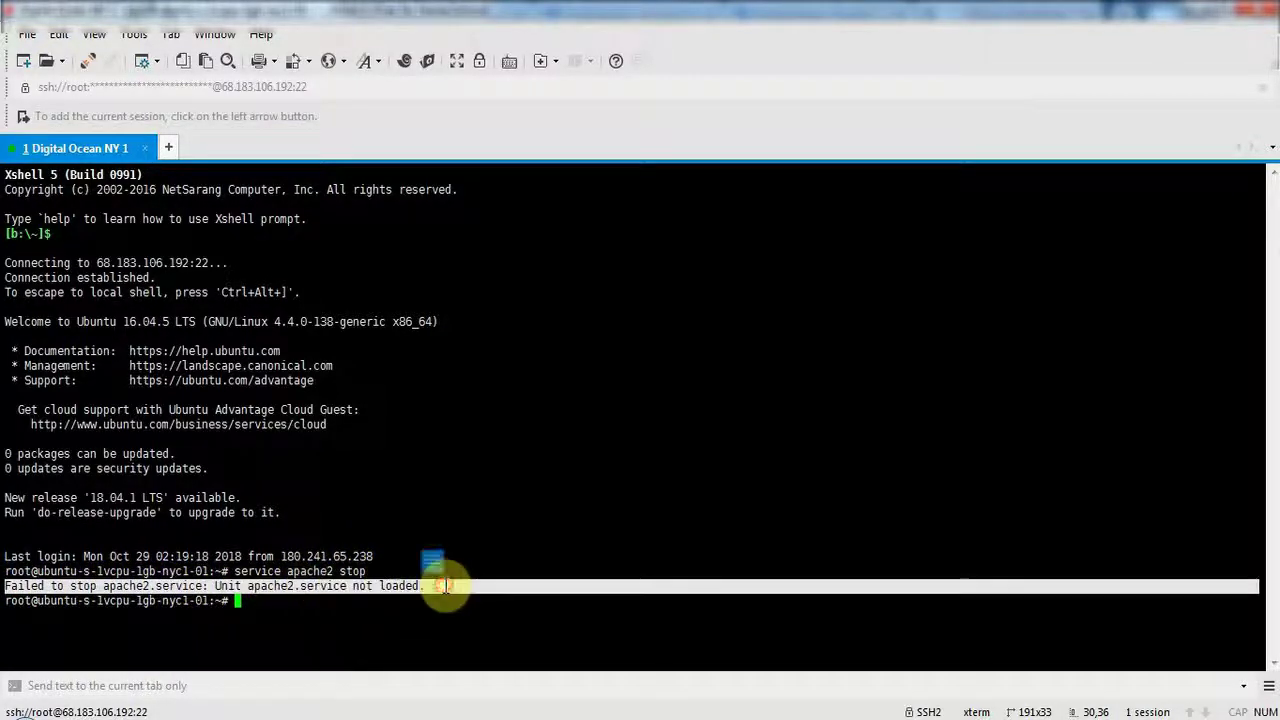
left_click(445, 587)
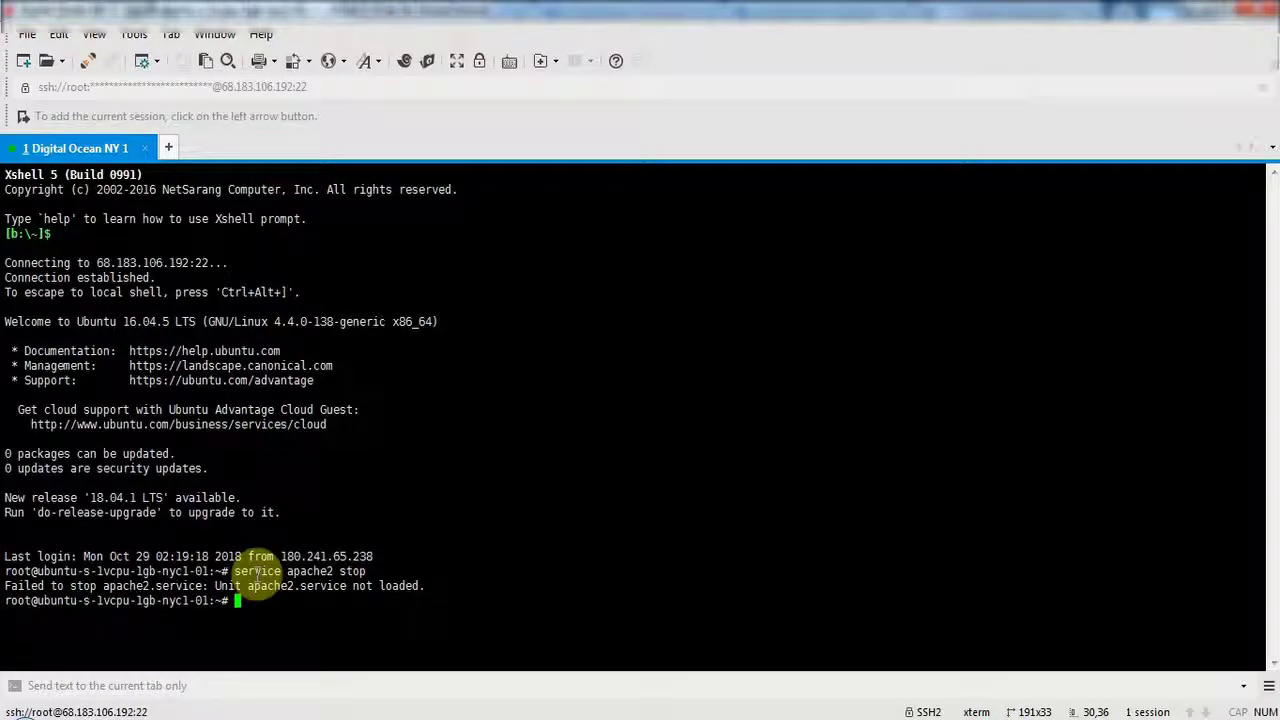
left_click_drag(288, 571, 338, 566)
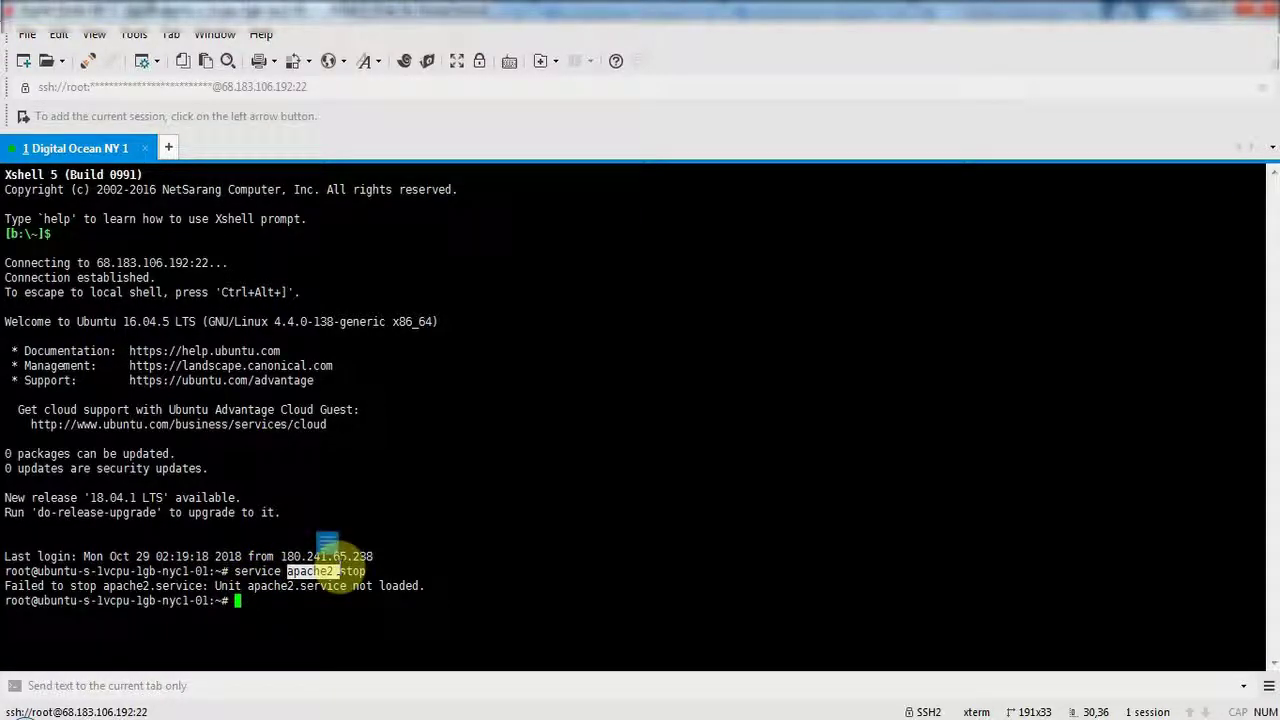
left_click(228, 556)
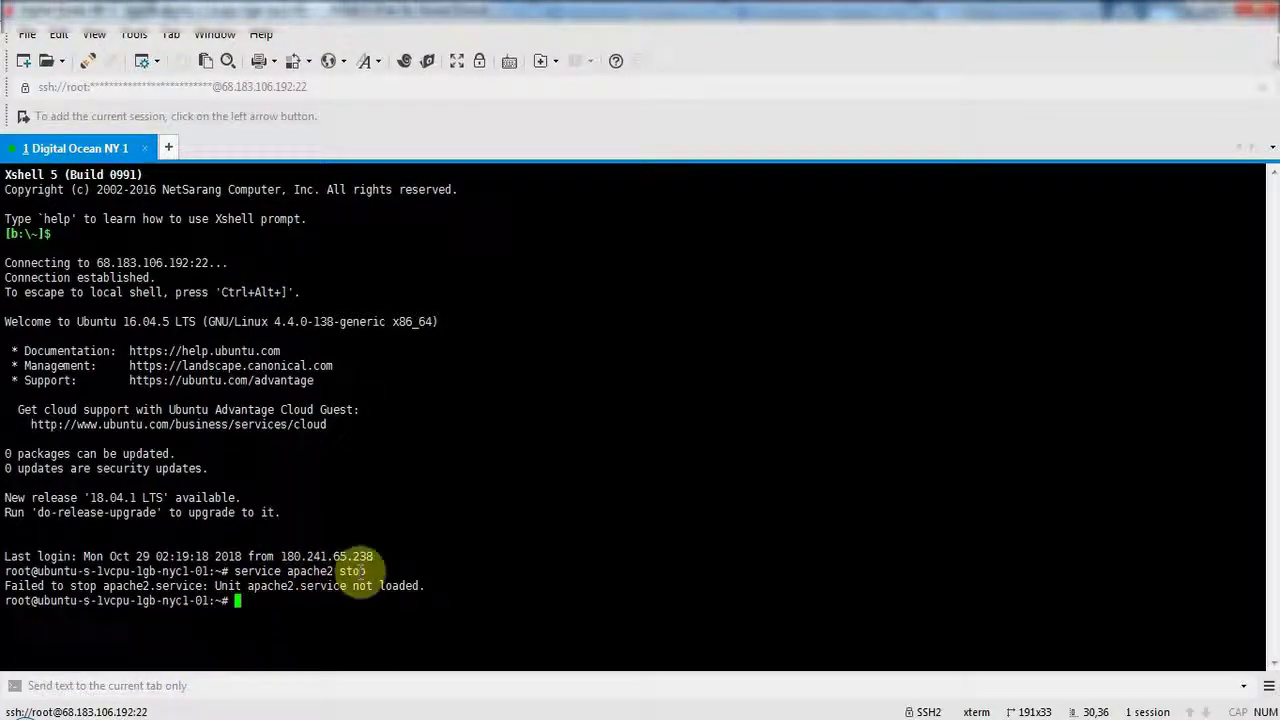
left_click(180, 712)
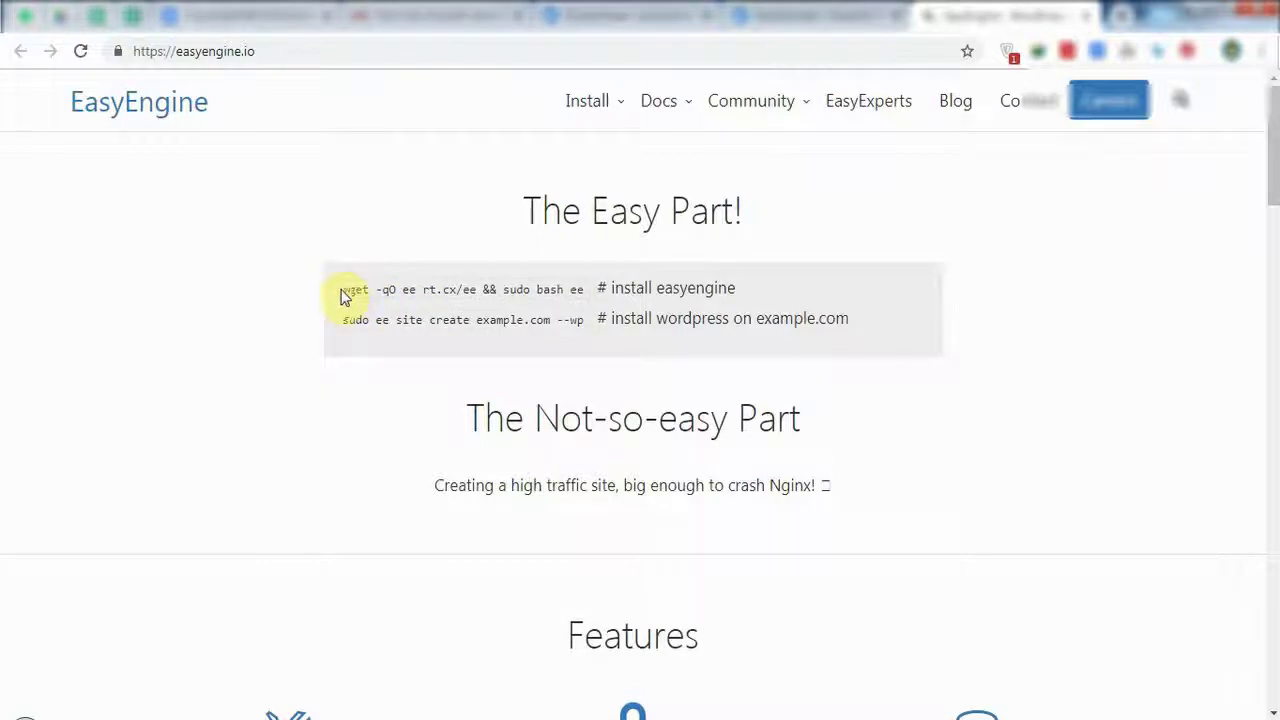
Copy 'wget -qO ee rt.cx/ee && sudo bash ee' from the EasyEngine homepage.
left_click_drag(341, 290, 550, 287)
right_click(550, 287)
left_click(562, 300)
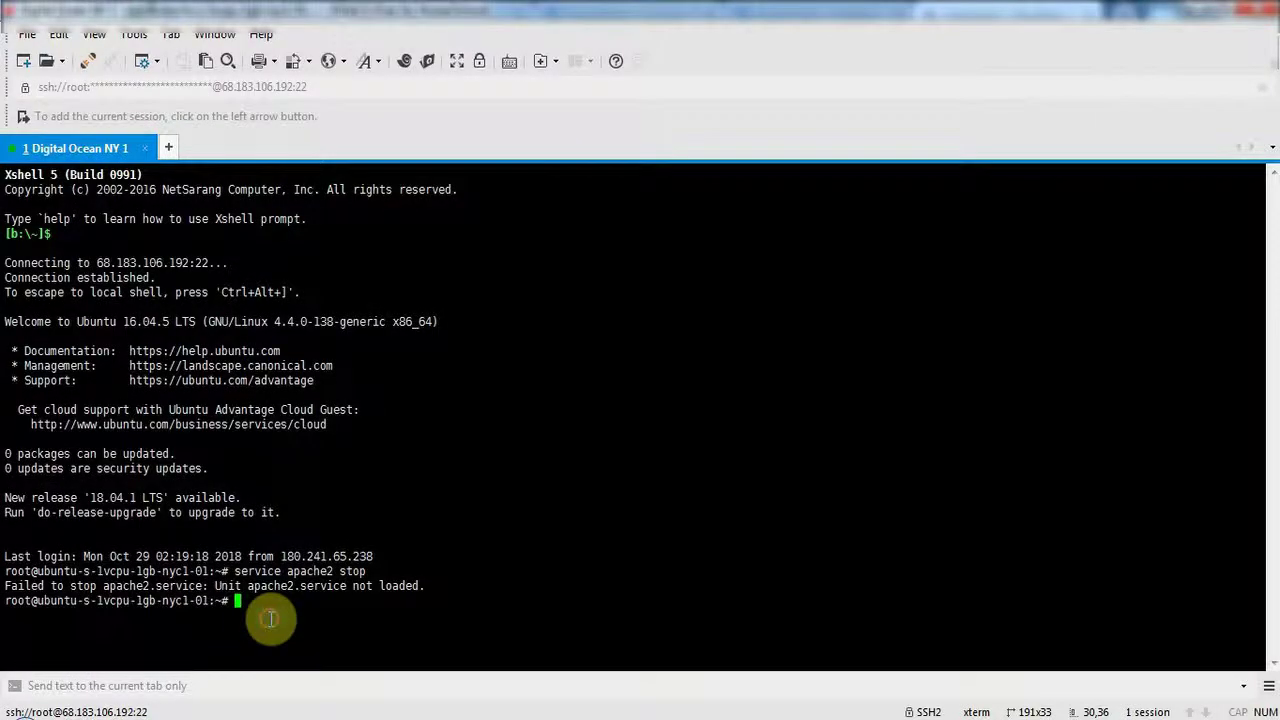
Paste and run the wget EasyEngine install command at the root prompt.
right_click(266, 614)
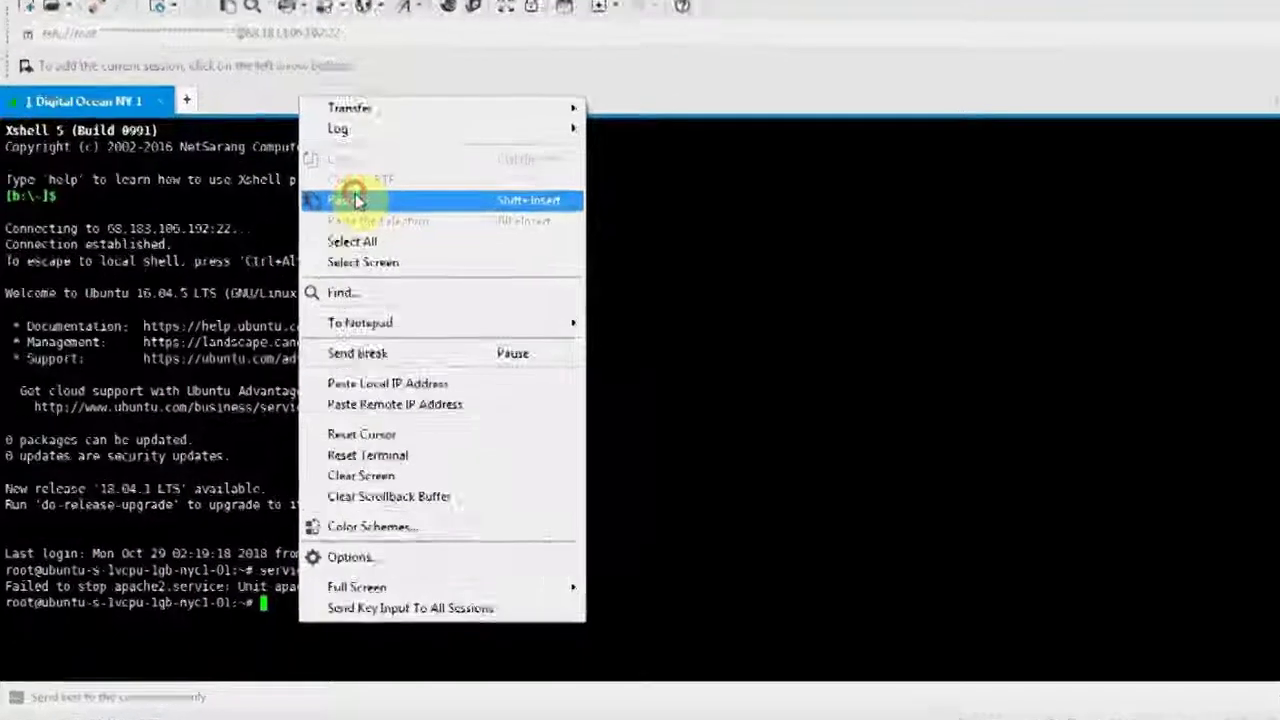
left_click(356, 200)
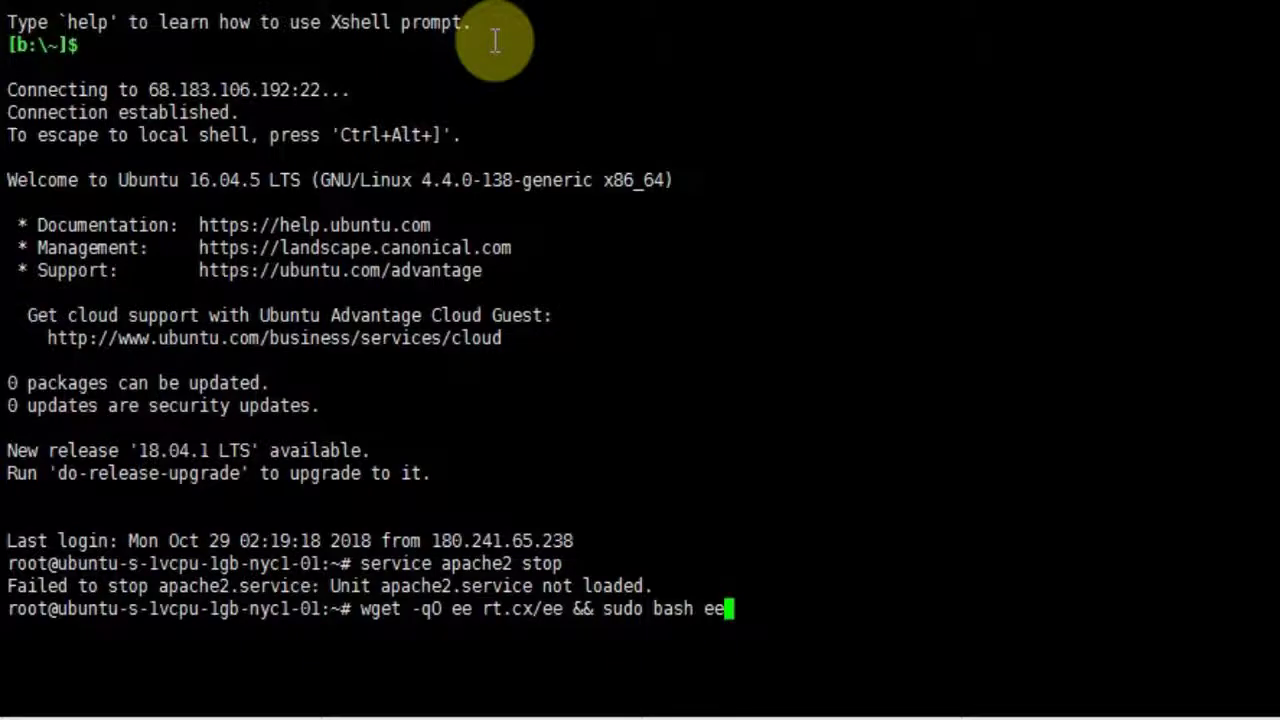
key("Return")
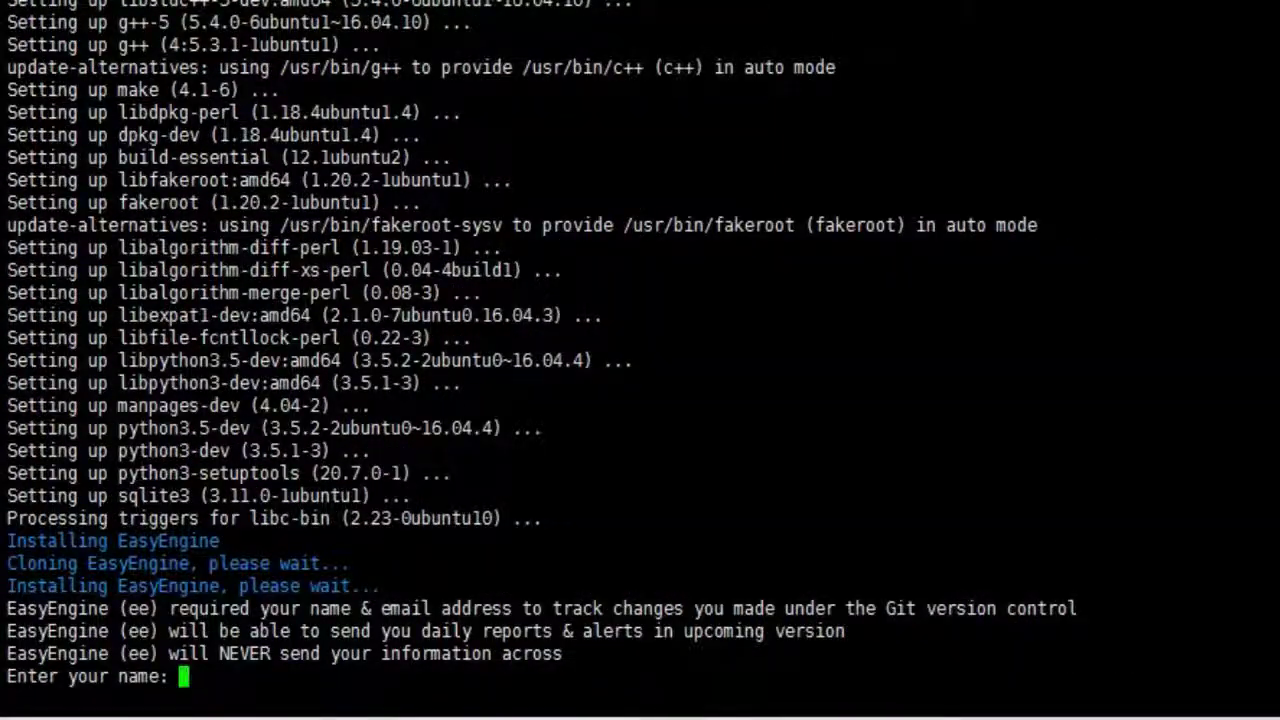
Answer the name and e-mail prompts so the EasyEngine 3.8.1 install completes successfully.
left_click(386, 412)
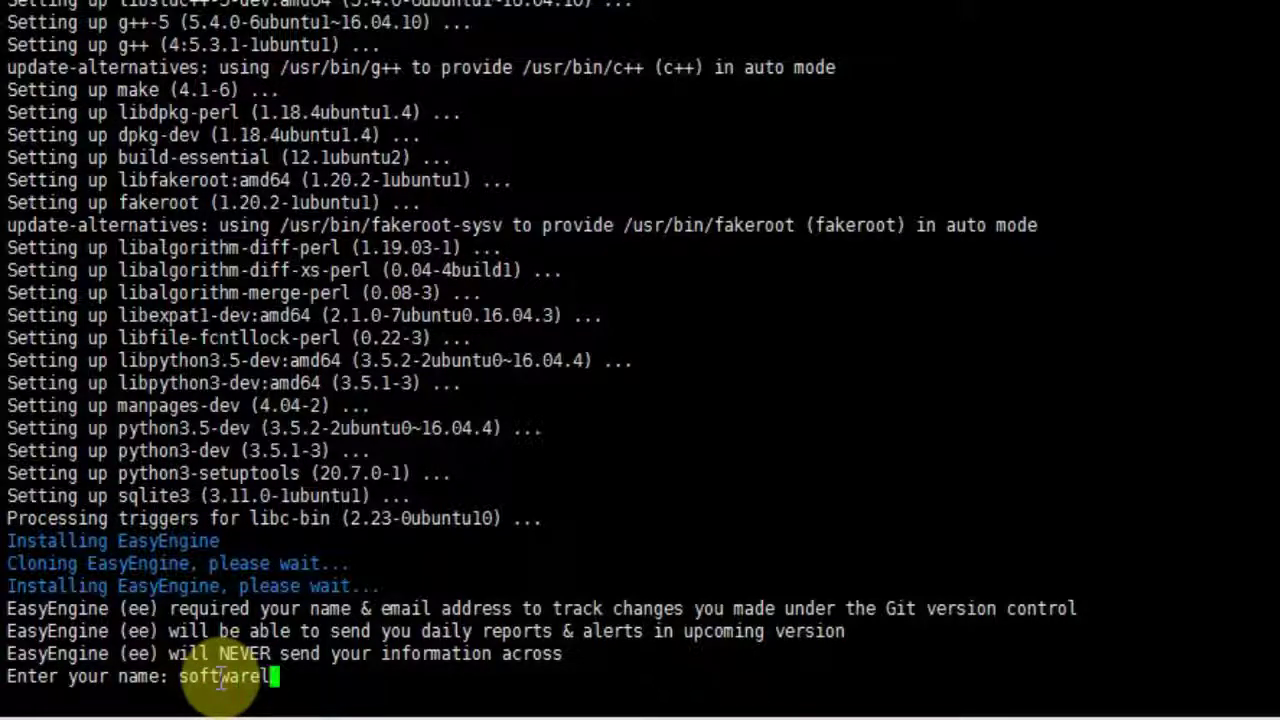
key("Return")
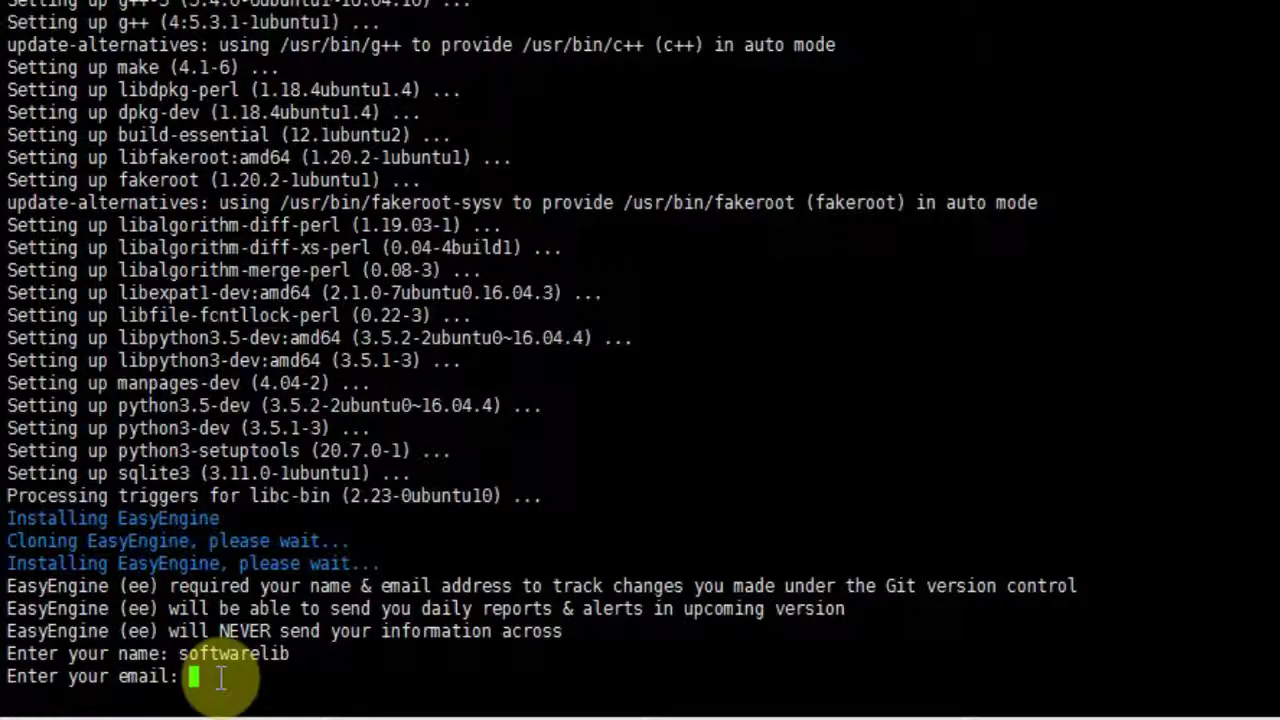
key("Return")
type("admin")
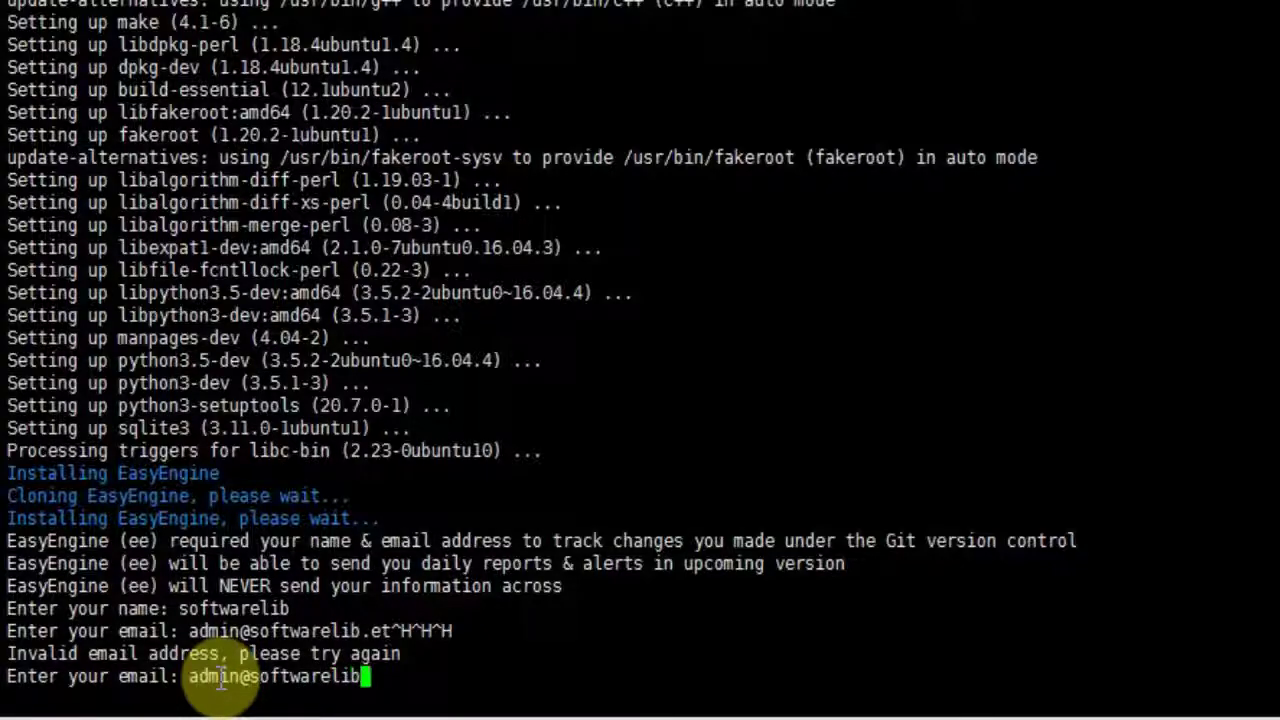
key("Return")
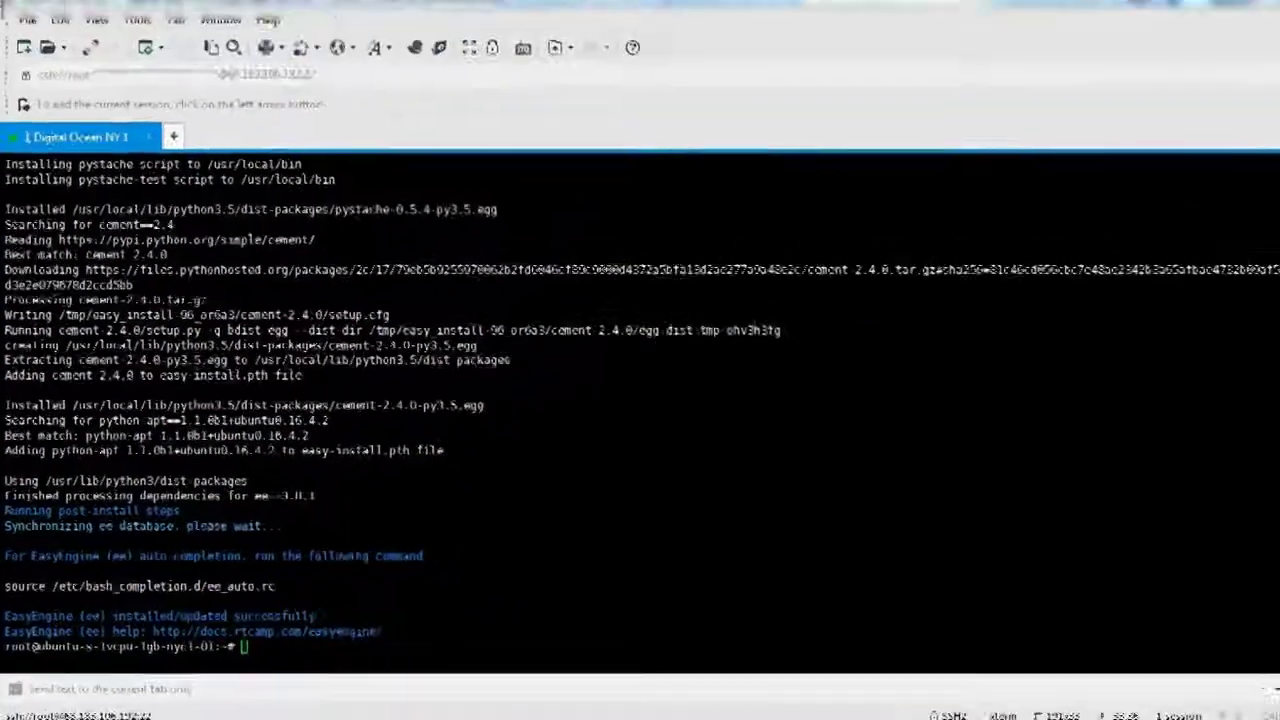
Back on the EasyEngine site, select example.com in the WordPress site-create command.
key("alt+Tab")
left_click(455, 325)
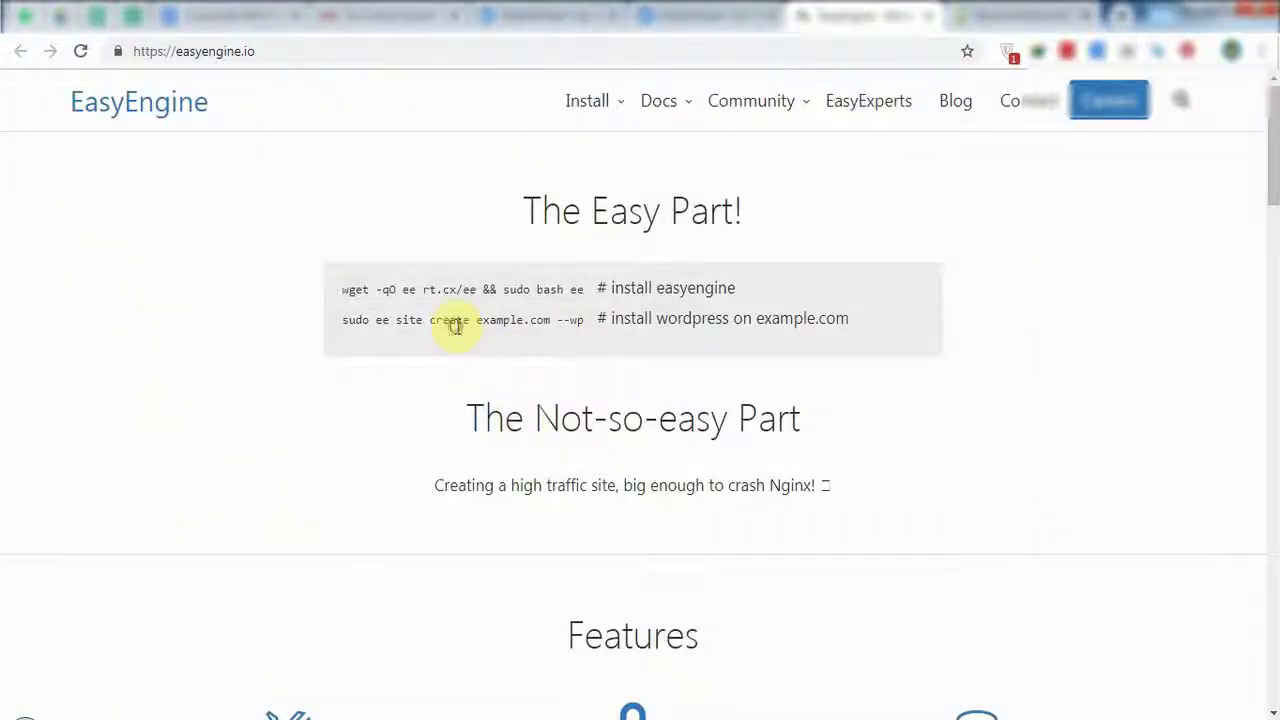
left_click_drag(345, 321, 583, 325)
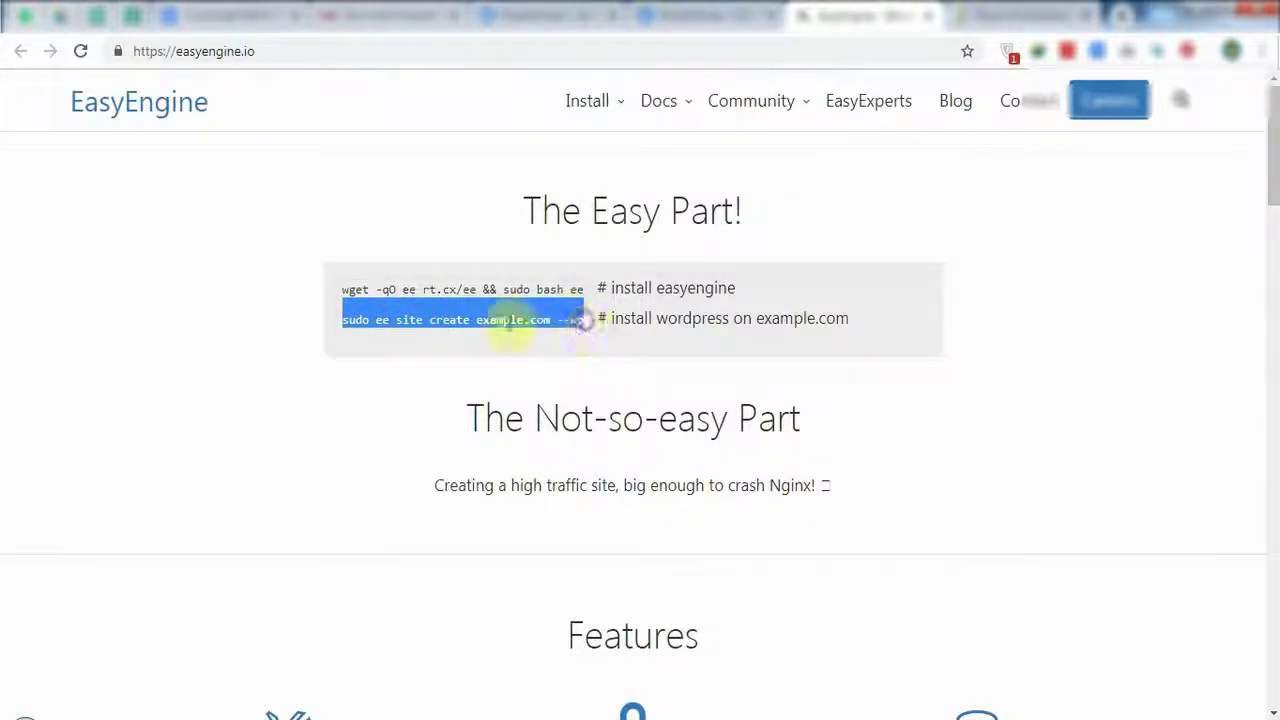
double_click(520, 320)
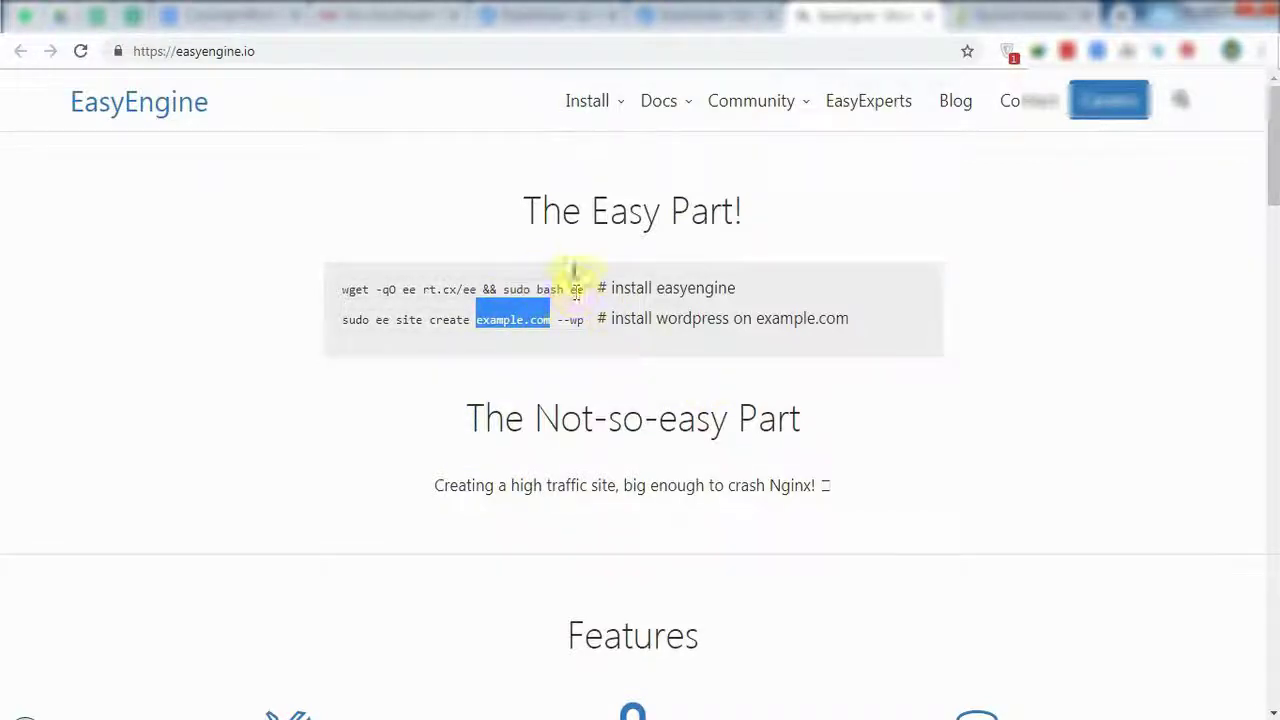
Copy the droplet IP 68.183.106.192 from the DigitalOcean e-mail and go to Dynadot.
left_click(390, 16)
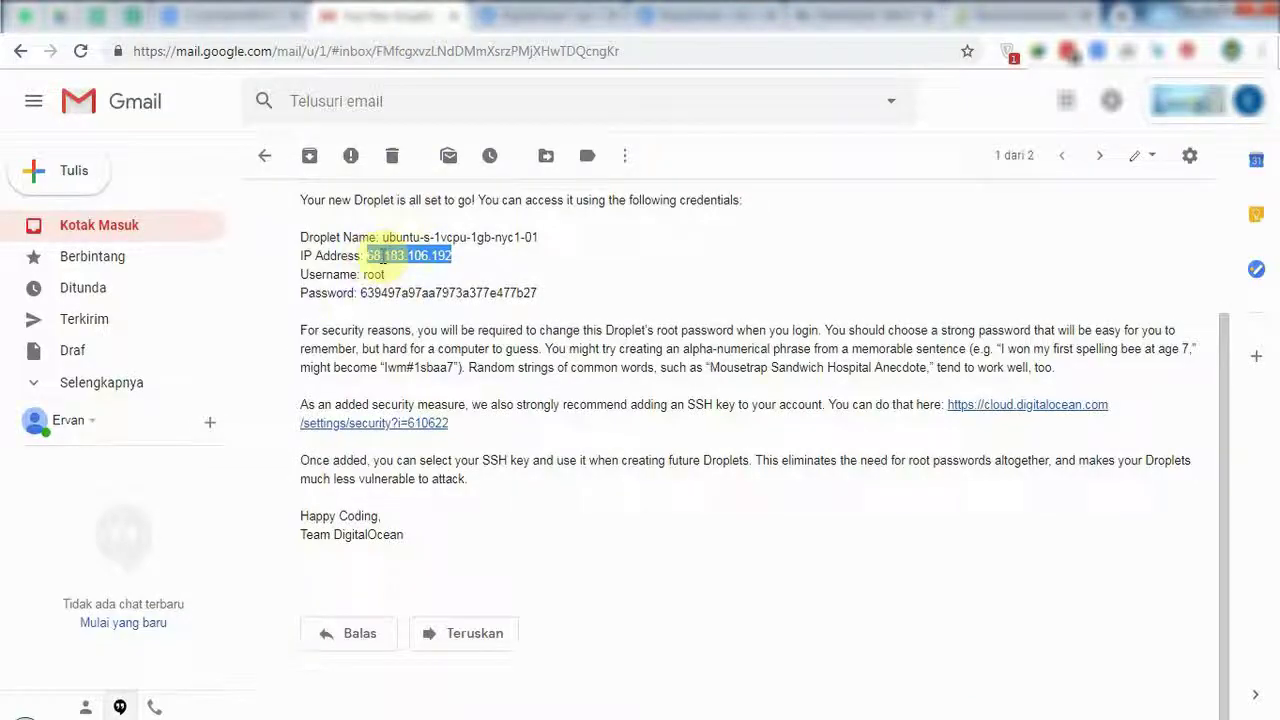
right_click(393, 257)
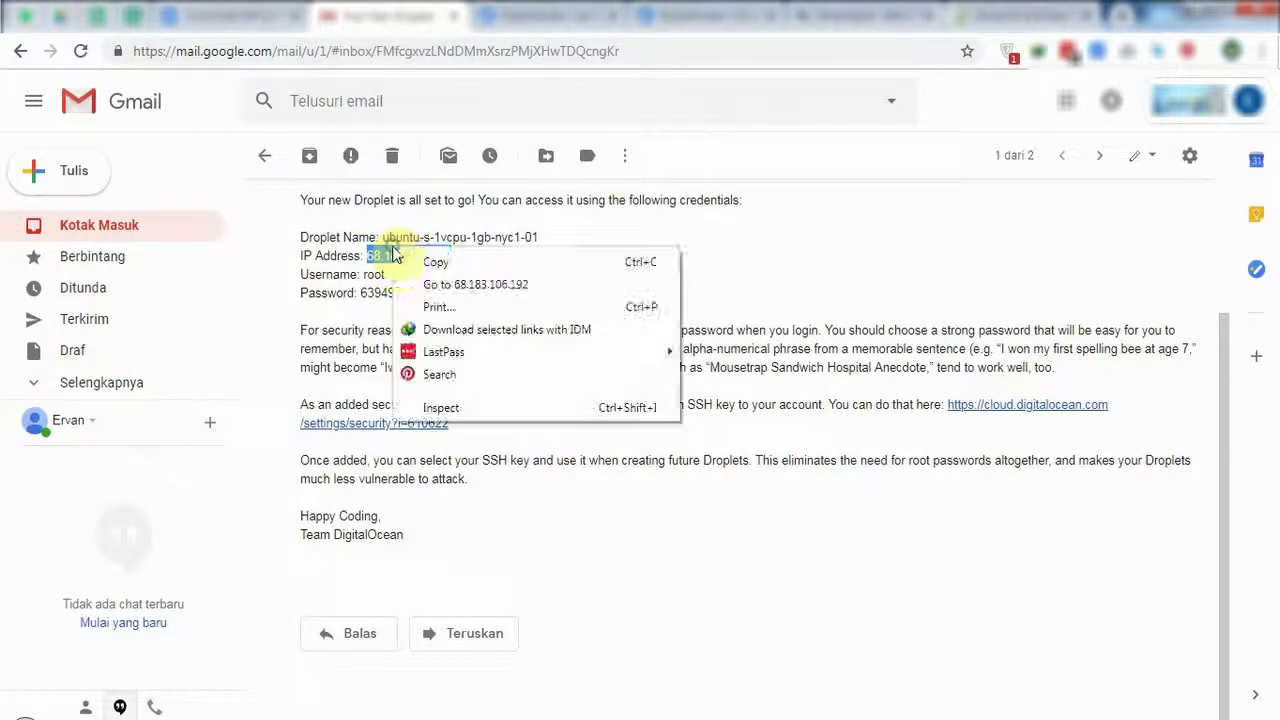
left_click(436, 262)
left_click(1010, 16)
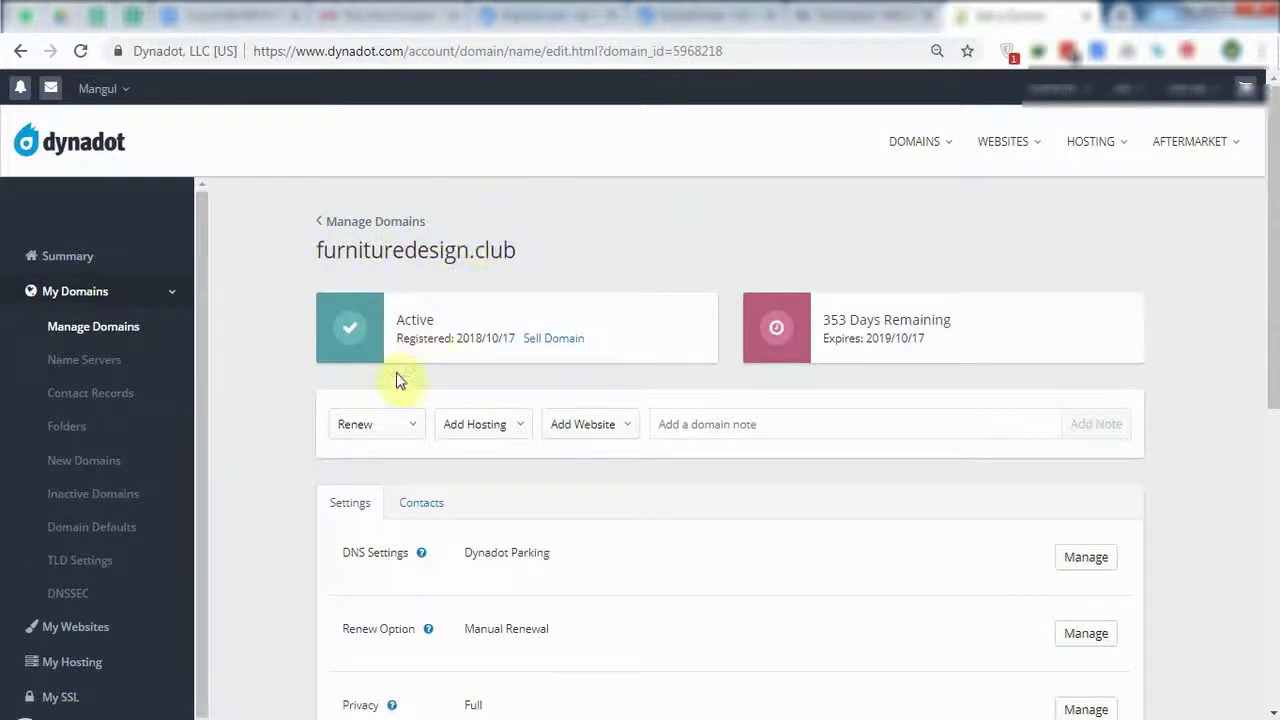
Switch furnituredesign.club's DNS to Custom DNS with an A record for the domain.
scroll(371, 417, "down", 3)
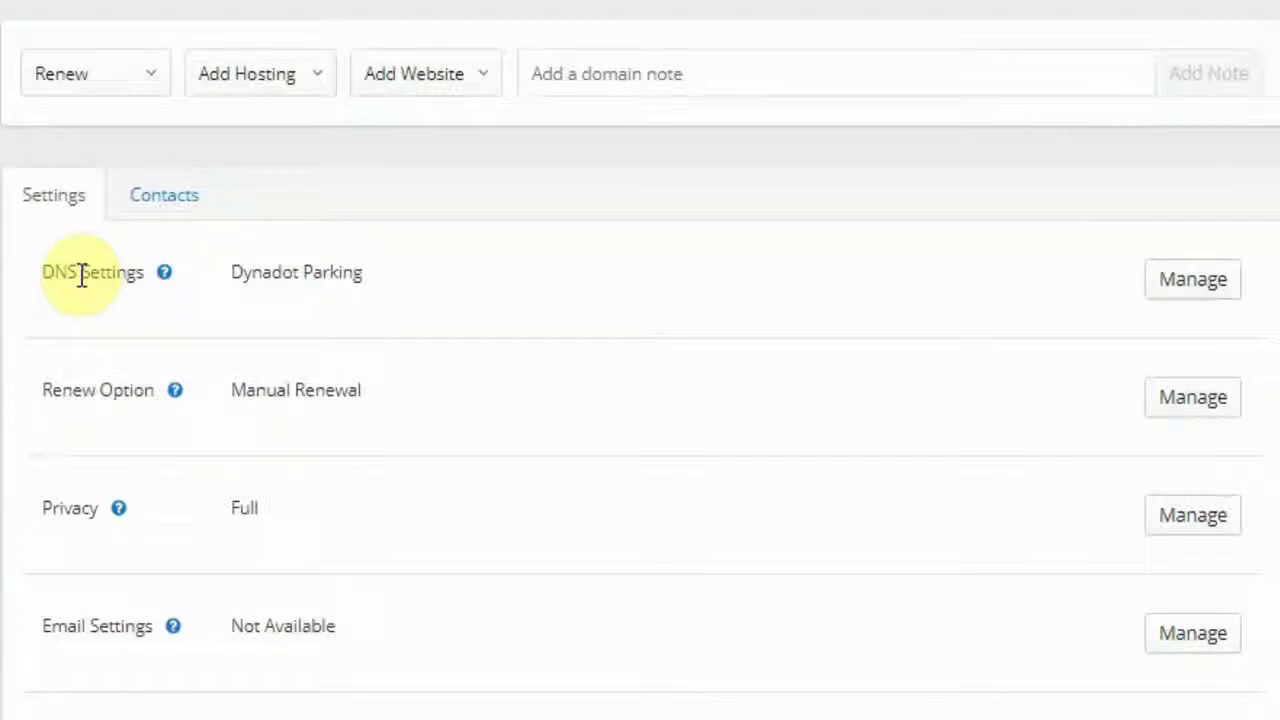
scroll(243, 301, "down", 2)
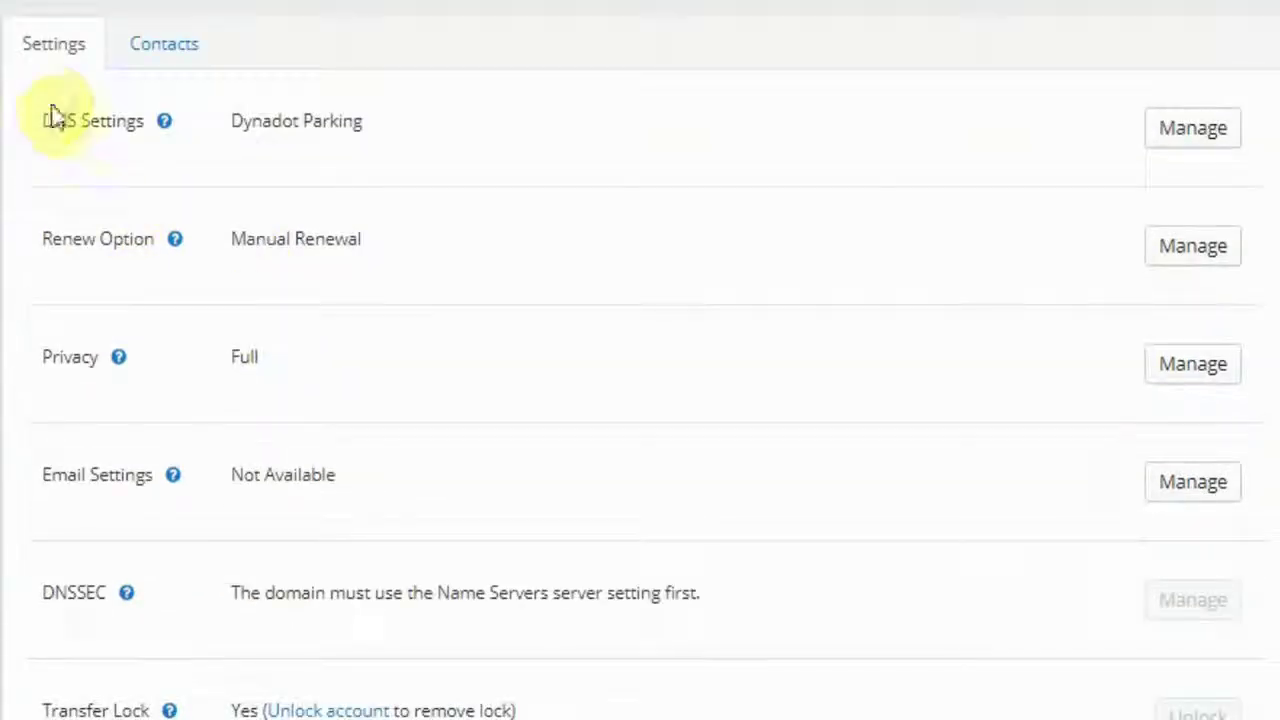
left_click(1188, 122)
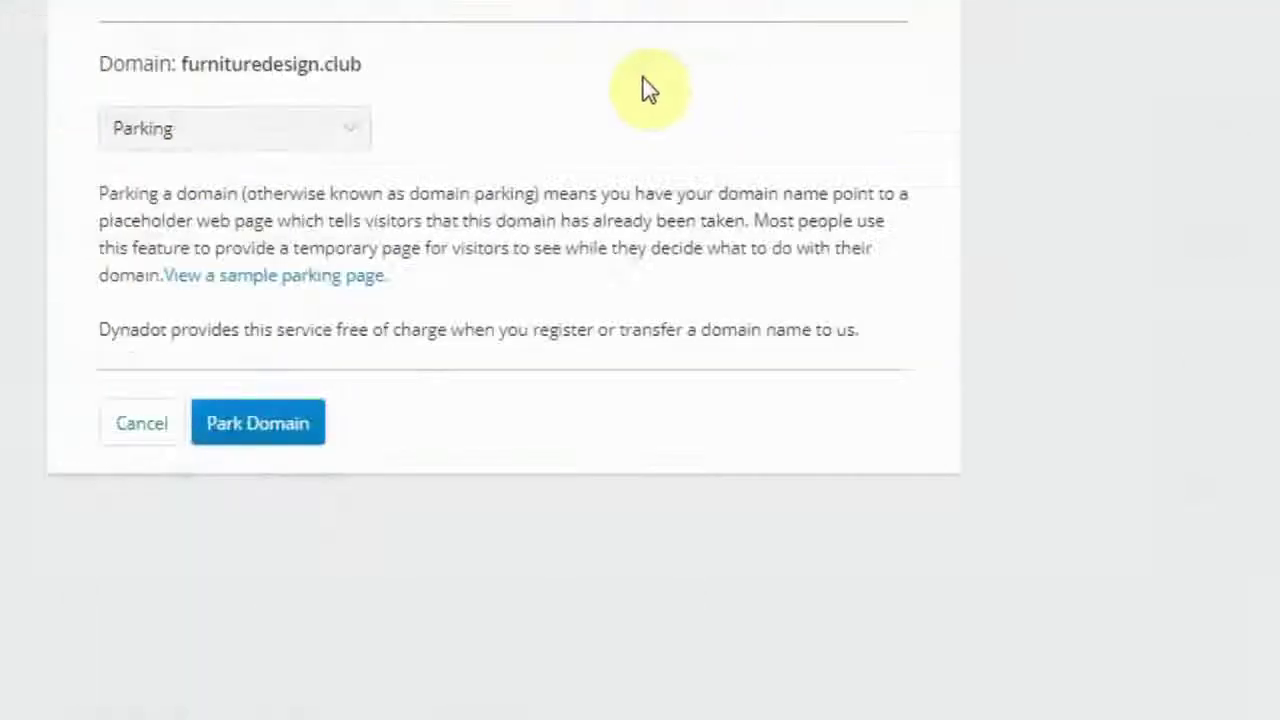
left_click(337, 128)
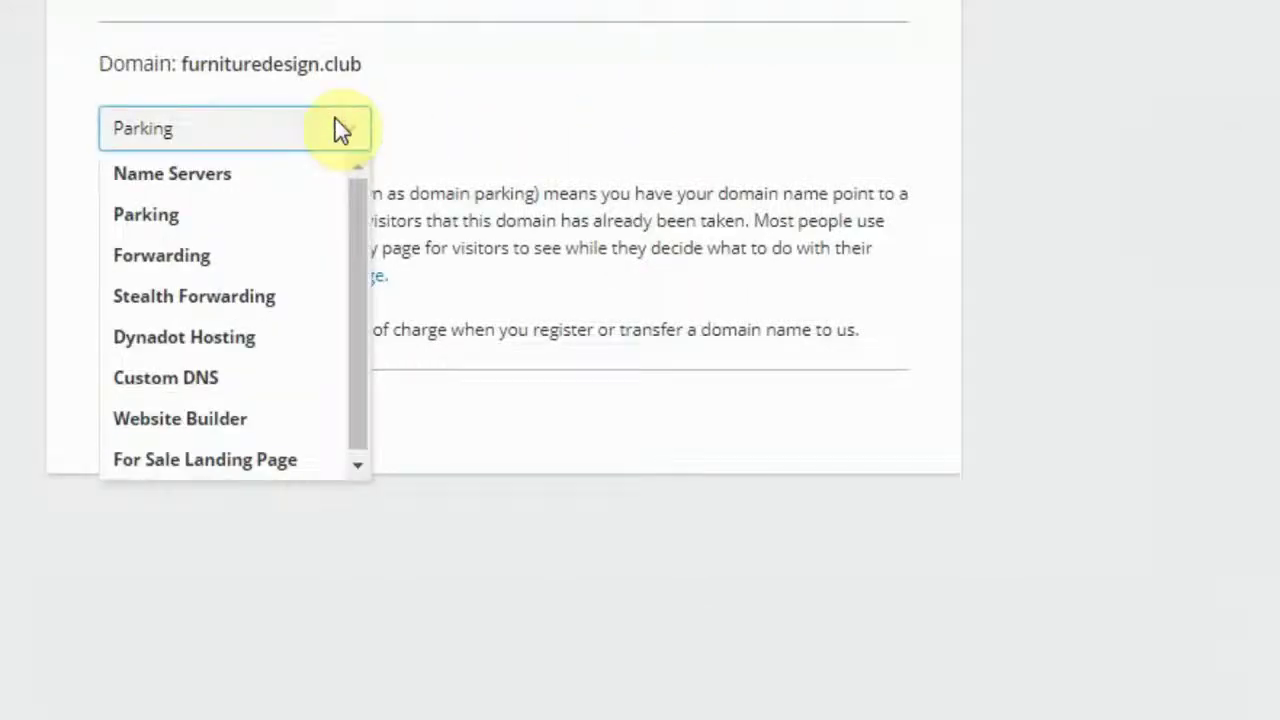
left_click(290, 377)
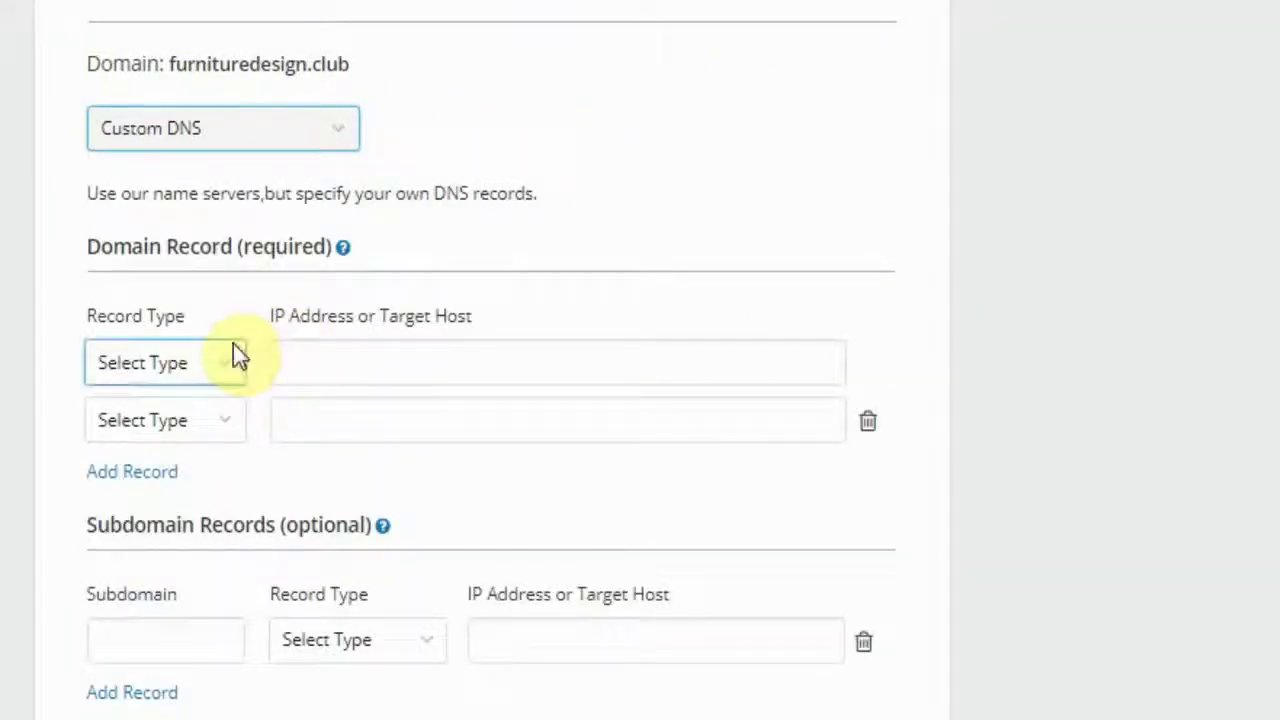
left_click(228, 133)
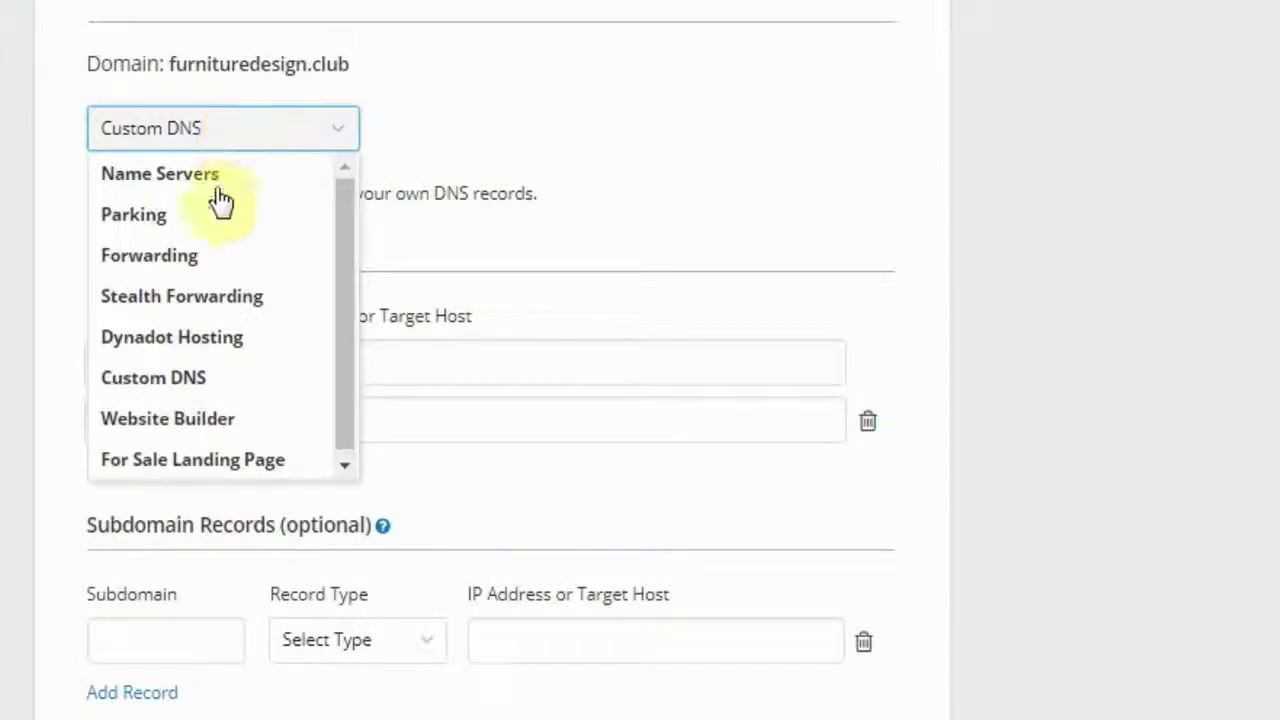
left_click(213, 379)
left_click(208, 376)
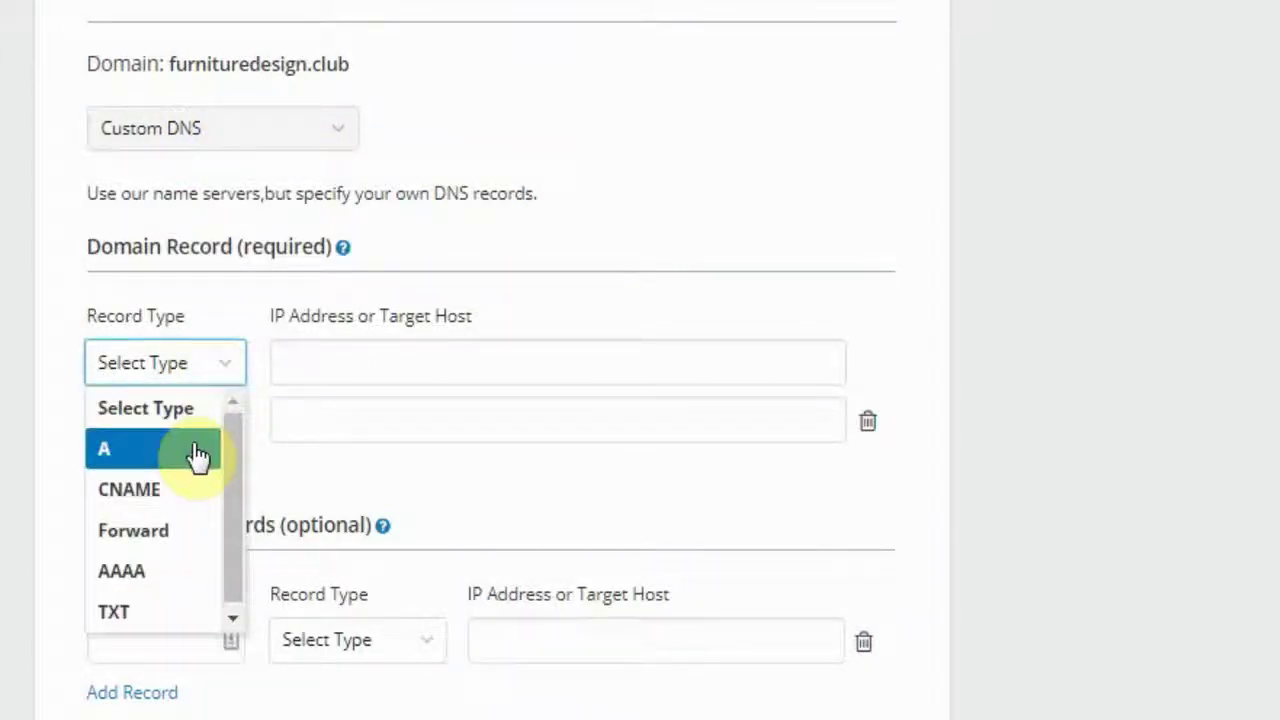
left_click(198, 452)
Paste 68.183.106.192 as the A record address and enter www as a subdomain.
left_click(369, 351)
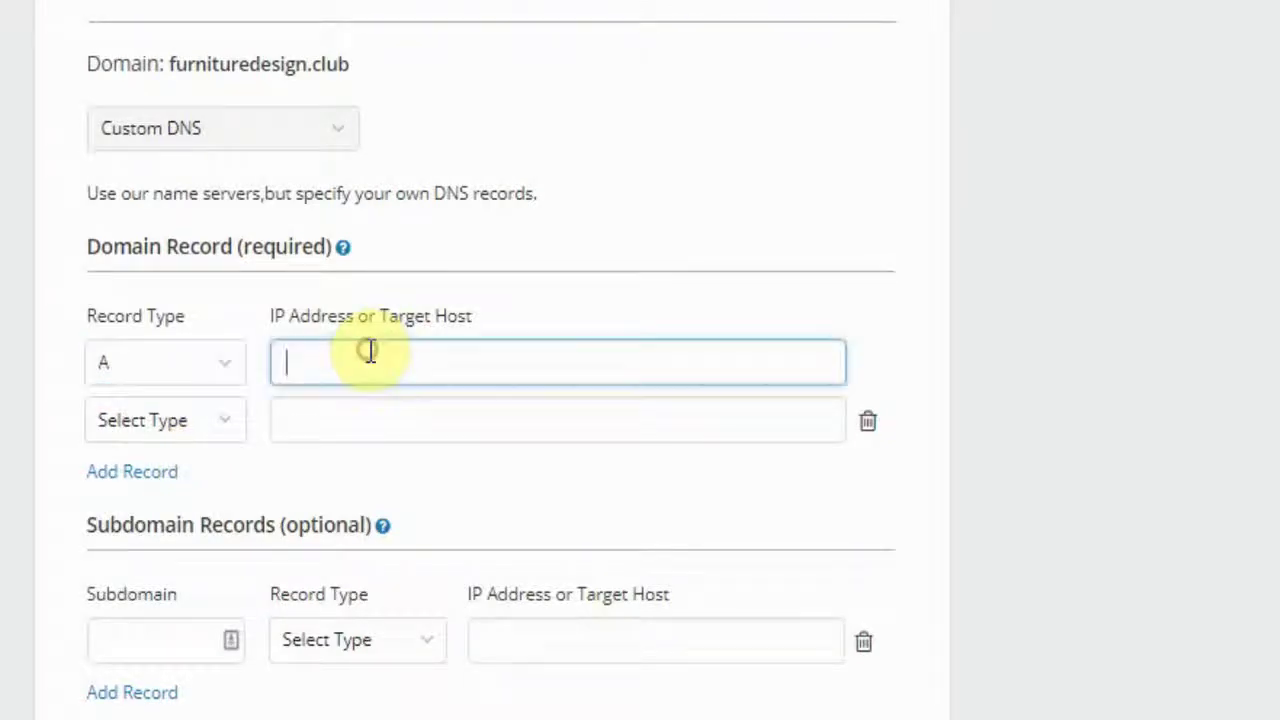
key("ctrl+v")
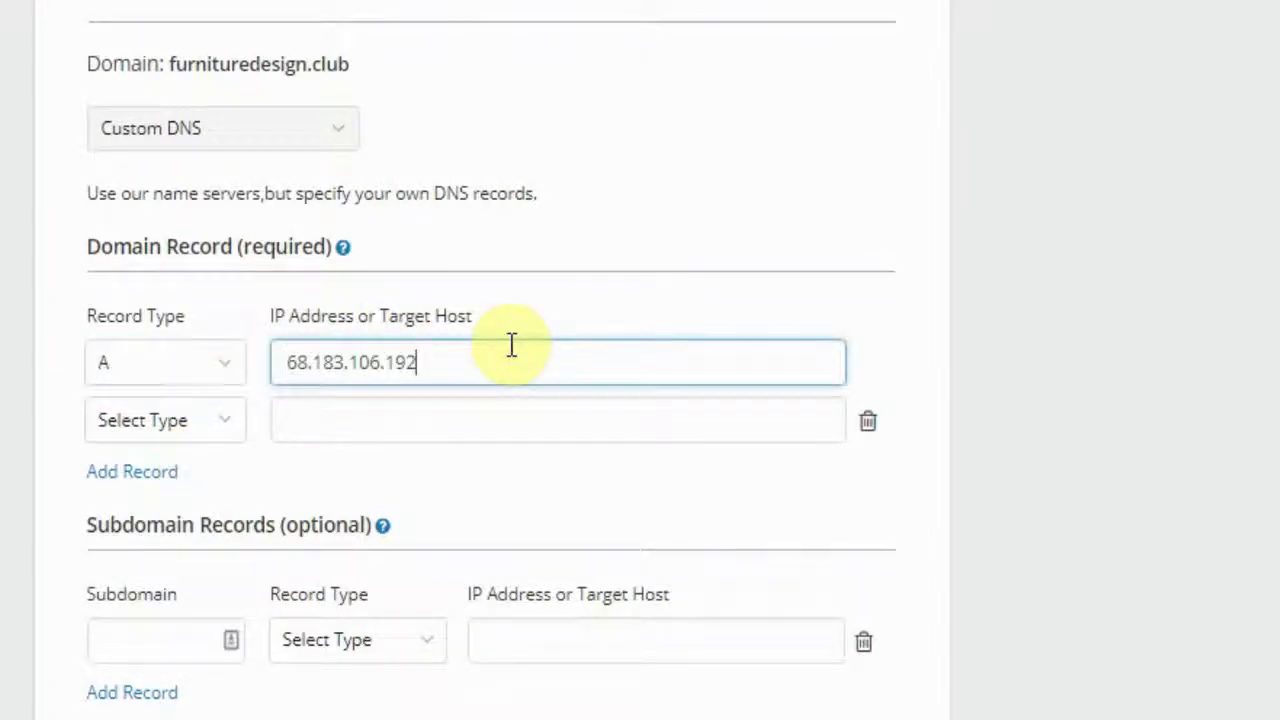
left_click(166, 583)
type("www")
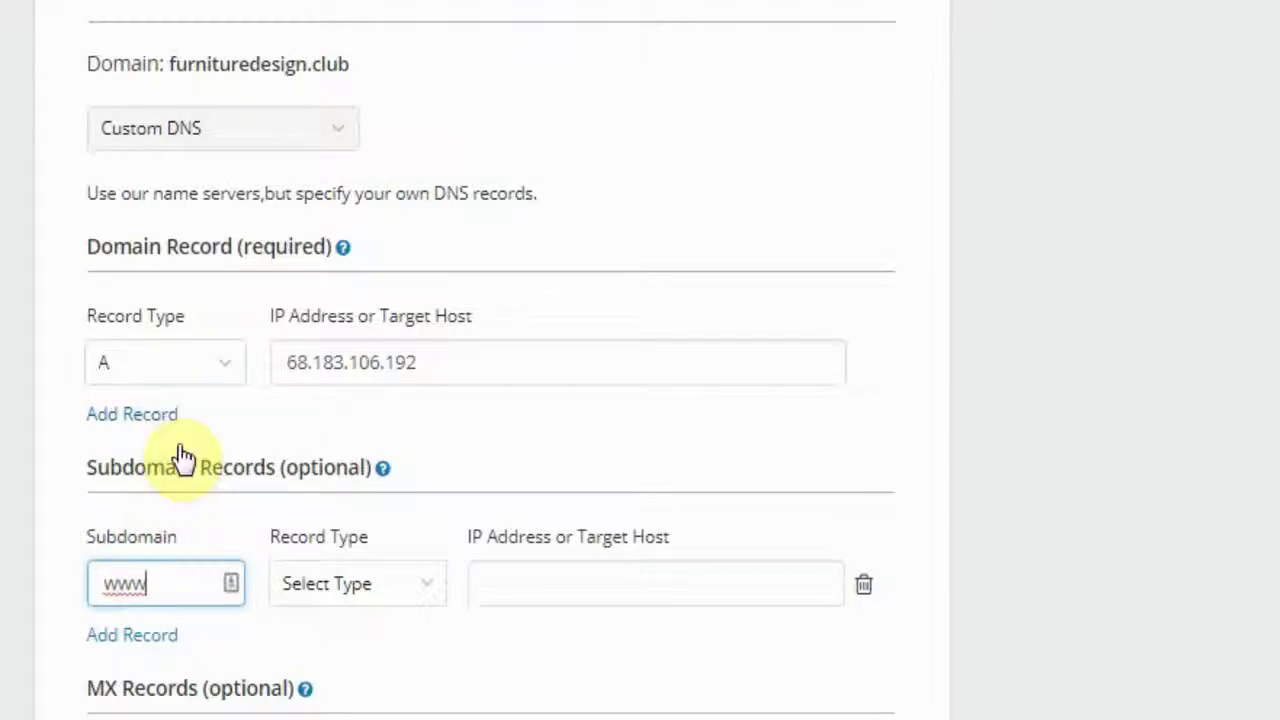
Make the www subdomain a CNAME record pointing to furnituredesign.club.
left_click(369, 597)
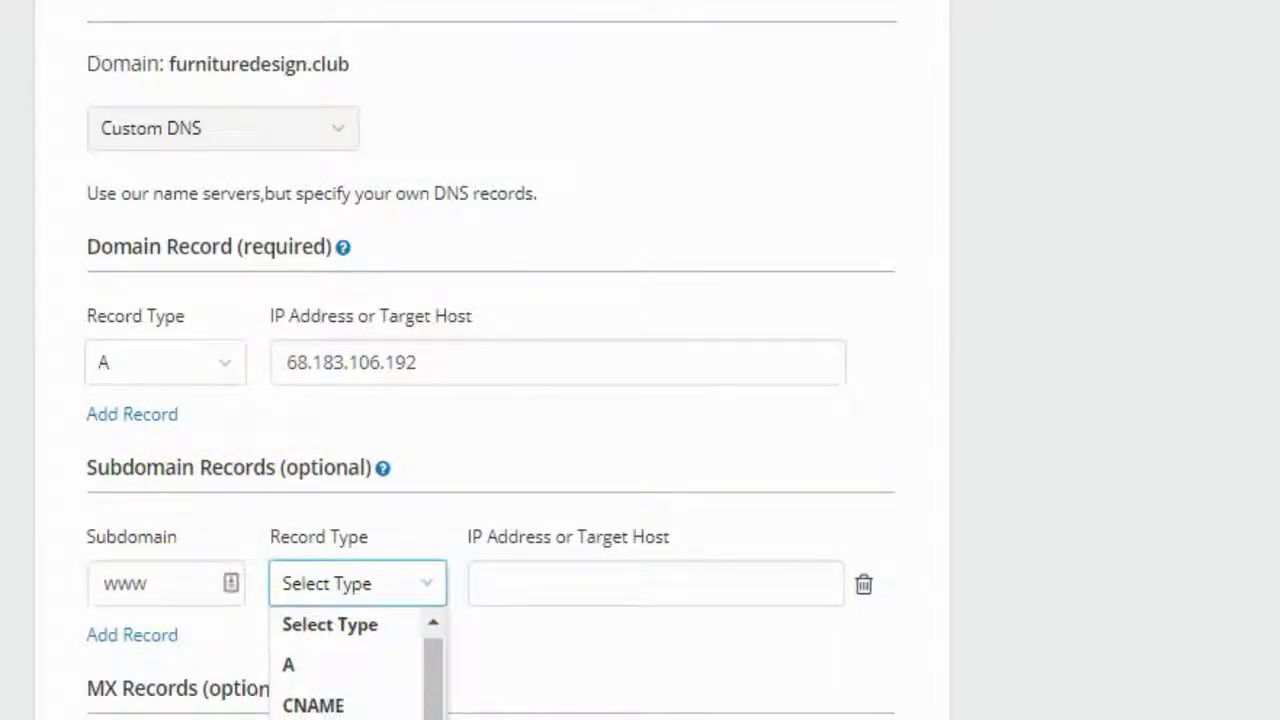
left_click(324, 706)
left_click(557, 594)
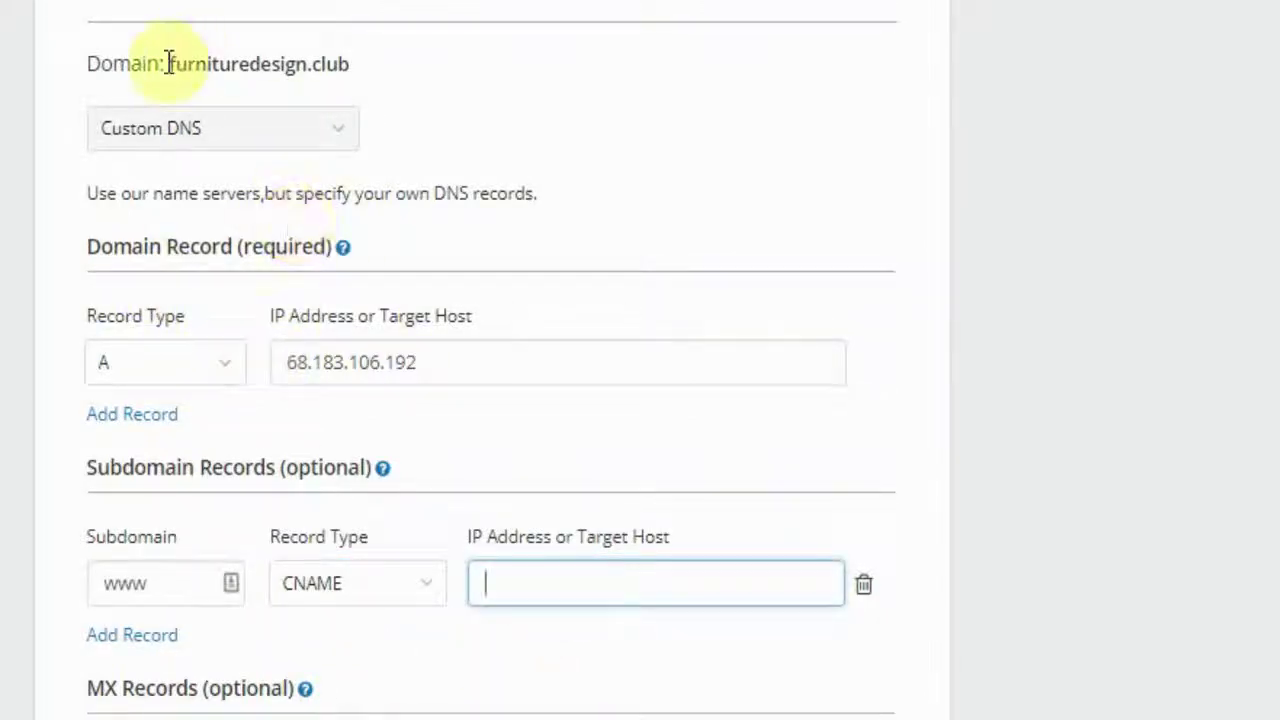
left_click_drag(170, 66, 334, 64)
key("ctrl+c")
left_click(520, 591)
key("ctrl+v")
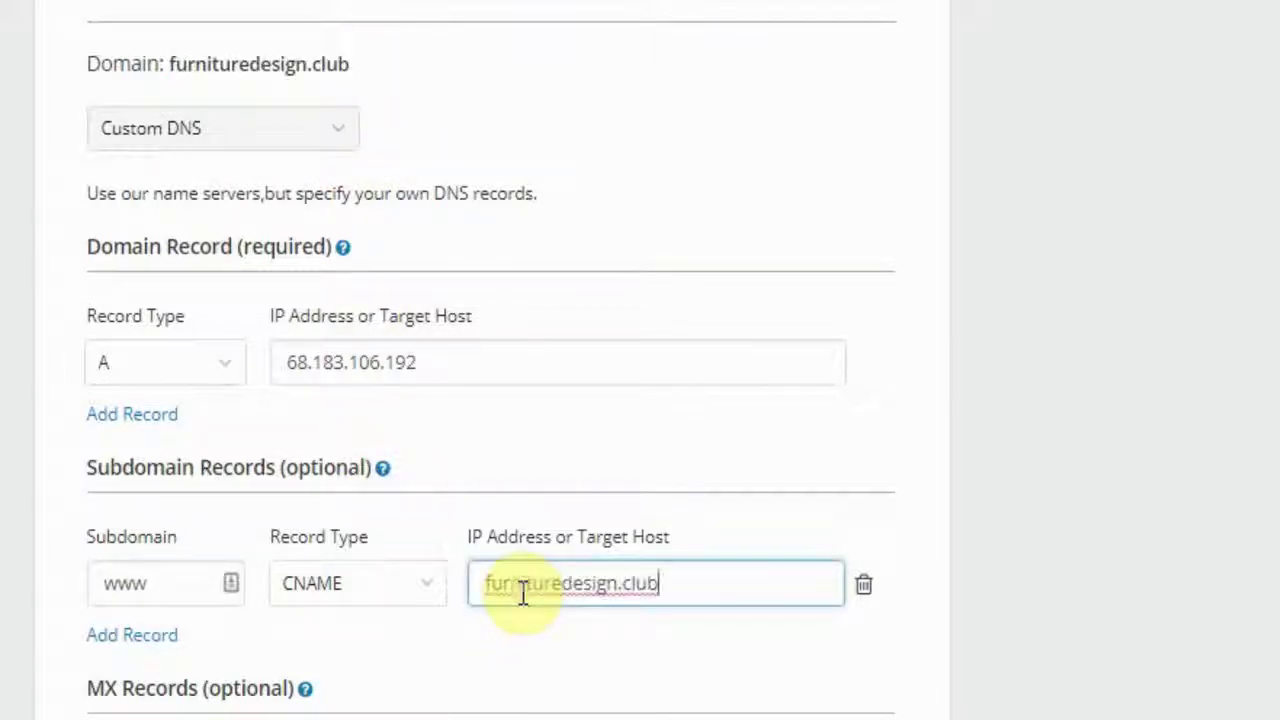
left_click(720, 543)
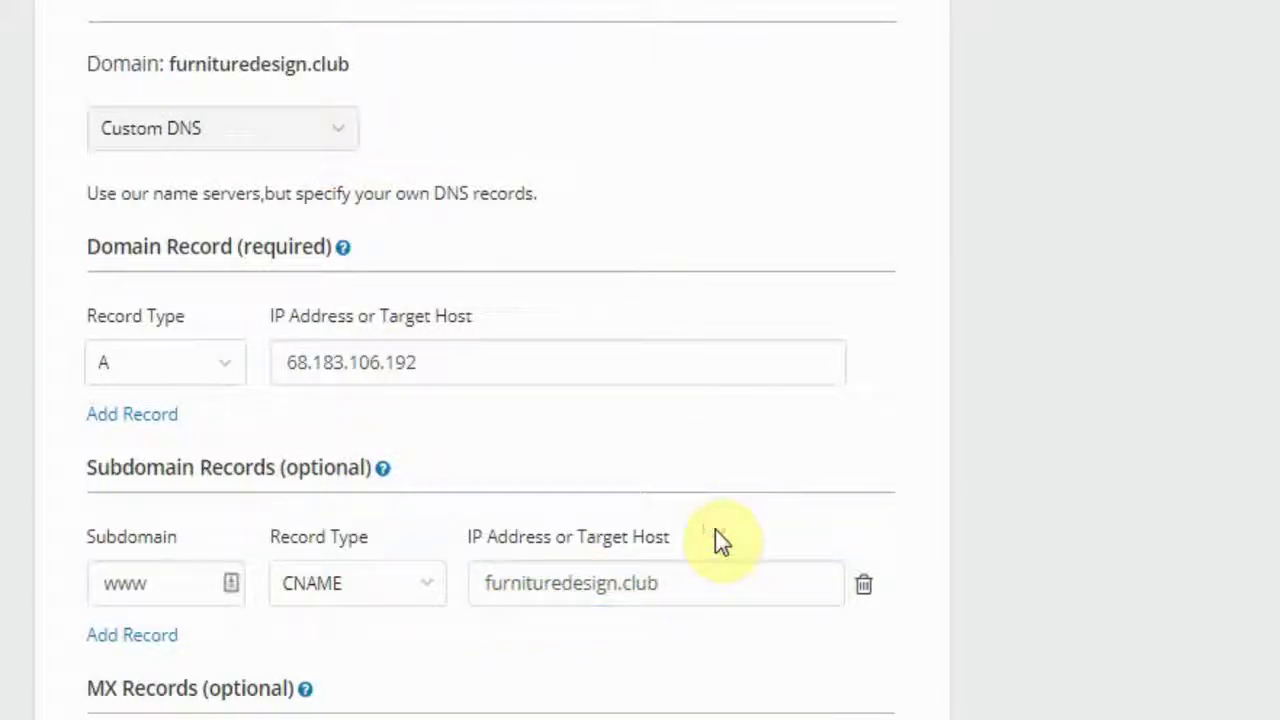
Review the A record and TTL, leaving them unchanged, then save the custom DNS.
left_click(138, 380)
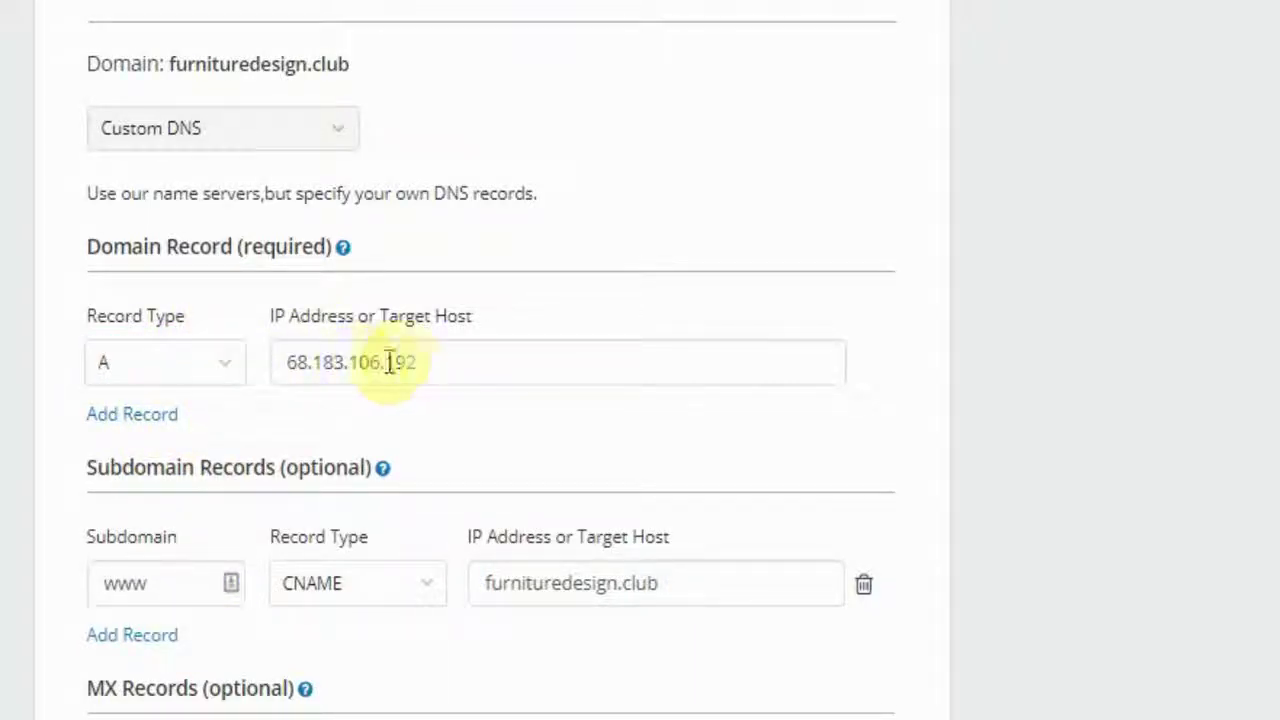
left_click(442, 364)
scroll(512, 450, "down", 1)
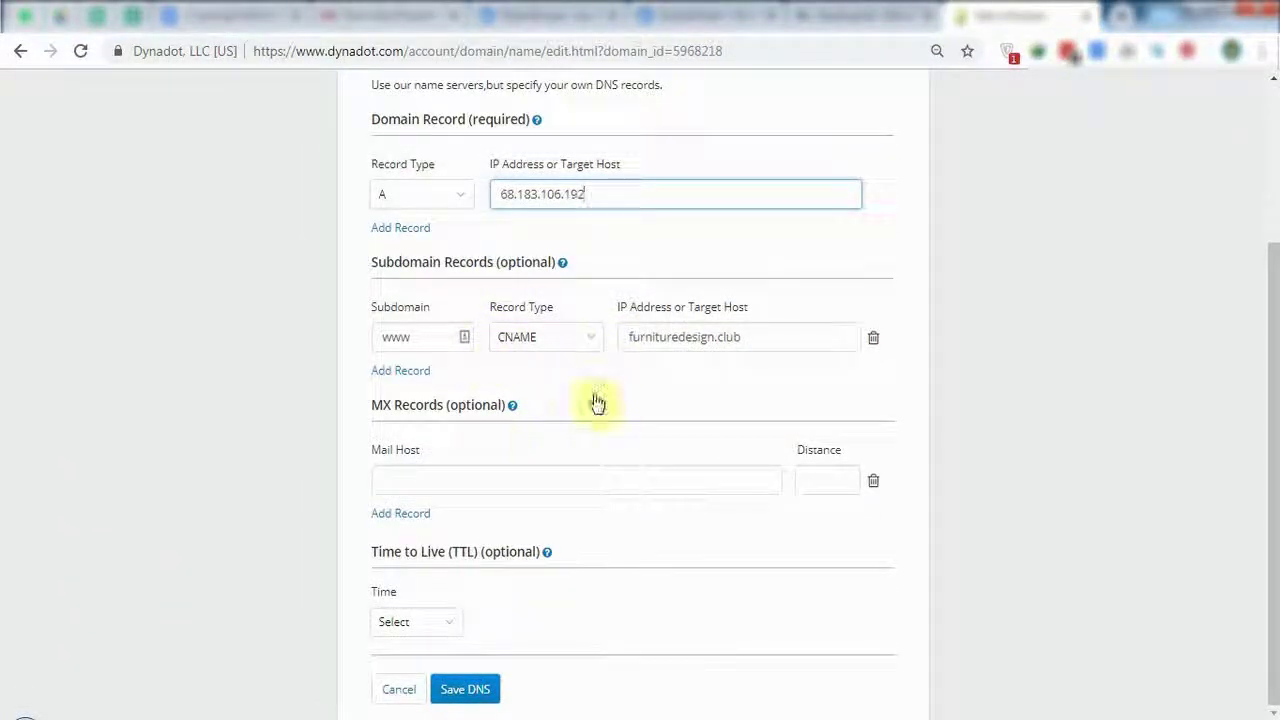
left_click(440, 622)
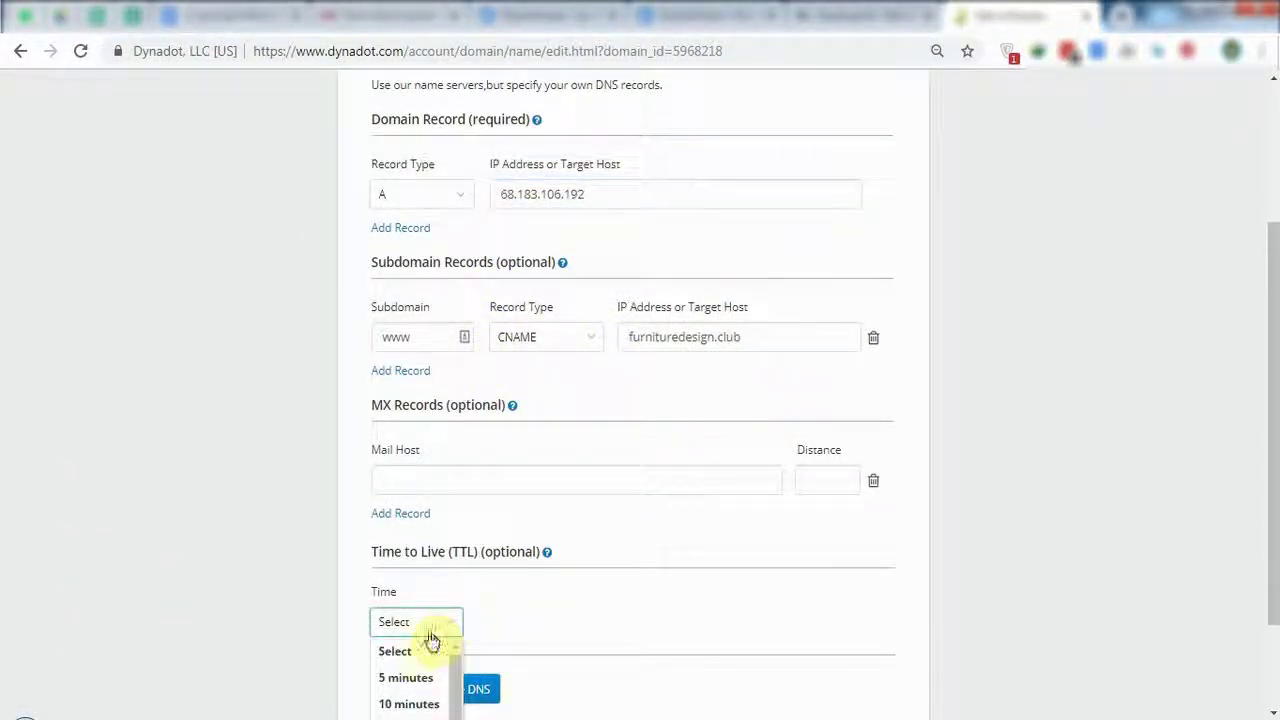
left_click(491, 625)
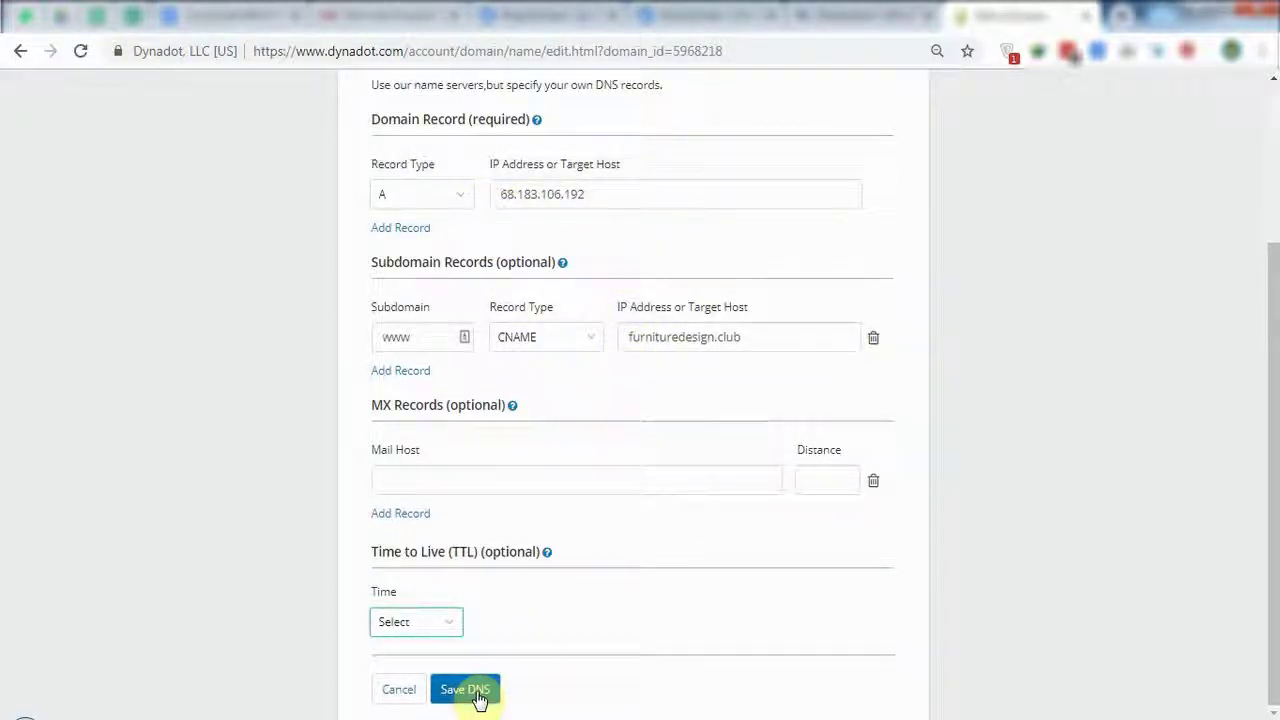
left_click(466, 690)
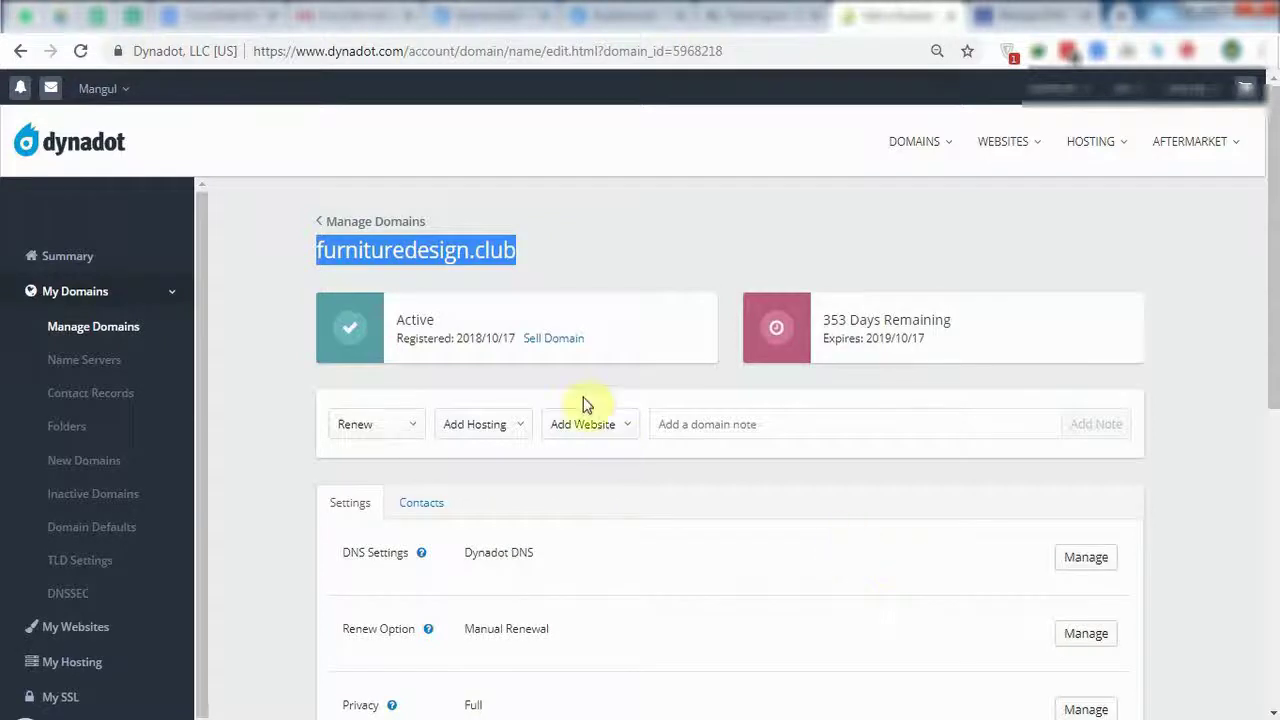
Open furnituredesign.club in a new tab to check its Coming Soon page, then return to Dynadot.
right_click(426, 252)
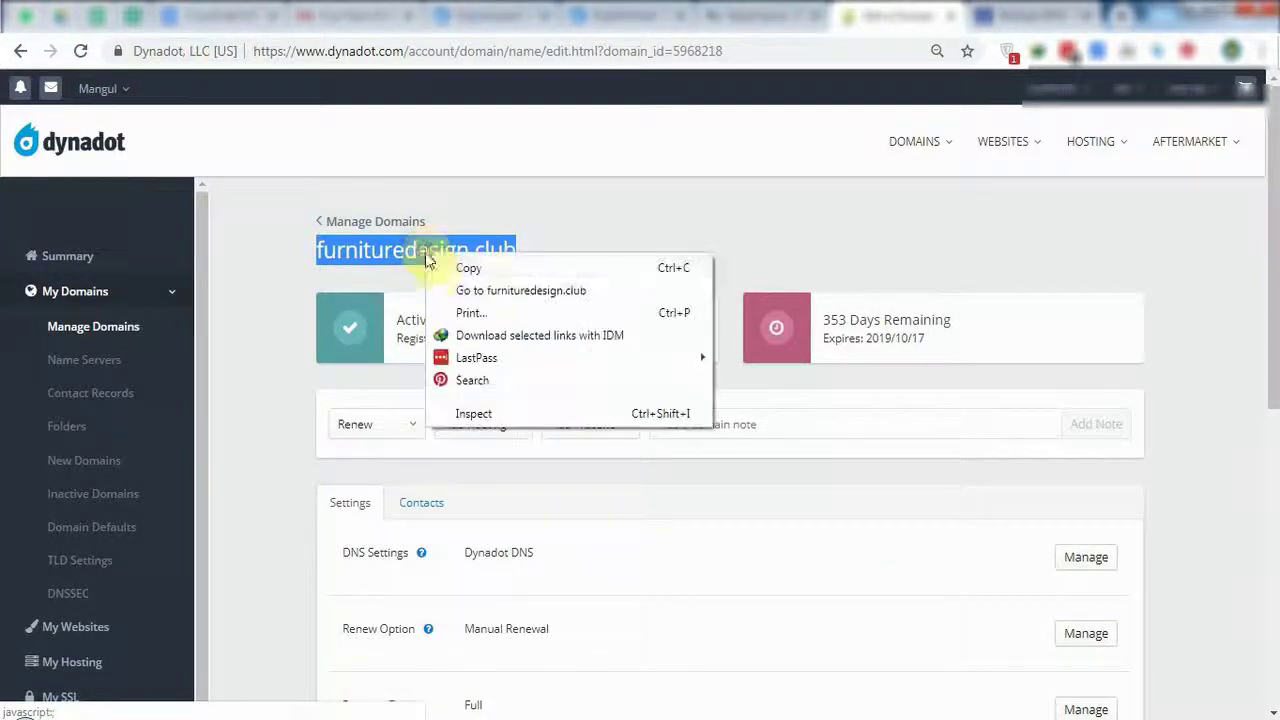
left_click(443, 287)
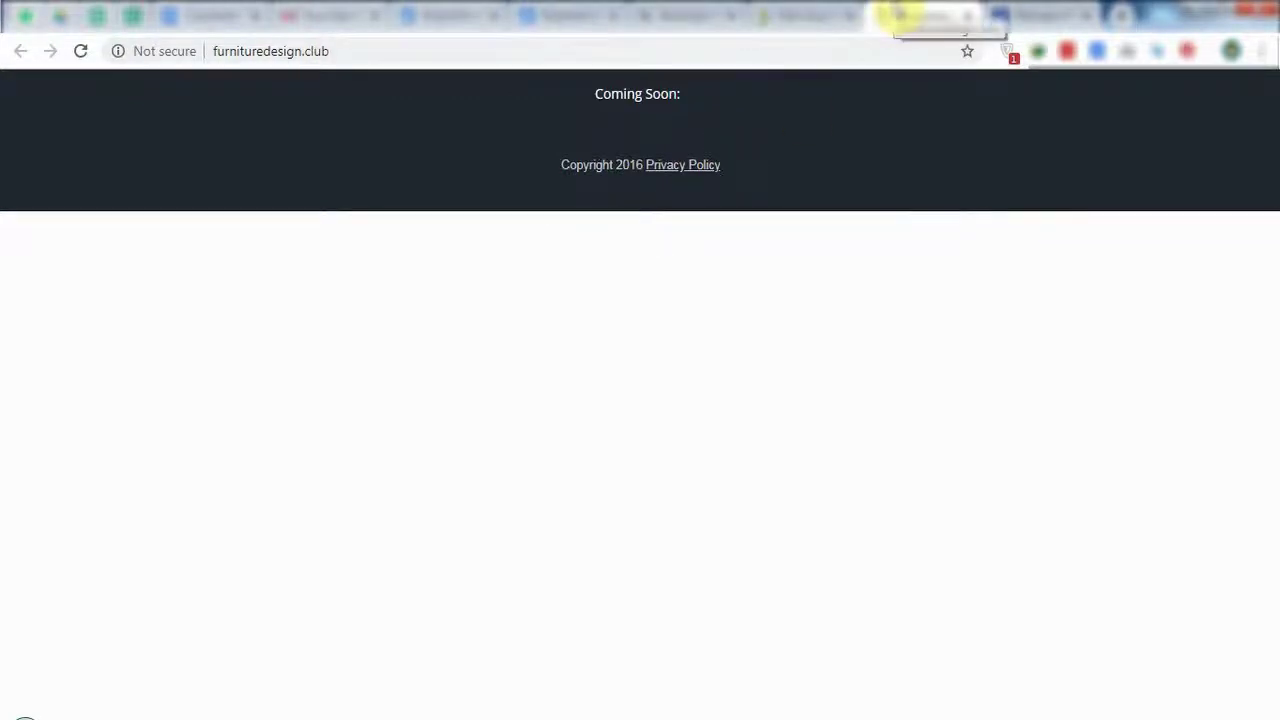
left_click(897, 15)
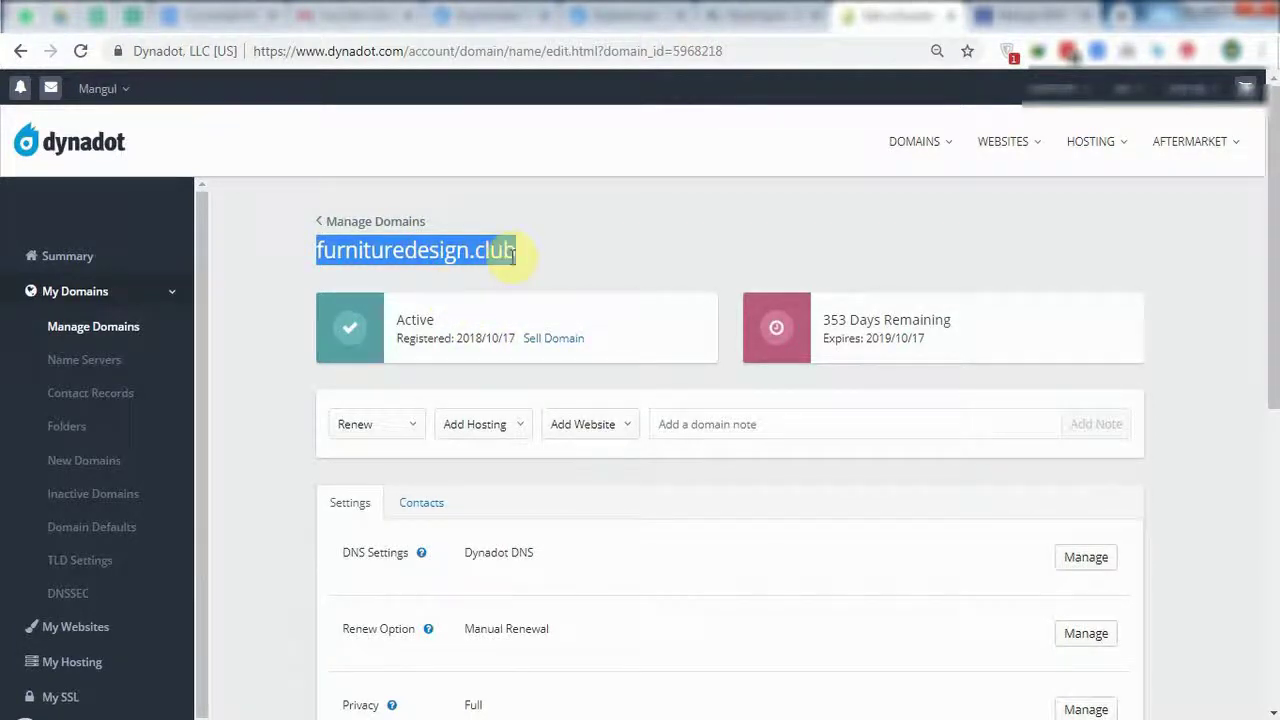
Glance at the SSH terminal, then reselect the domain name furnituredesign.club on Dynadot.
left_click(575, 254)
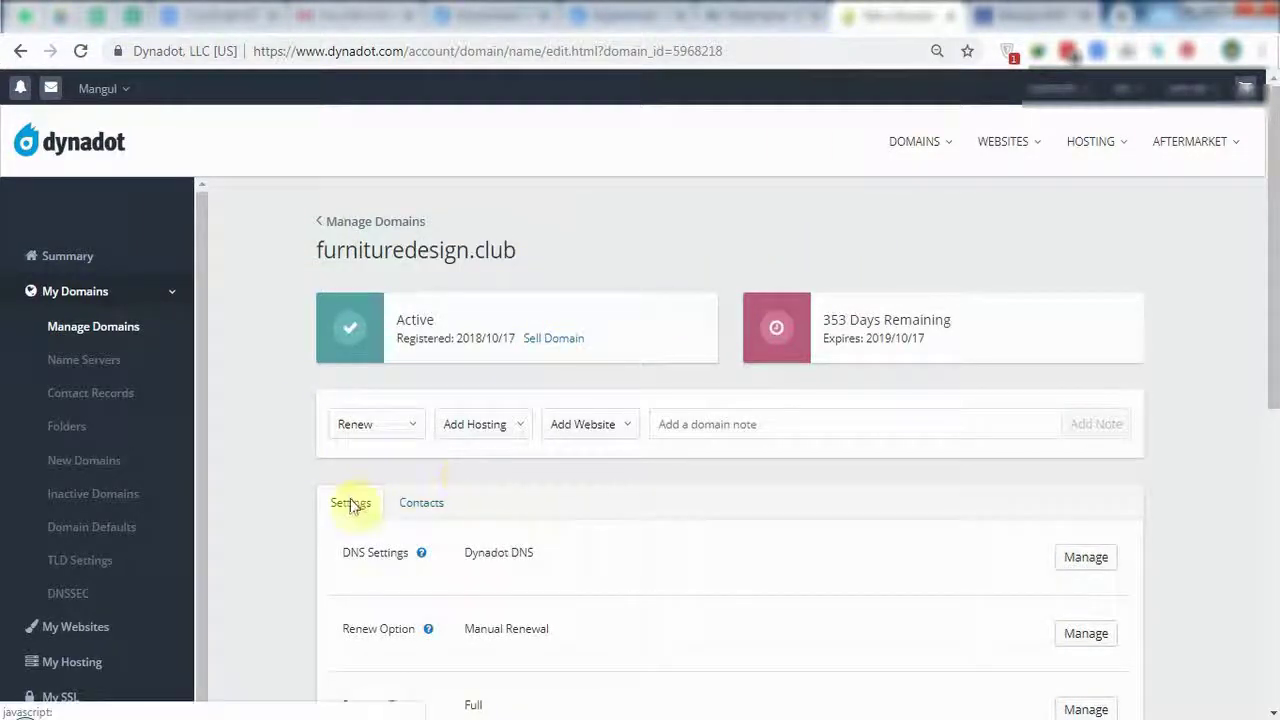
mouse_move(60, 716)
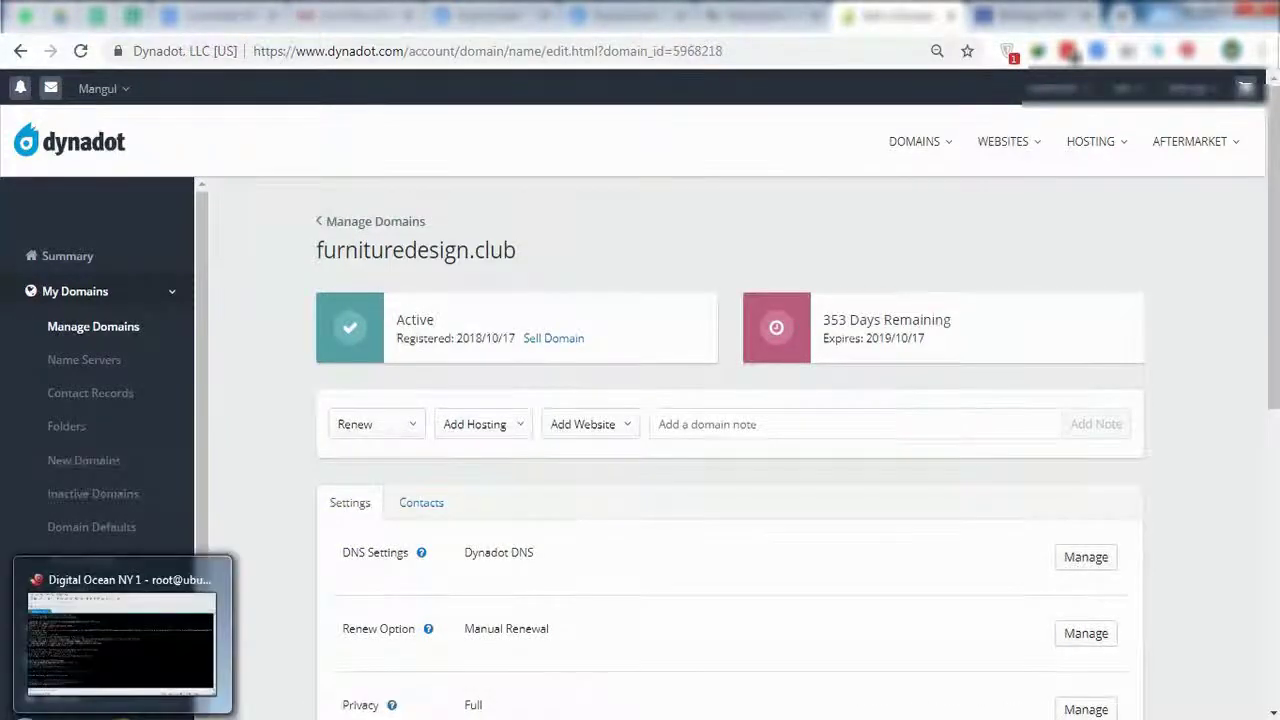
left_click(120, 625)
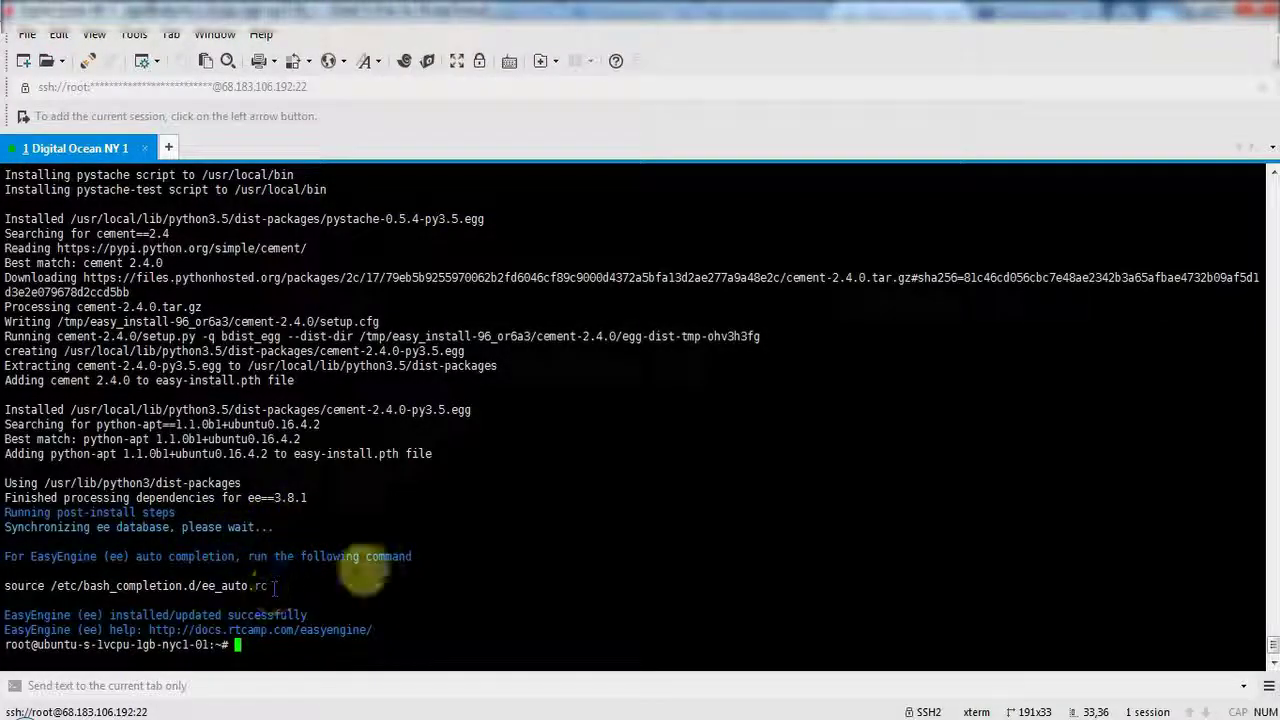
key("alt+Tab")
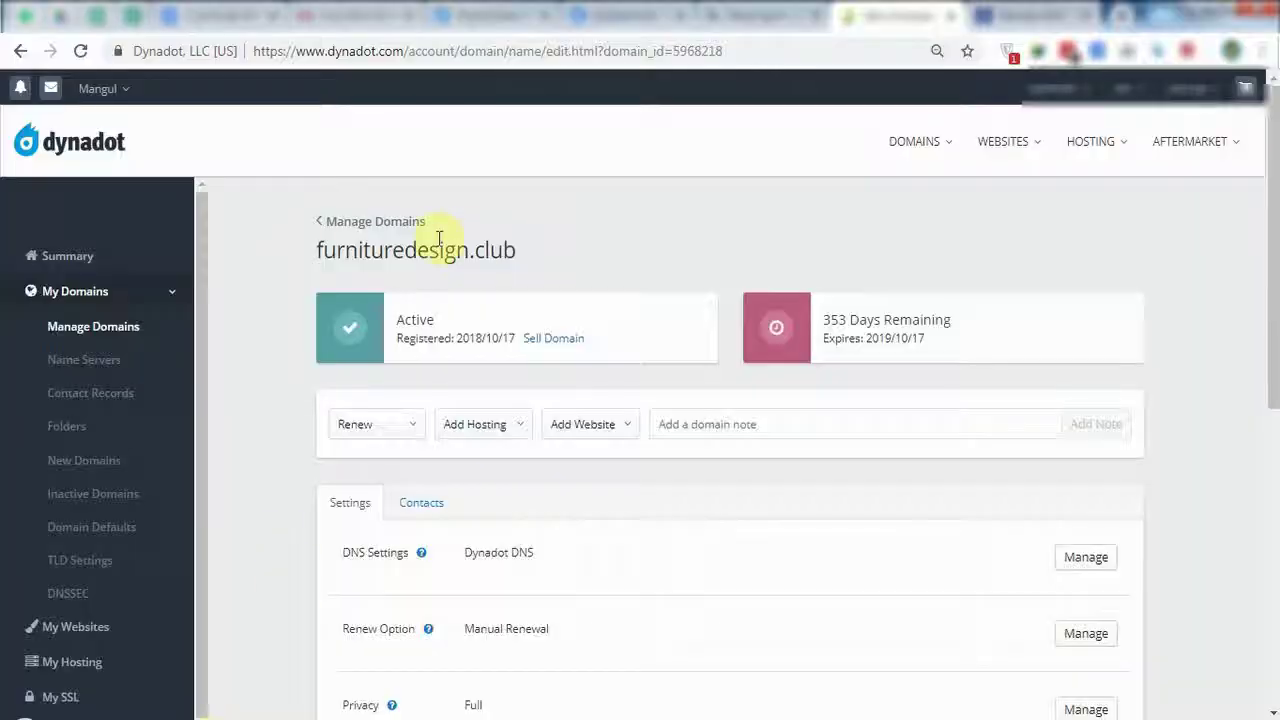
left_click_drag(320, 252, 537, 251)
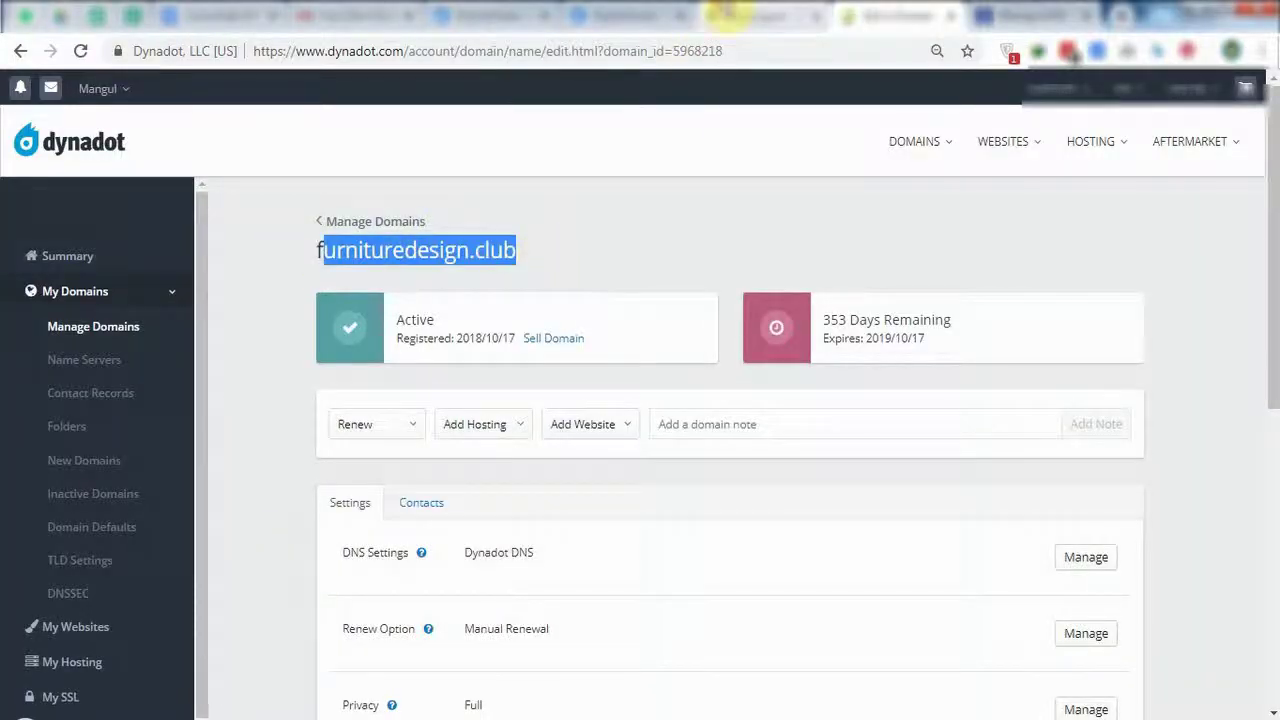
left_click(760, 16)
Paste the example site-create command into the browser address bar for editing.
left_click(376, 353)
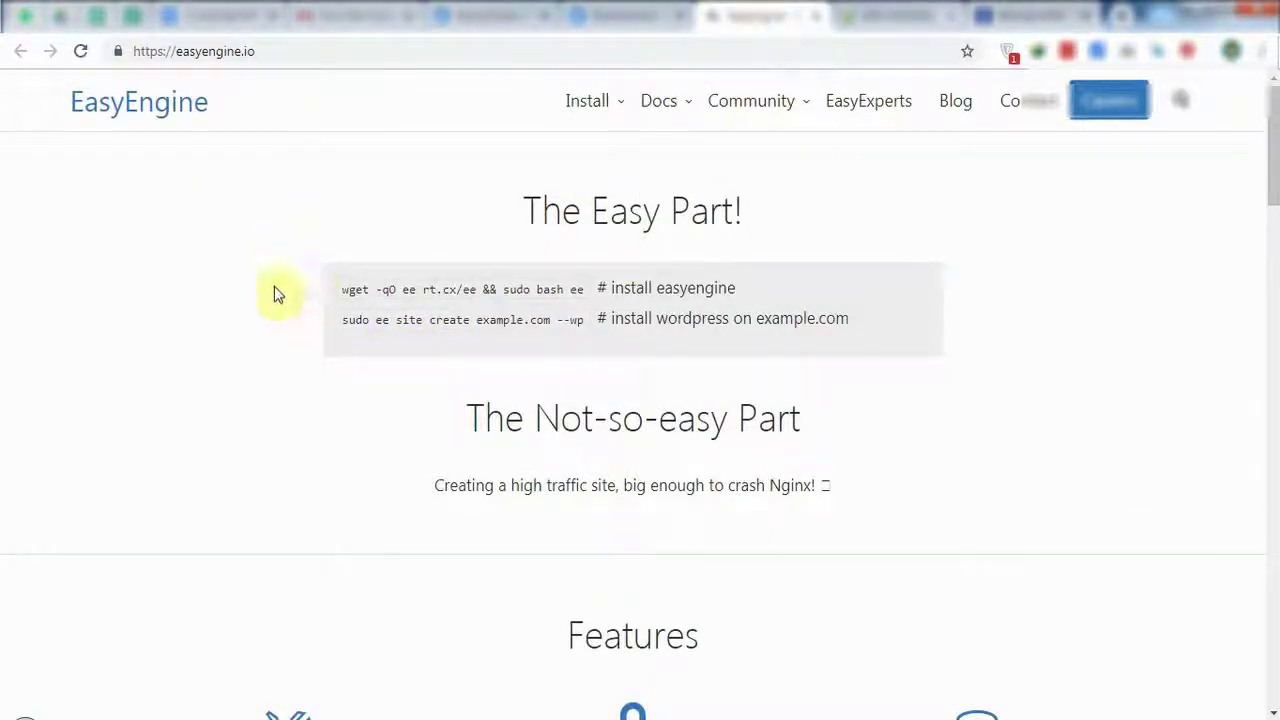
left_click_drag(340, 322, 575, 322)
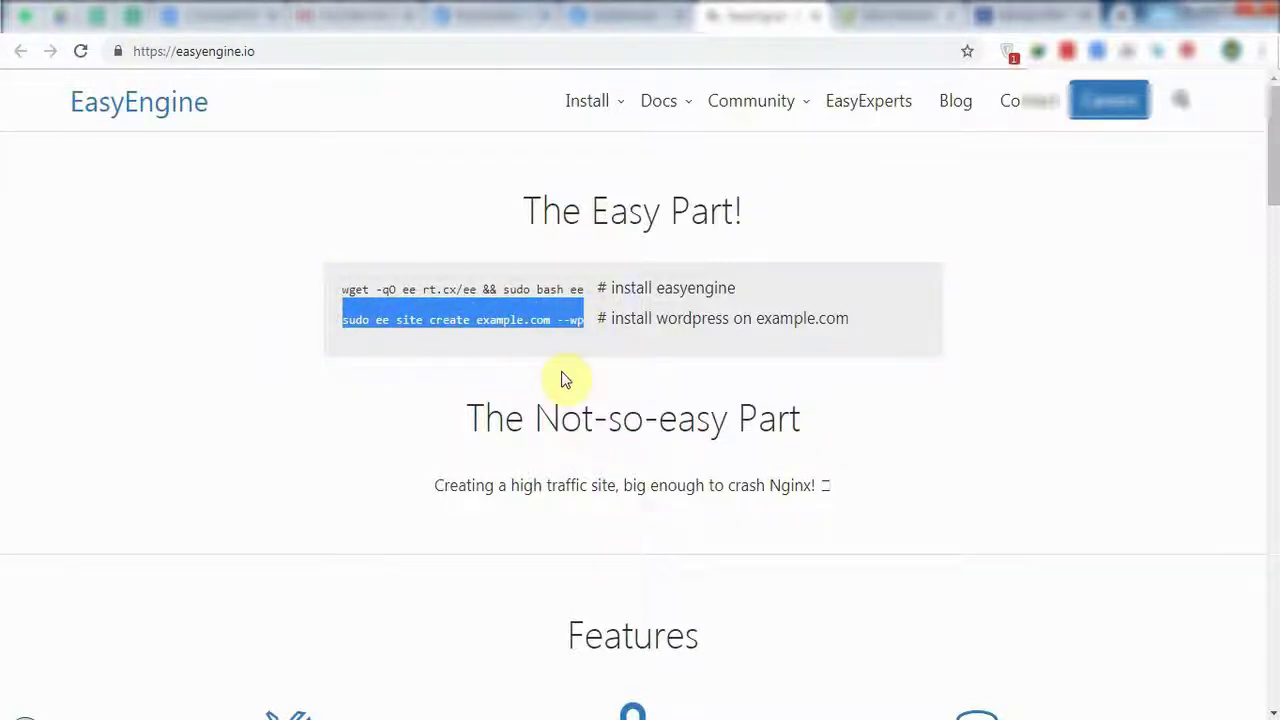
left_click(371, 51)
type("sudo ee site create example.com --wp")
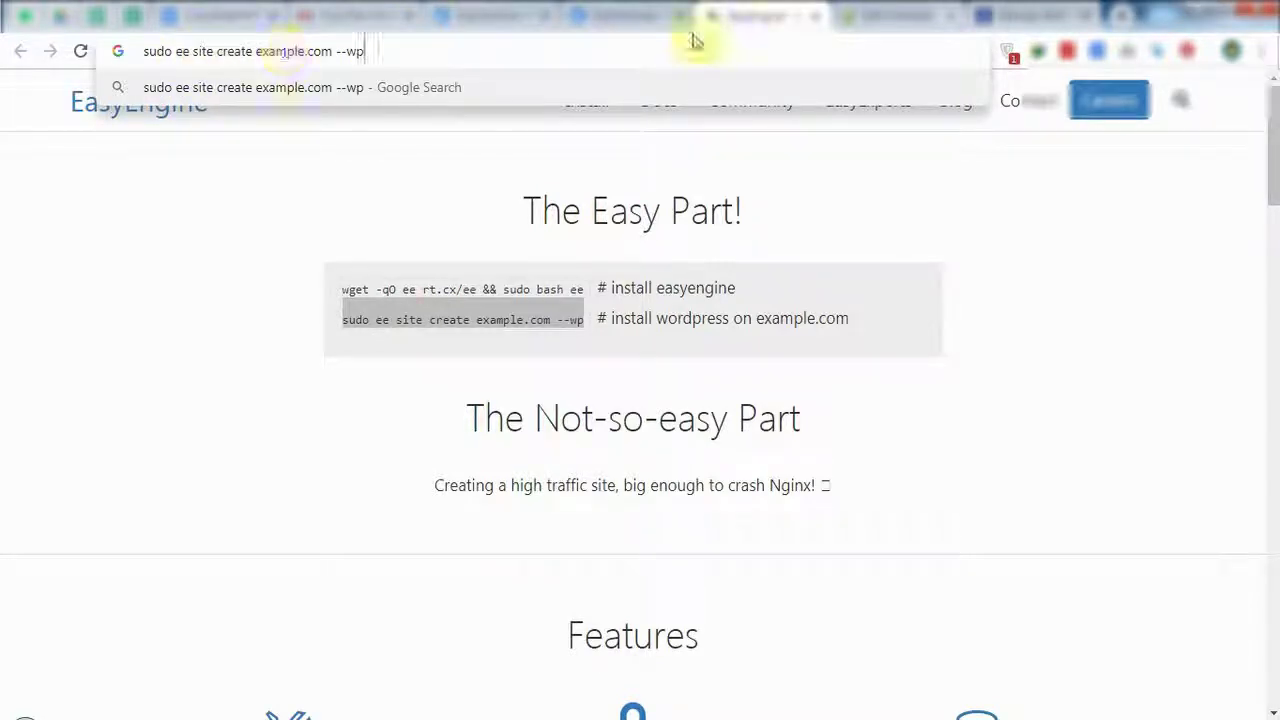
Copy the domain name furnituredesign.club from the Dynadot page.
left_click(845, 15)
left_click(320, 250)
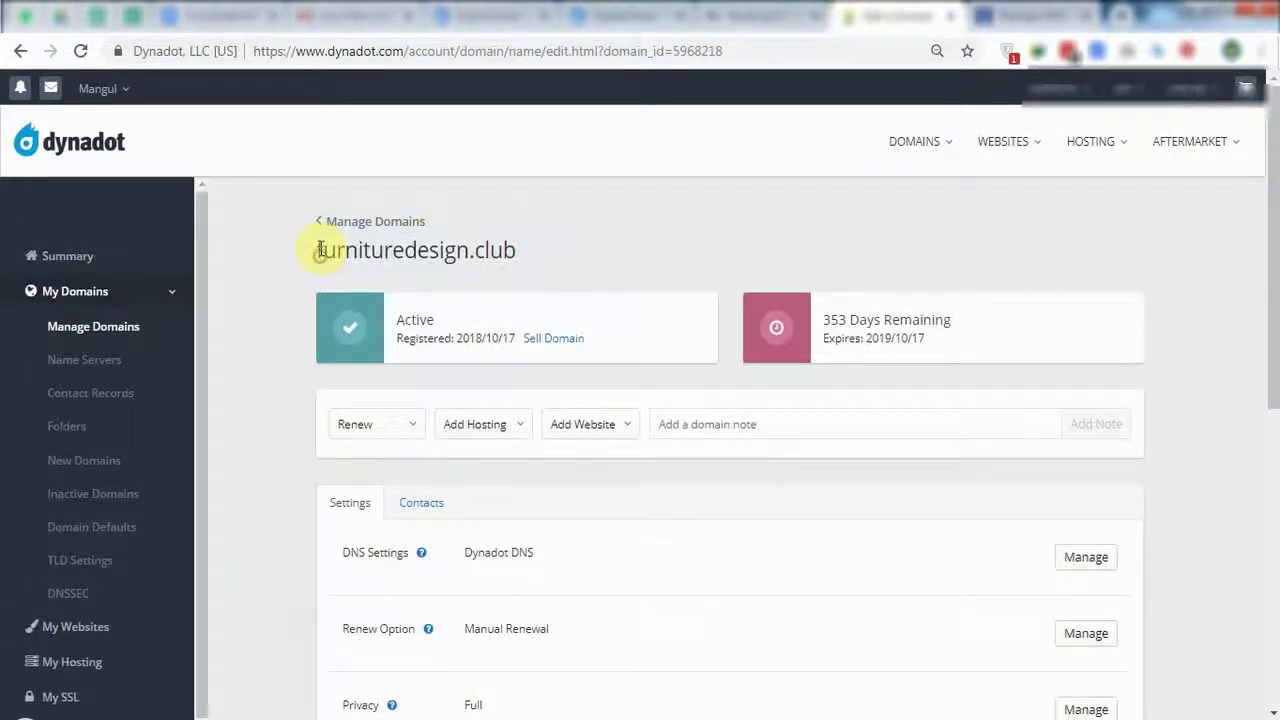
left_click_drag(320, 250, 518, 251)
right_click(515, 251)
left_click(550, 262)
left_click(230, 15)
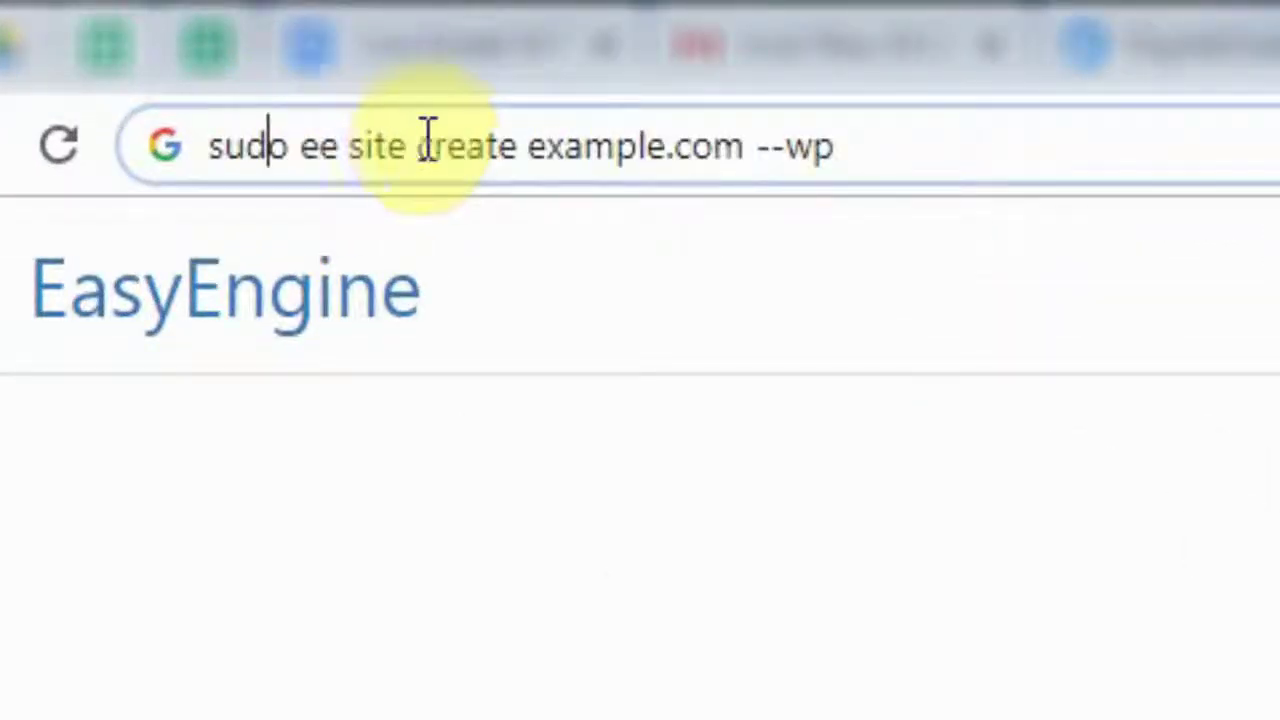
Replace example.com with furnituredesign.club, copy 'sudo ee site create furnituredesign.club --wp', and switch to Xshell.
left_click_drag(529, 143, 748, 143)
key("ctrl+v")
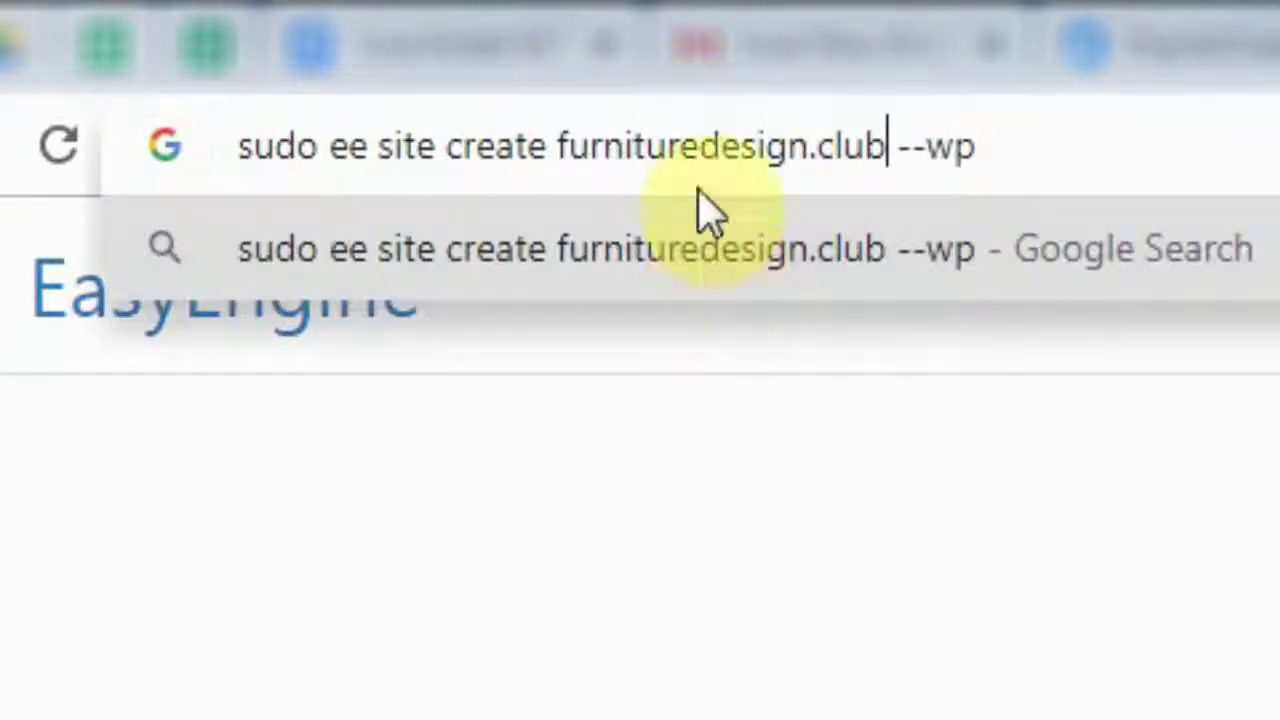
double_click(709, 149)
left_click(860, 145)
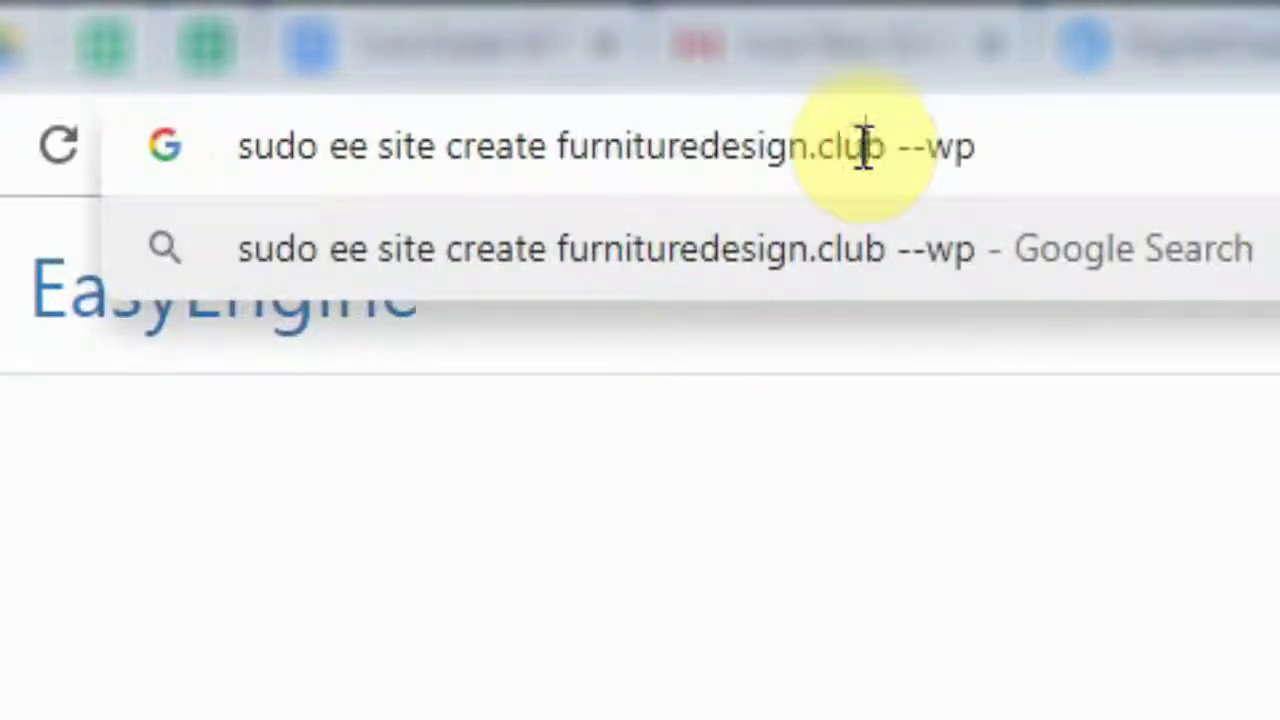
left_click_drag(560, 145, 886, 143)
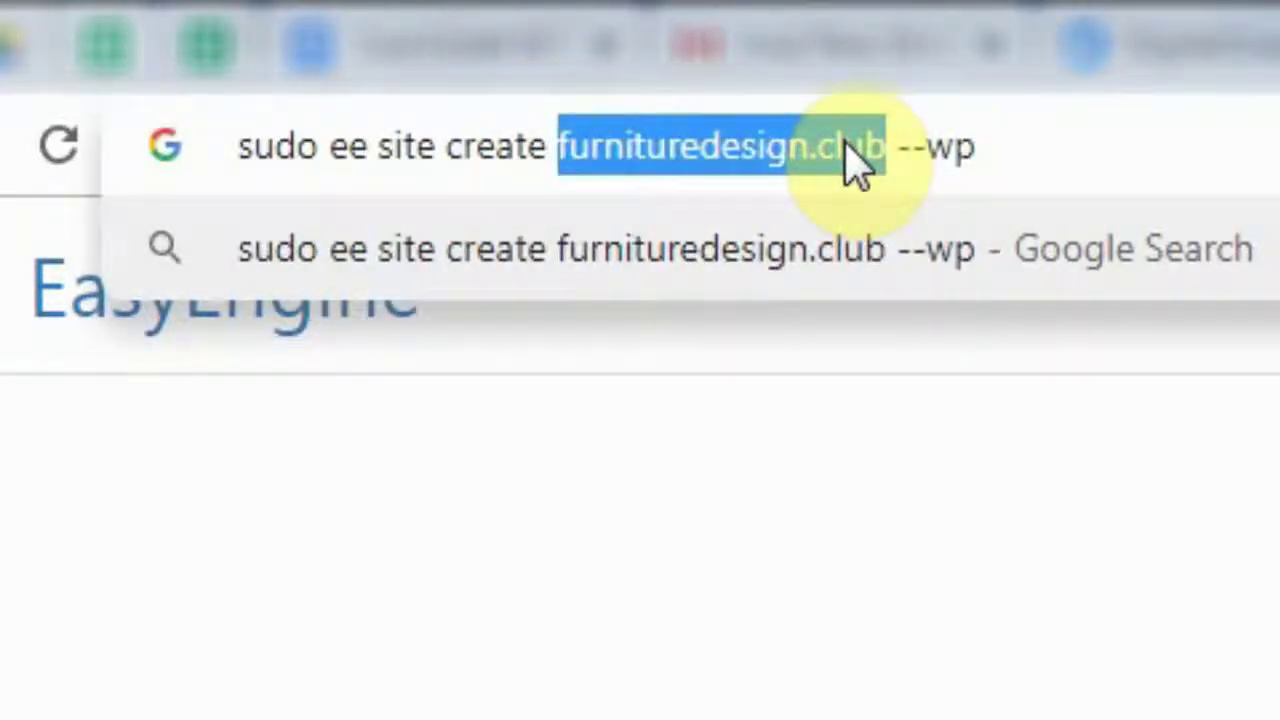
left_click(943, 145)
double_click(947, 150)
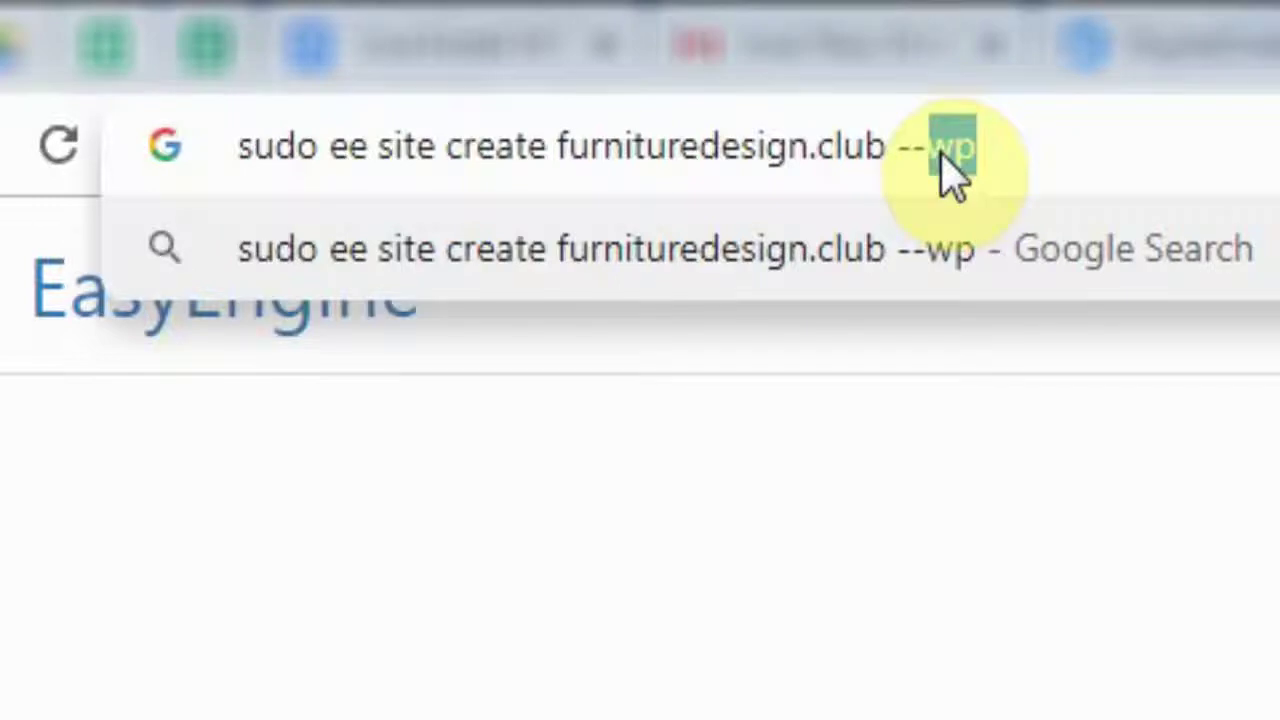
key("Right")
key("ctrl+a")
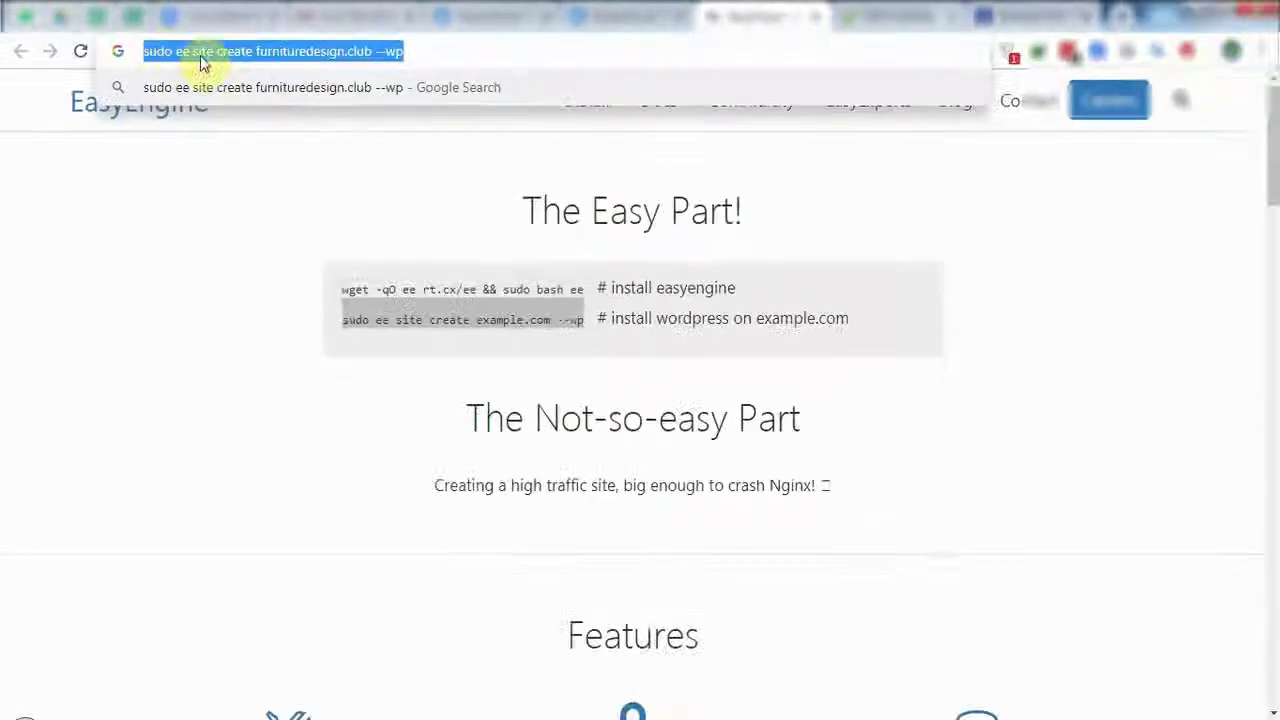
right_click(316, 55)
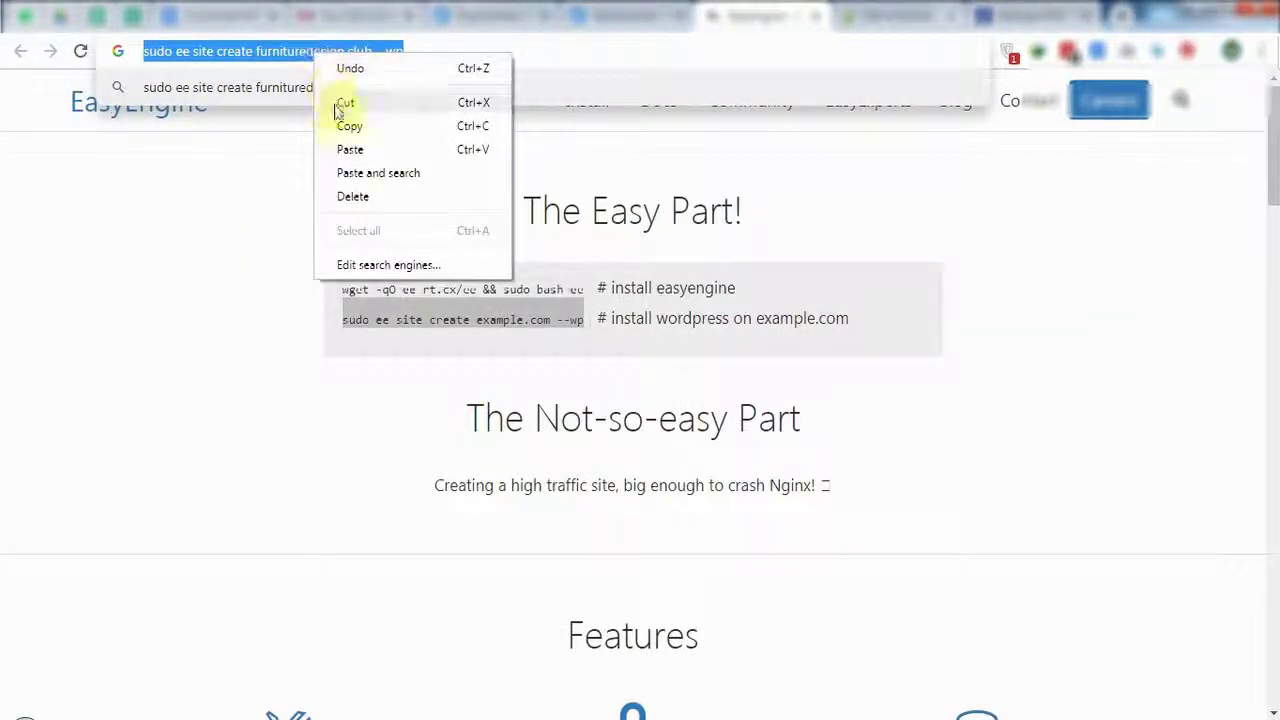
left_click(349, 126)
left_click(134, 714)
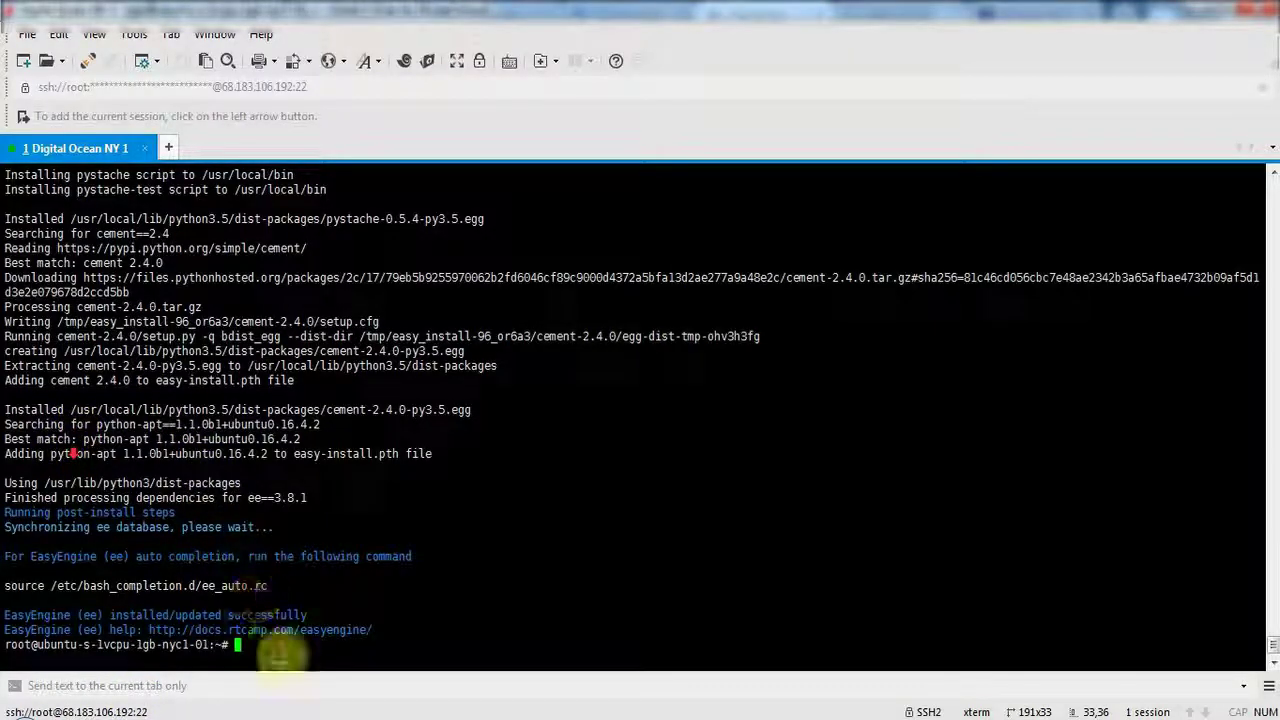
right_click(280, 652)
Paste and run 'sudo ee site create furnituredesign.club --wp' to build the WordPress site.
left_click(330, 275)
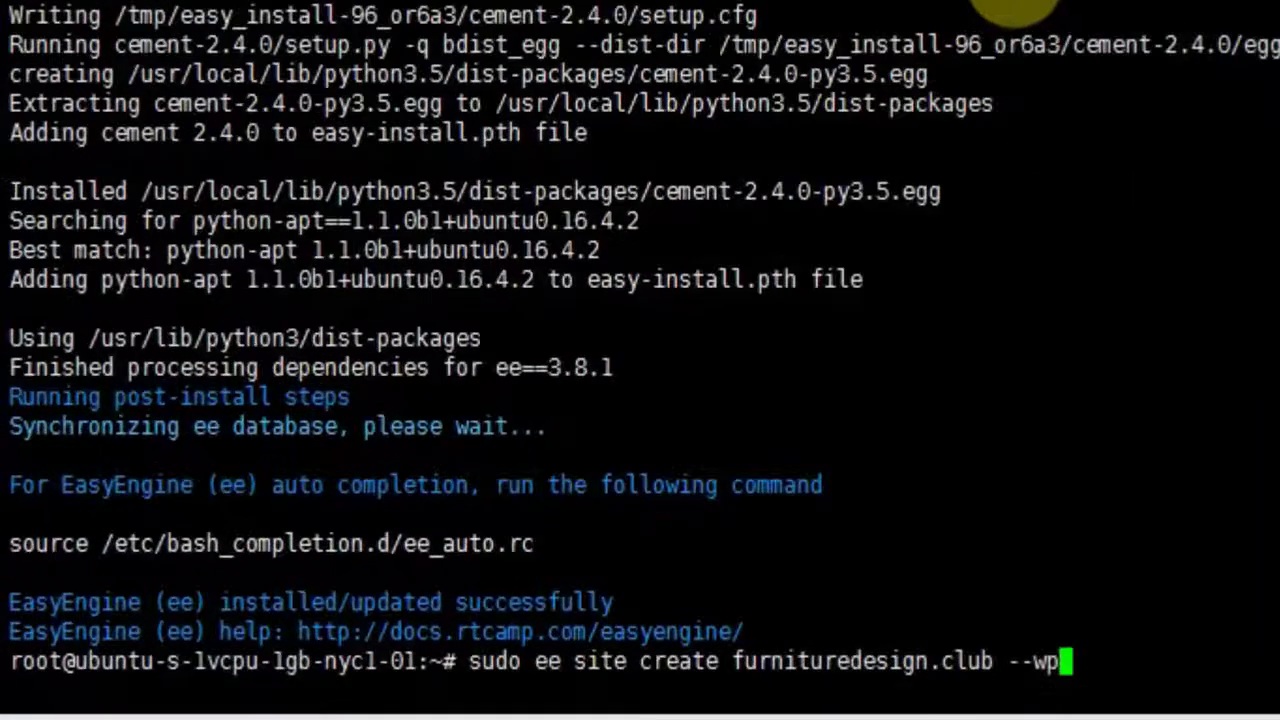
key("Return")
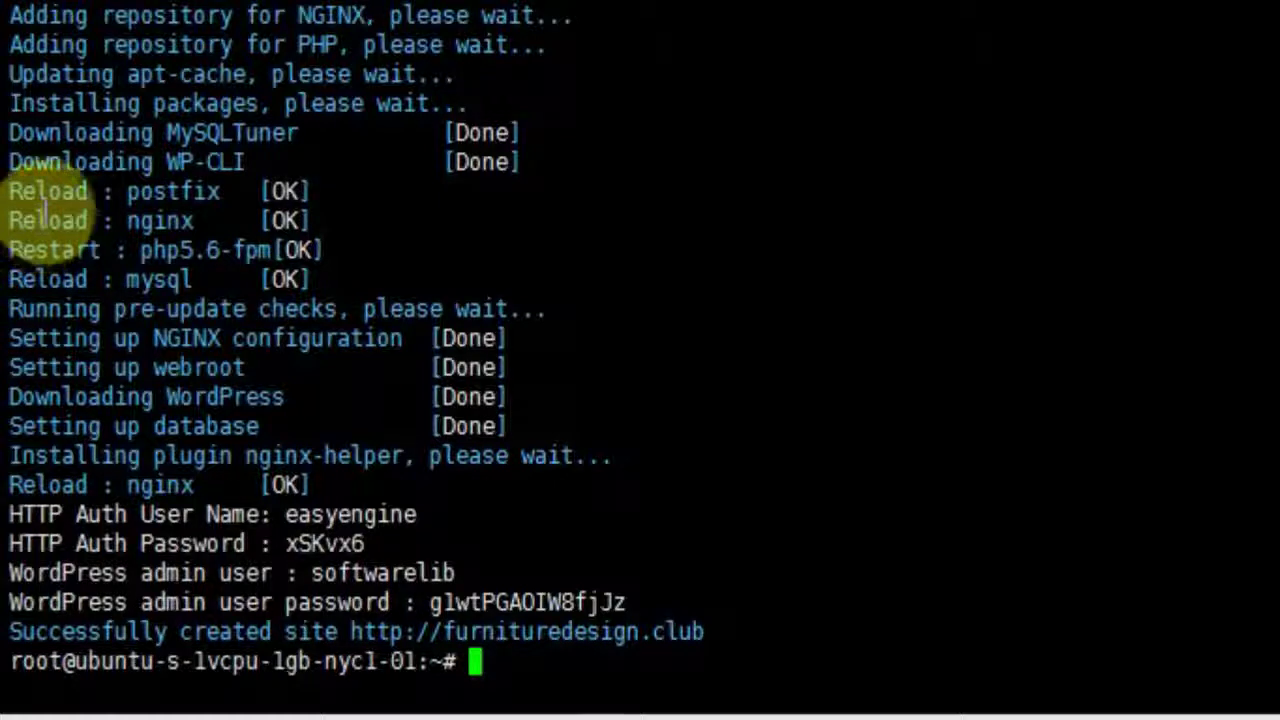
Copy the terminal output from the HTTP Auth lines through the WordPress admin credentials to the site URL.
left_click_drag(12, 514, 445, 543)
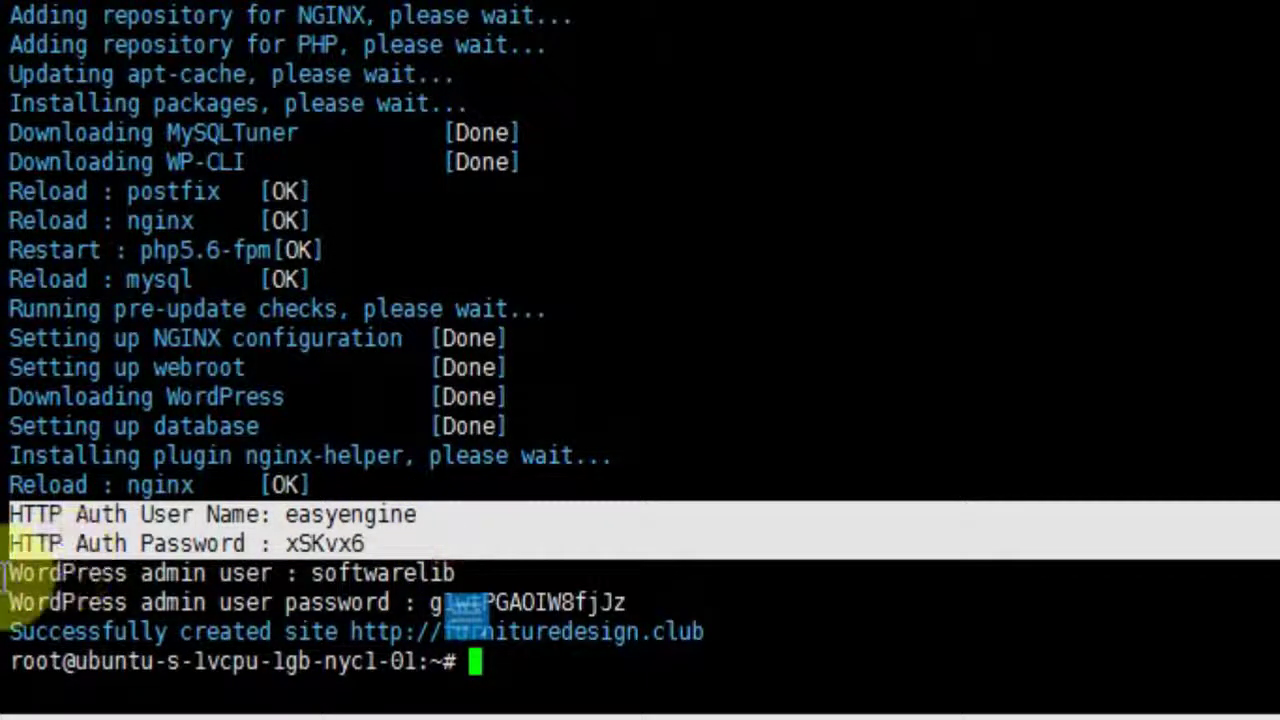
left_click_drag(9, 576, 704, 603)
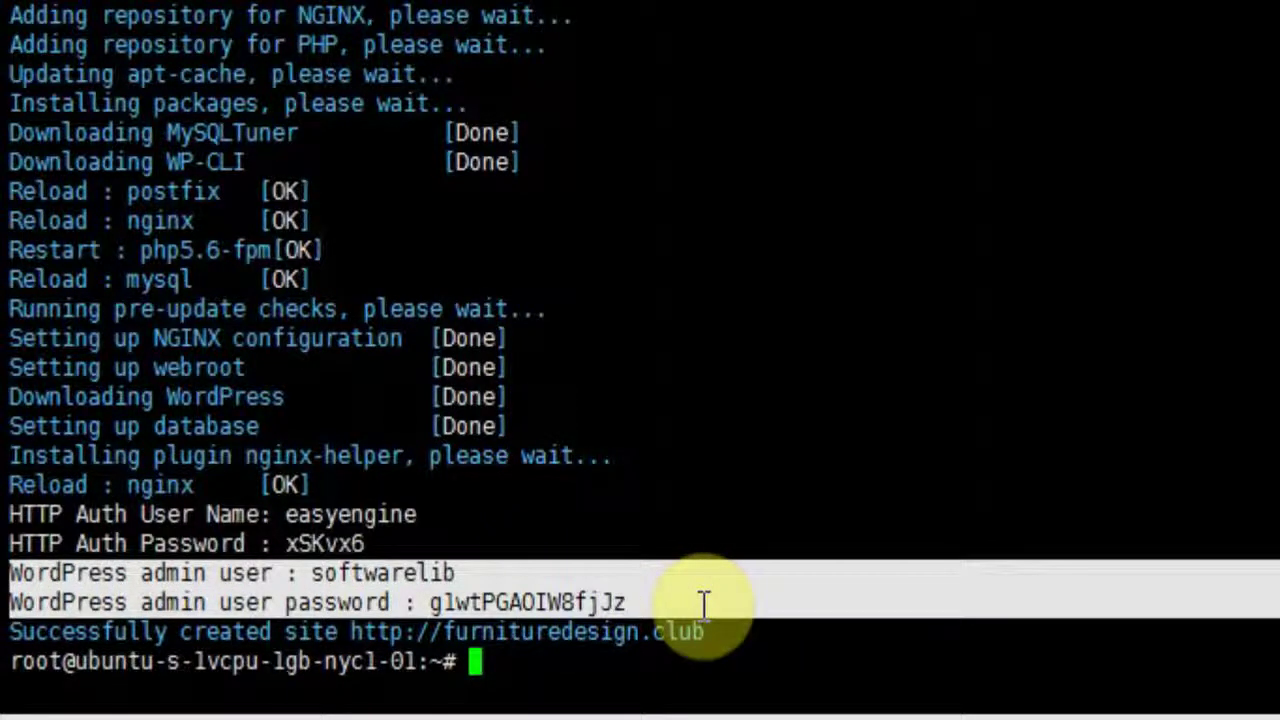
left_click_drag(704, 603, 704, 603)
left_click_drag(207, 632, 702, 633)
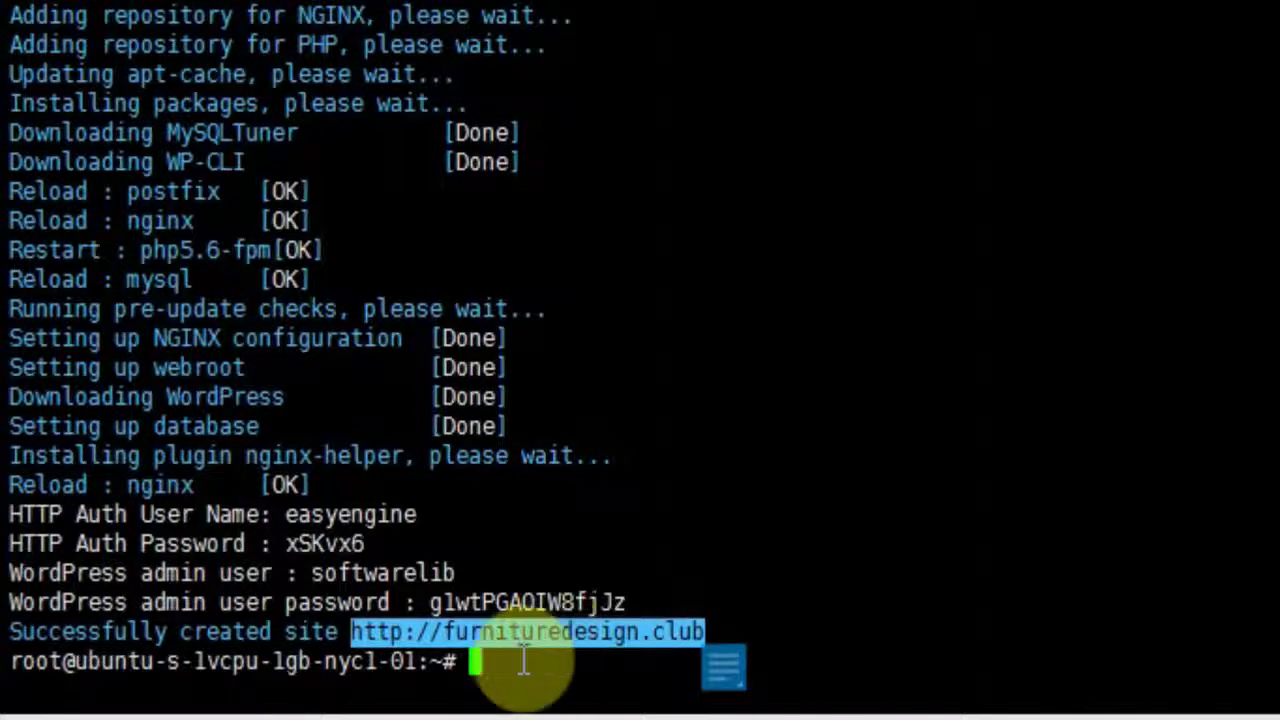
left_click(443, 663)
left_click_drag(705, 632, 10, 512)
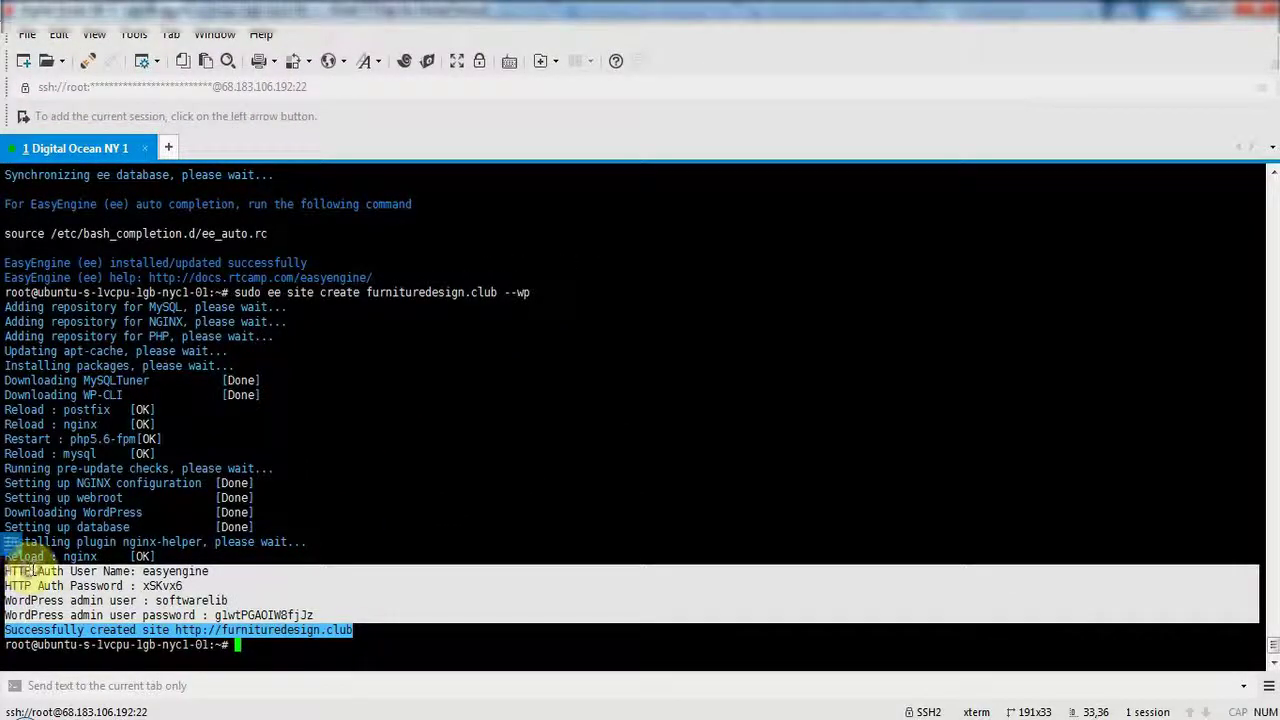
right_click(30, 568)
left_click(70, 150)
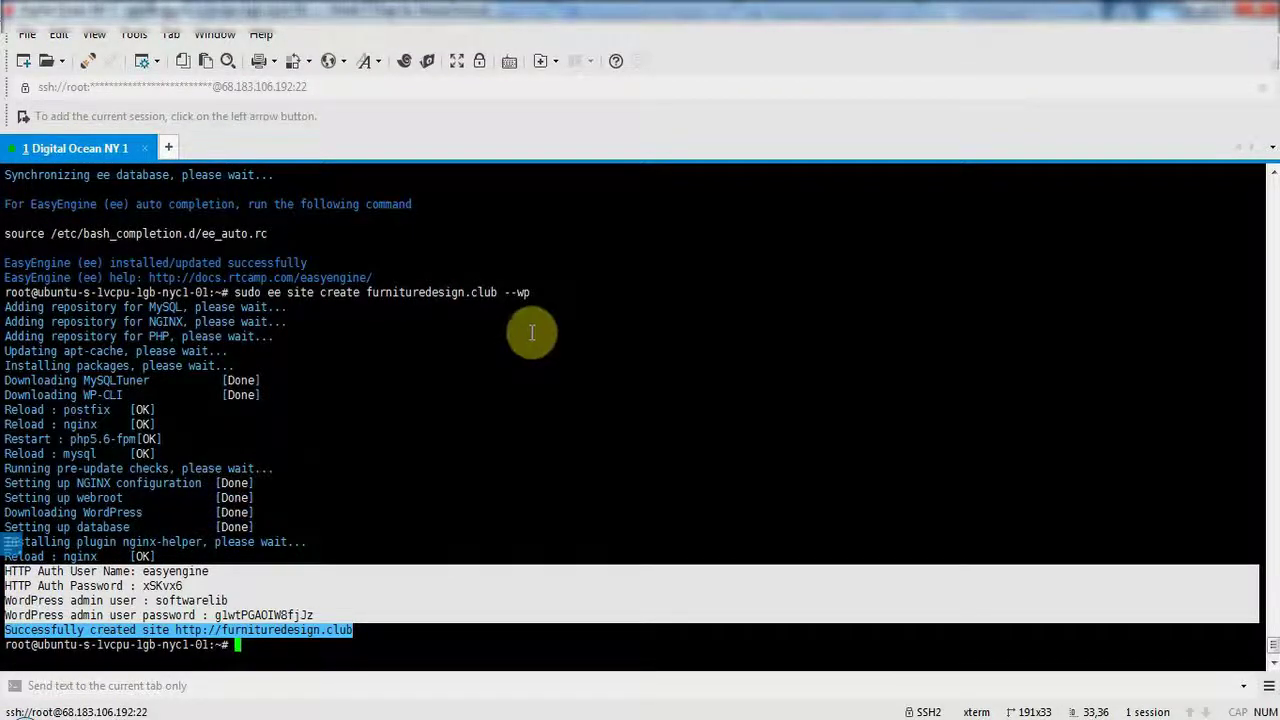
Launch an empty Notepad window from the Run box.
key("super+r")
type("notepad")
key("Return")
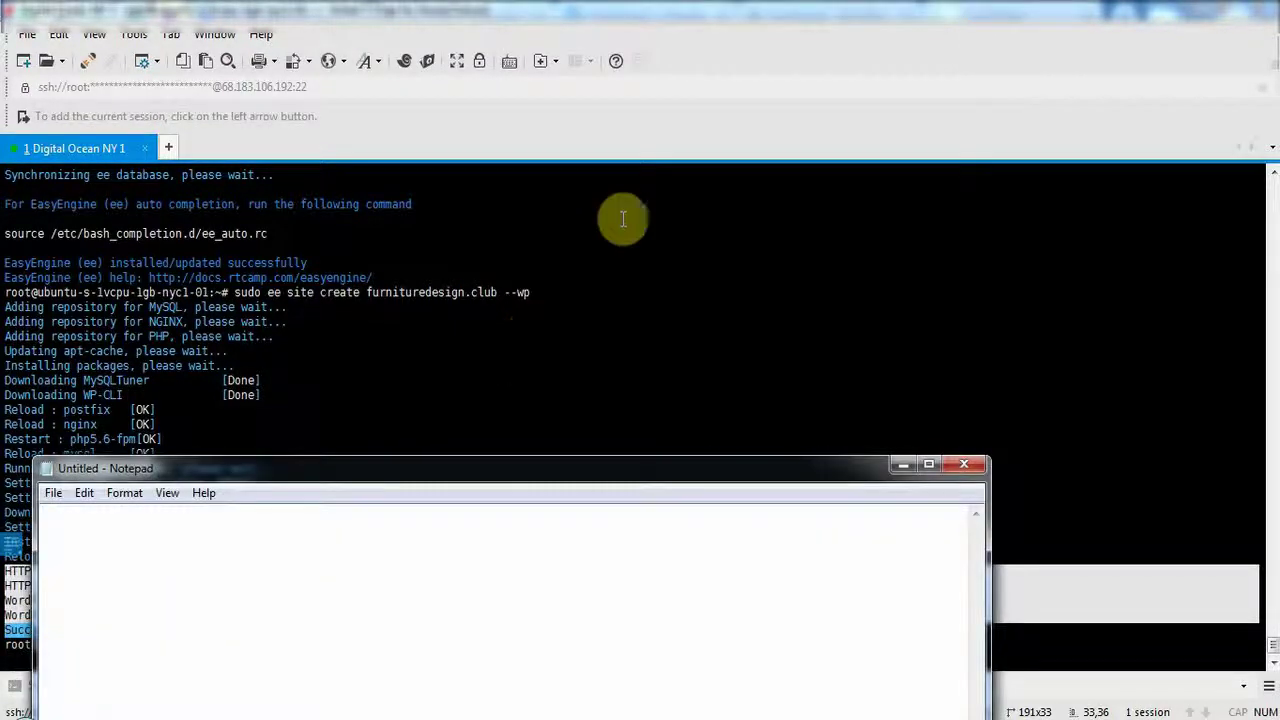
Paste the copied credentials and URL into a maximized Notepad window.
left_click(927, 465)
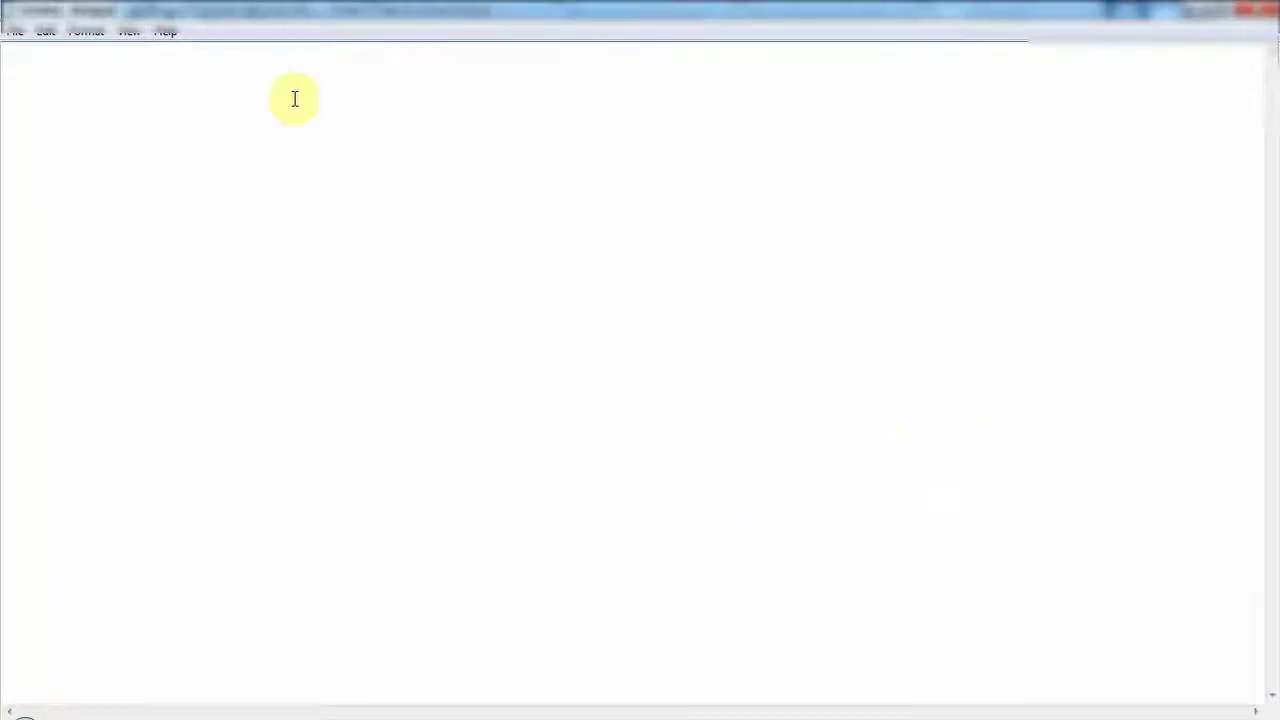
key("ctrl+v")
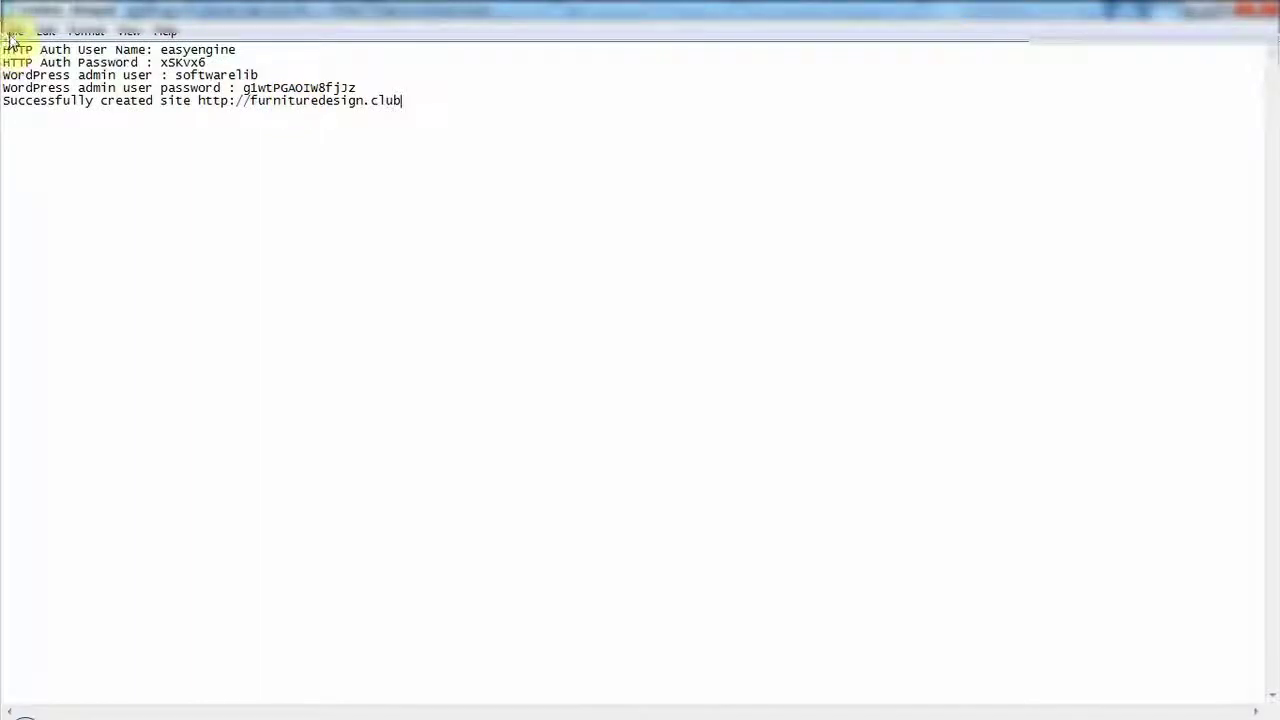
left_click(14, 32)
left_click(612, 163)
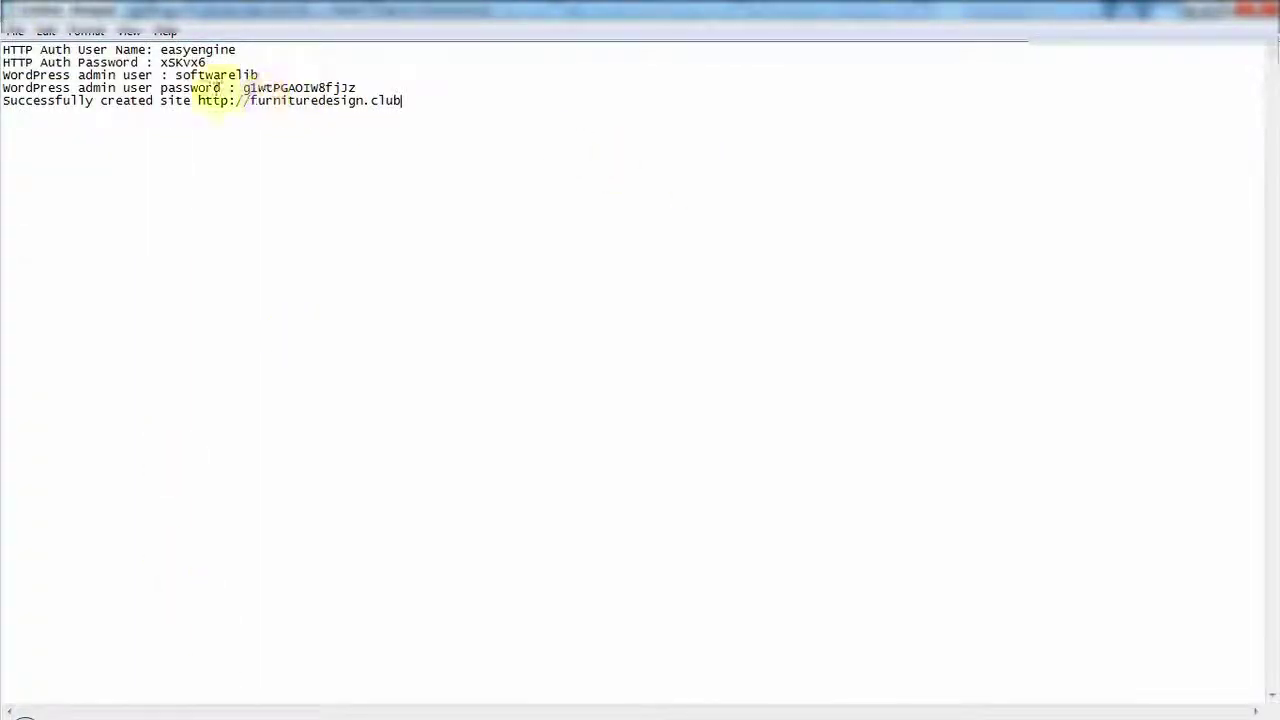
Copy the site URL from the note into Chrome's address bar.
left_click_drag(199, 101, 429, 96)
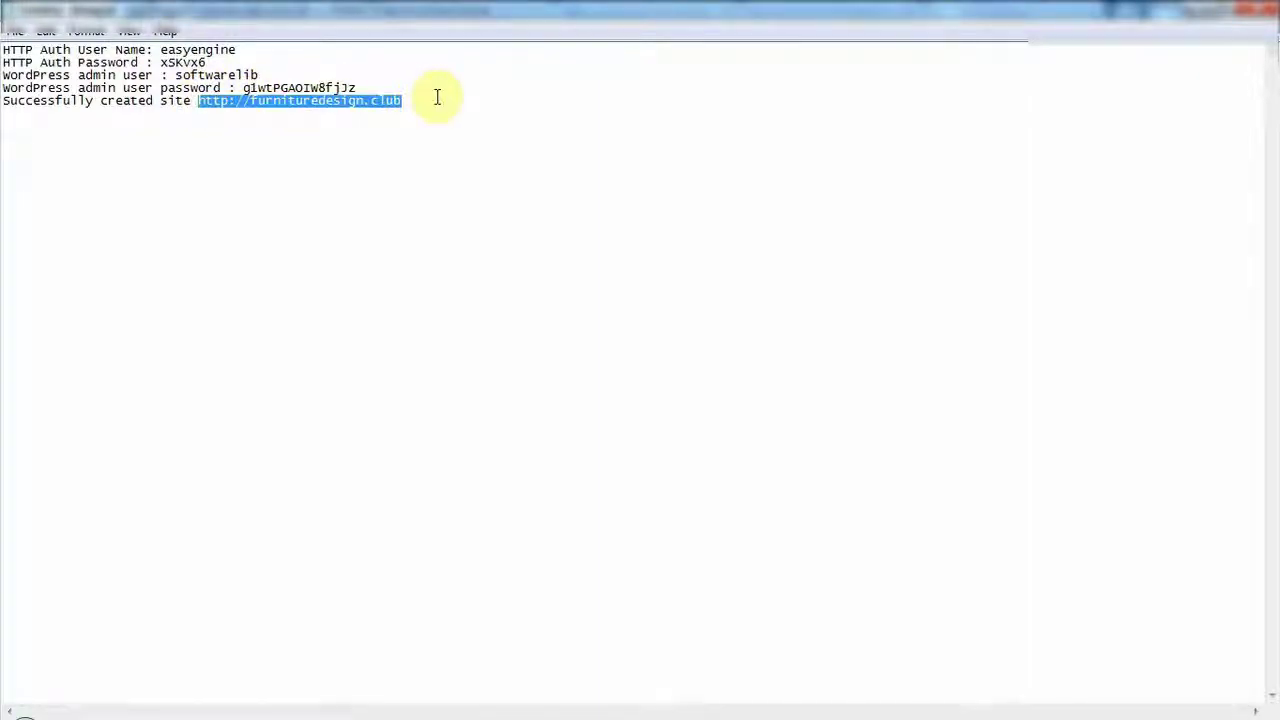
key("ctrl+c")
key("alt+Tab")
key("ctrl+v")
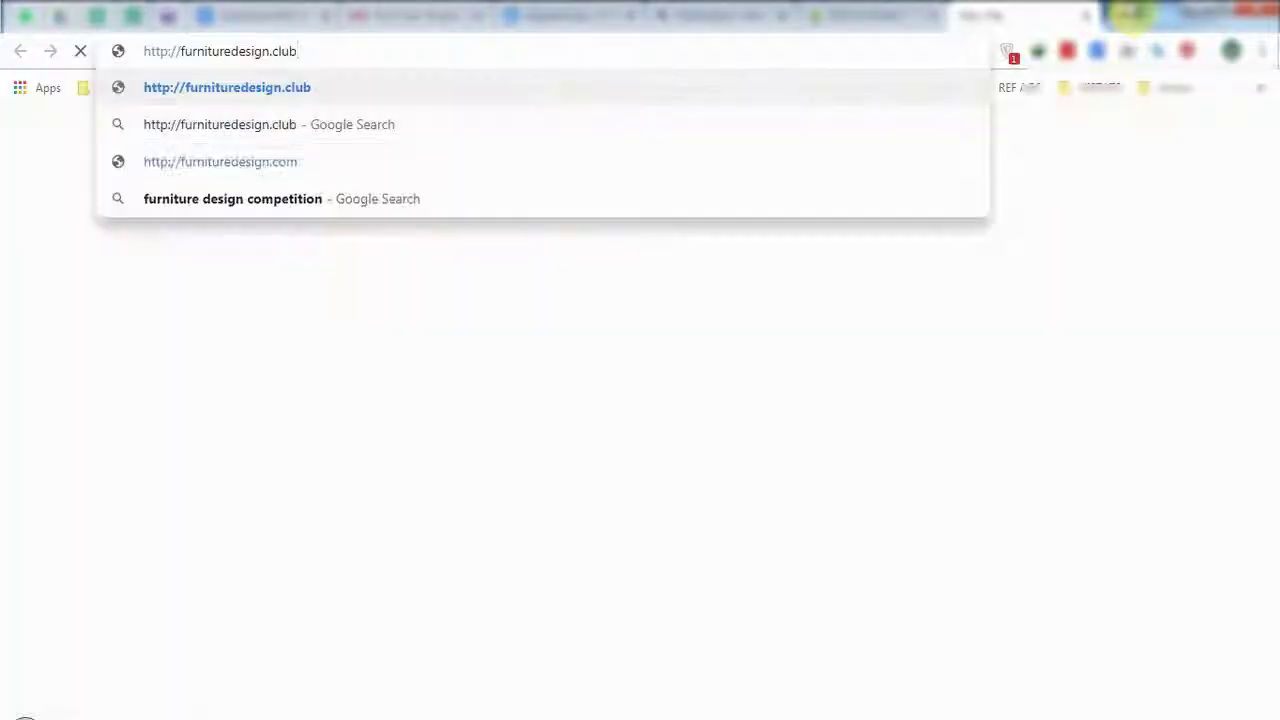
key("Return")
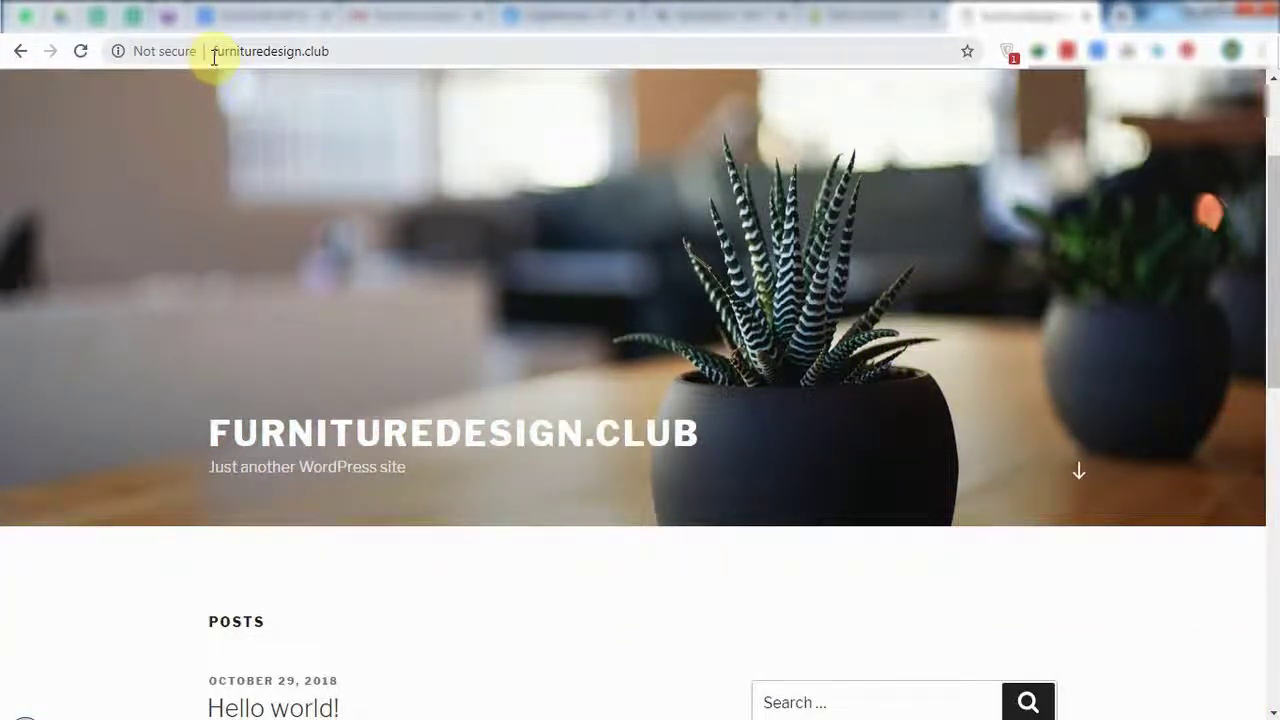
left_click_drag(213, 57, 371, 51)
left_click(434, 186)
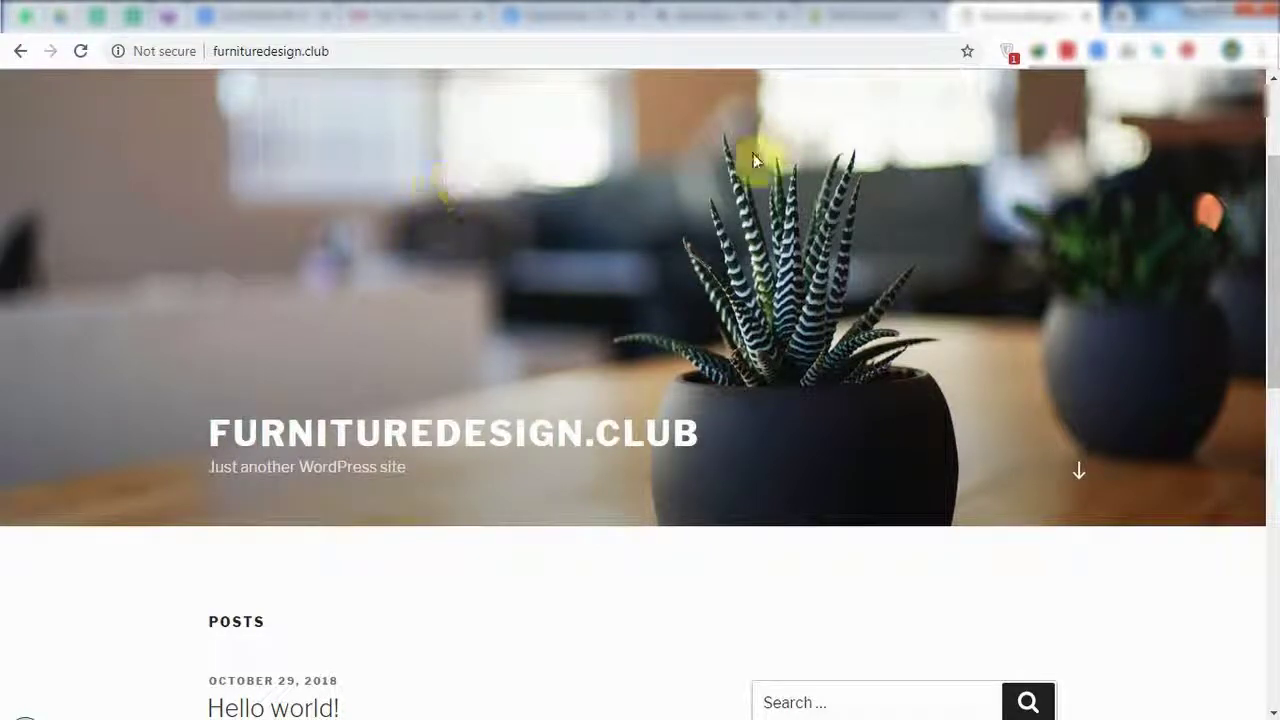
left_click(897, 14)
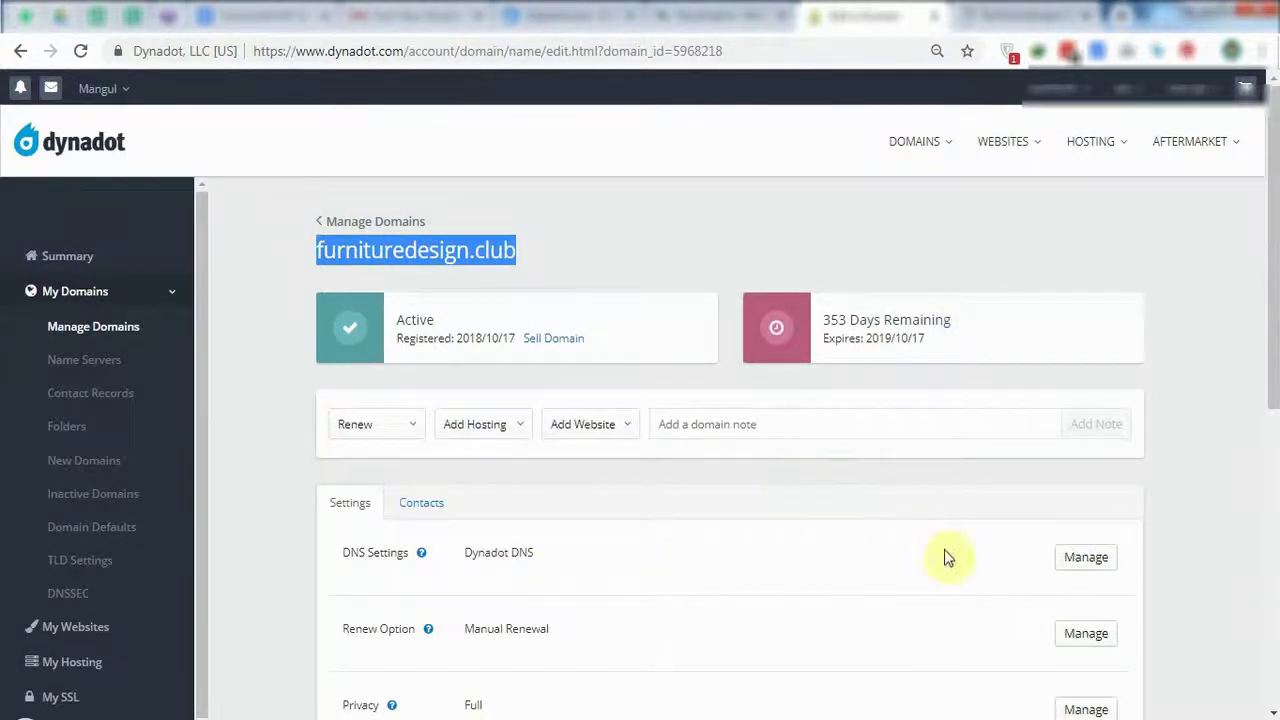
left_click(1020, 16)
scroll(498, 488, "down", 10)
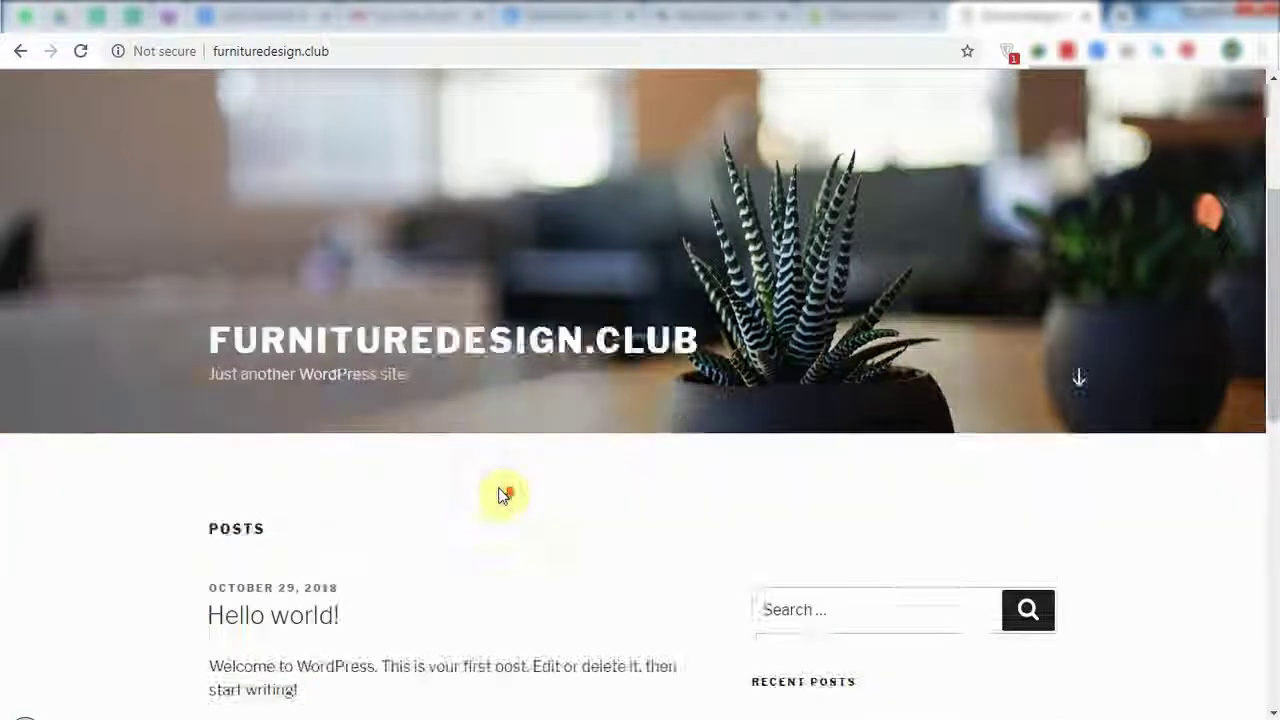
scroll(500, 488, "up", 9)
scroll(498, 488, "up", 3)
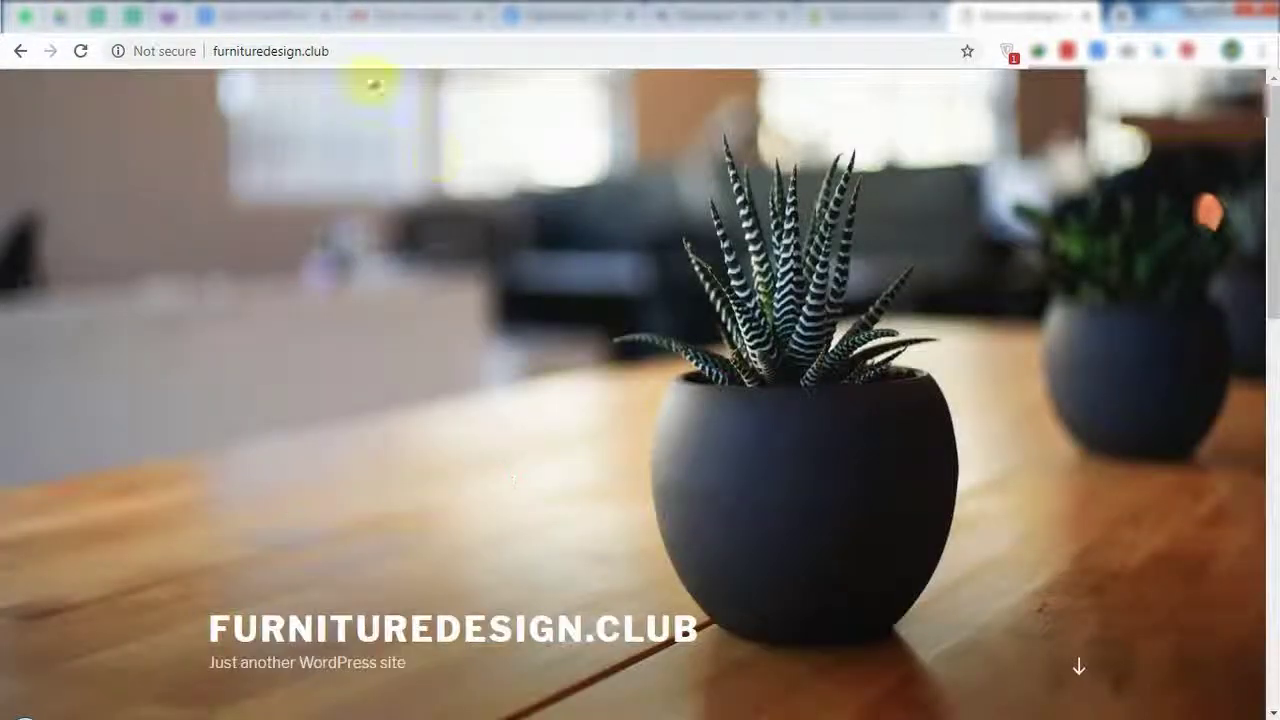
left_click(418, 45)
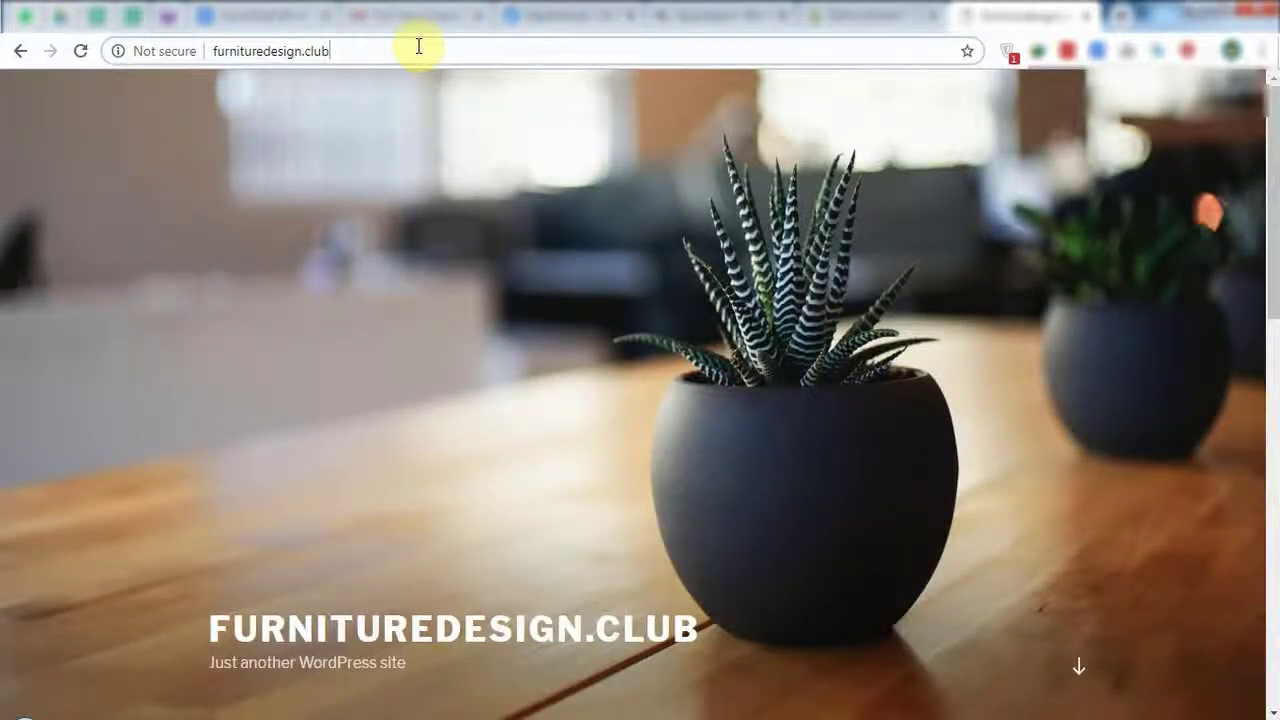
Go to furnituredesign.club/wp-admin and enter the admin username copied from the Notepad note.
type("/wp-admin")
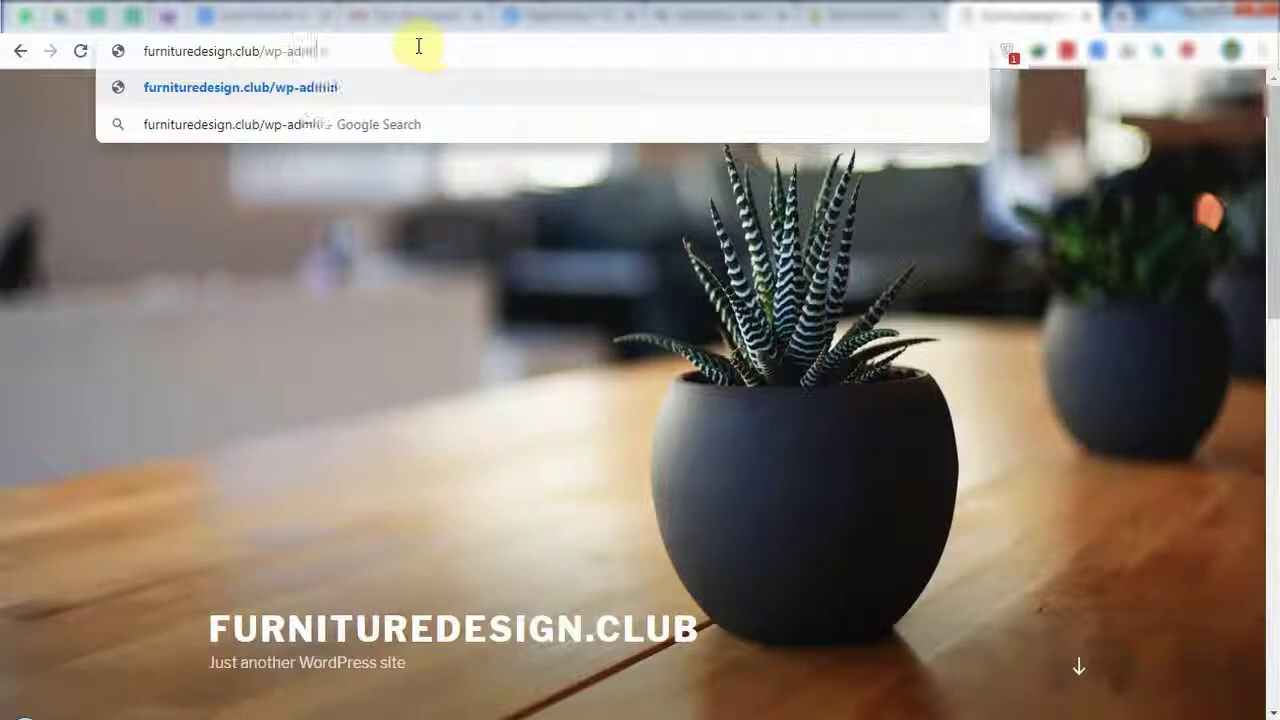
key("Return")
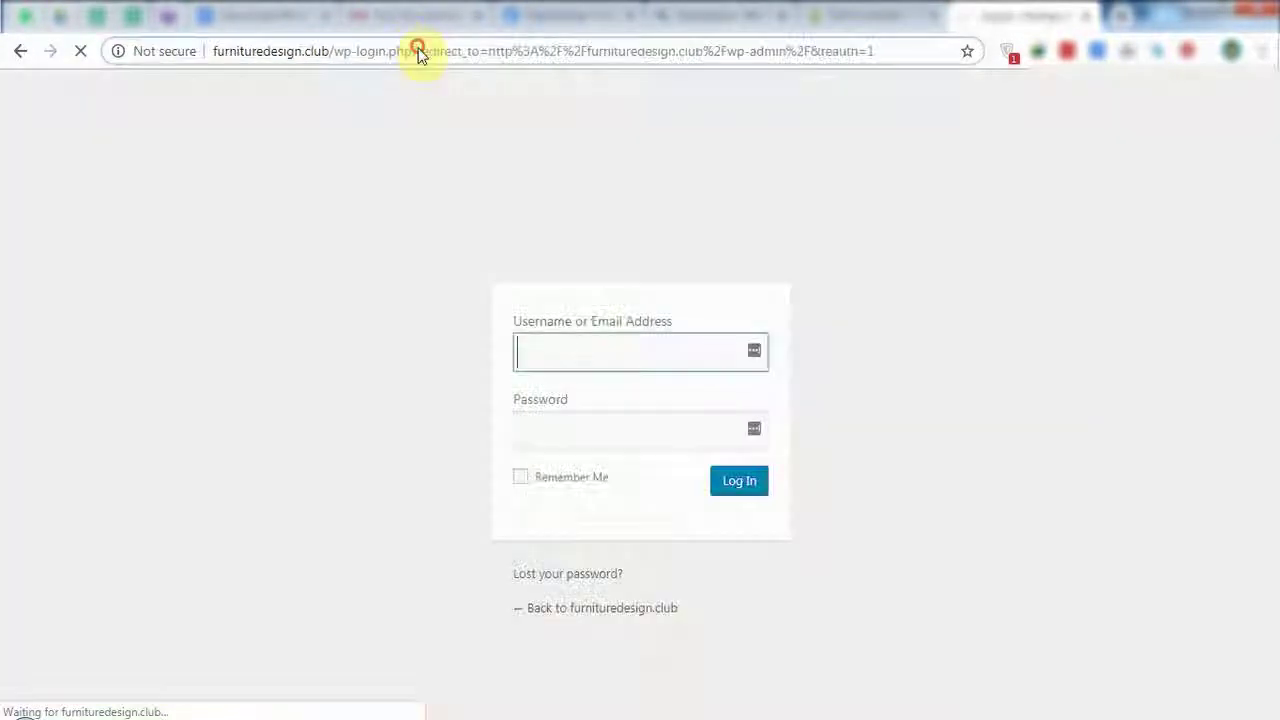
key("alt+Tab")
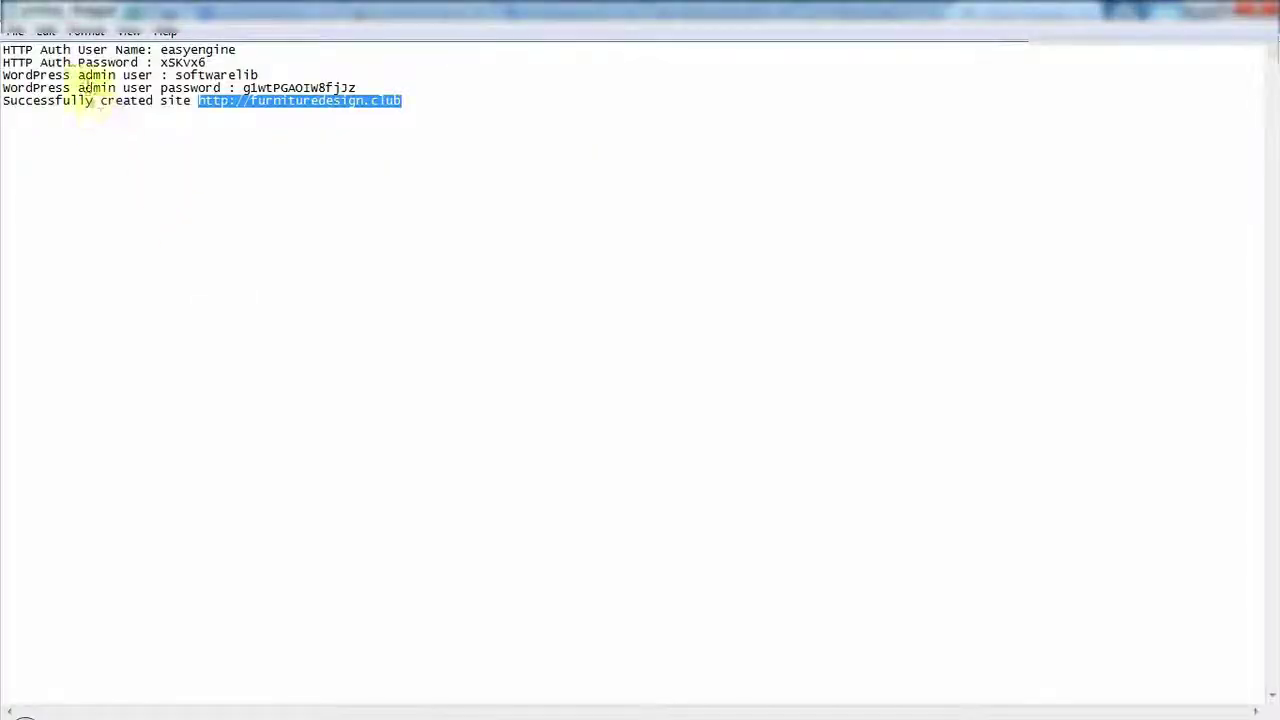
left_click(260, 62)
key("Return")
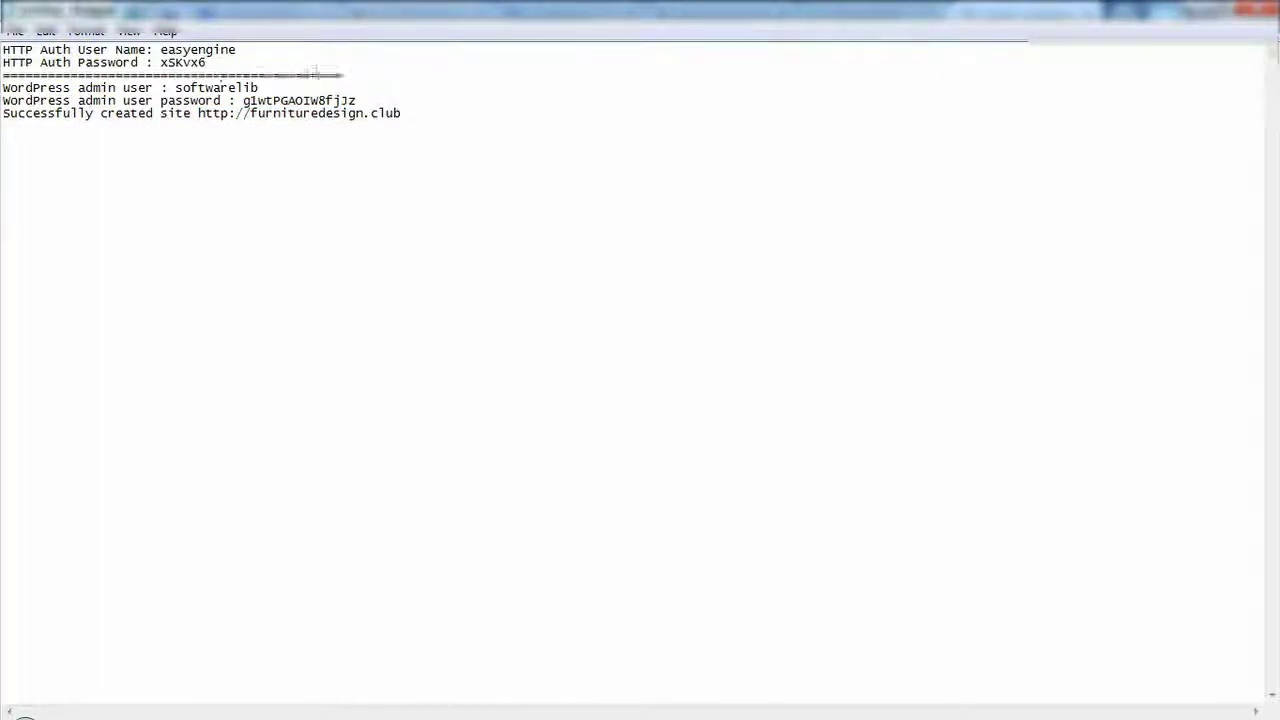
double_click(229, 92)
key("ctrl+c")
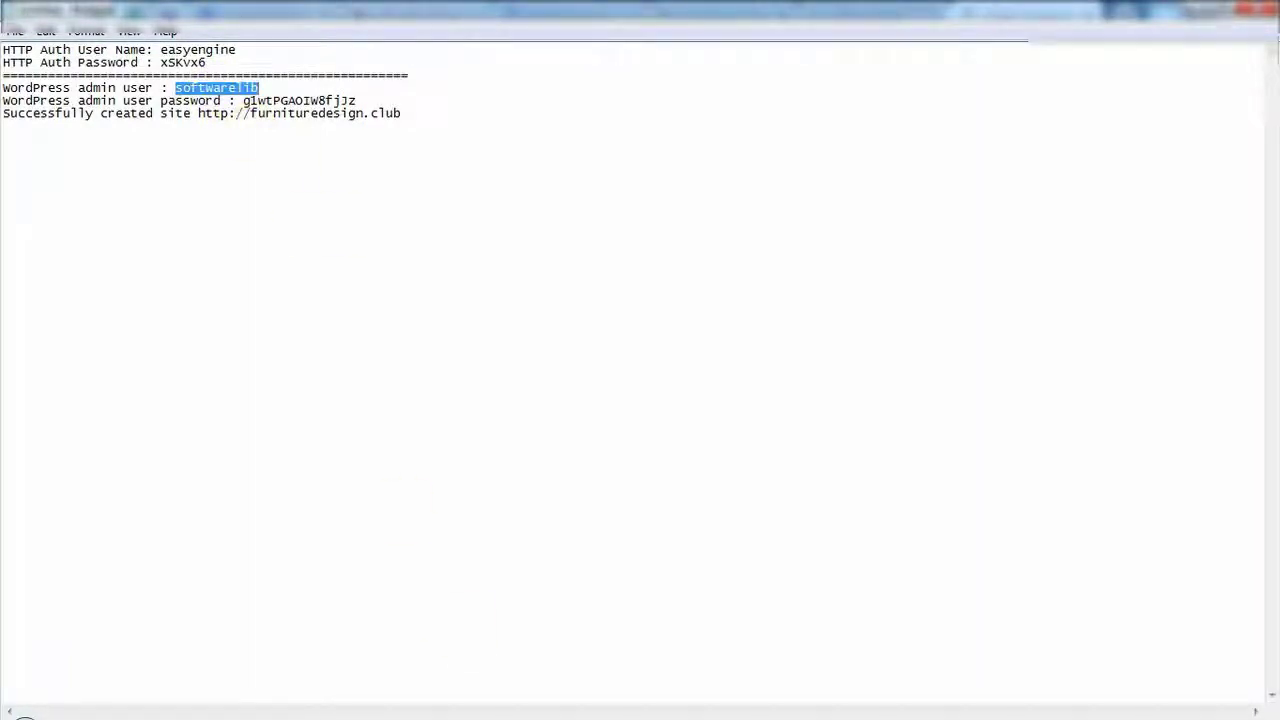
key("alt+Tab")
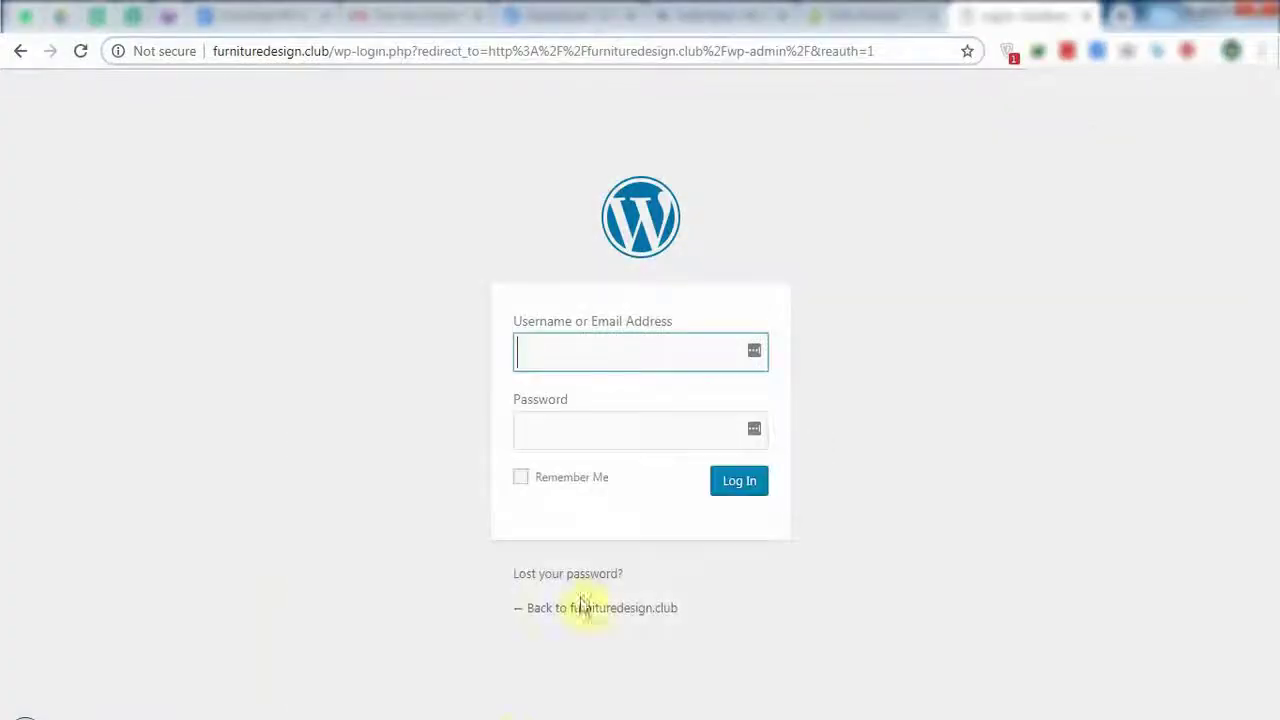
key("ctrl+v")
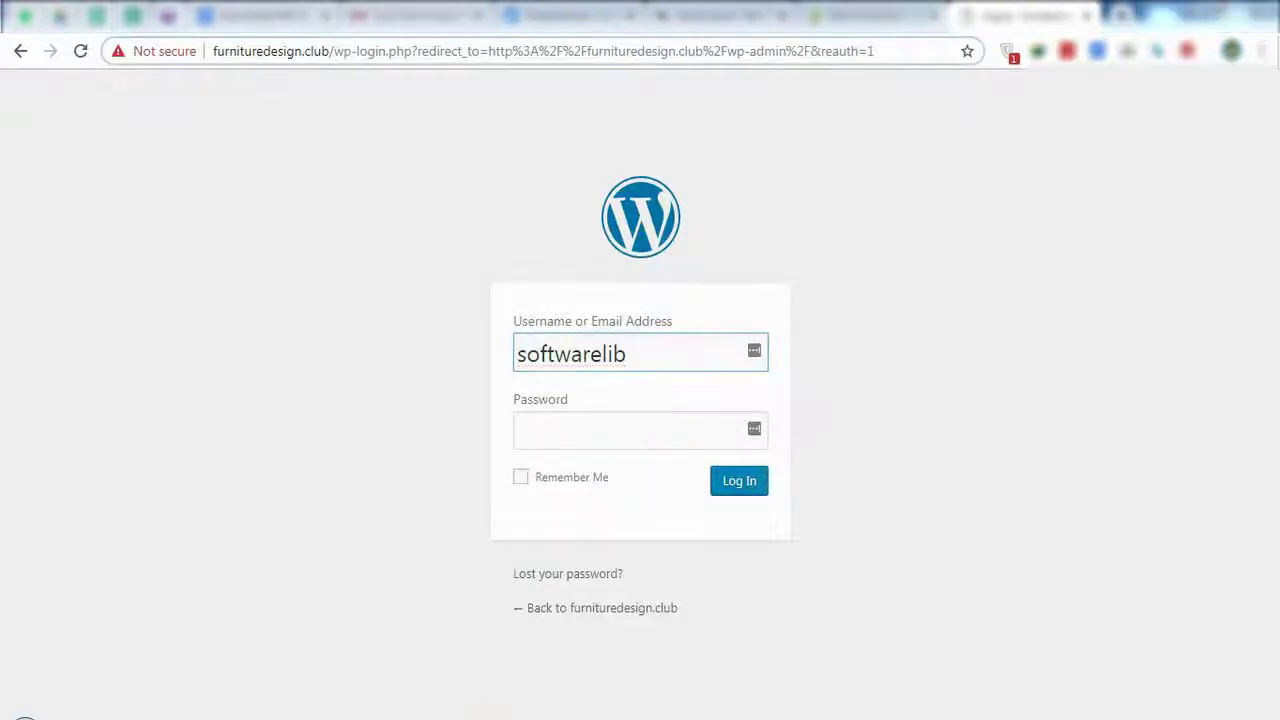
Enter the admin password from the note, tick Remember Me, and log in.
key("alt+Tab")
left_click_drag(243, 102, 388, 97)
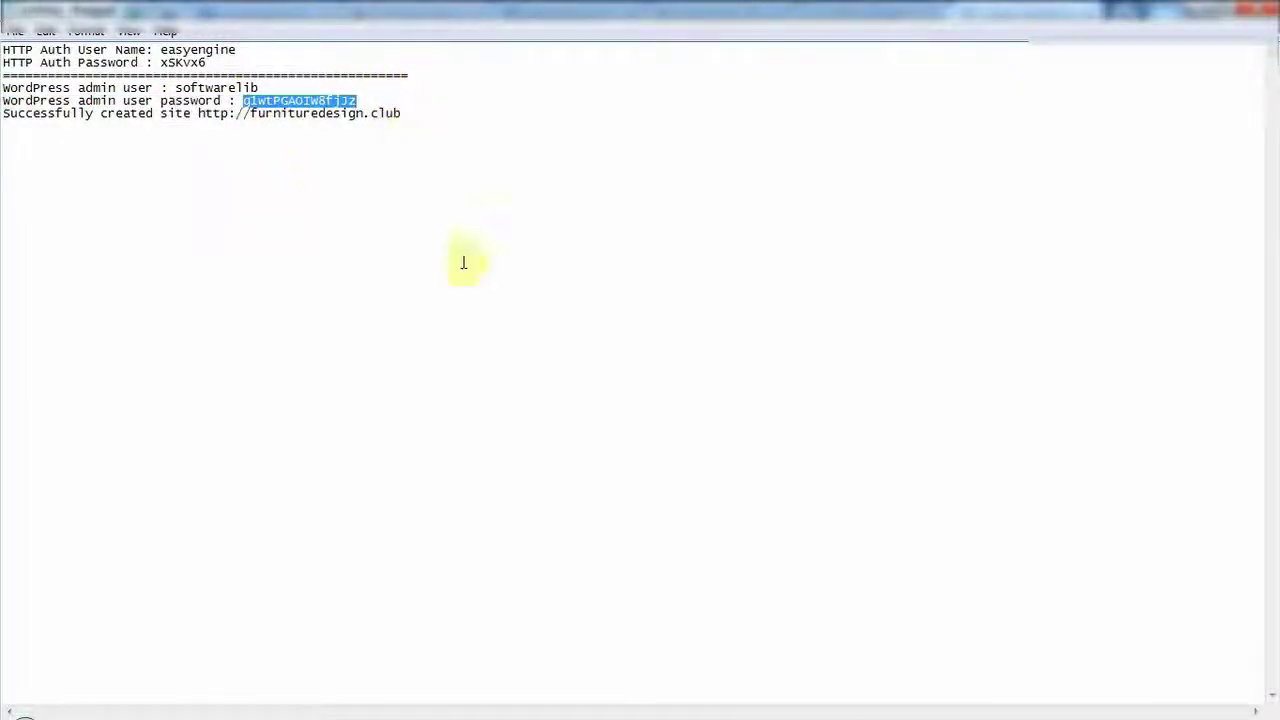
key("alt+Tab")
left_click(609, 429)
key("ctrl+v")
left_click(578, 480)
left_click(740, 482)
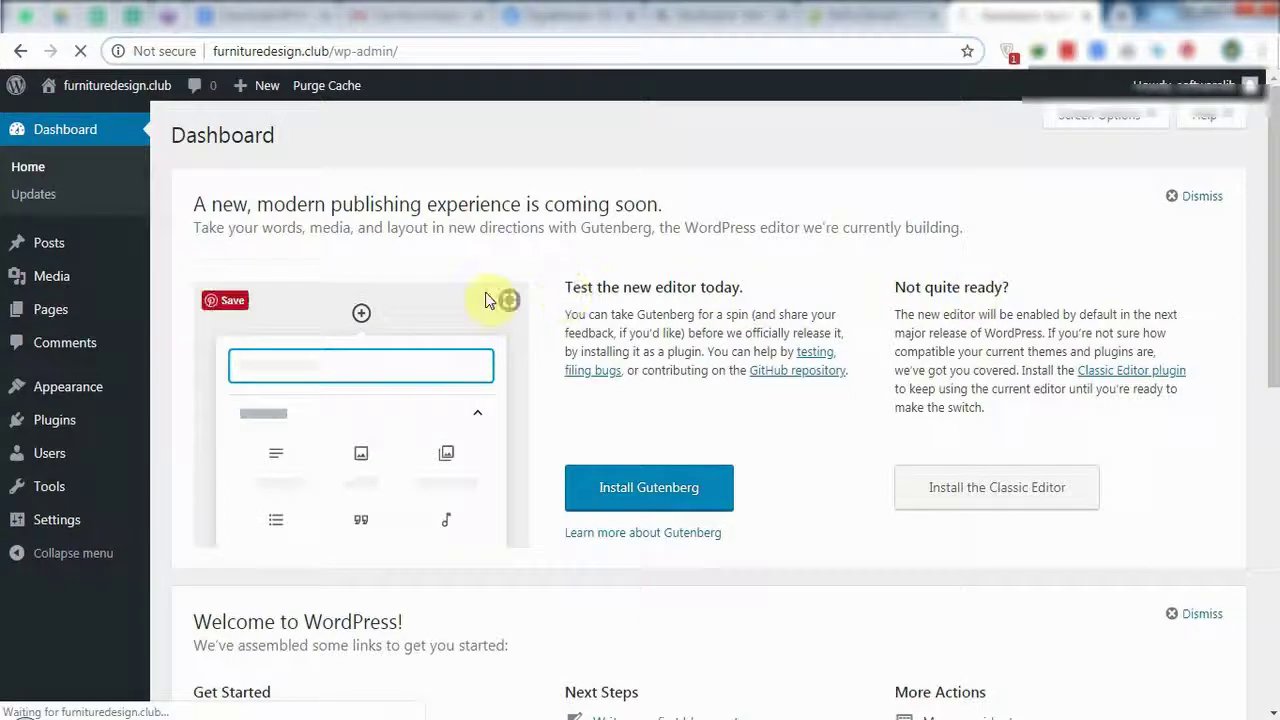
Save the WordPress admin login in LastPass and open a new blank browser tab.
scroll(517, 500, "down", 5)
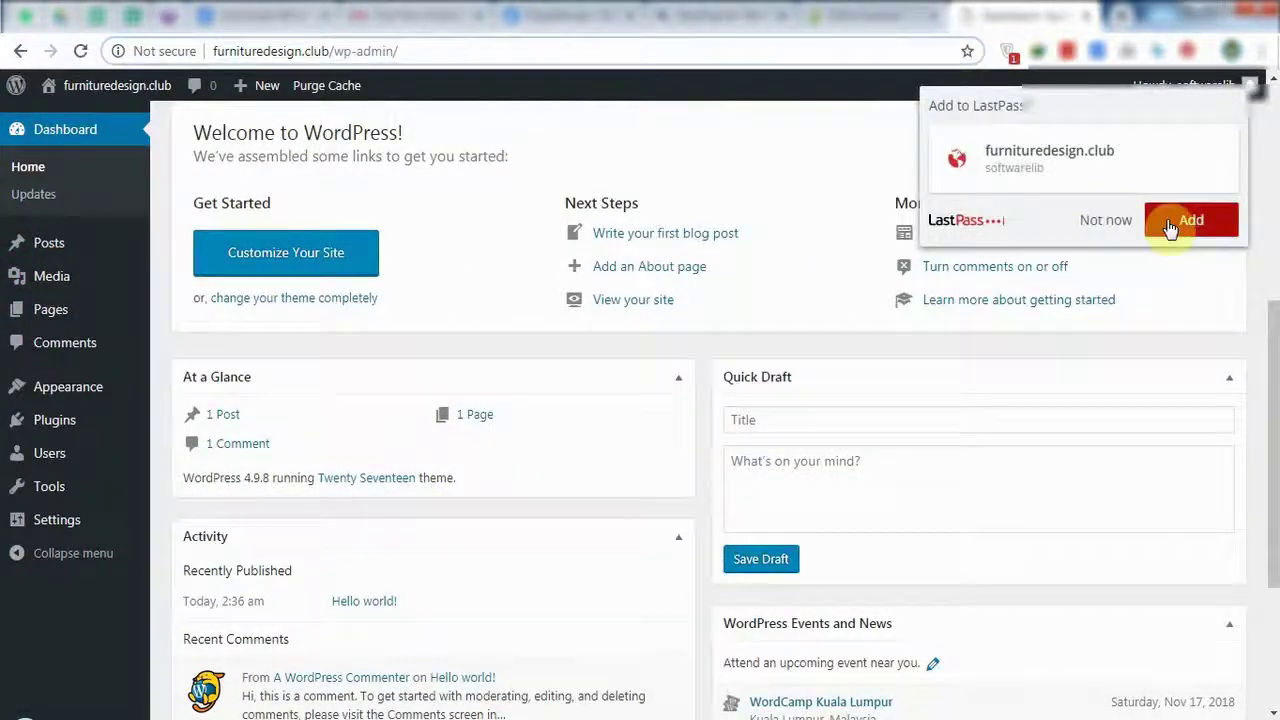
left_click(1171, 229)
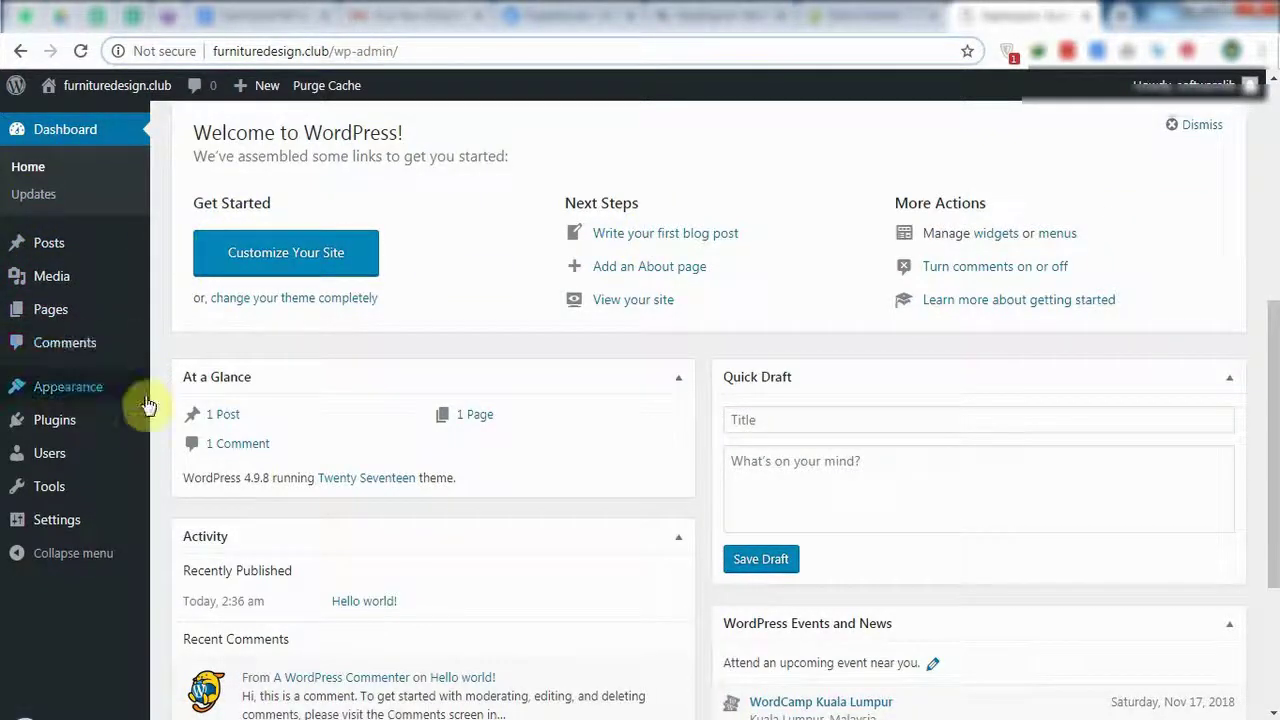
mouse_move(126, 243)
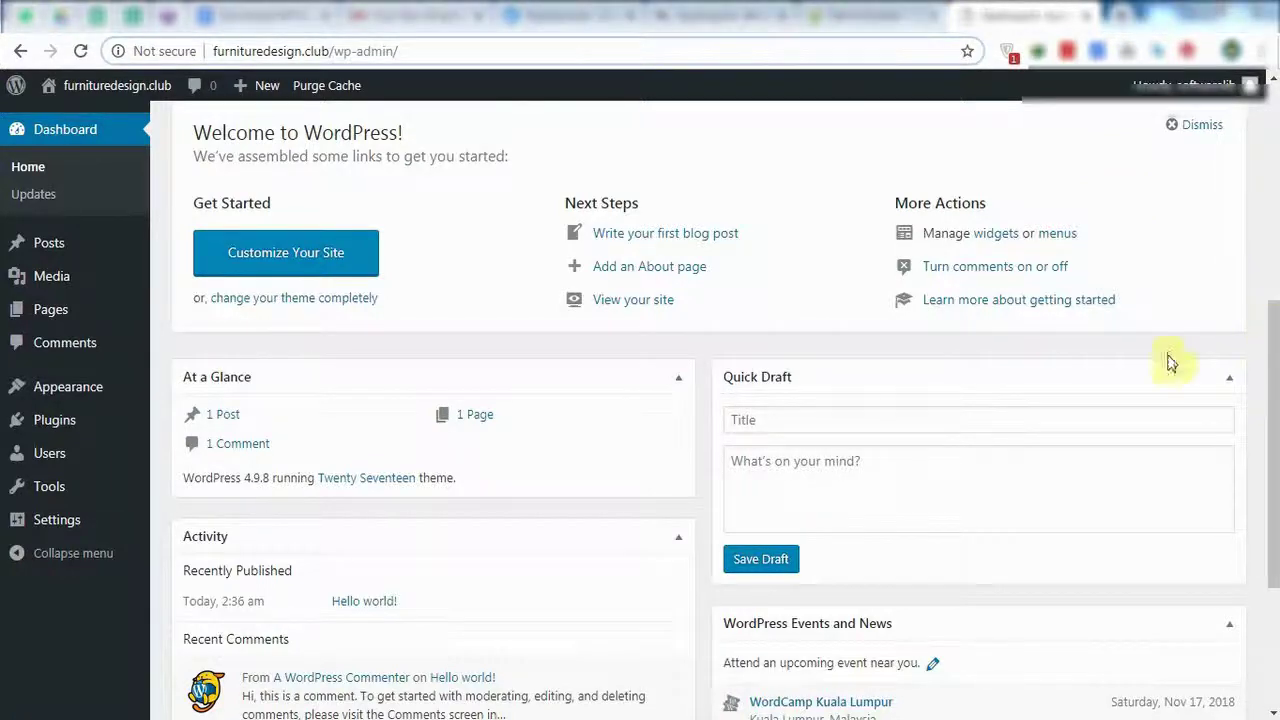
scroll(1203, 362, "up", 2)
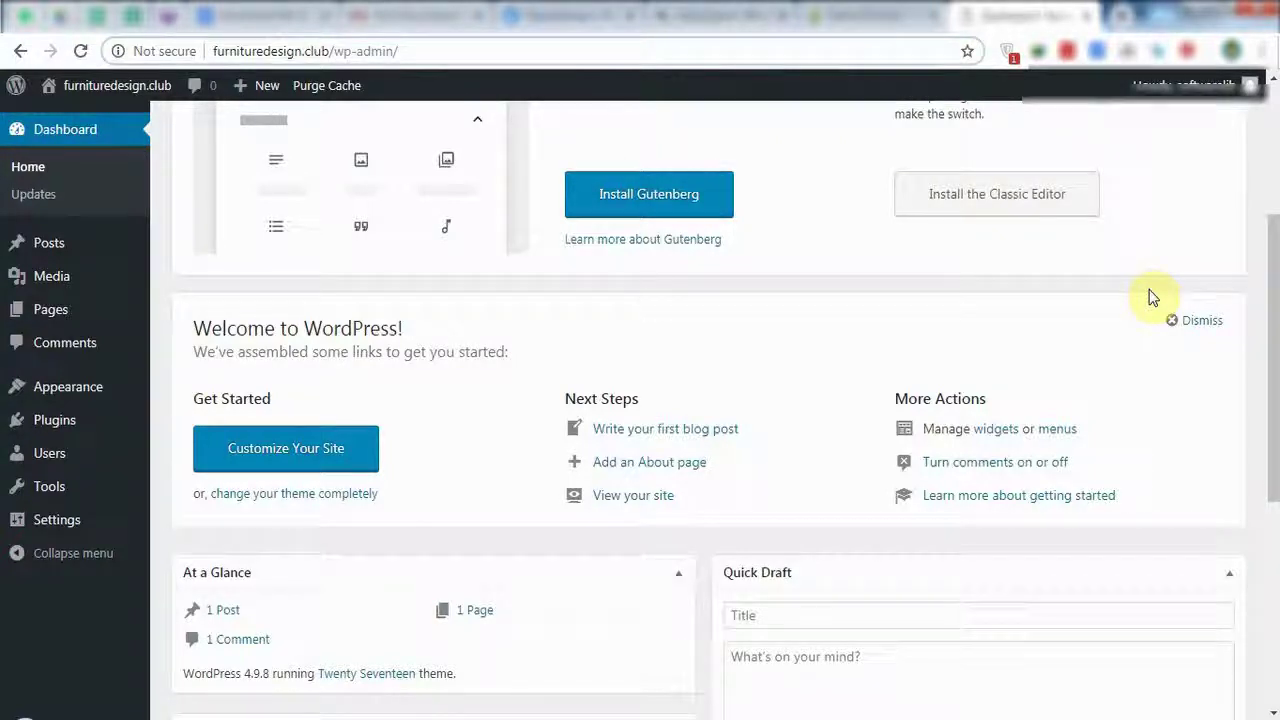
scroll(1150, 297, "up", 3)
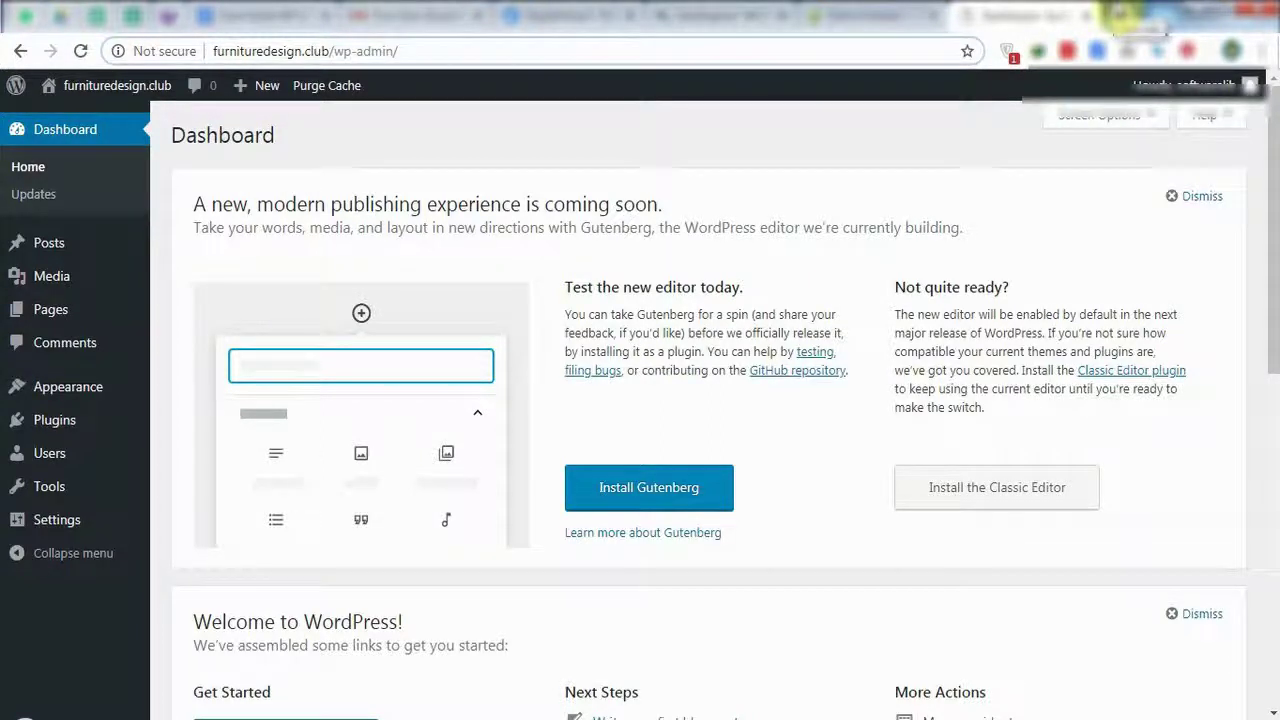
left_click(1120, 15)
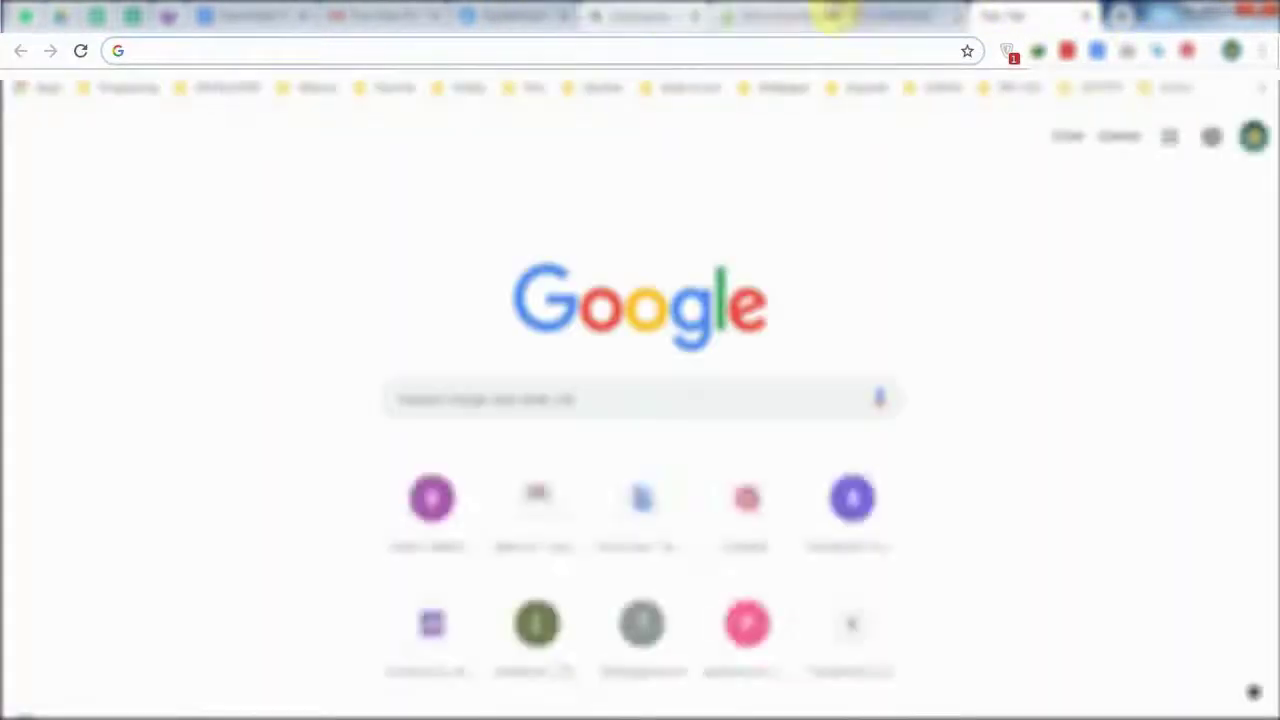
Copy the domain into a new tab and load furnituredesign.club with port 22222.
left_click(915, 15)
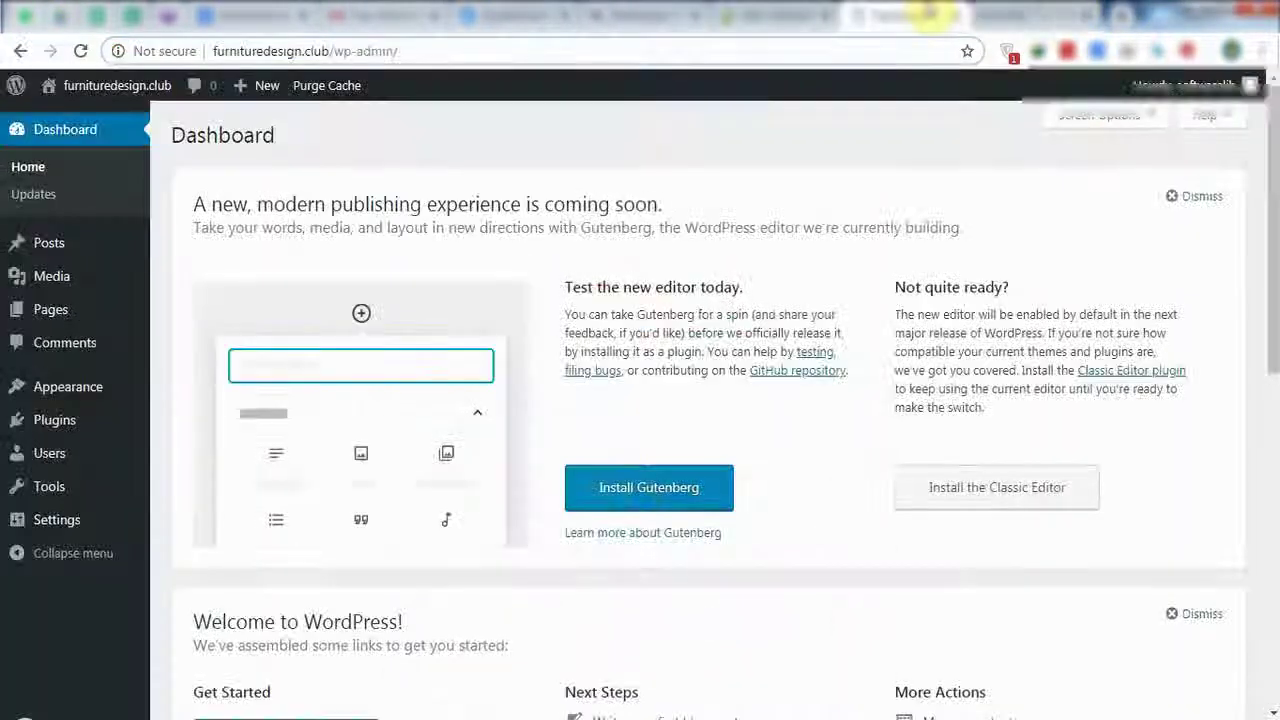
left_click(327, 51)
left_click(327, 51)
left_click_drag(327, 51, 140, 51)
key("ctrl+c")
key("ctrl+t")
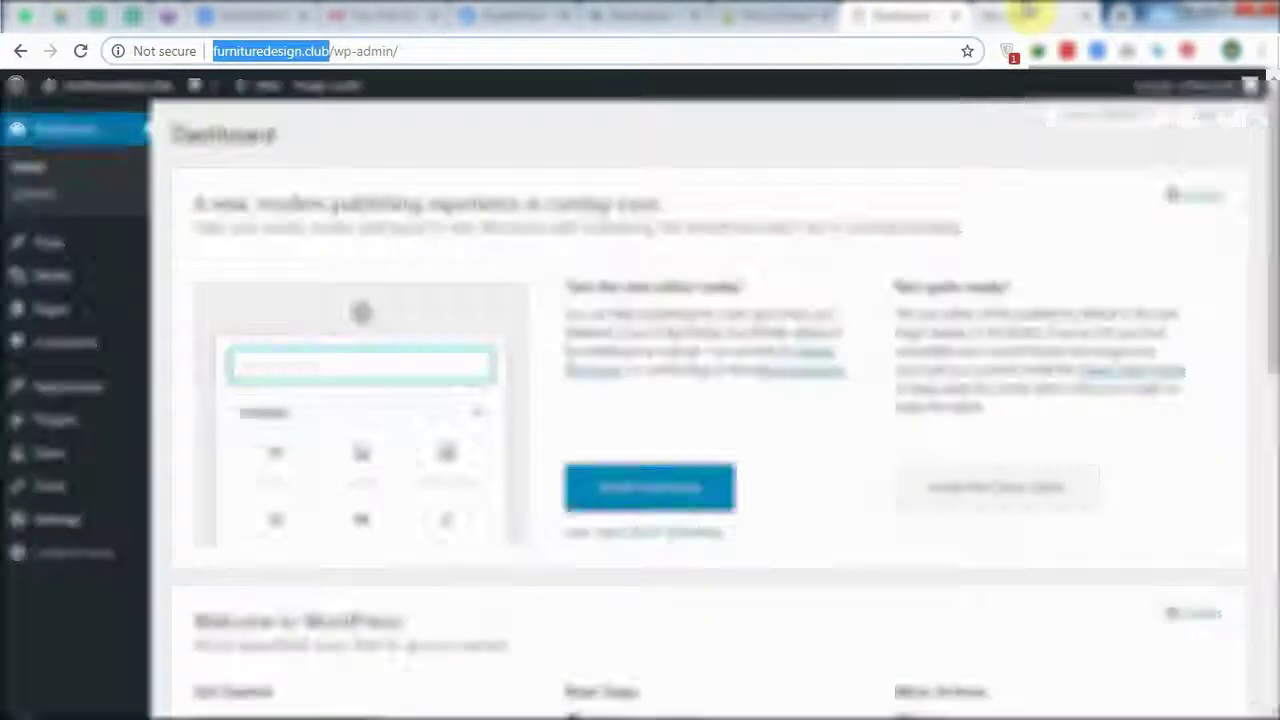
key("ctrl+v")
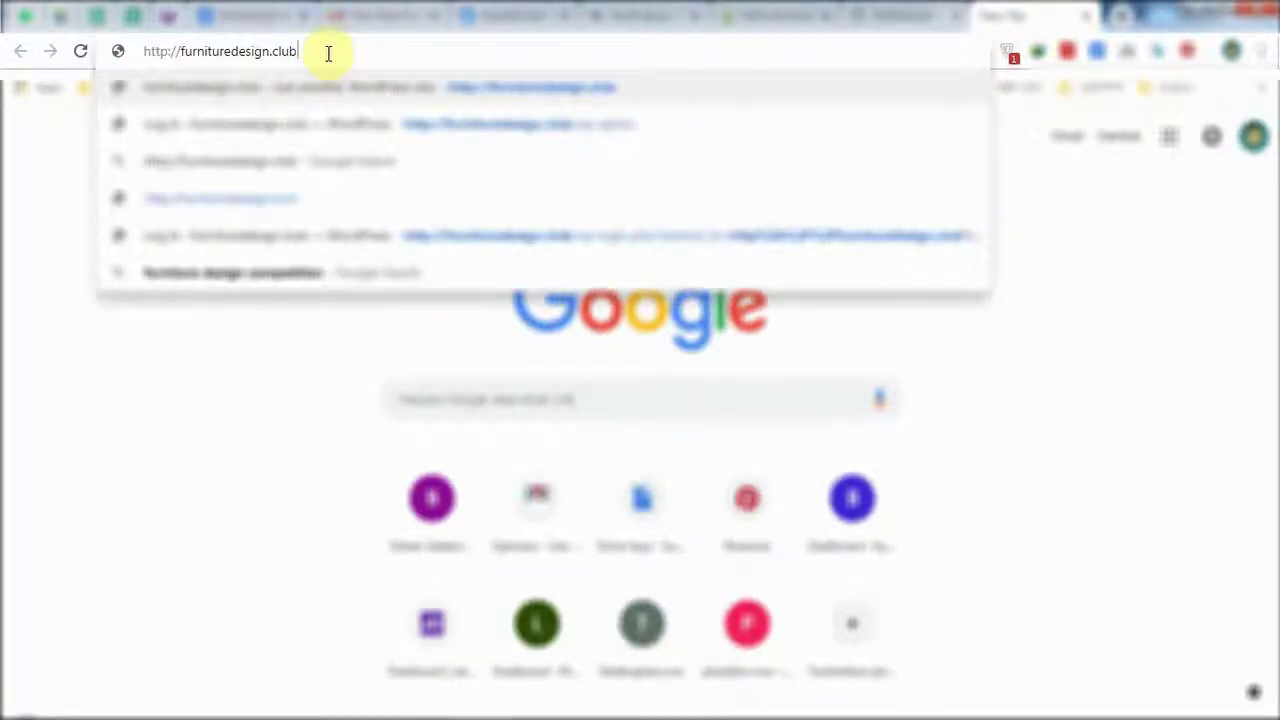
type("/")
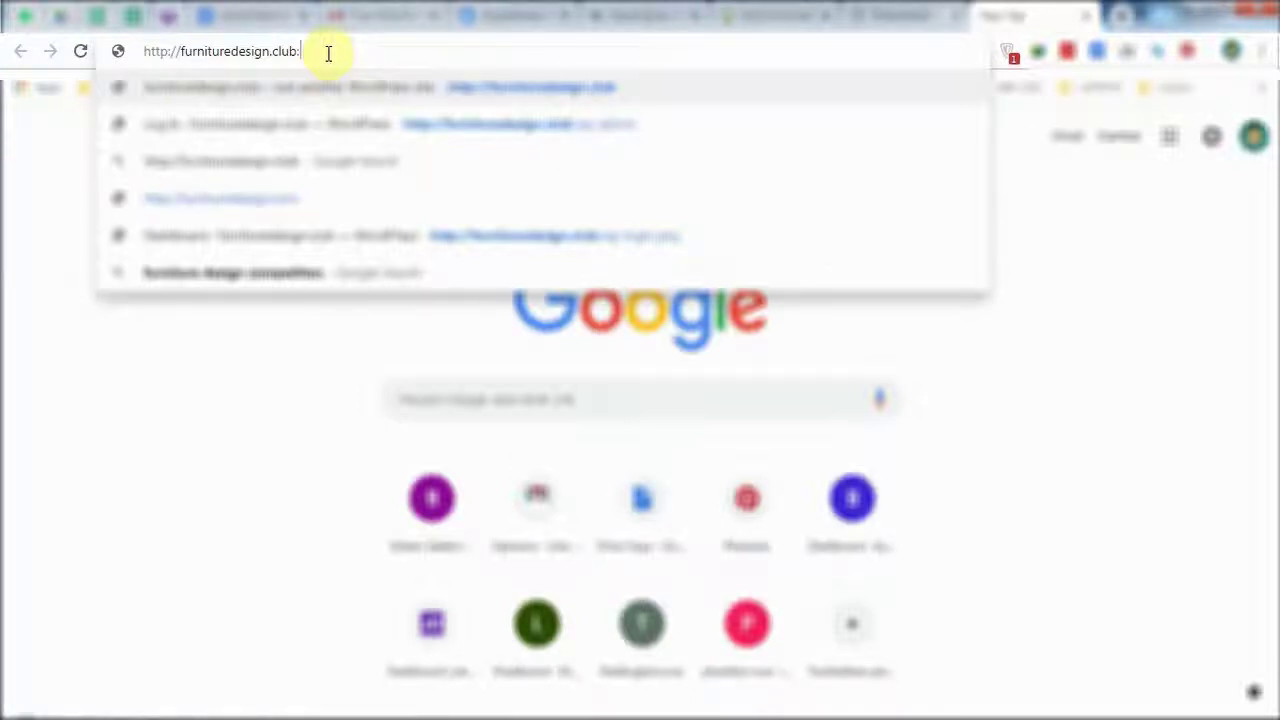
type("222")
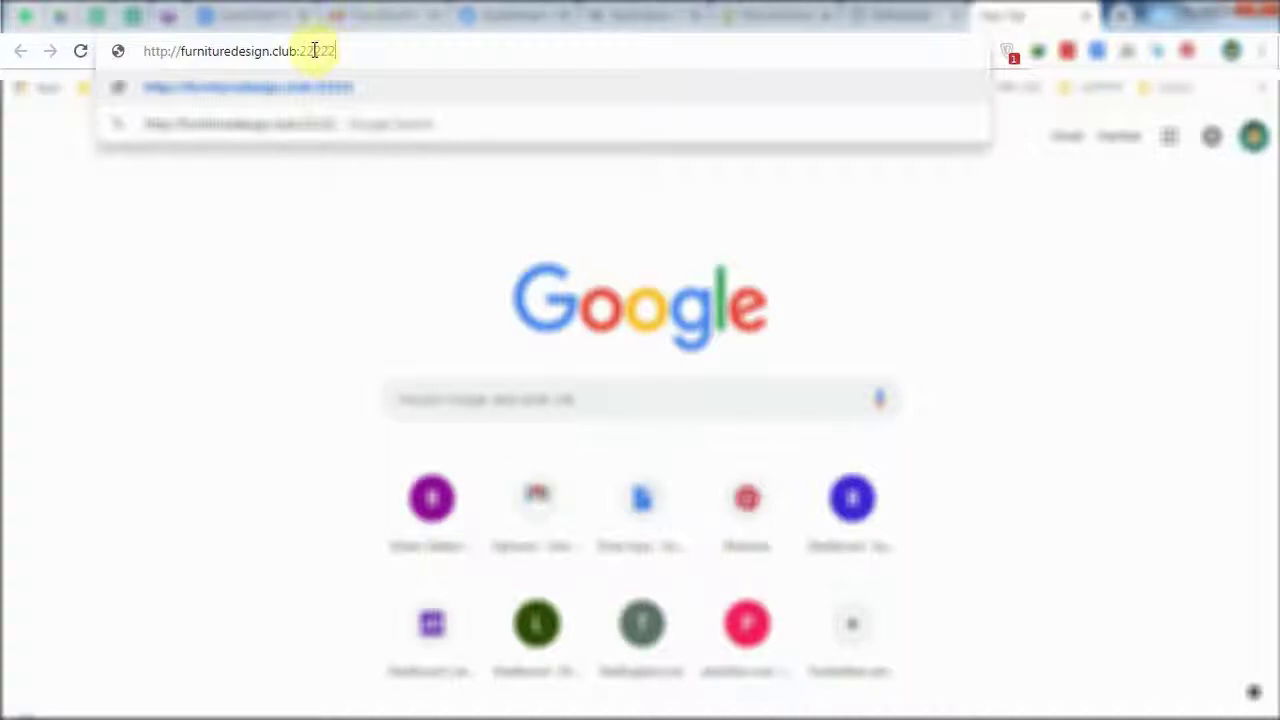
double_click(334, 51)
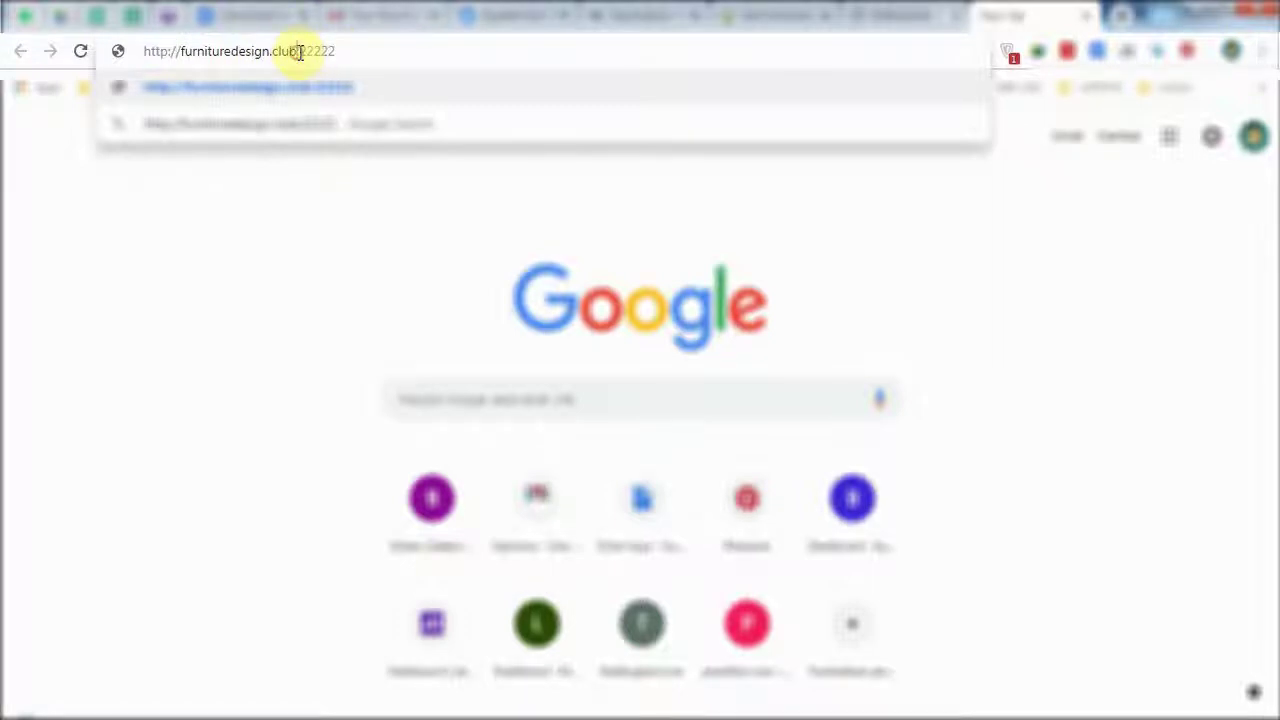
left_click_drag(300, 51, 325, 48)
left_click_drag(302, 52, 338, 53)
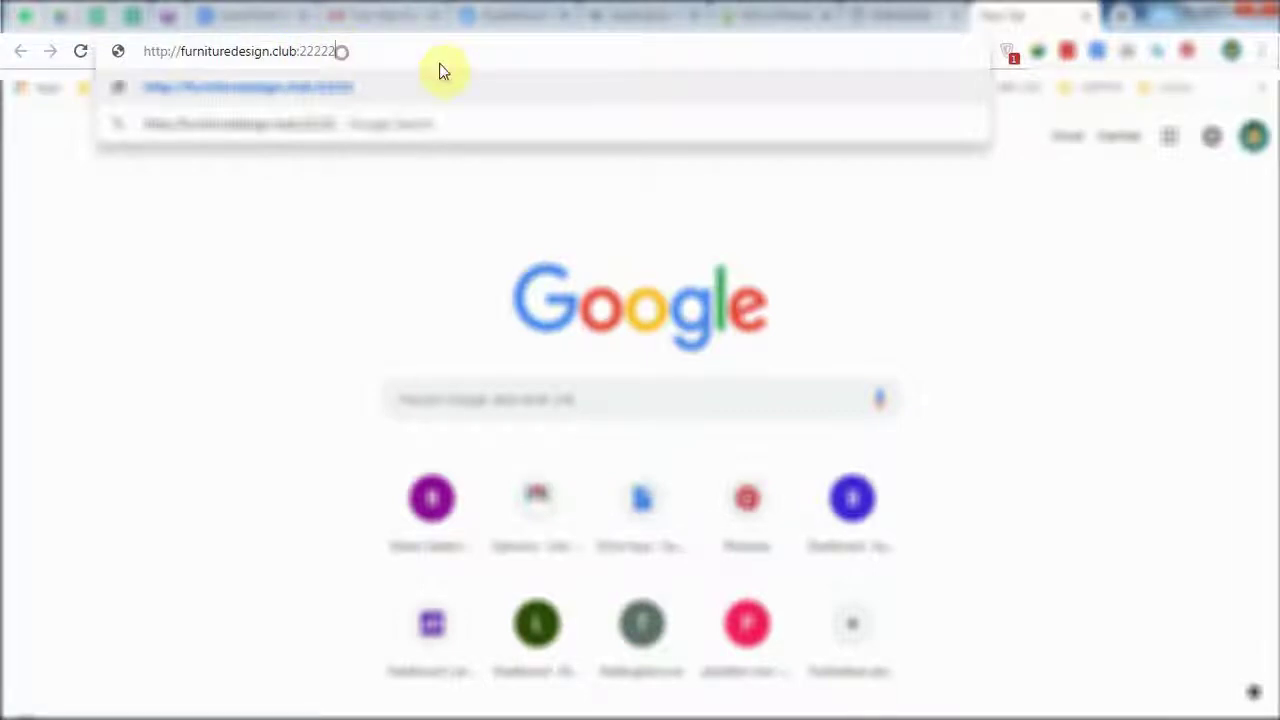
key("Return")
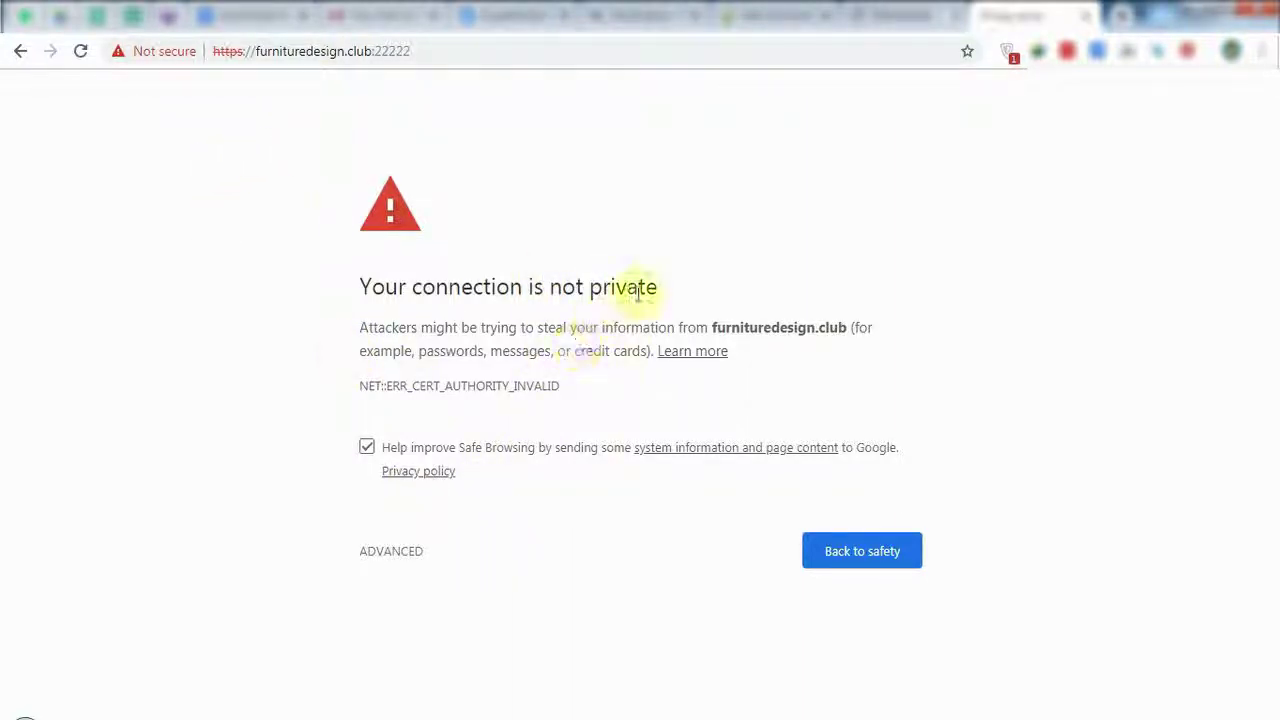
Proceed past the security warning, then retry furnituredesign.club without the port and close the ZenMate tab.
left_click(391, 553)
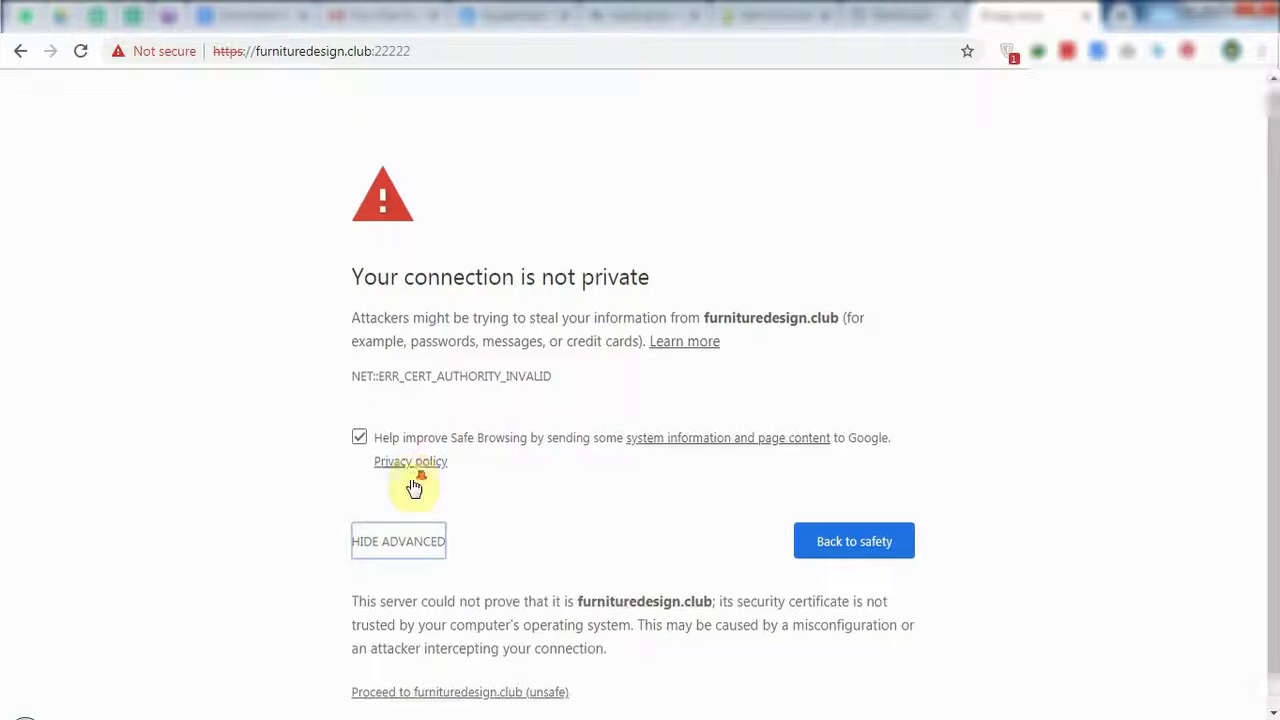
left_click(416, 665)
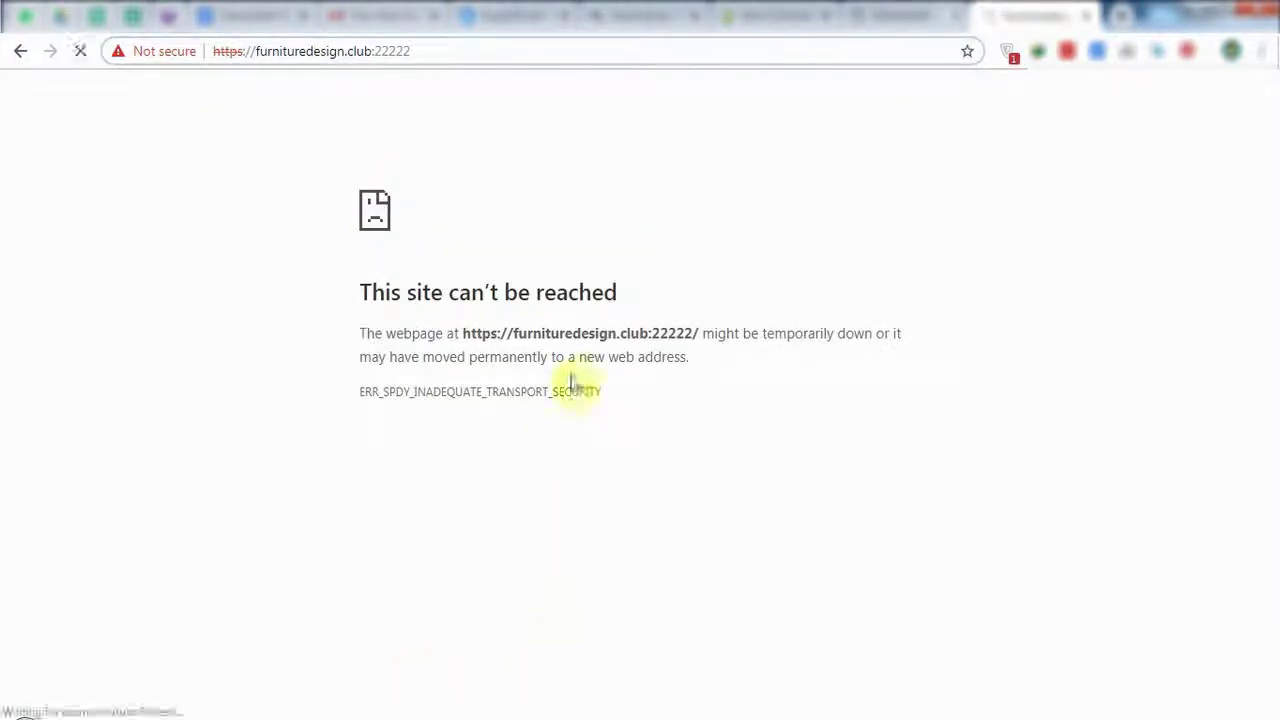
left_click_drag(442, 391, 543, 391)
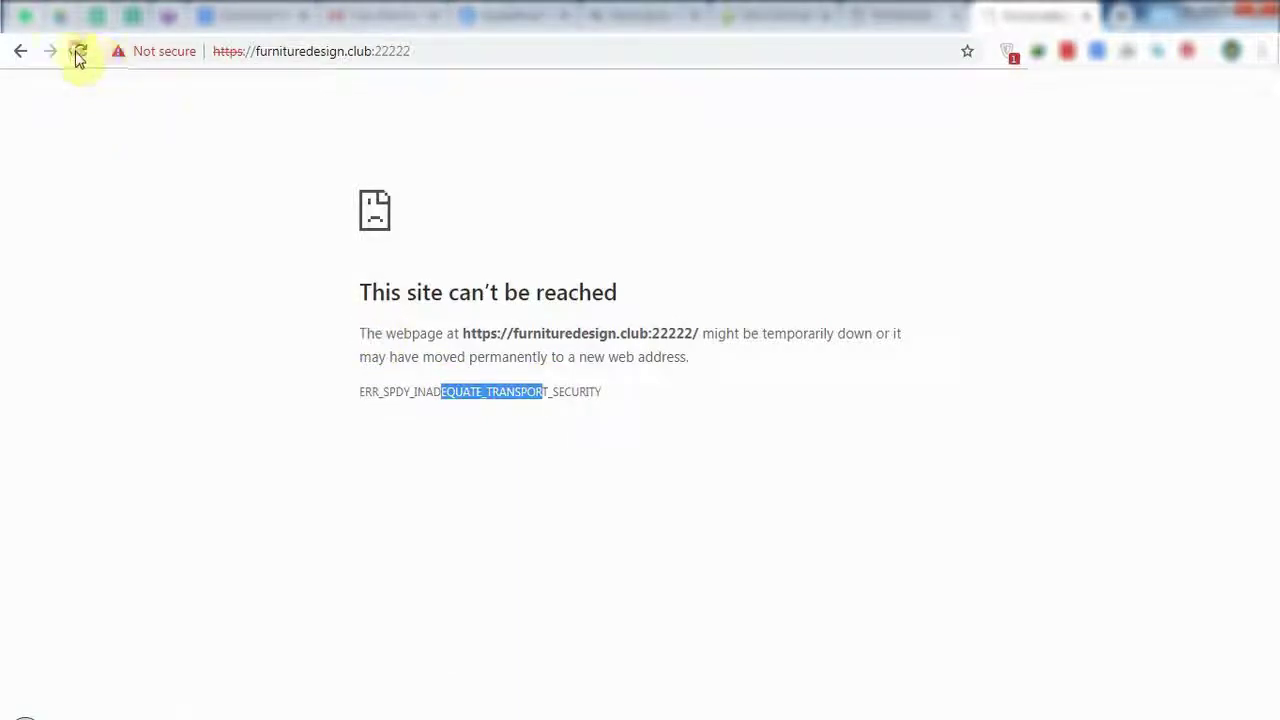
left_click(80, 51)
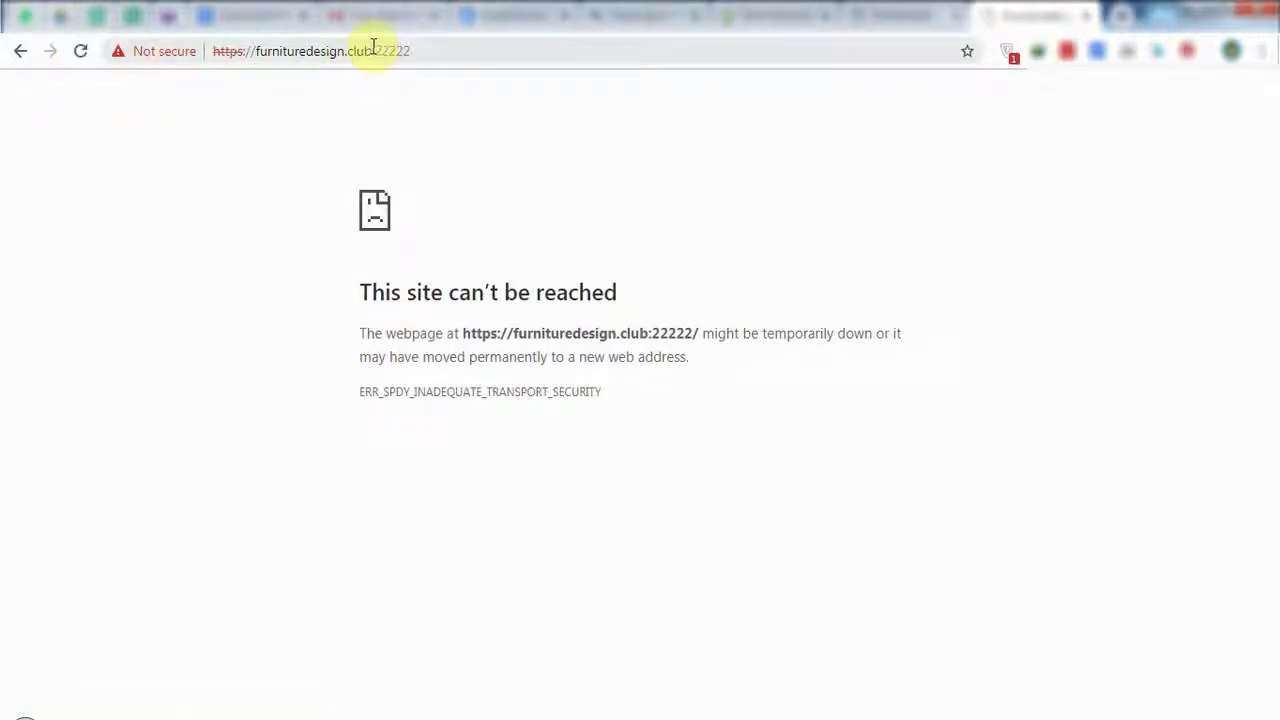
left_click_drag(371, 51, 491, 51)
key("BackSpace")
key("Return")
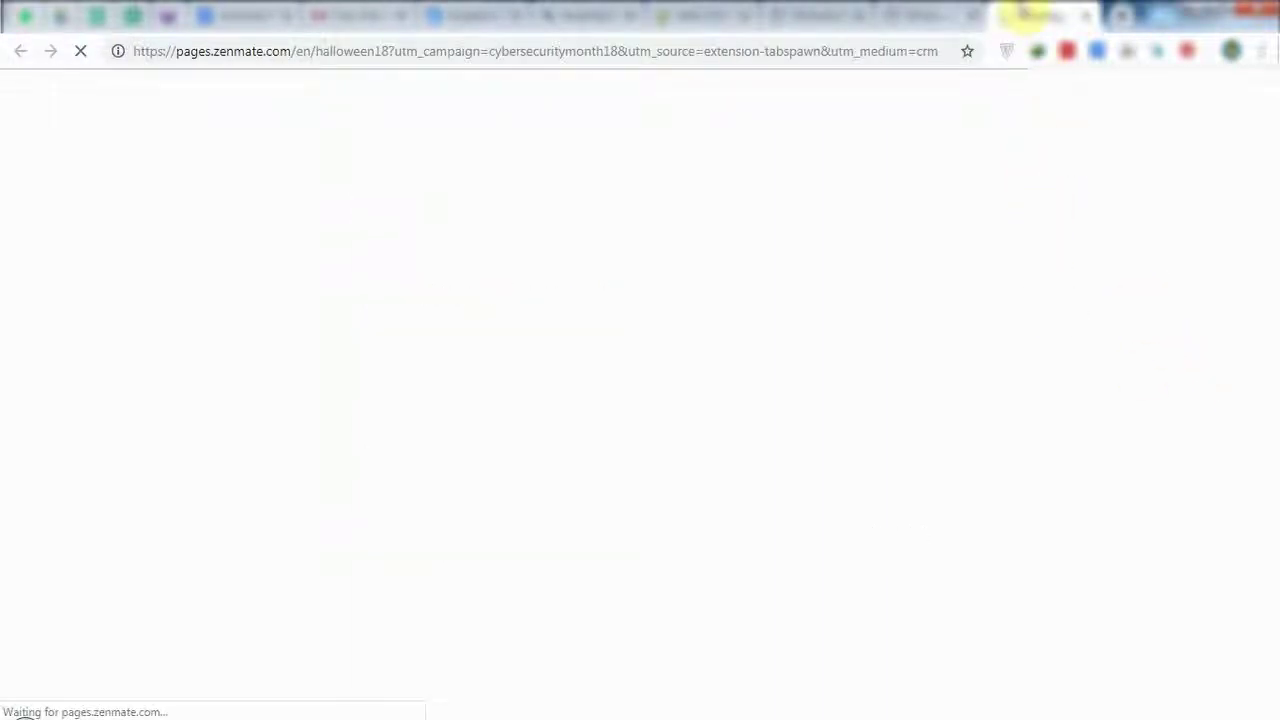
middle_click(1020, 14)
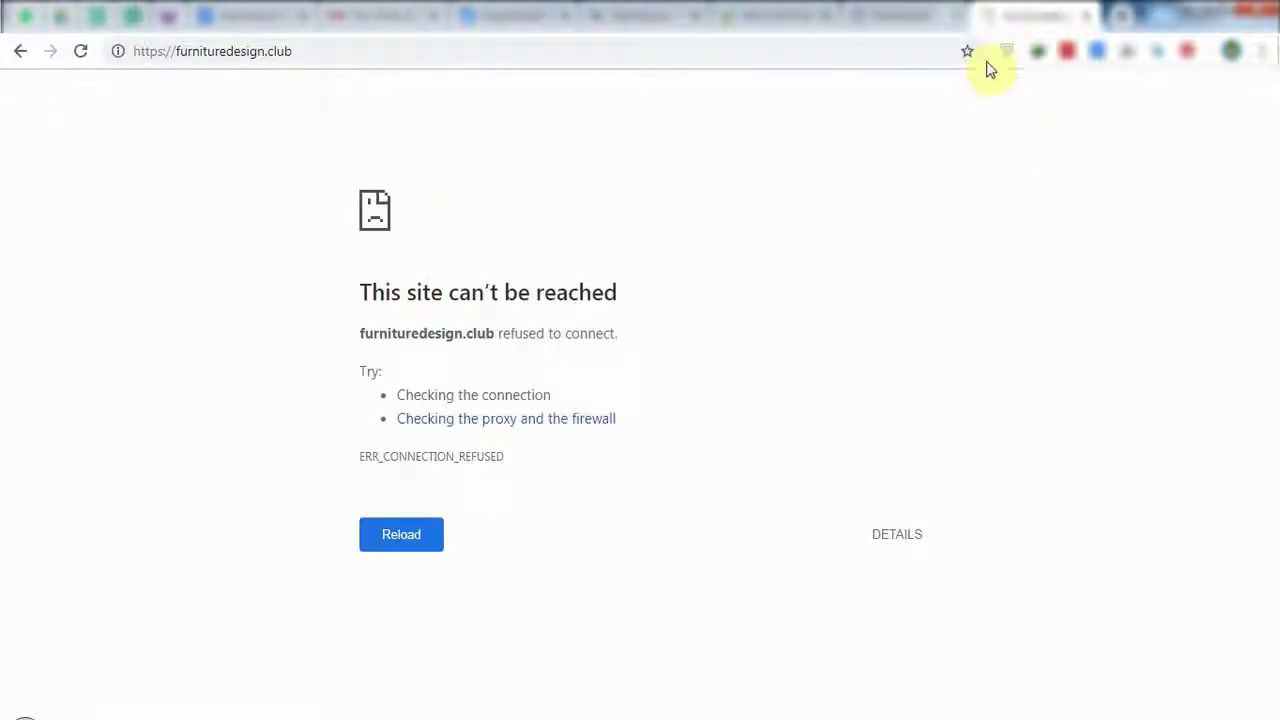
Turn ZenMate protection on and reload furnituredesign.club:22222, which still shows the transport security error.
left_click(1006, 53)
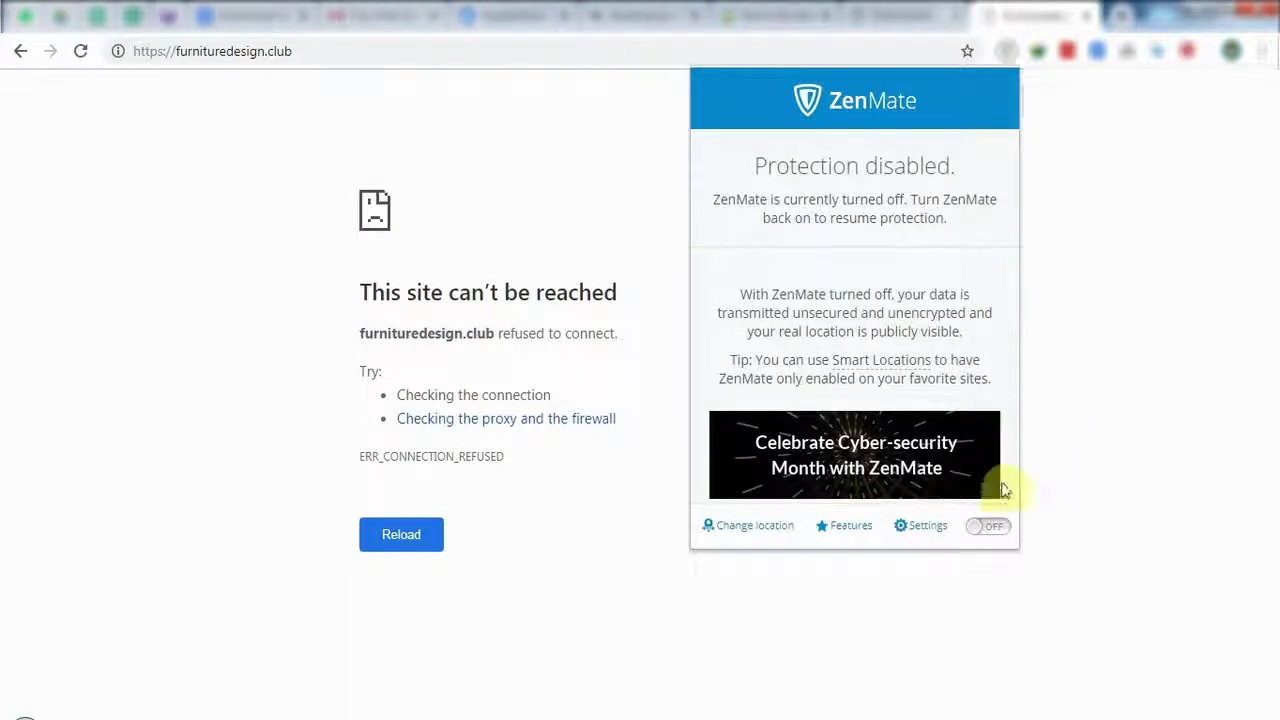
left_click(997, 527)
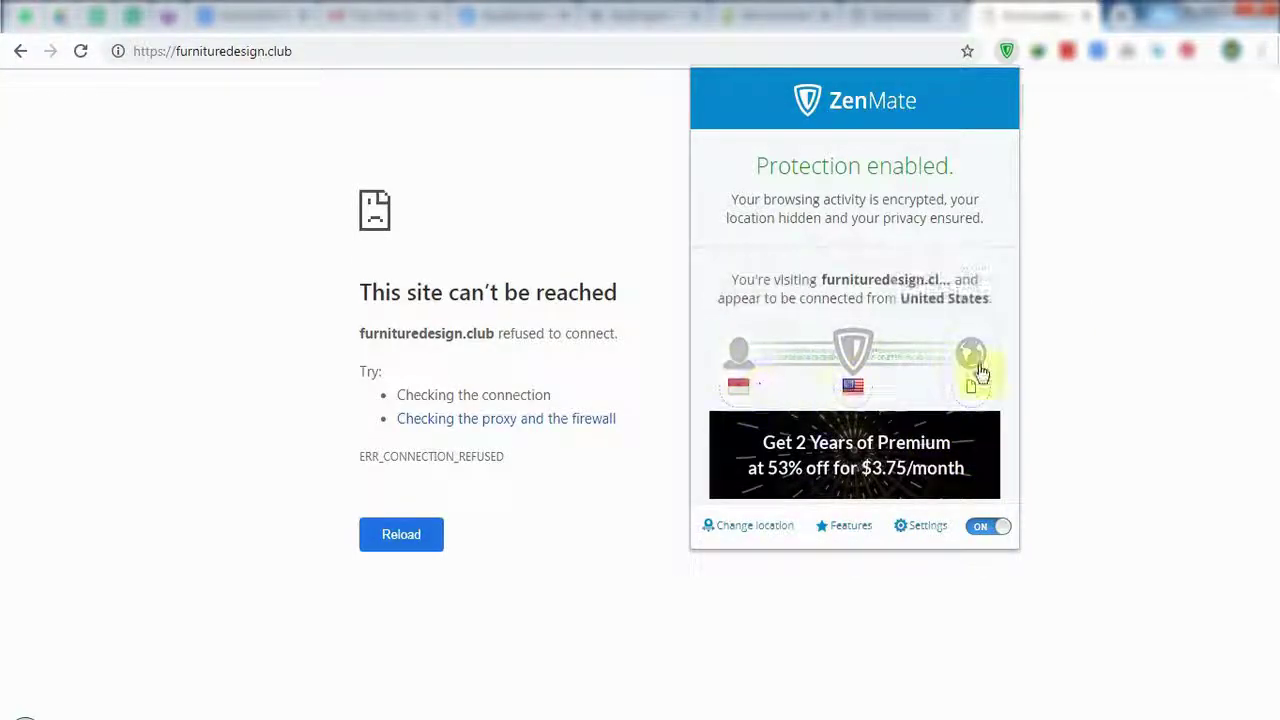
left_click(552, 520)
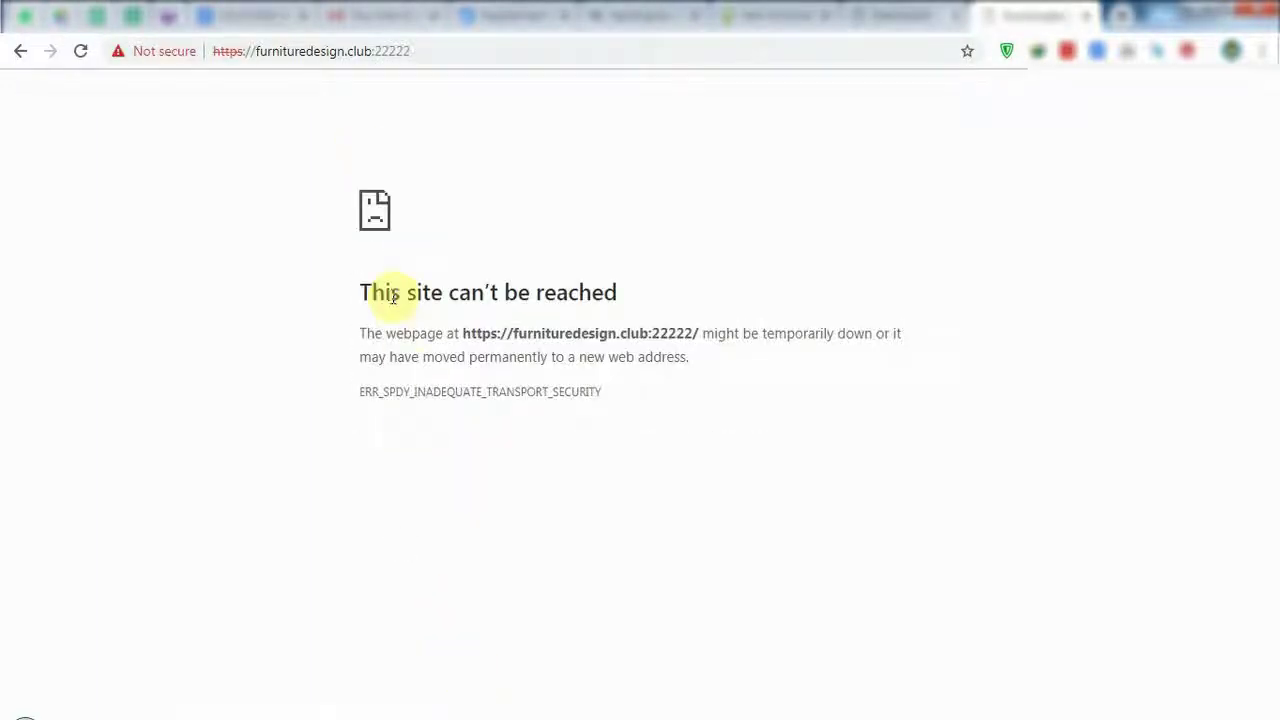
left_click(79, 53)
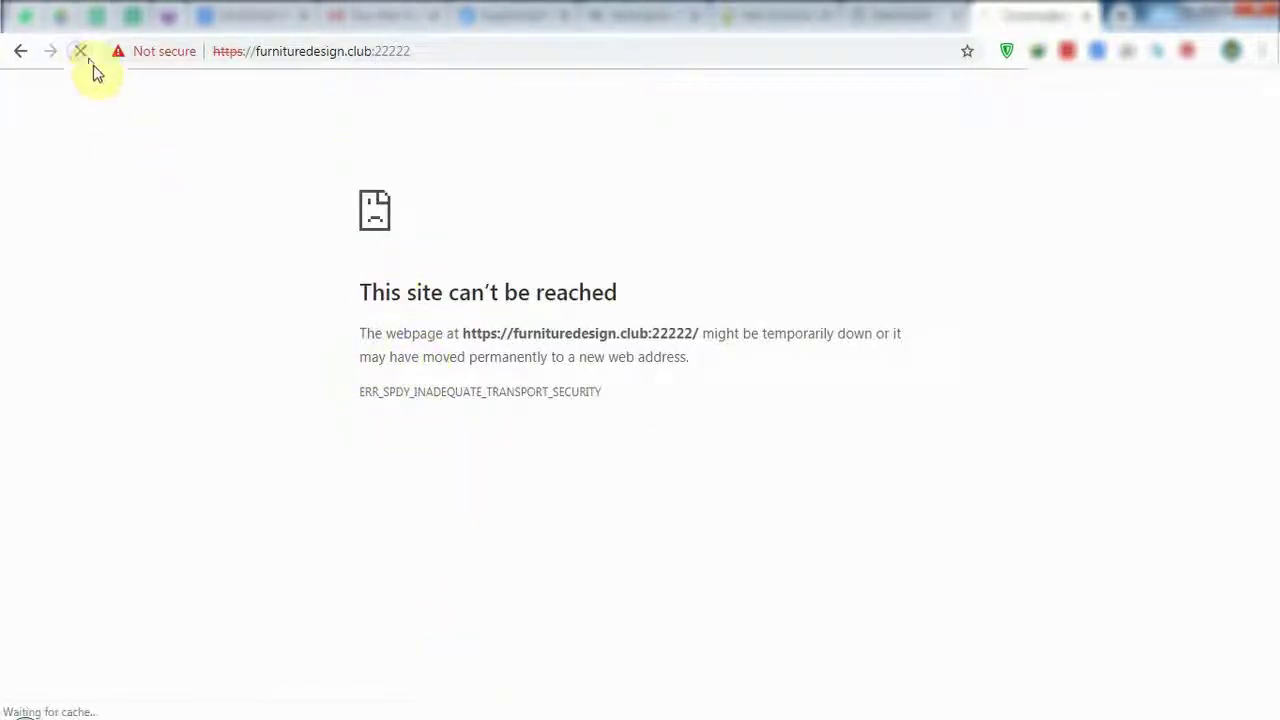
left_click(350, 50)
double_click(230, 54)
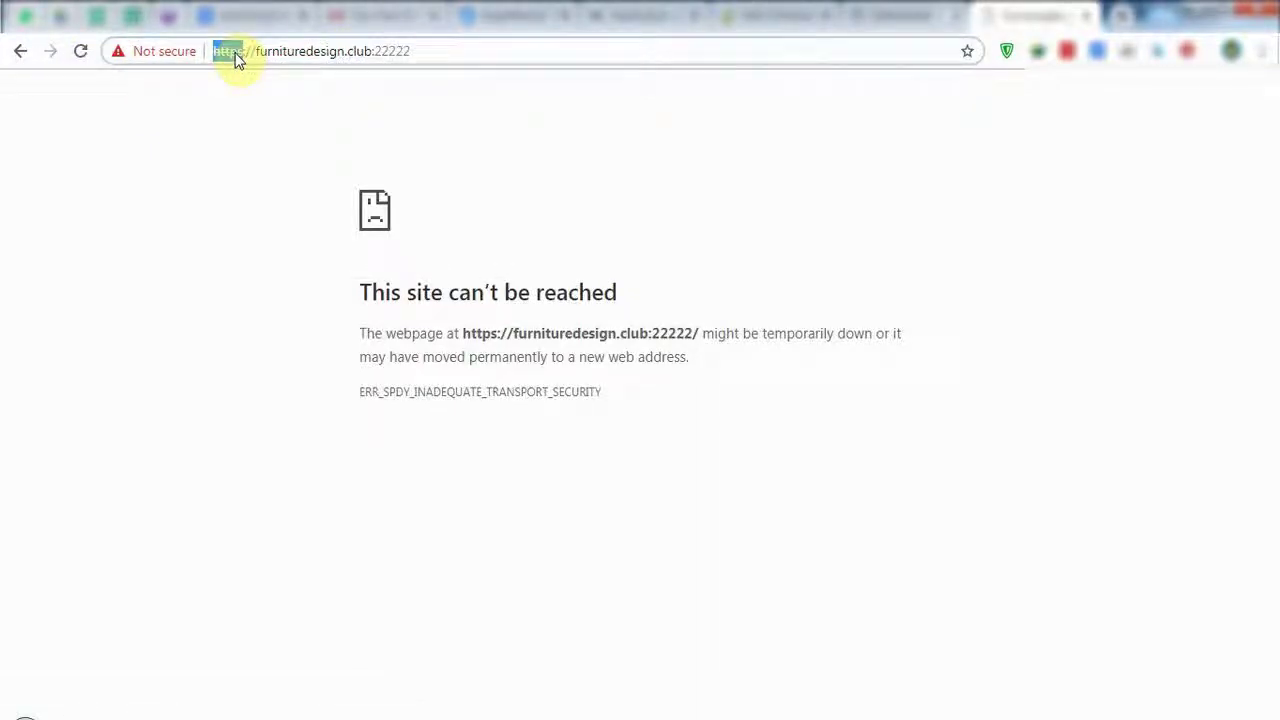
left_click(364, 52)
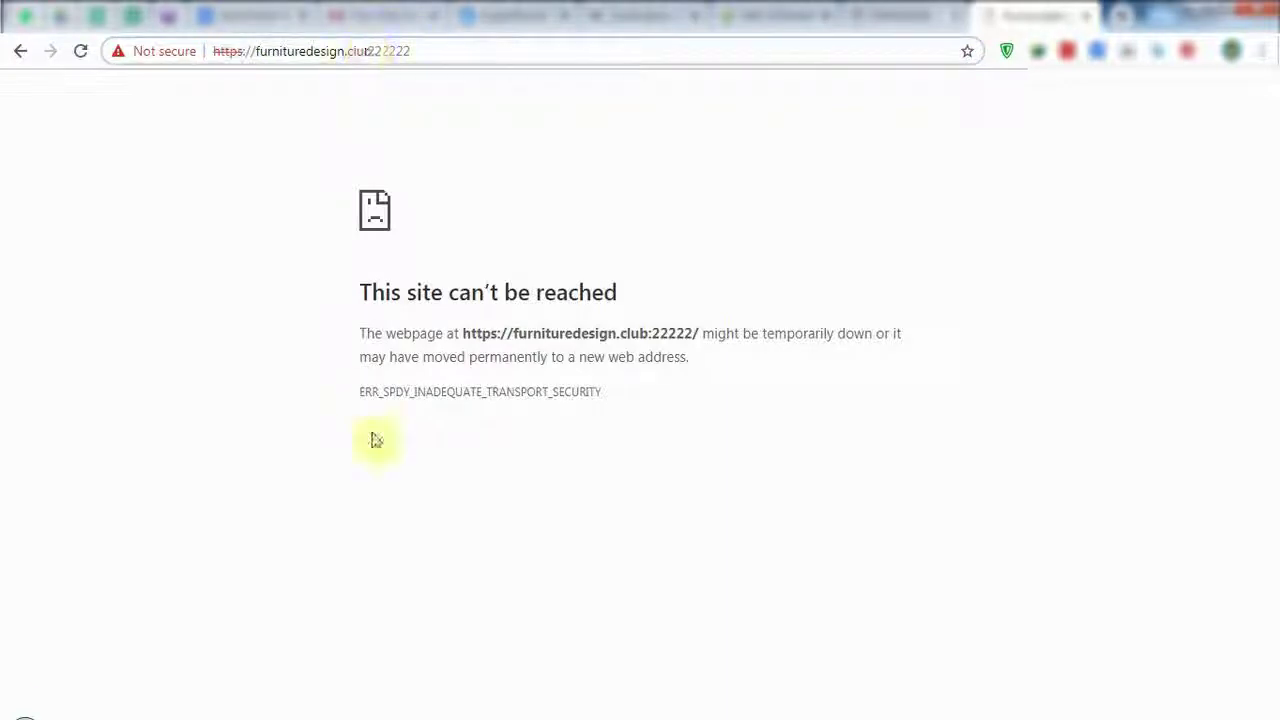
Launch FileZilla from the Start menu search and select the droplet IP 68.183.106.192 in the email.
left_click(25, 715)
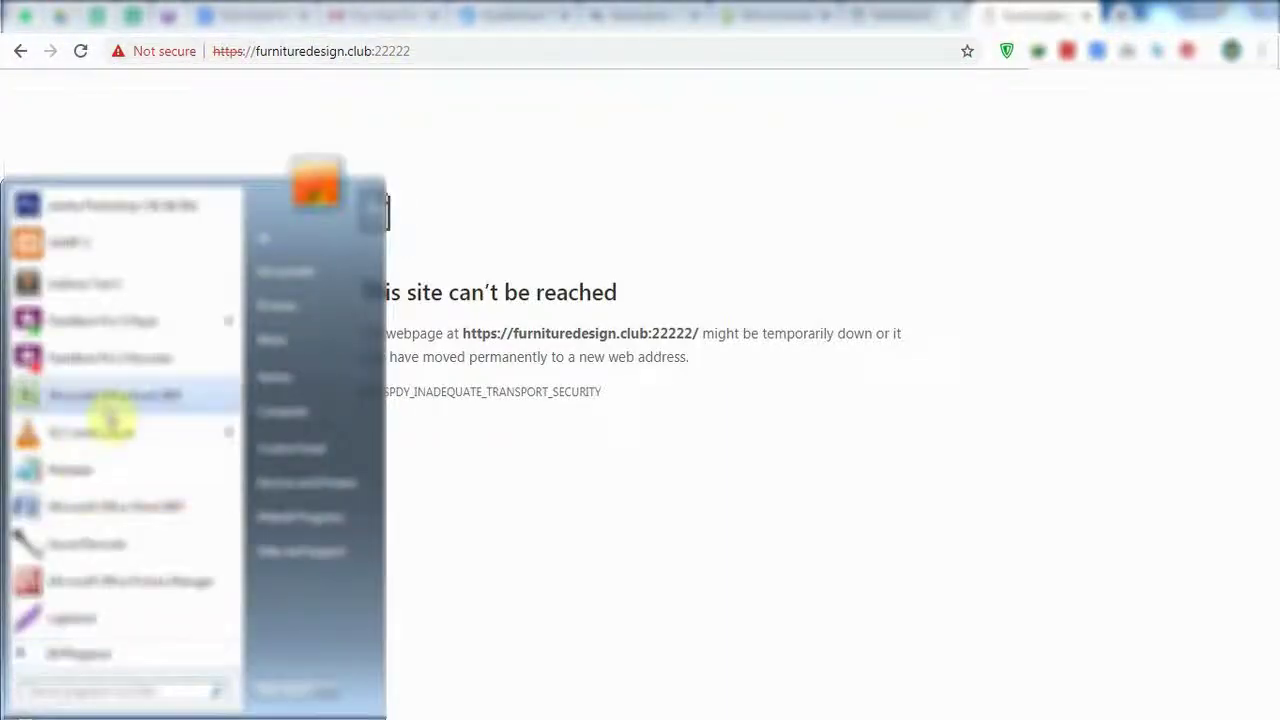
left_click(105, 658)
scroll(120, 480, "down", 5)
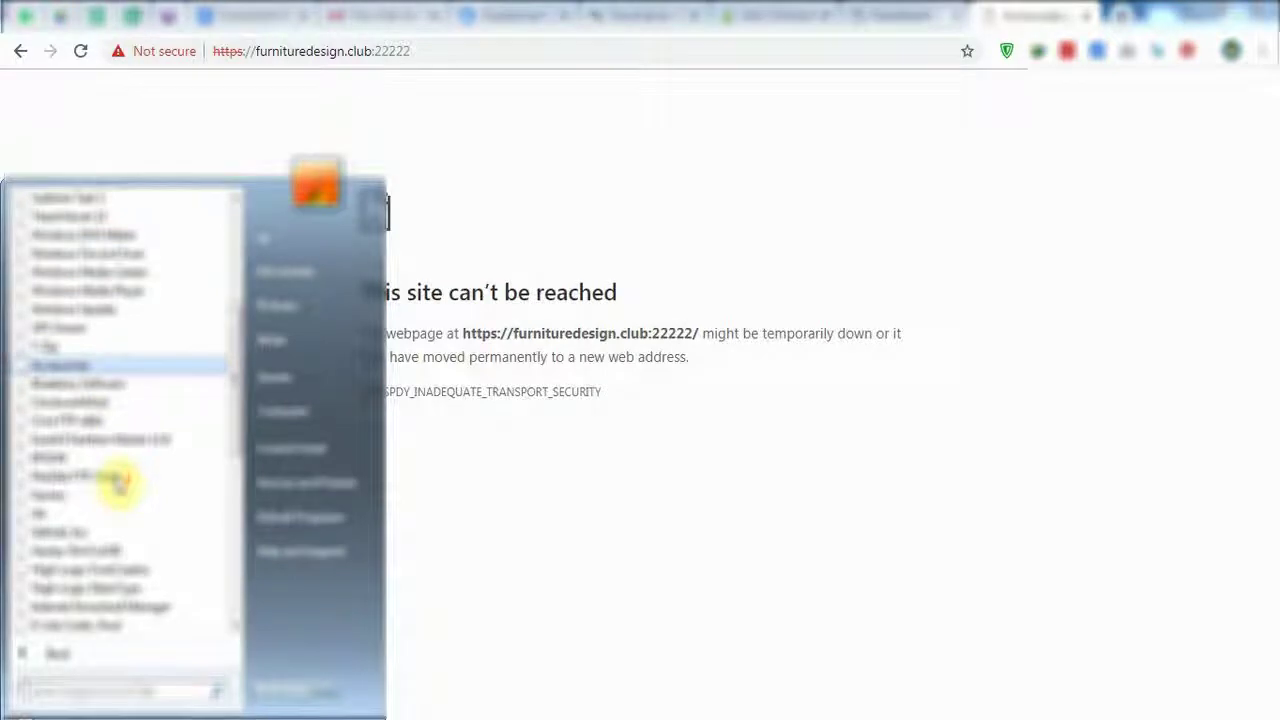
scroll(120, 485, "up", 10)
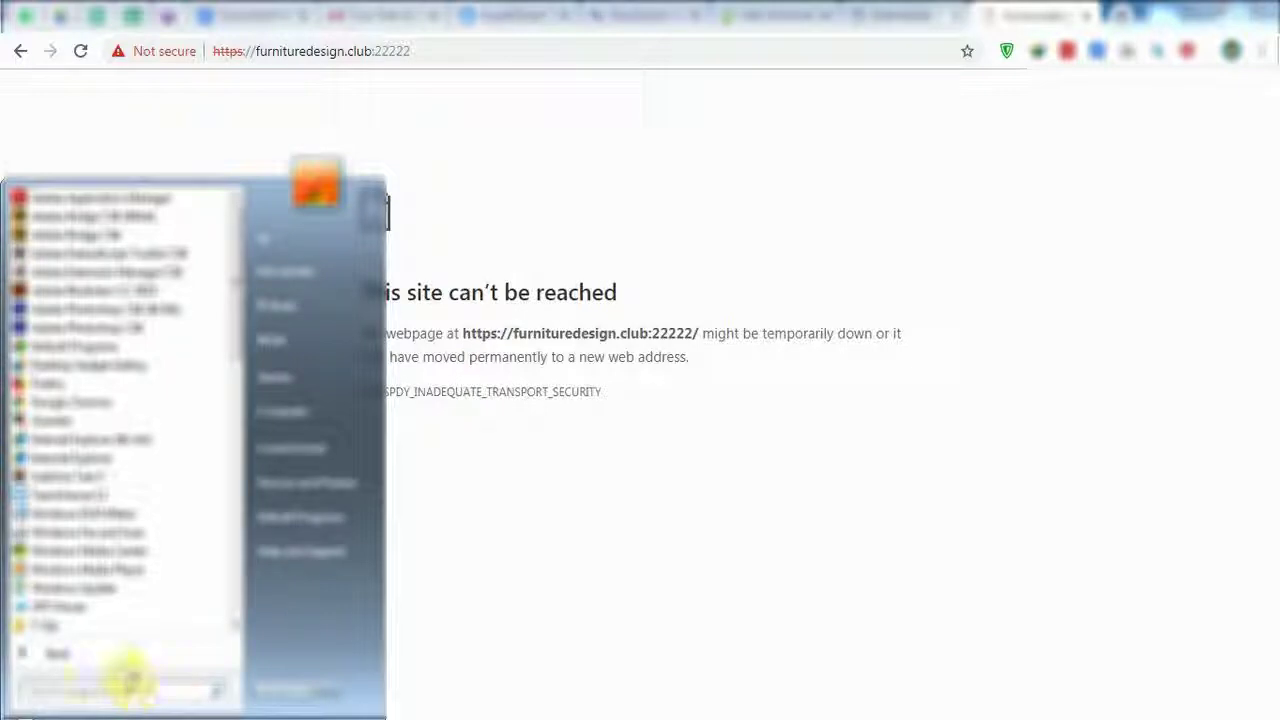
type("file")
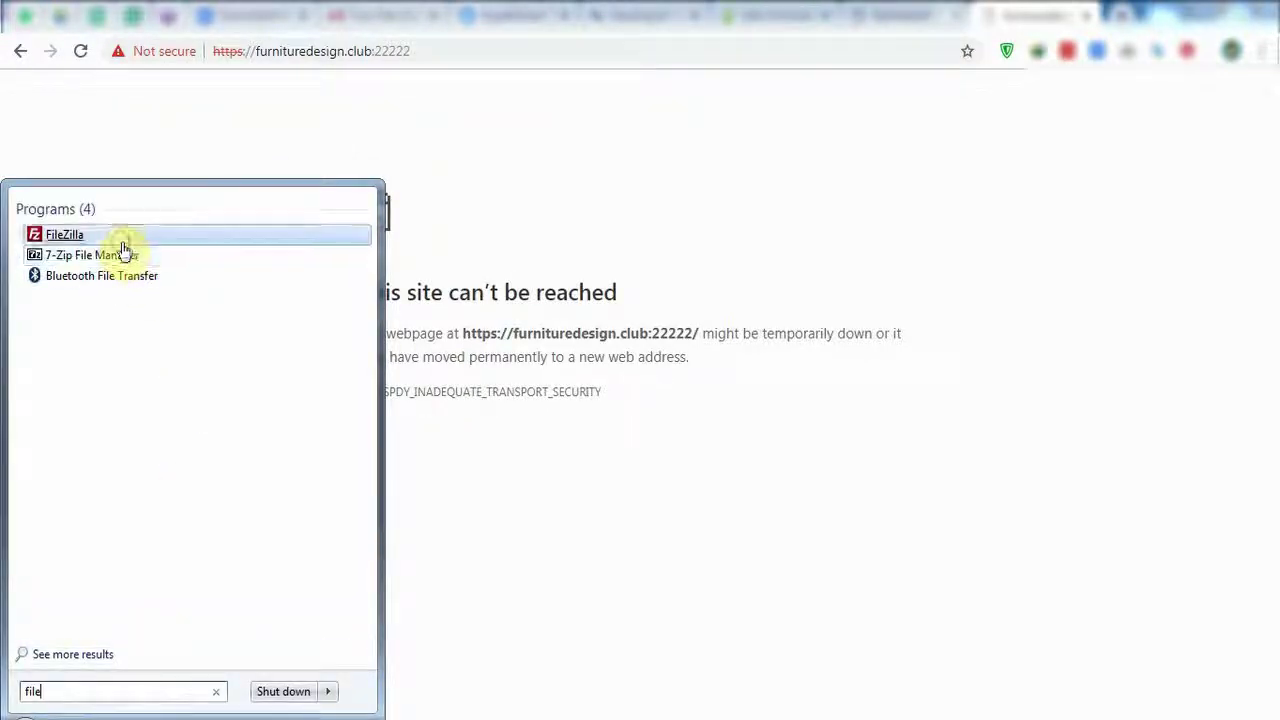
left_click(121, 238)
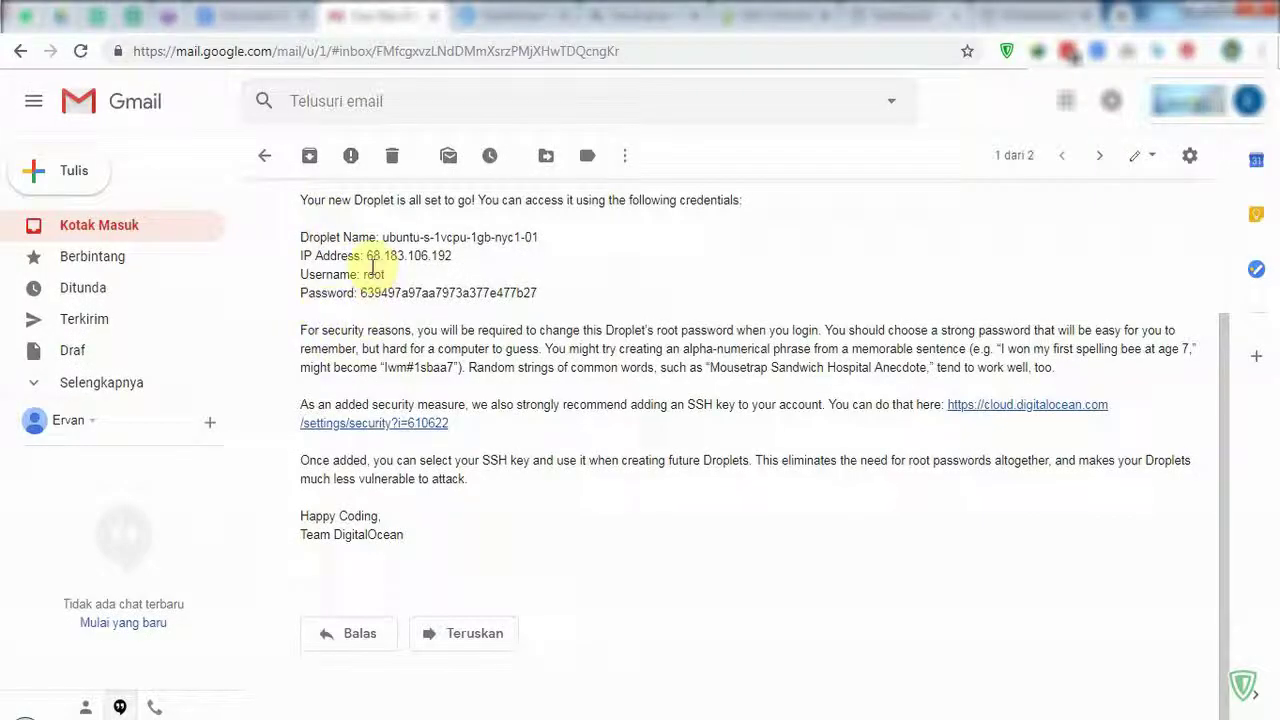
left_click_drag(368, 257, 452, 257)
right_click(457, 257)
Paste the IP 68.183.106.192 into FileZilla's Host field.
left_click(480, 266)
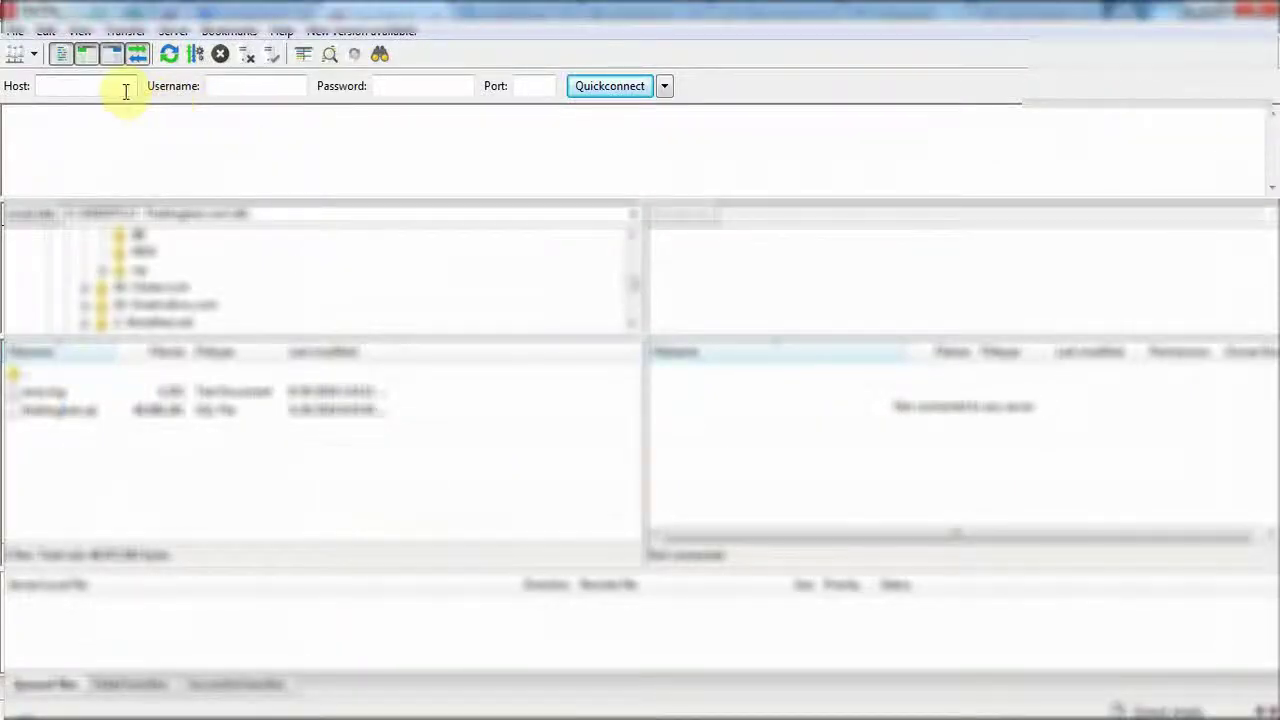
right_click(120, 86)
left_click(166, 170)
left_click(248, 89)
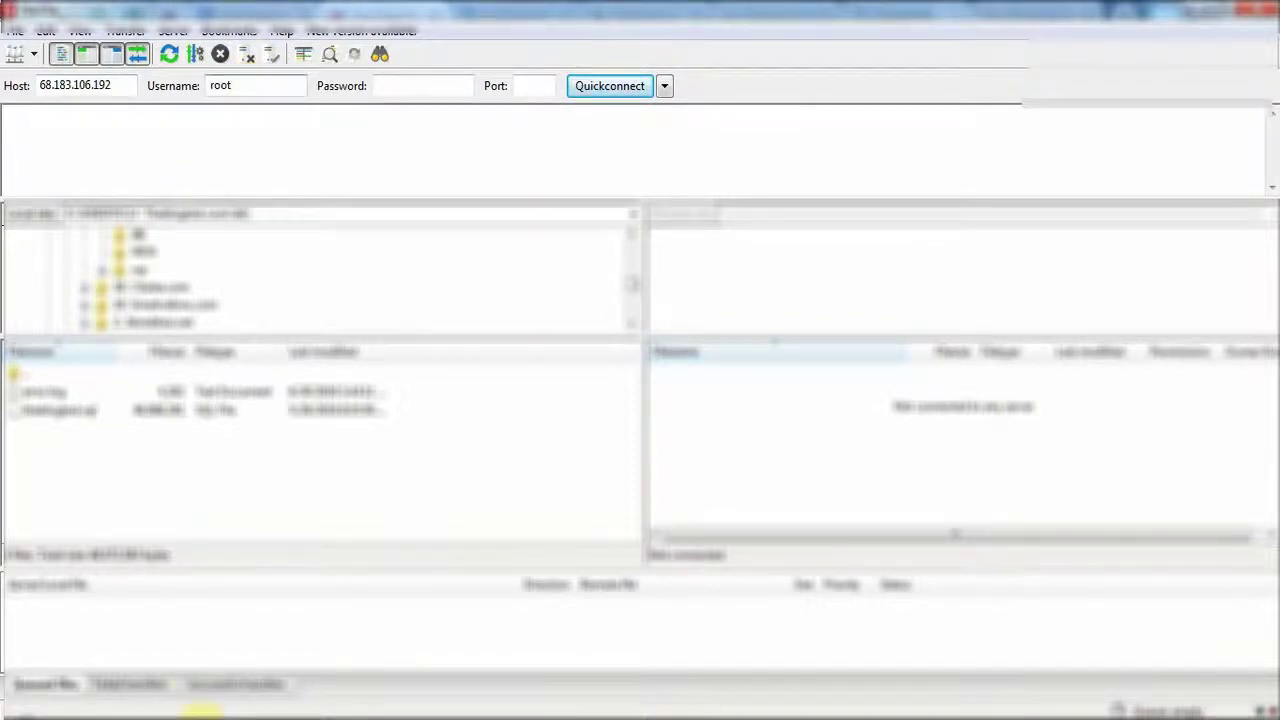
Copy the droplet password from the email into FileZilla's Password field.
key("alt+Tab")
left_click_drag(537, 292, 365, 290)
right_click(385, 290)
left_click(415, 303)
key("alt+Tab")
right_click(706, 160)
left_click(777, 320)
Set port 22, Quickconnect, and always trust the server's host key.
left_click(988, 160)
type("22")
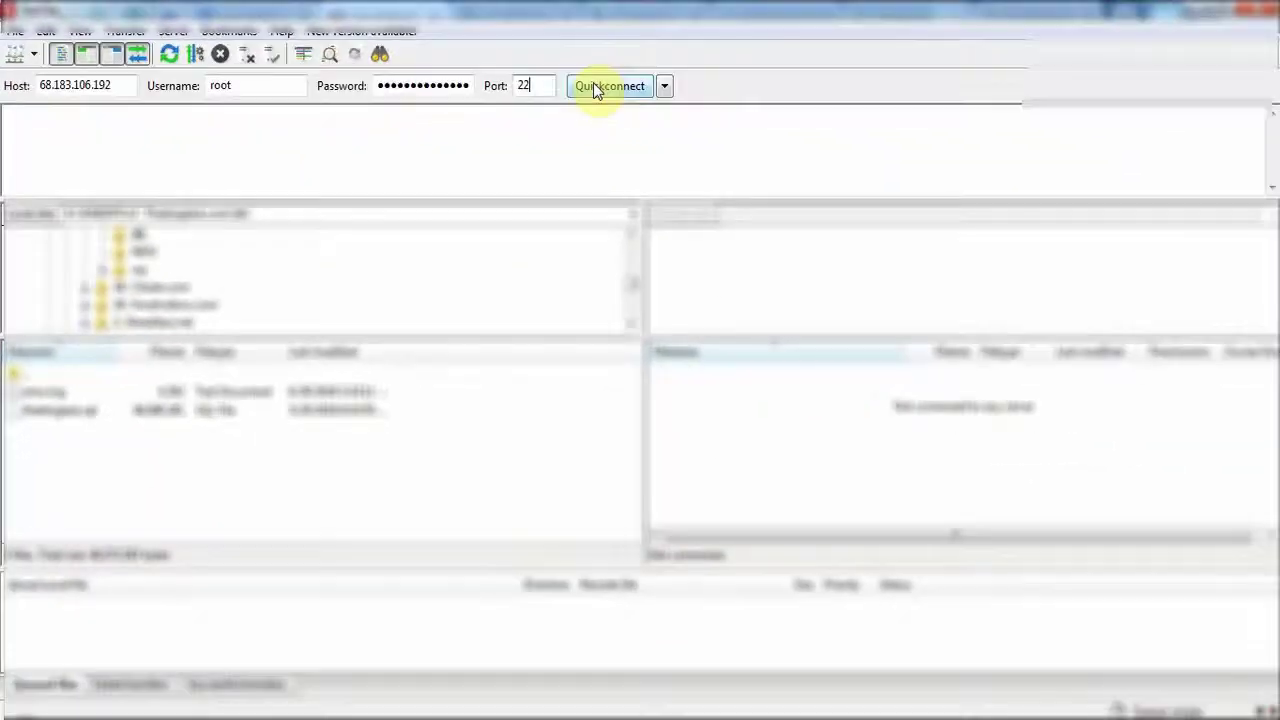
left_click(806, 118)
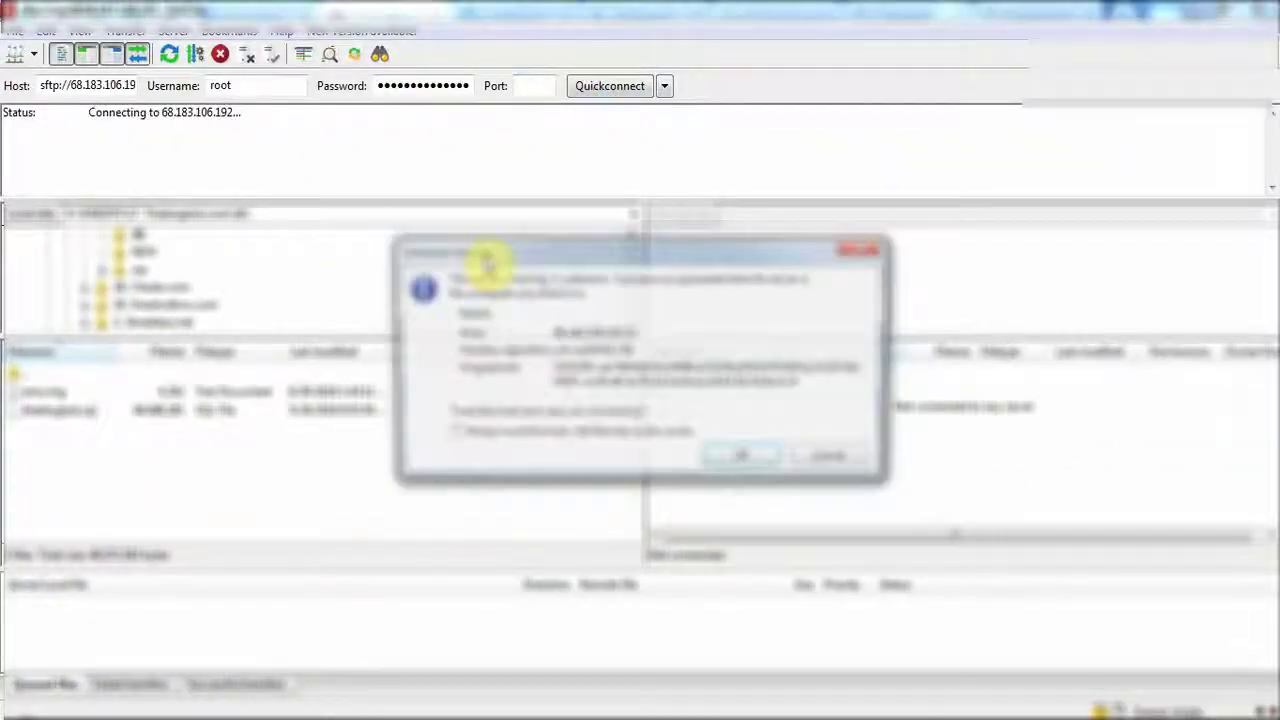
left_click(609, 434)
left_click(743, 455)
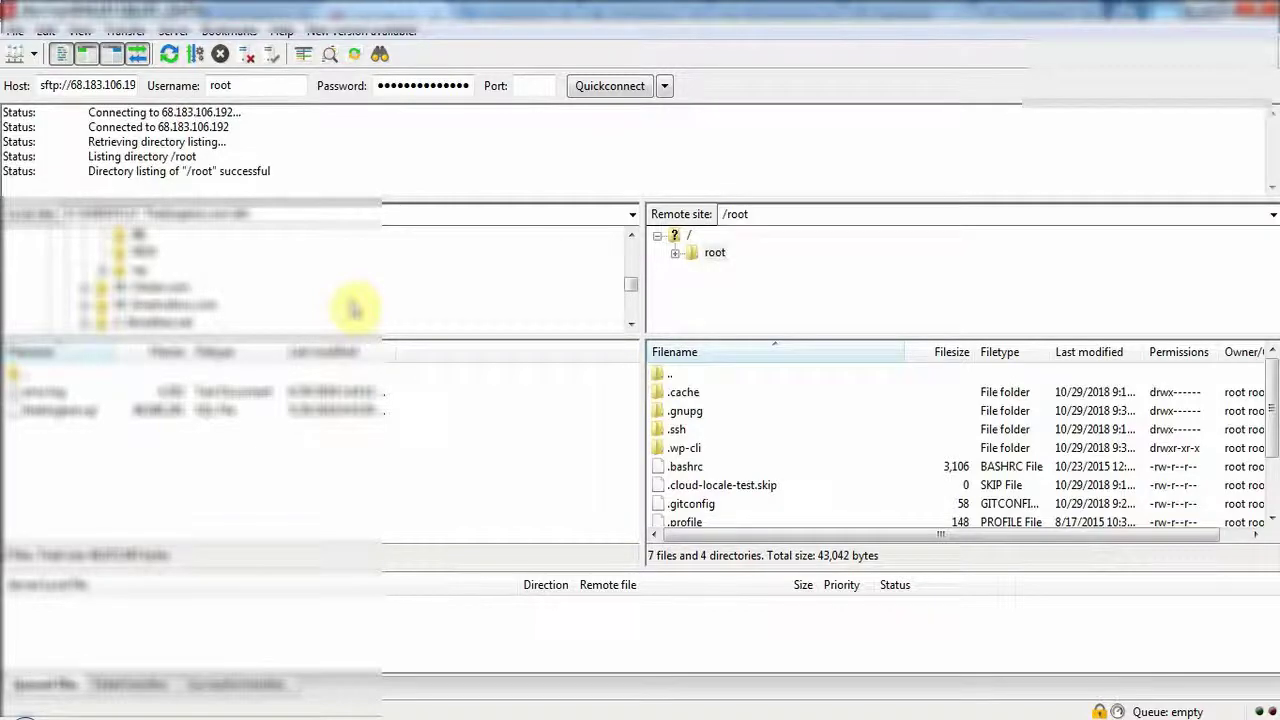
Browse the remote pane to the root directory and open the etc folder.
double_click(686, 235)
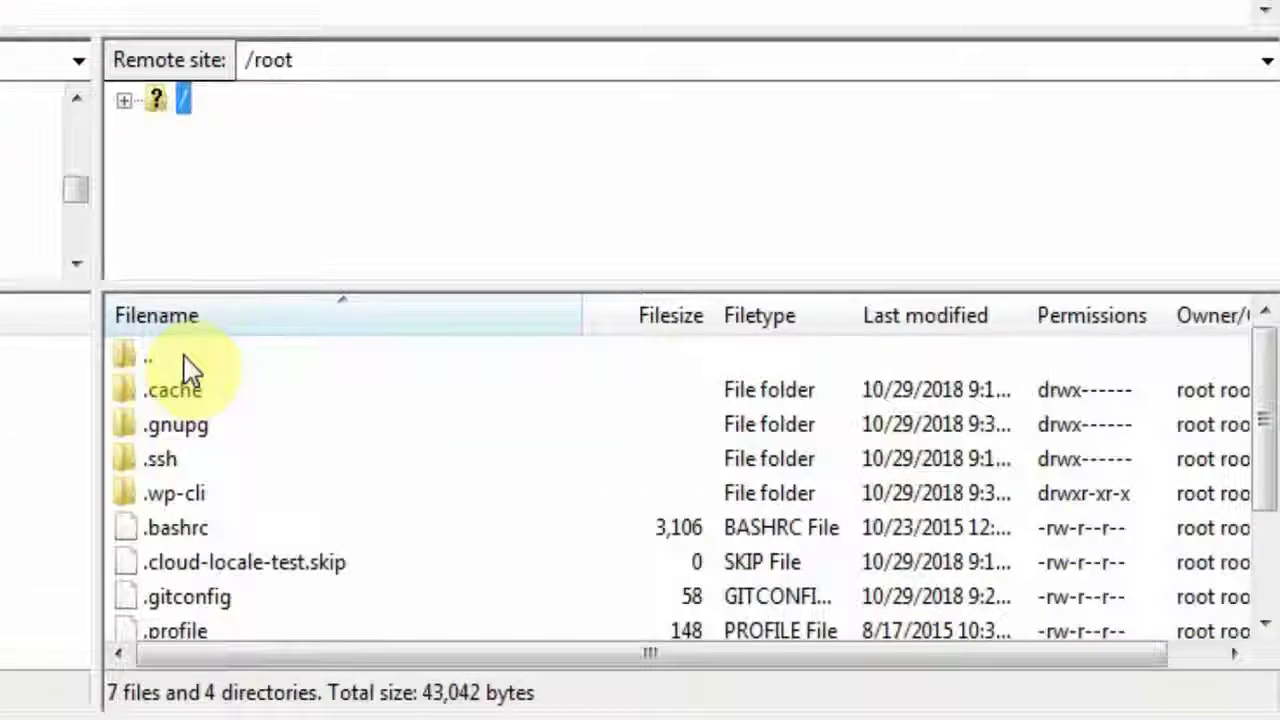
double_click(572, 370)
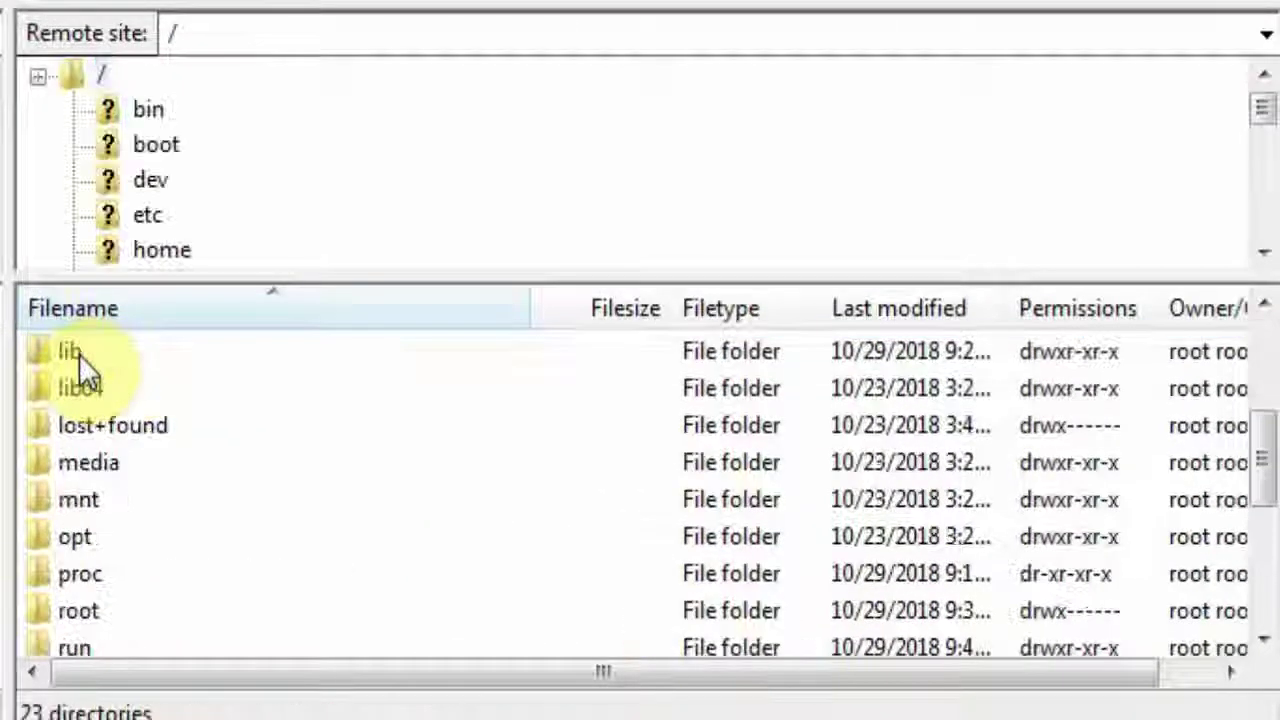
scroll(116, 432, "down", 3)
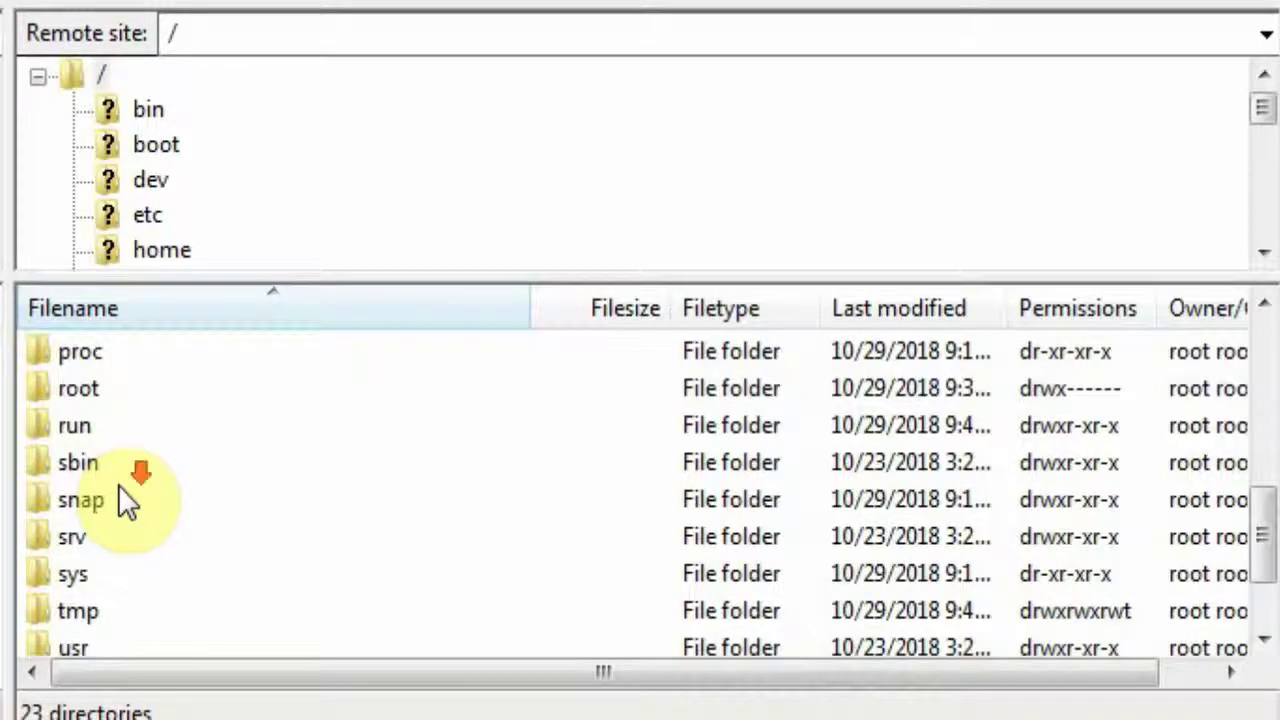
scroll(118, 485, "down", 1)
scroll(118, 485, "up", 6)
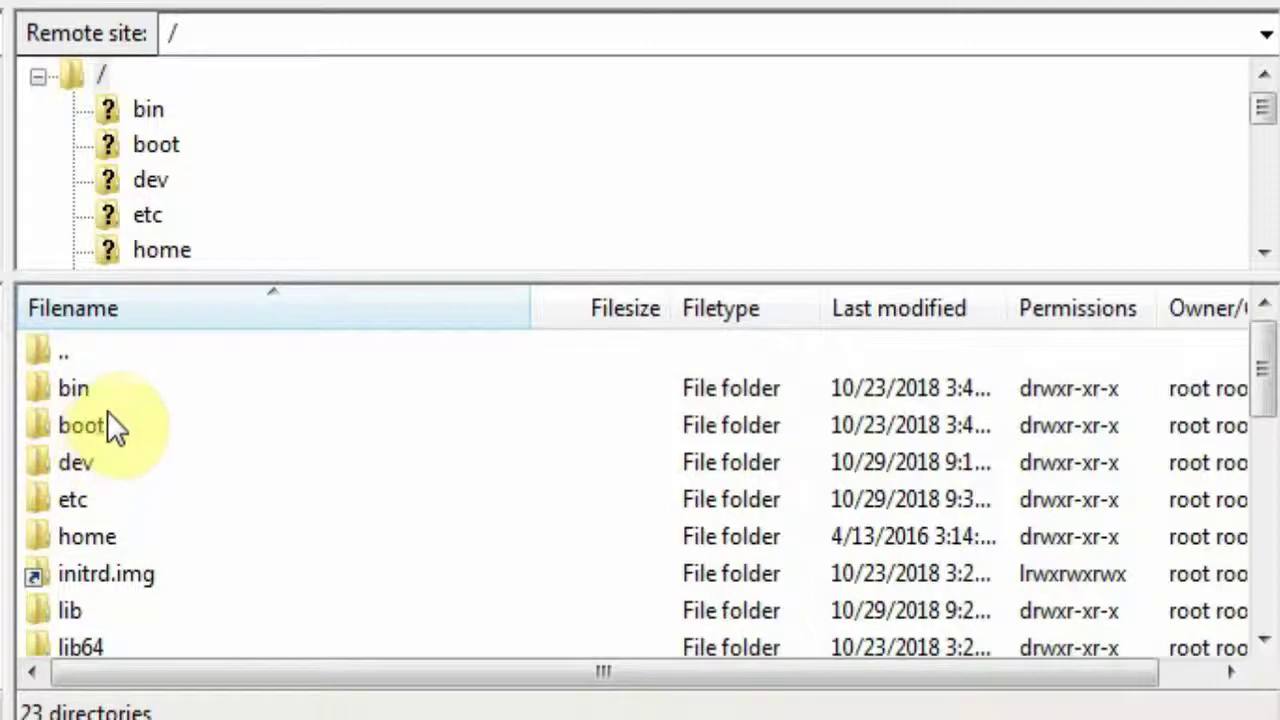
scroll(115, 425, "down", 1)
scroll(115, 425, "down", 1)
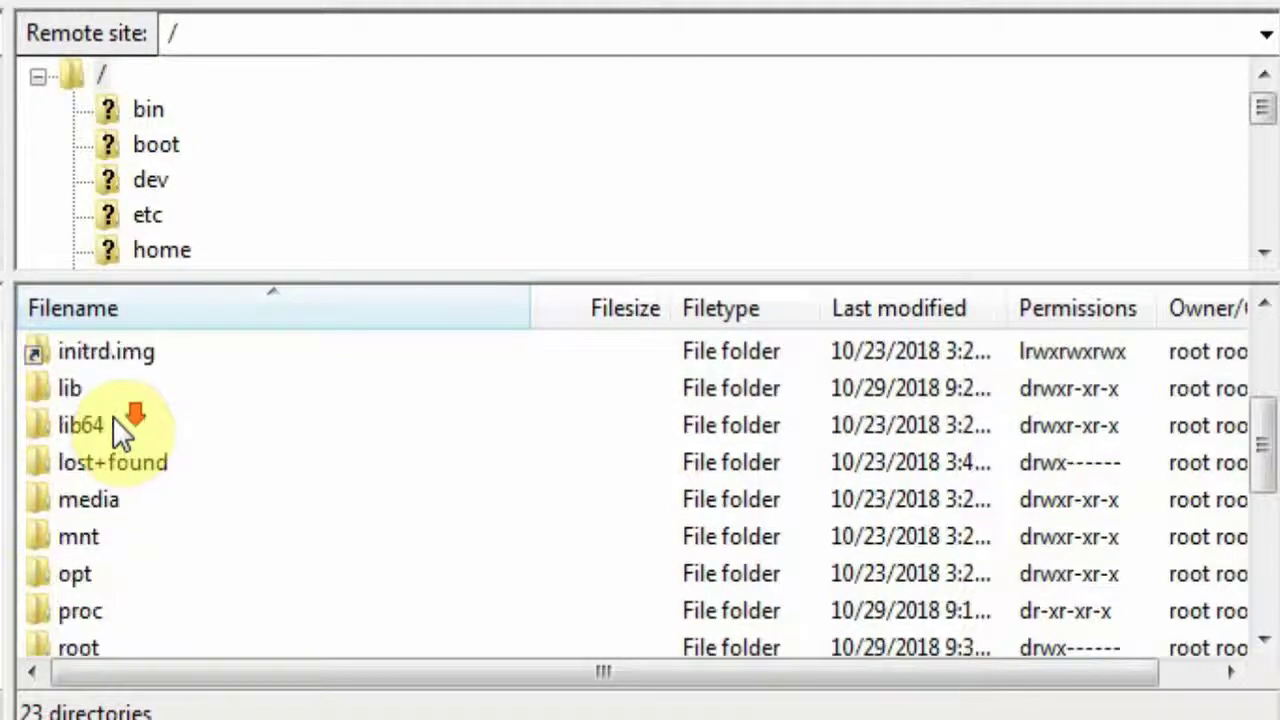
scroll(118, 425, "down", 3)
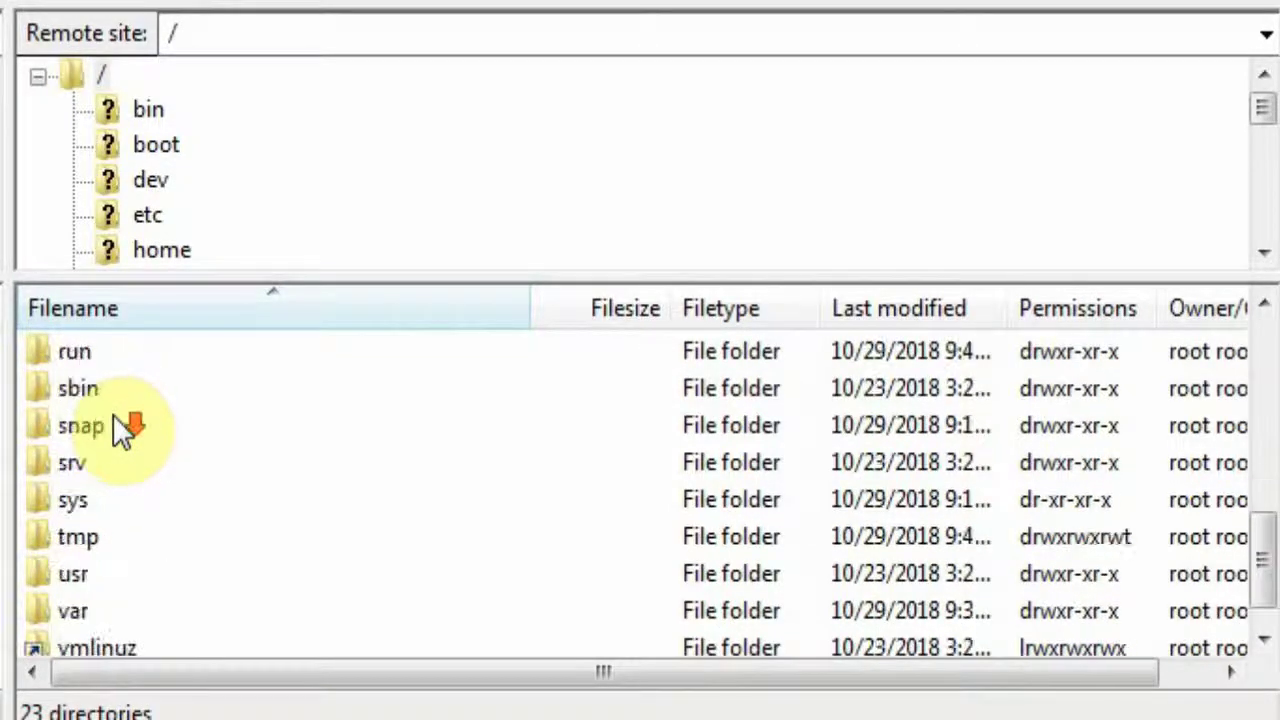
scroll(118, 428, "up", 4)
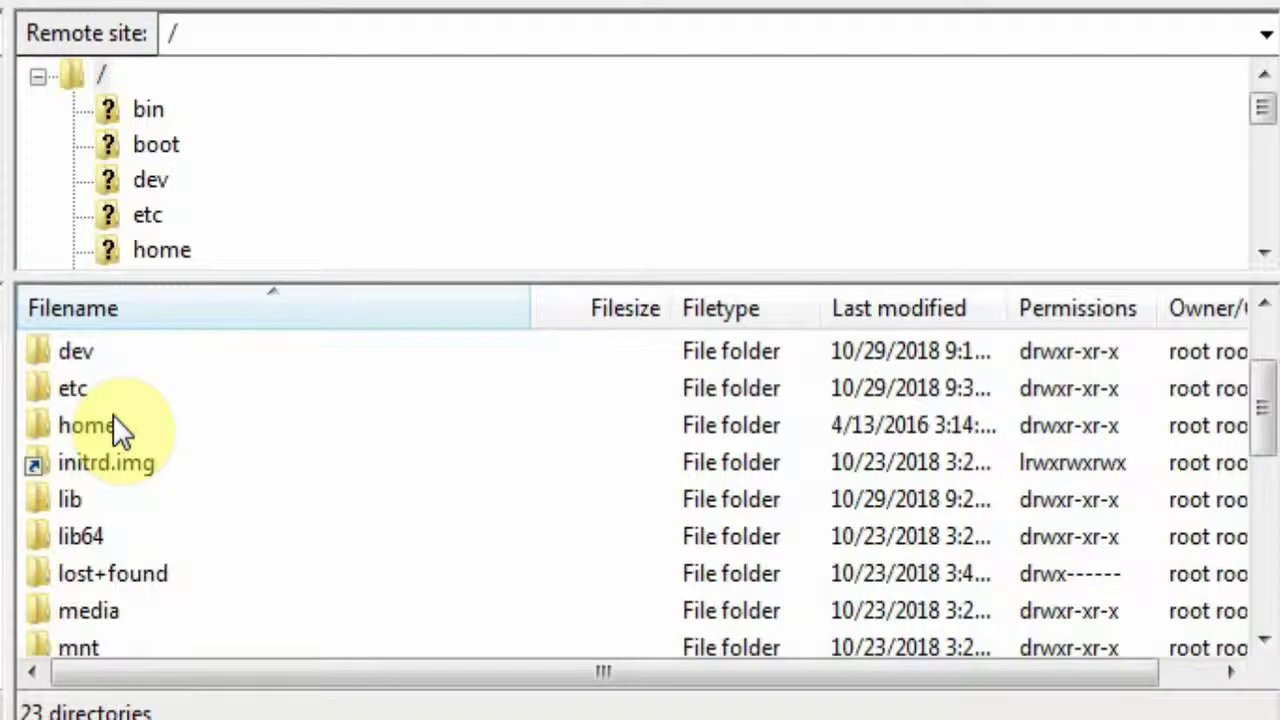
left_click(79, 391)
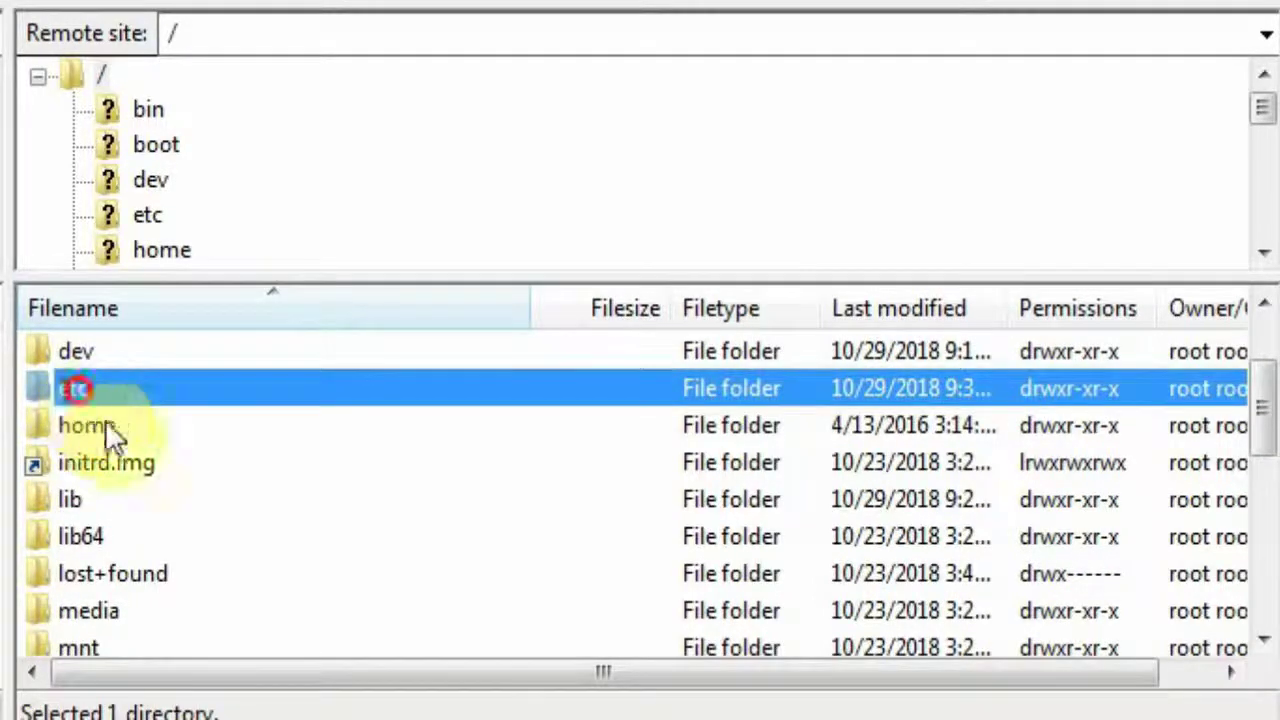
double_click(68, 391)
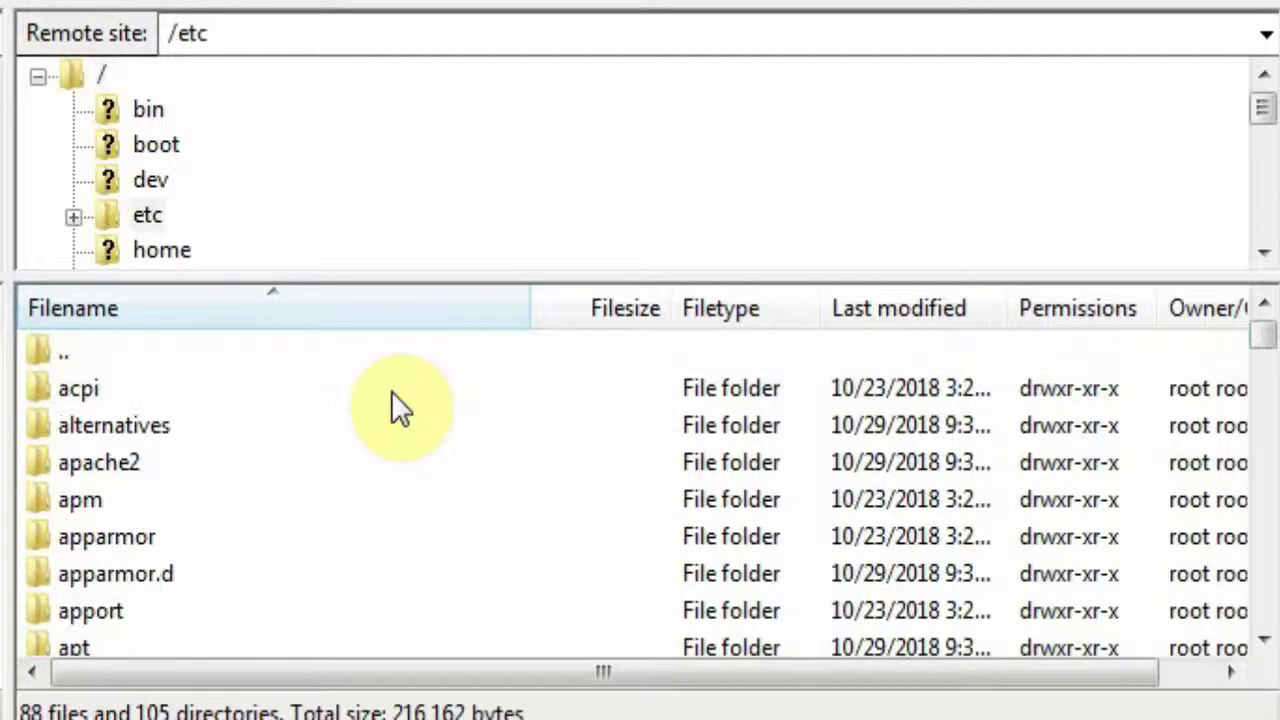
Open nginx and then its sites-available folder.
scroll(266, 495, "down", 12)
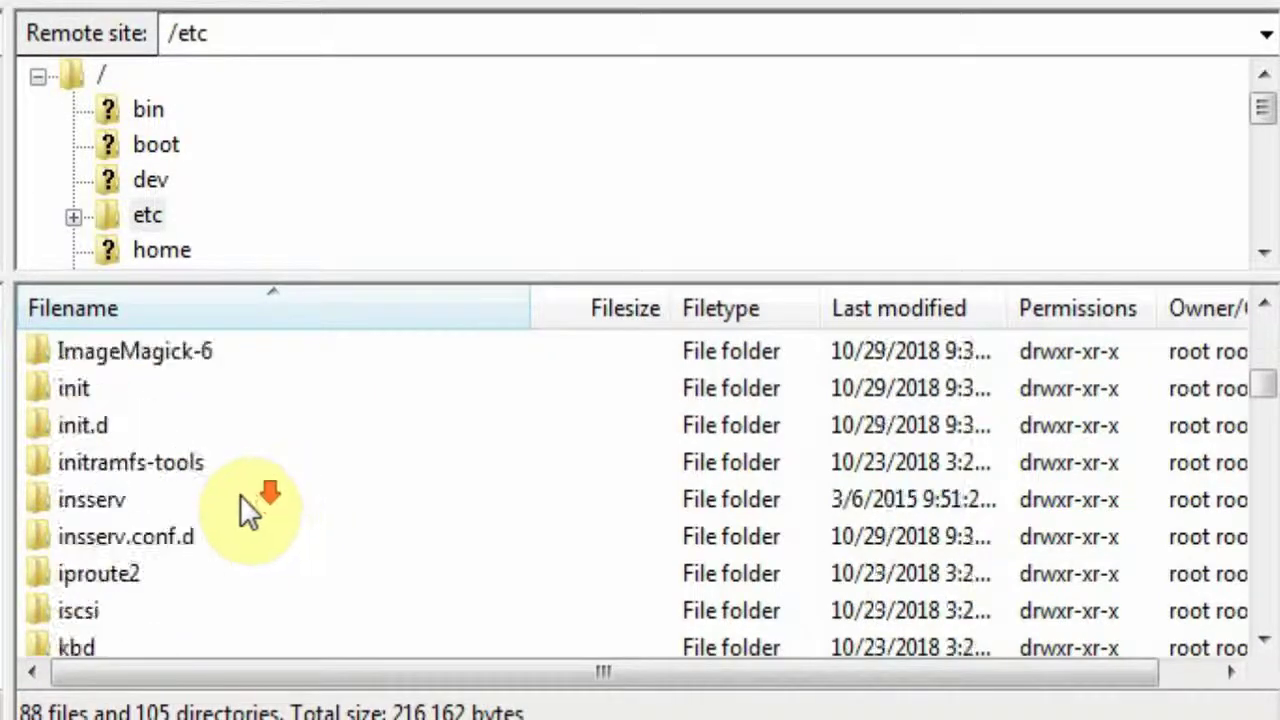
scroll(238, 496, "down", 5)
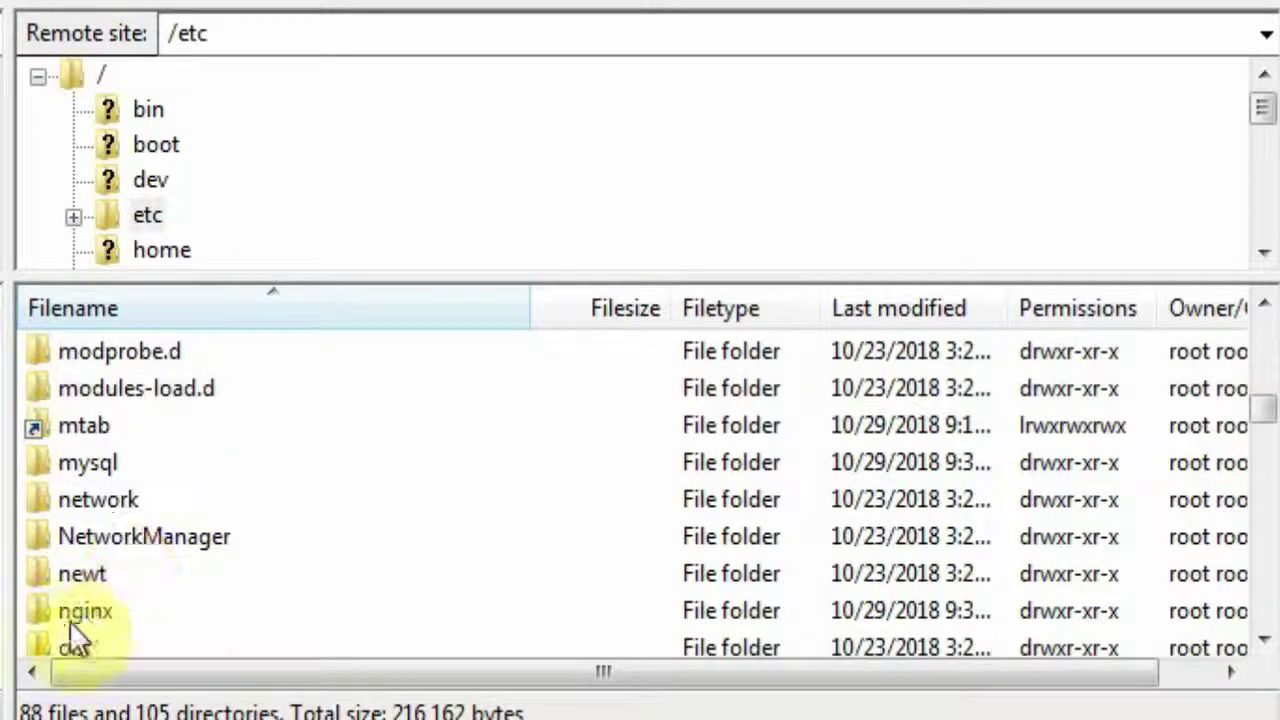
left_click(86, 611)
double_click(86, 613)
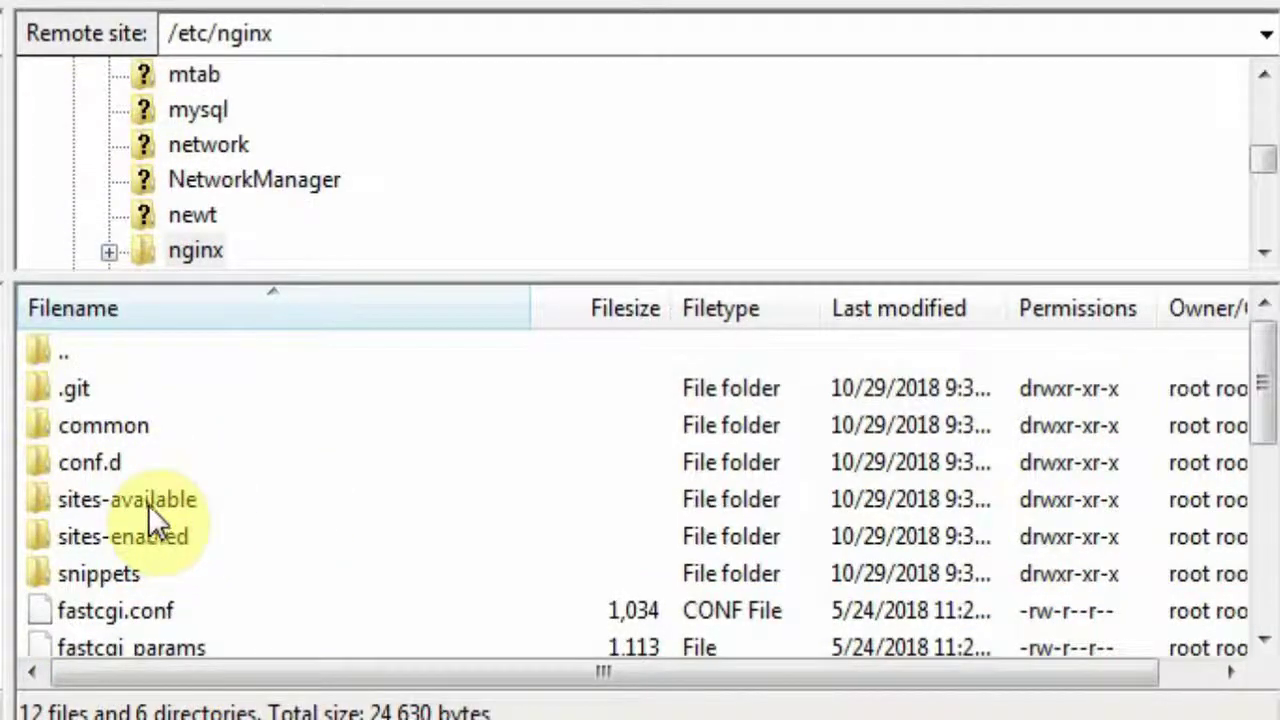
left_click(148, 504)
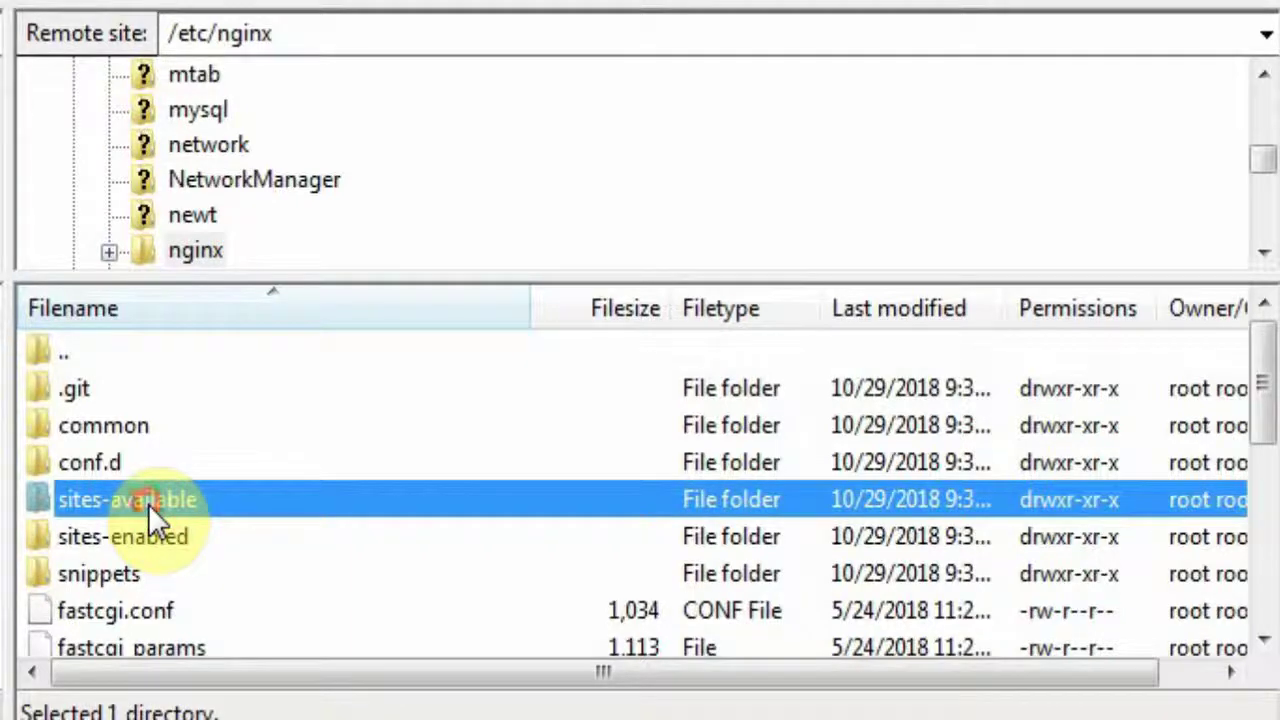
double_click(146, 504)
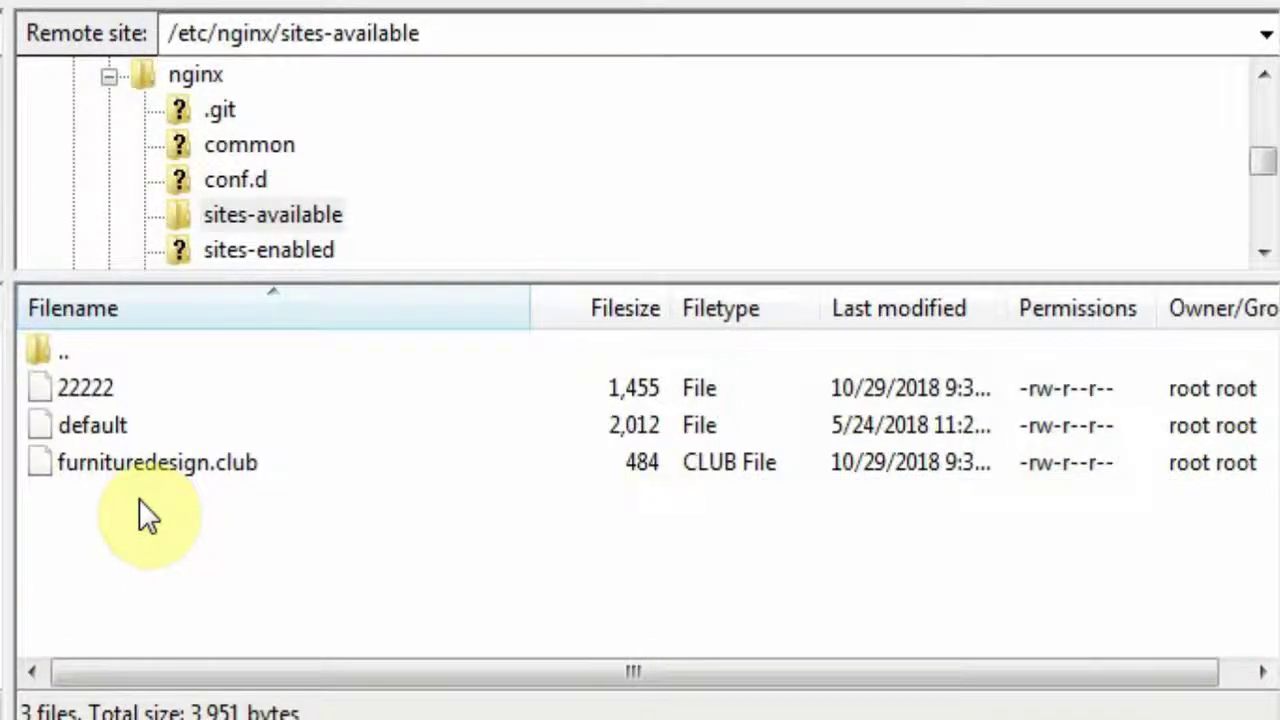
Open the 22222 config from /etc/nginx/sites-available with View/Edit to edit it locally.
left_click(144, 463)
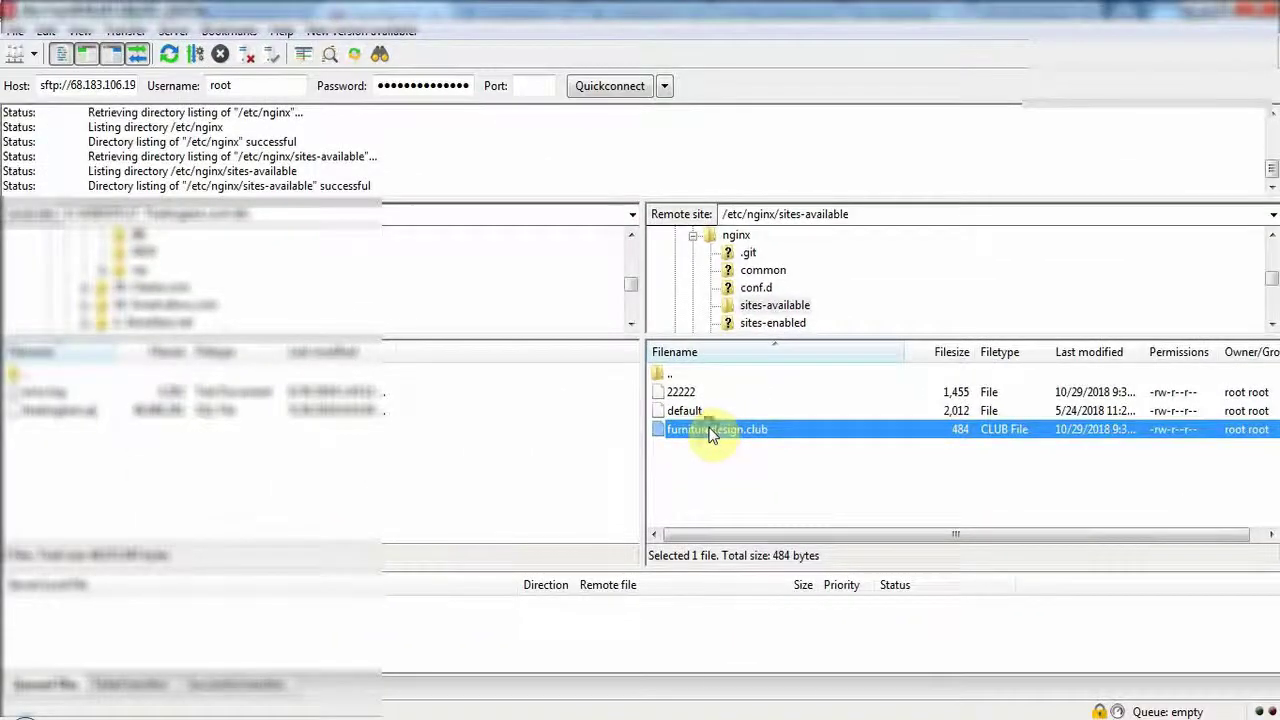
right_click(299, 453)
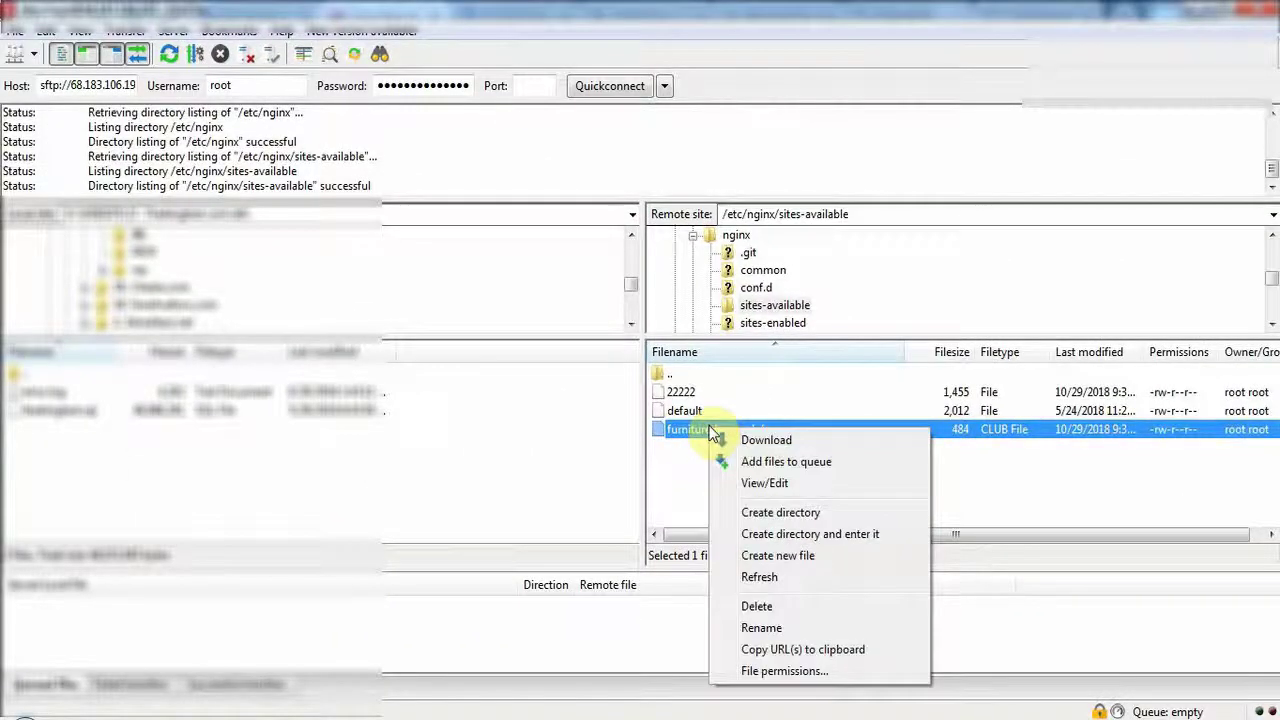
left_click(666, 466)
left_click(714, 436)
left_click(683, 392)
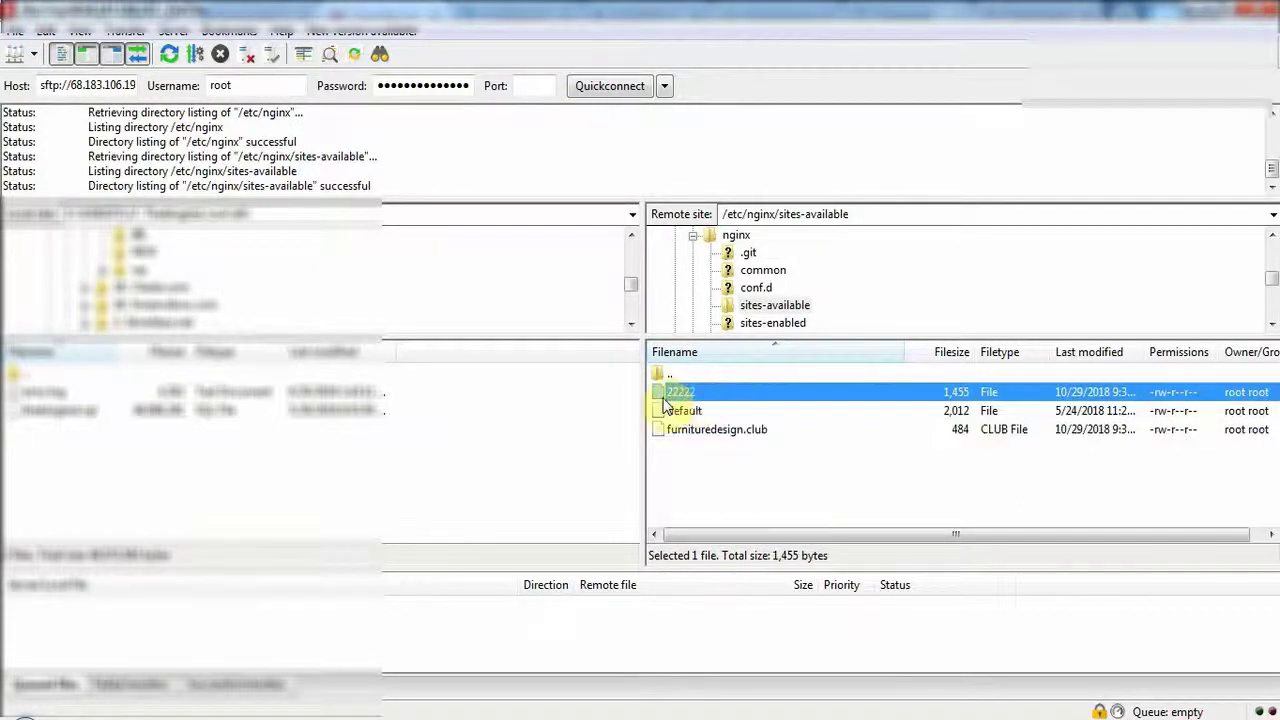
right_click(680, 399)
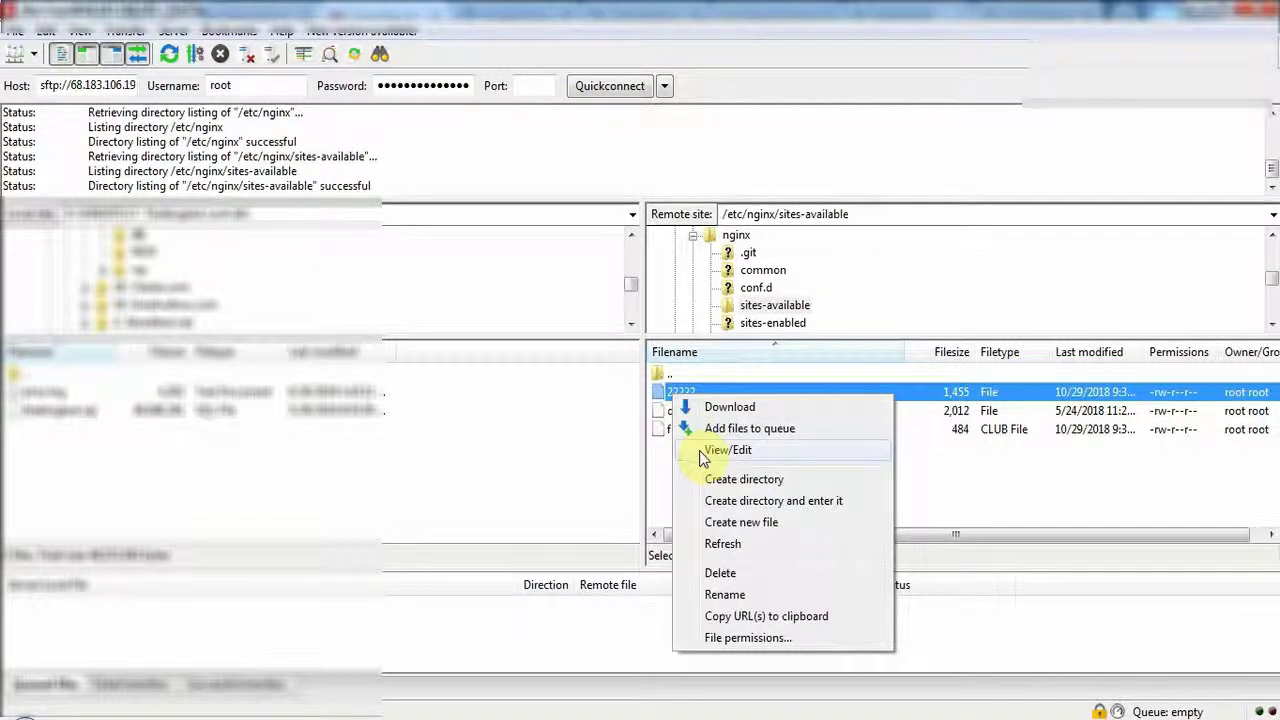
left_click(663, 457)
left_click(663, 457)
left_click(676, 396)
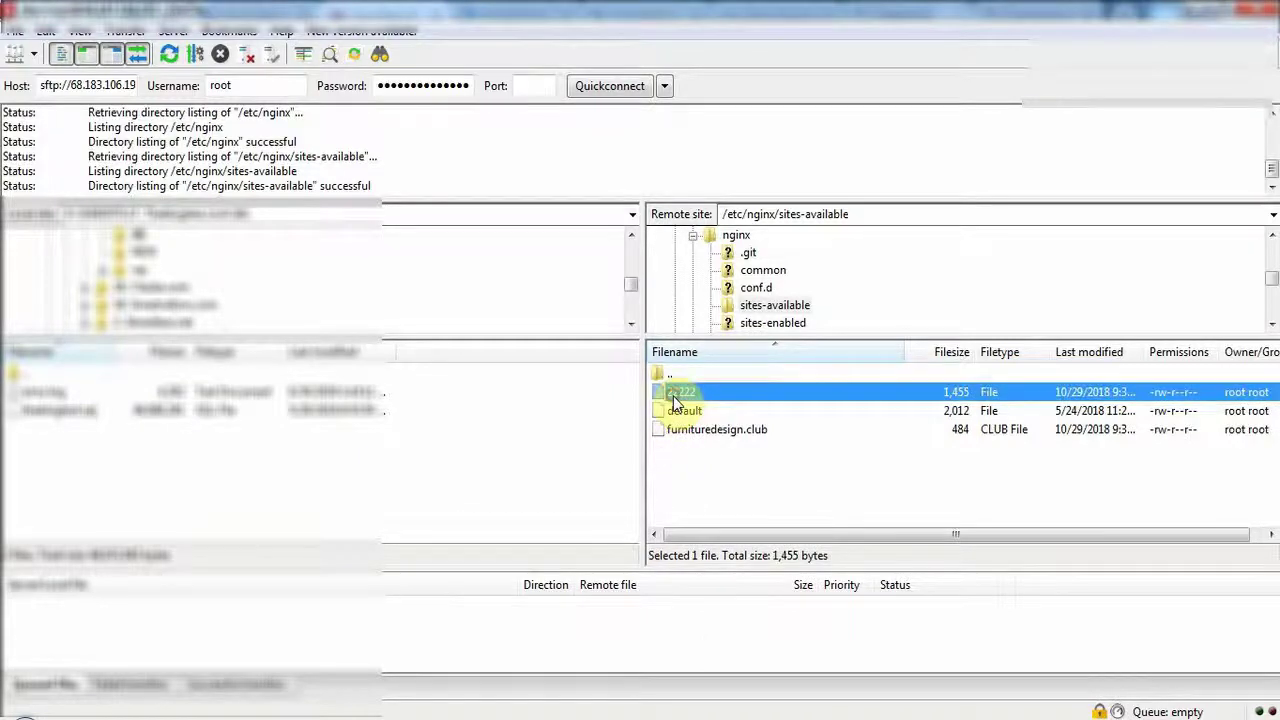
right_click(686, 398)
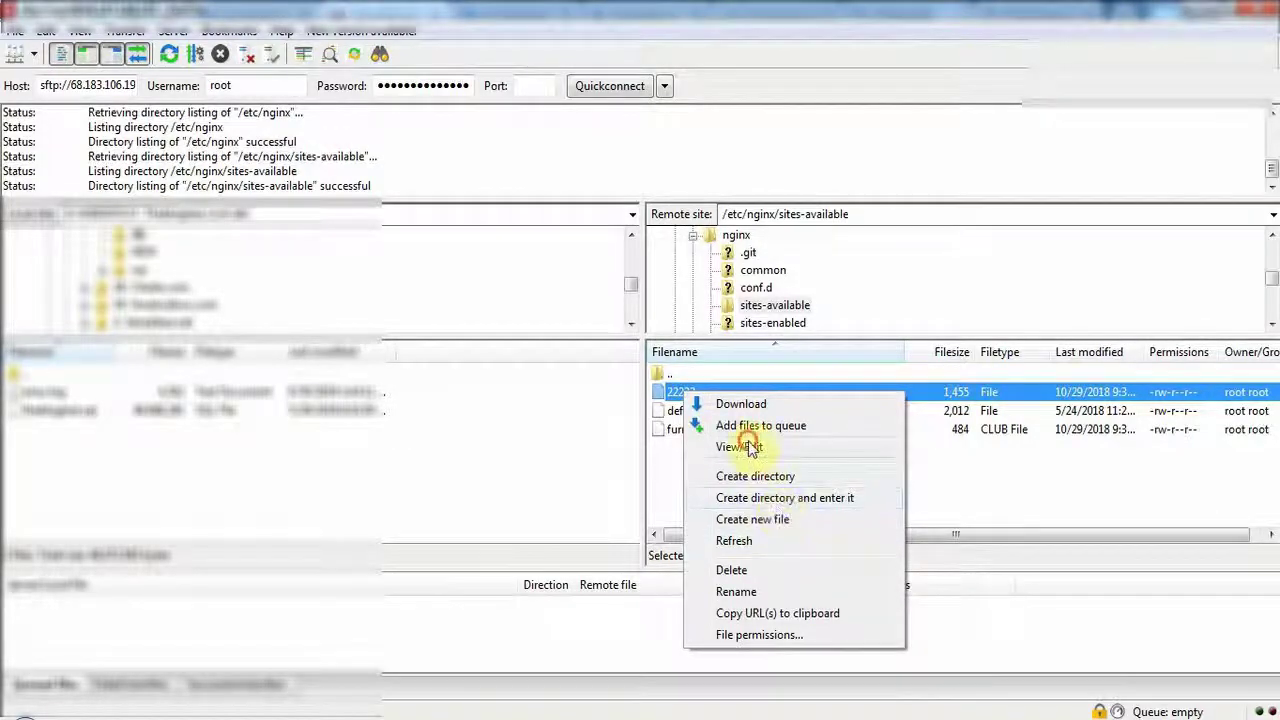
left_click(750, 447)
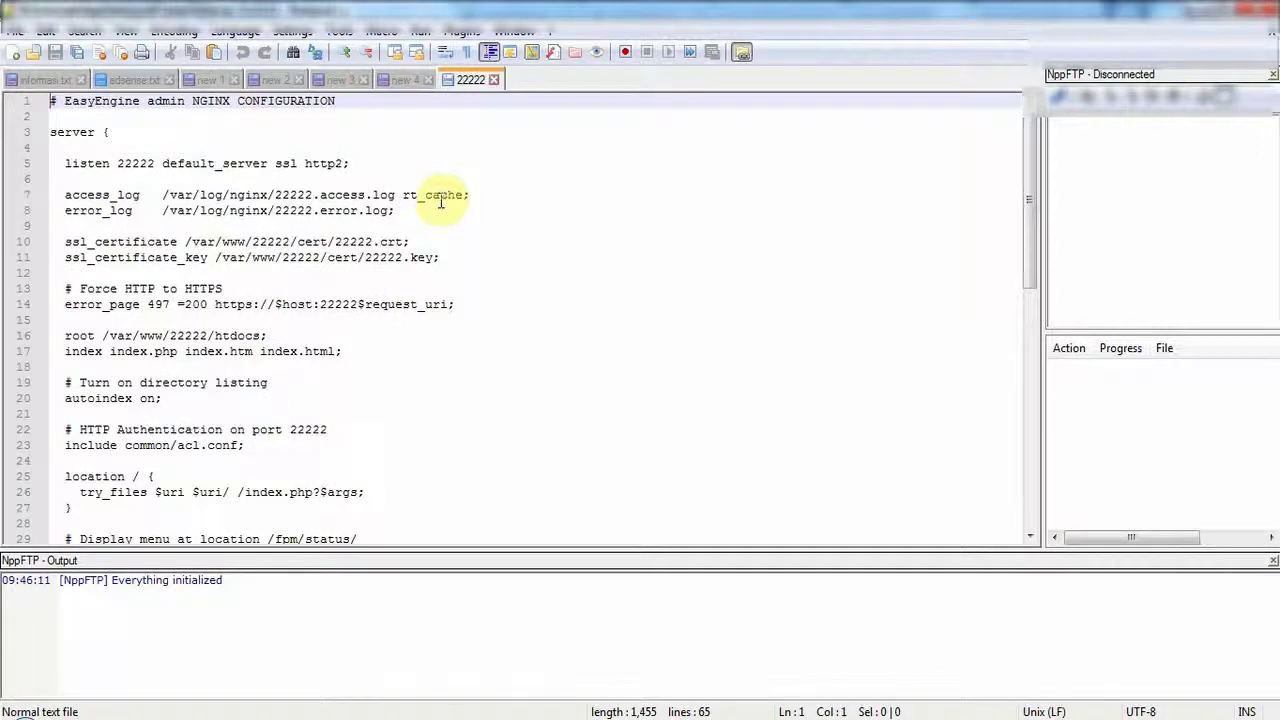
Inspect the 22222 listen line and open the furnituredesign.club config for editing too.
double_click(312, 166)
double_click(240, 165)
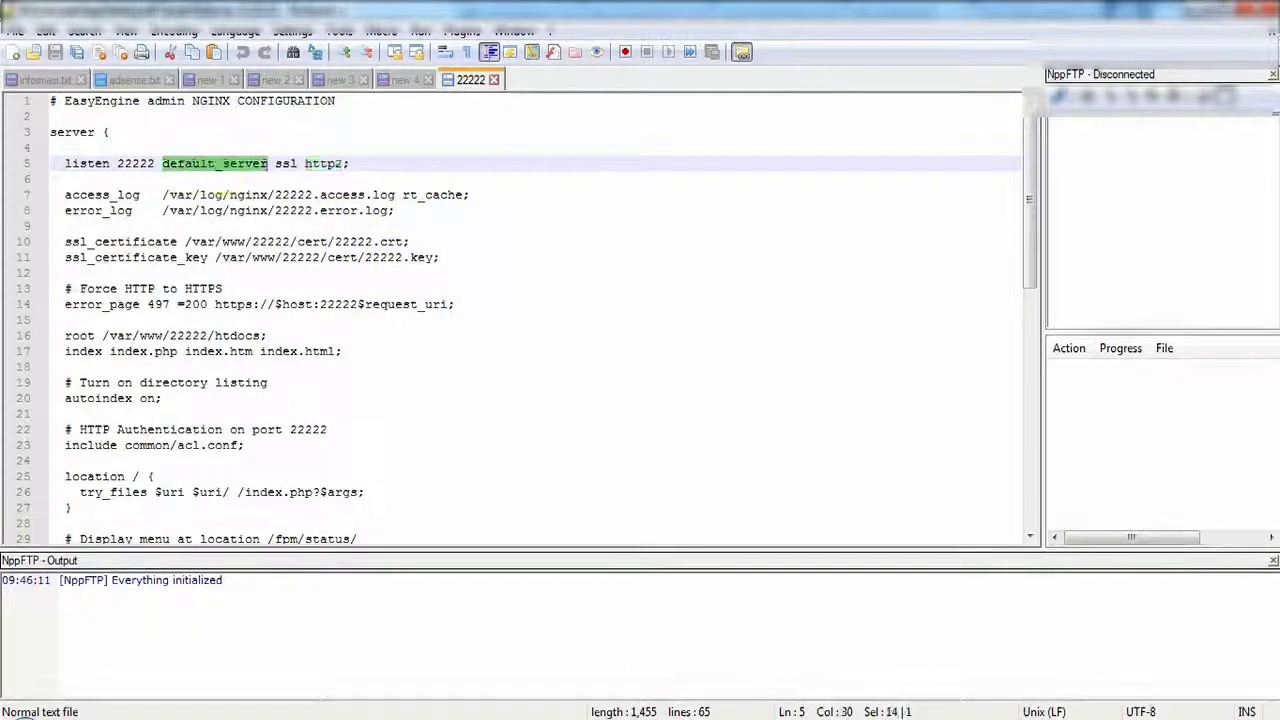
key("alt+Tab")
double_click(718, 429)
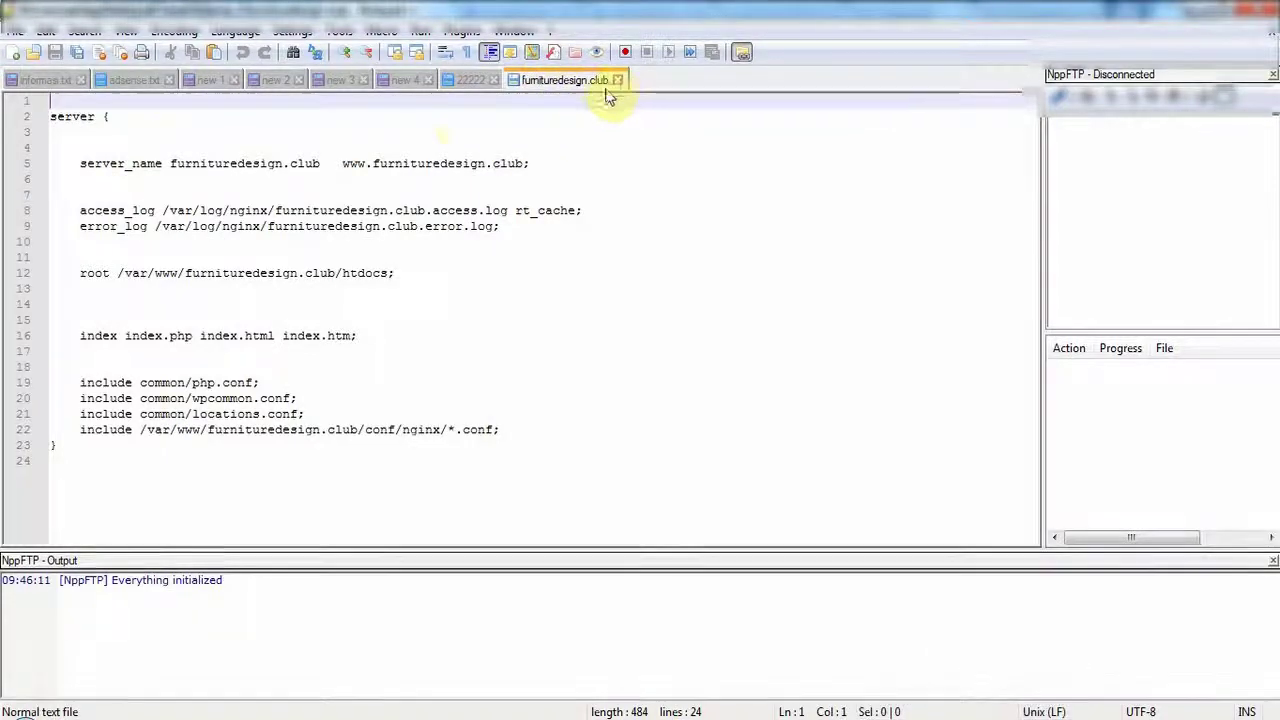
left_click(476, 84)
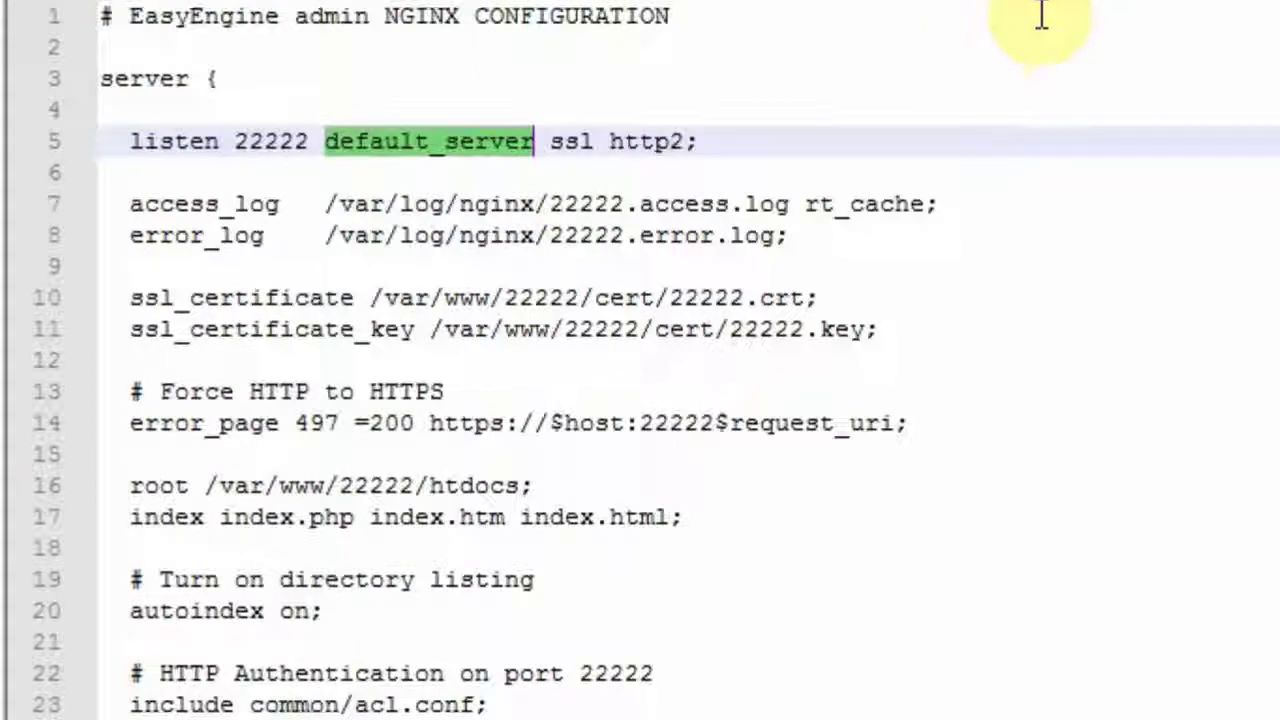
scroll(167, 330, "down", 5)
scroll(335, 484, "up", 5)
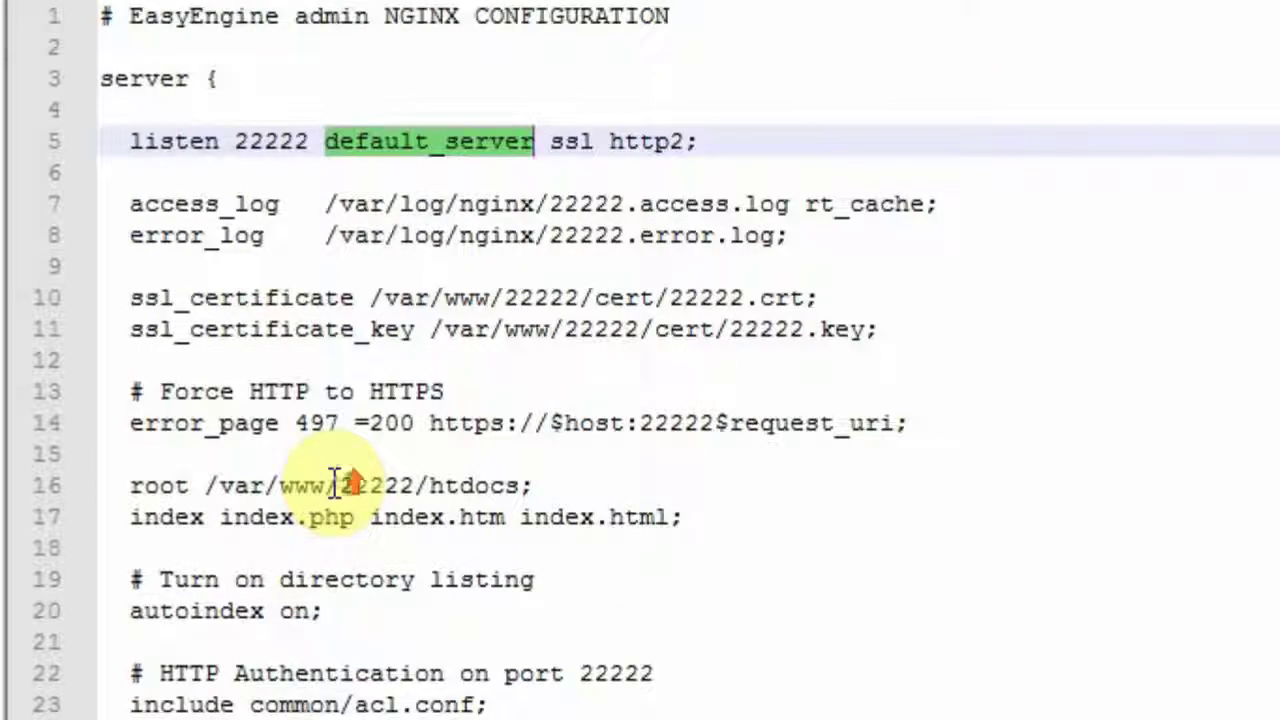
Delete ssl and http2 so line 5 reads 'listen 22222 default_server;'.
left_click(143, 141)
double_click(257, 141)
left_click(358, 141)
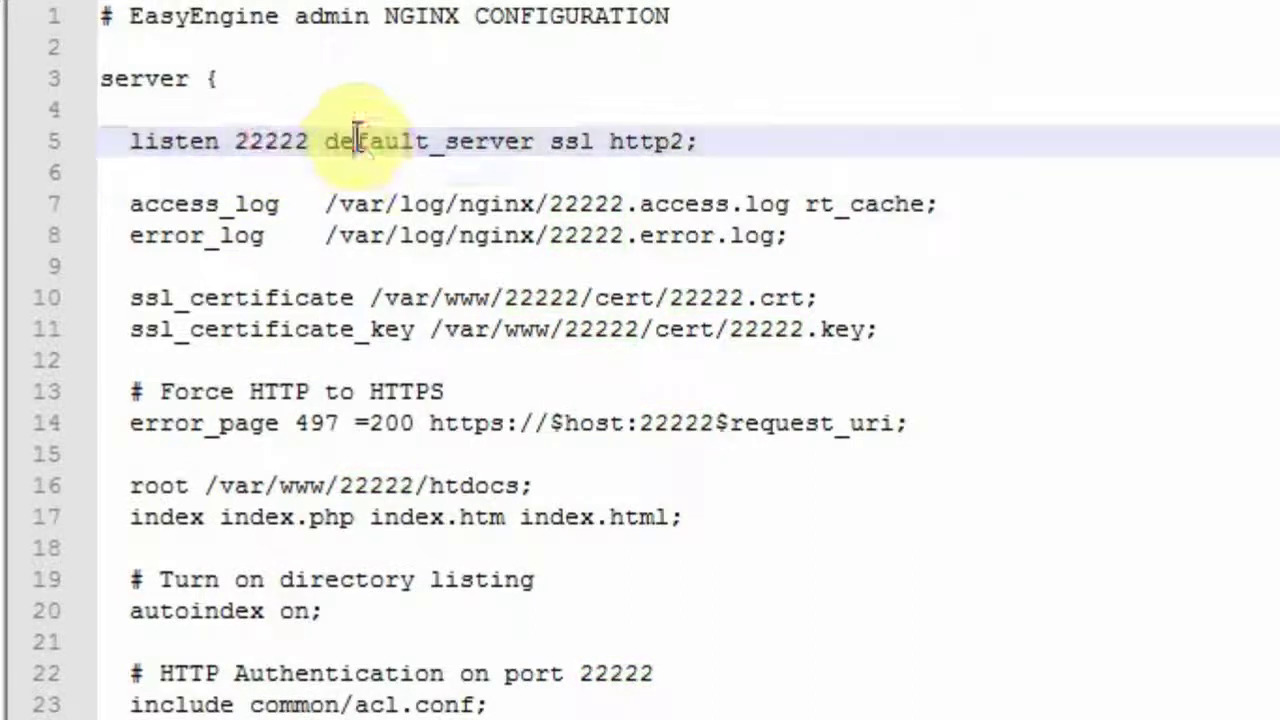
double_click(358, 141)
double_click(580, 138)
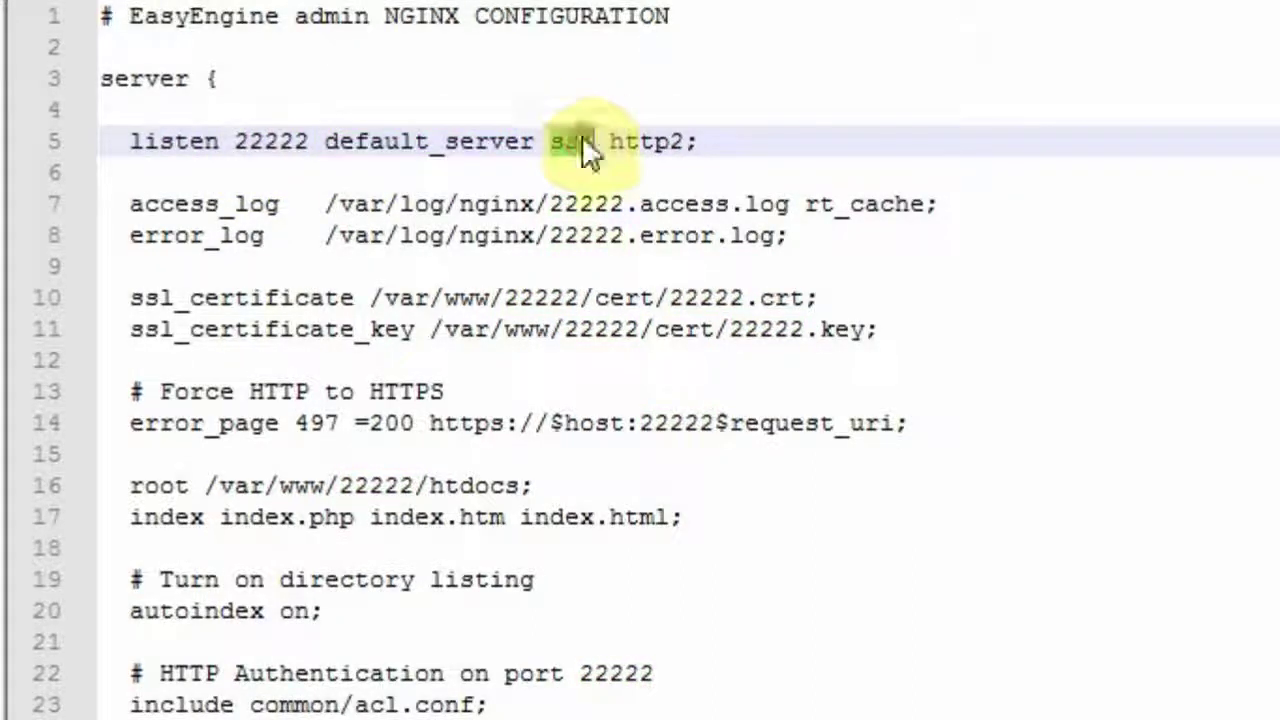
double_click(645, 141)
key("BackSpace")
key("BackSpace")
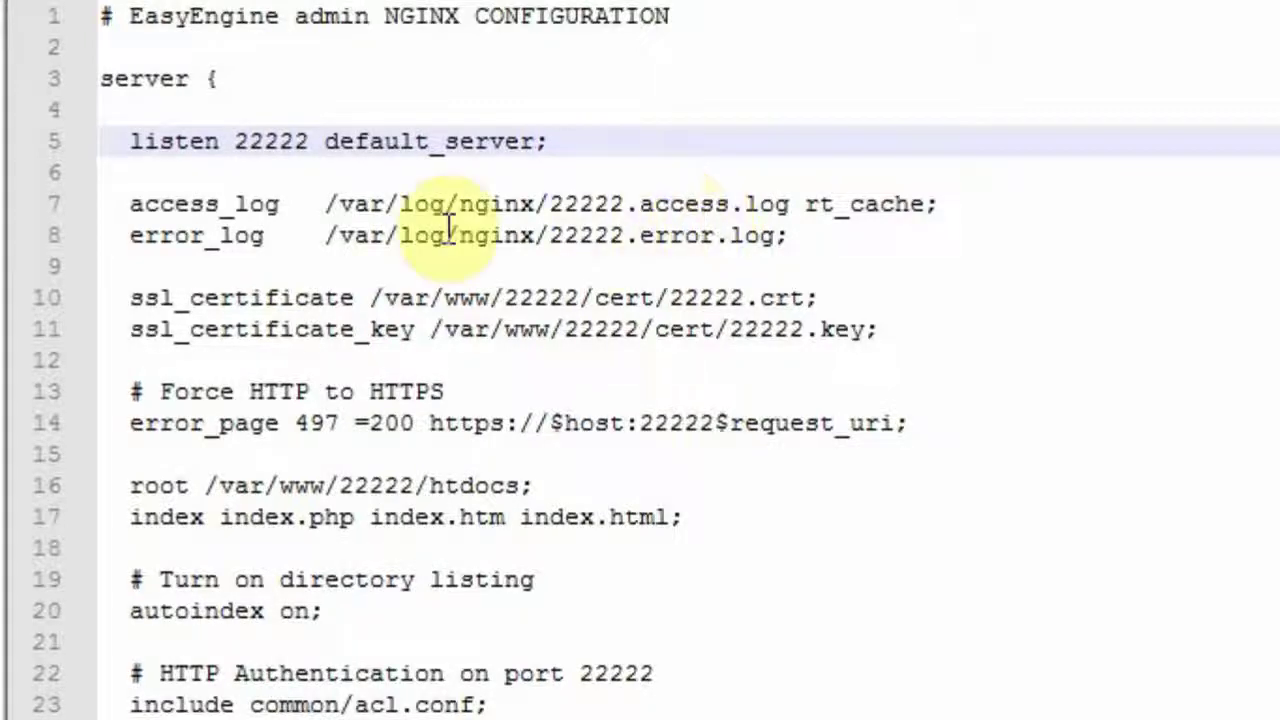
double_click(263, 145)
left_click(406, 140)
double_click(404, 143)
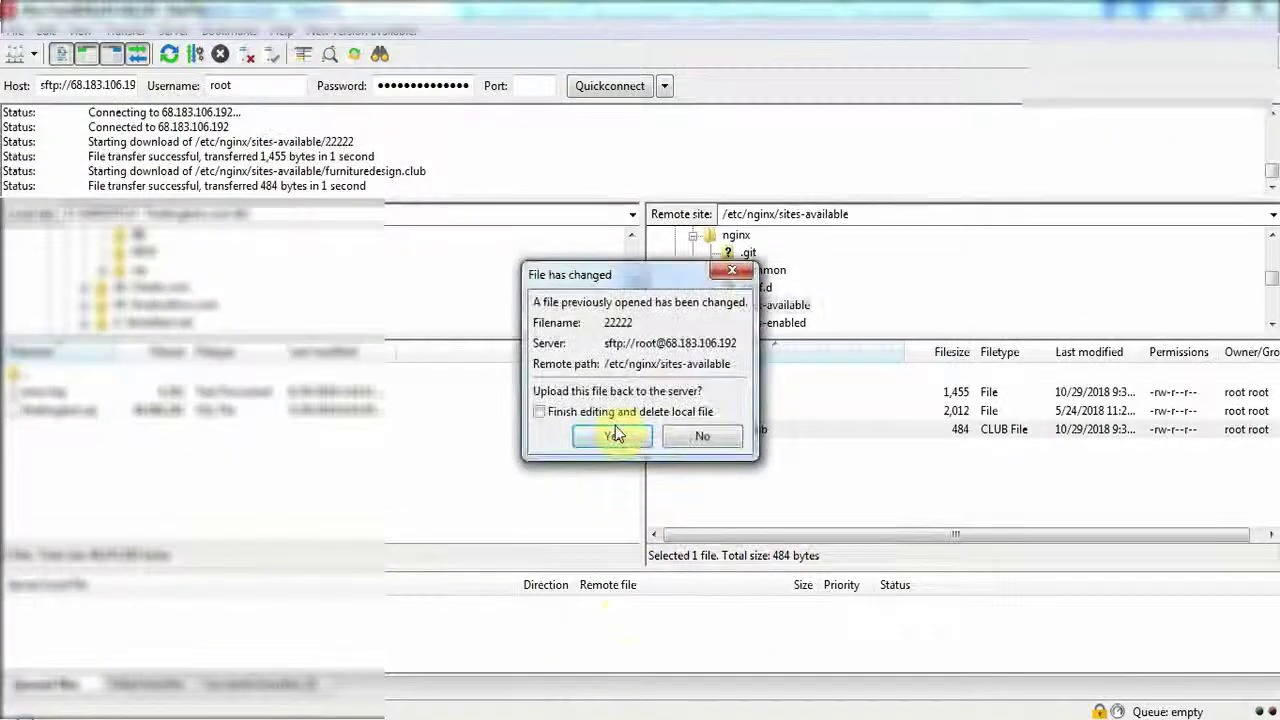
Upload the edited 22222 config back to the server, then bring up the terminal.
left_click(611, 433)
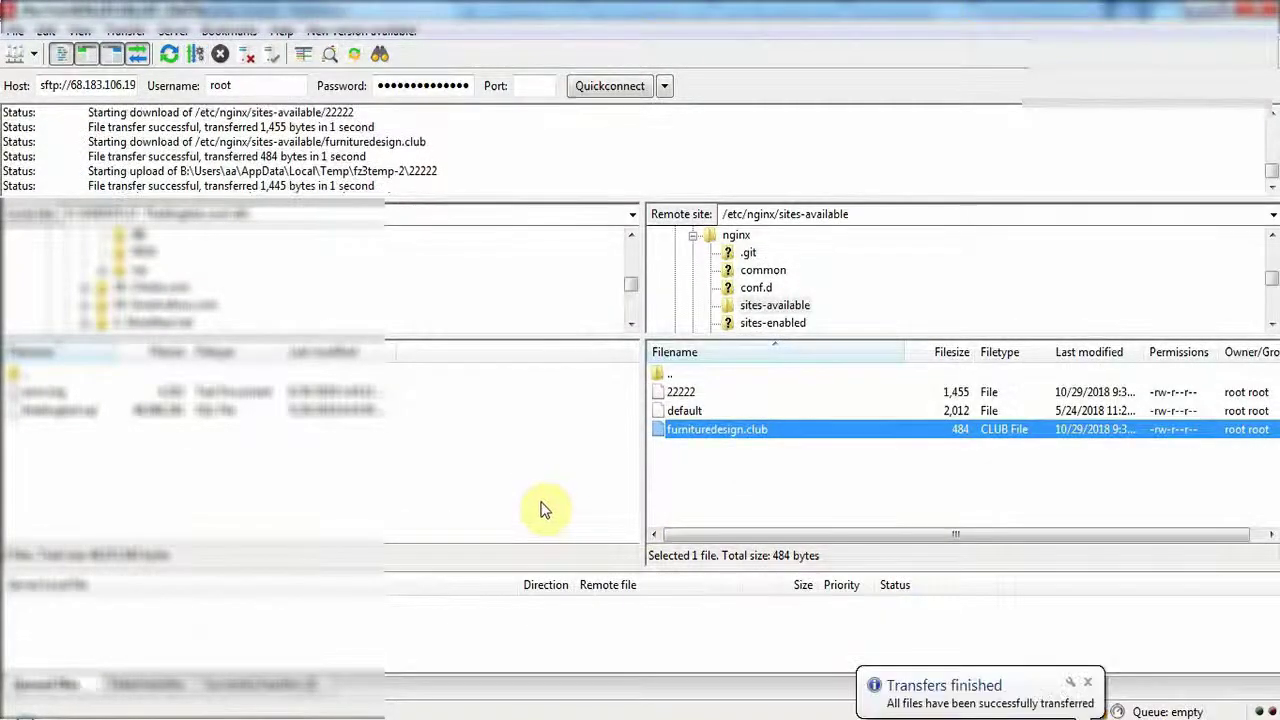
left_click(197, 698)
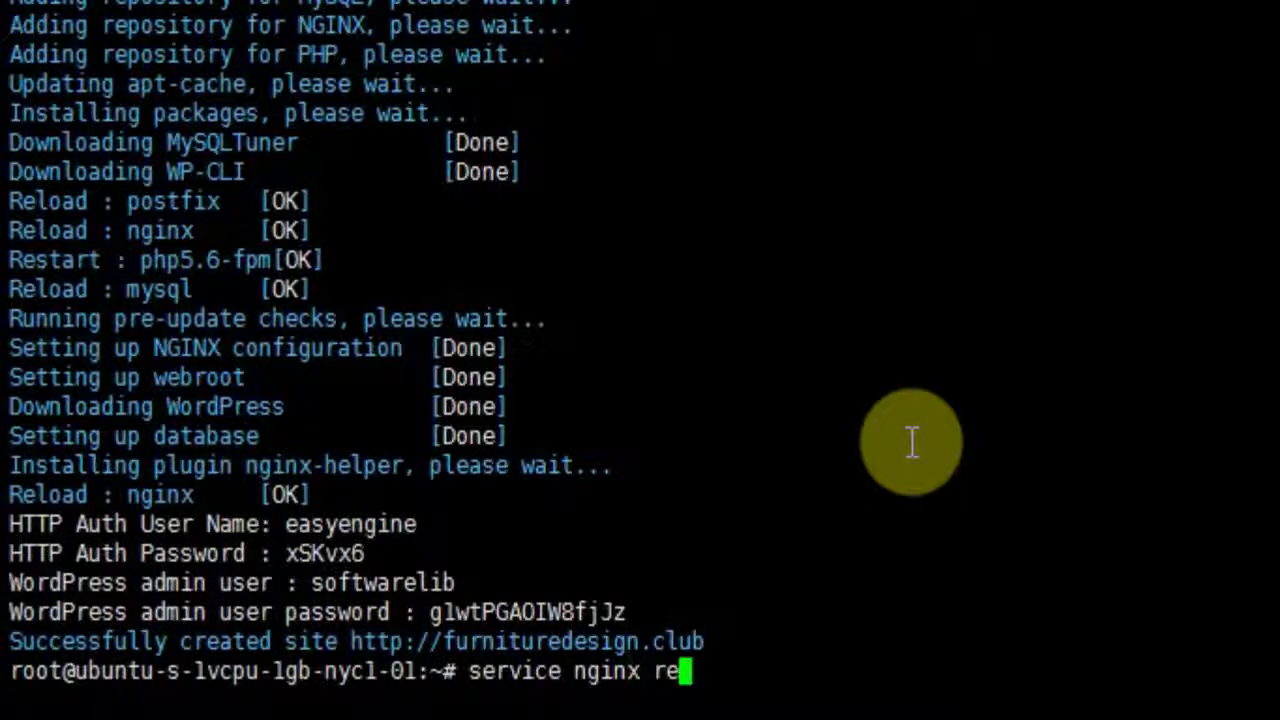
Restart nginx and load furnituredesign.club:22222 over plain HTTP instead of HTTPS.
type("art")
key("Return")
key("alt+Tab")
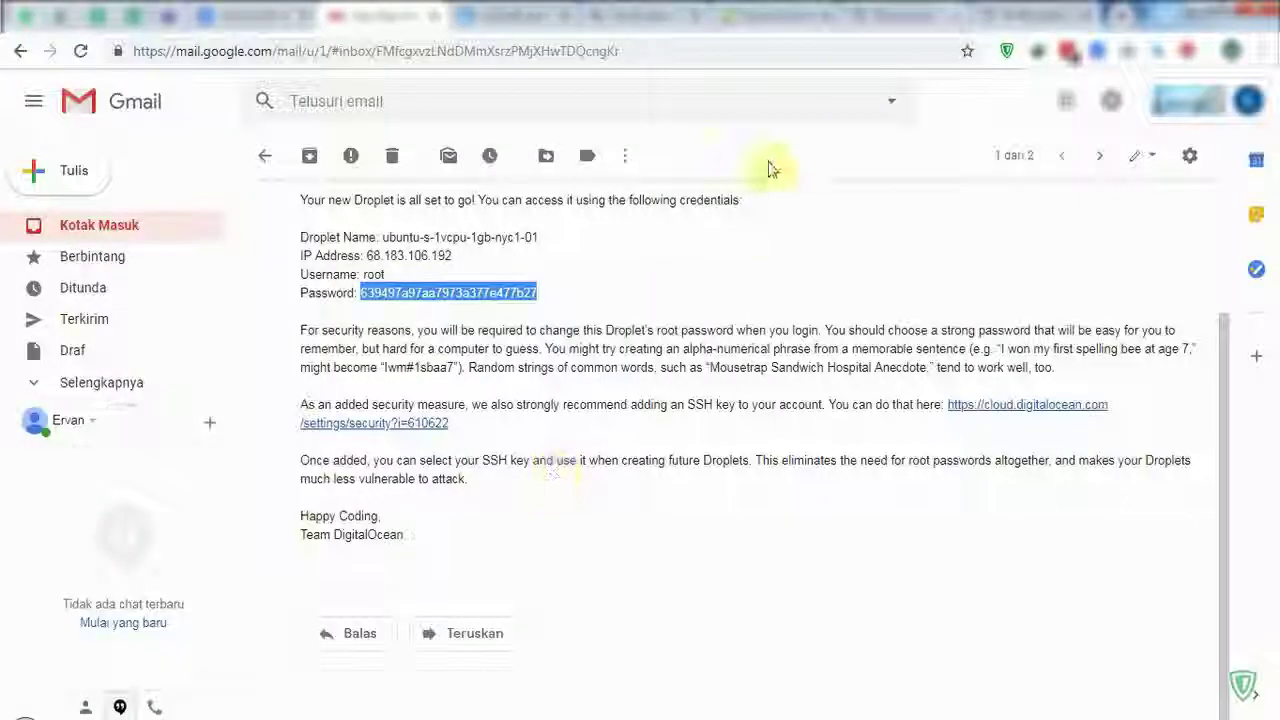
left_click(895, 15)
left_click(985, 15)
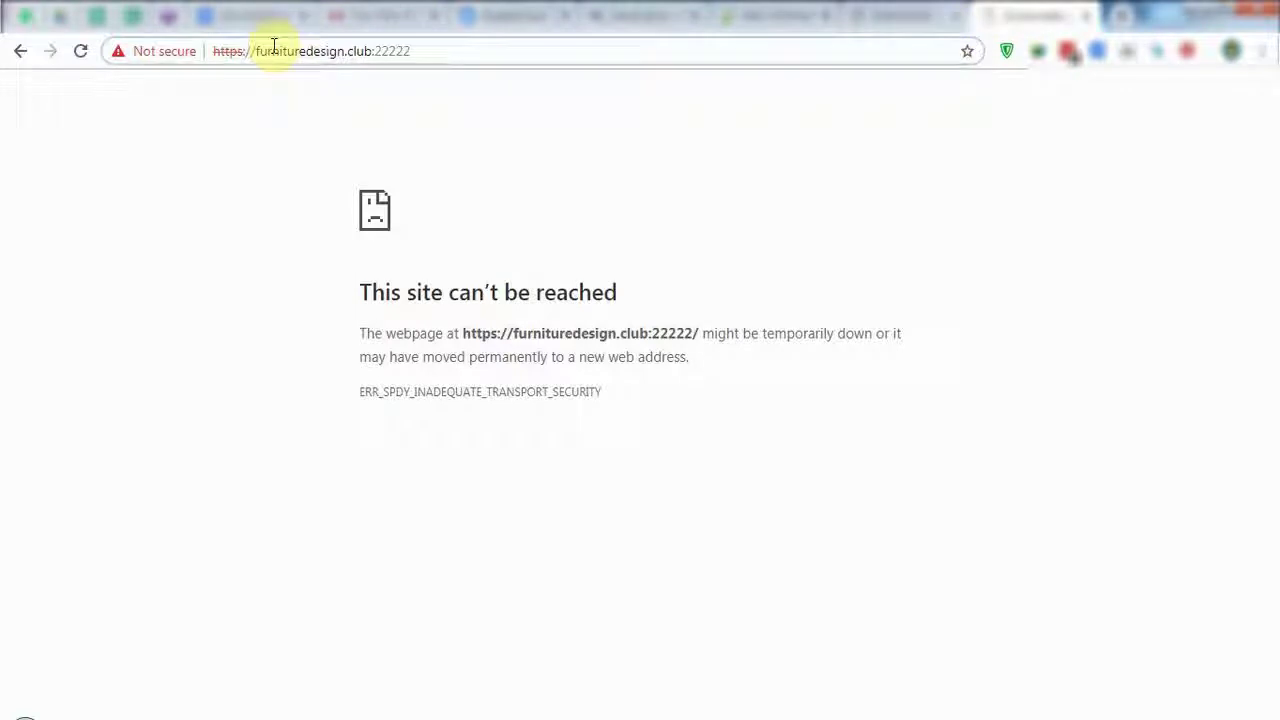
double_click(232, 51)
key("Delete")
left_click(78, 54)
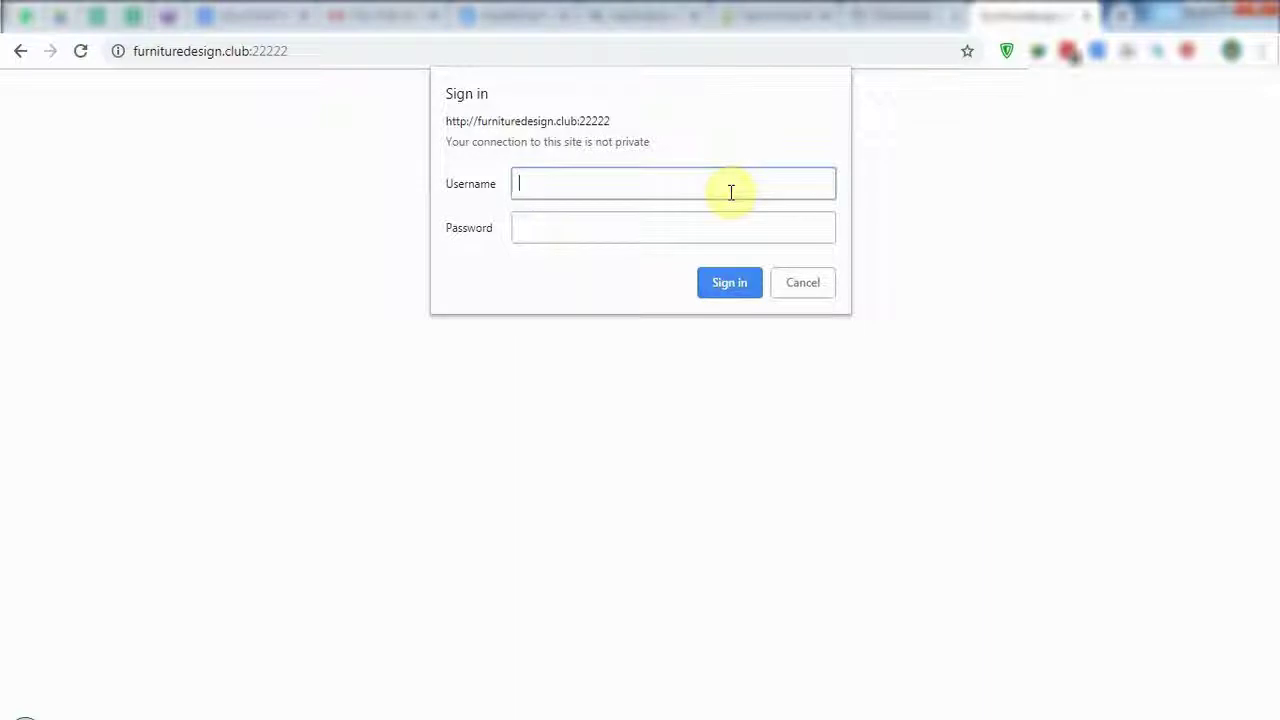
Sign in to the panel with the original HTTP-auth user name and password from the notes.
left_click(386, 716)
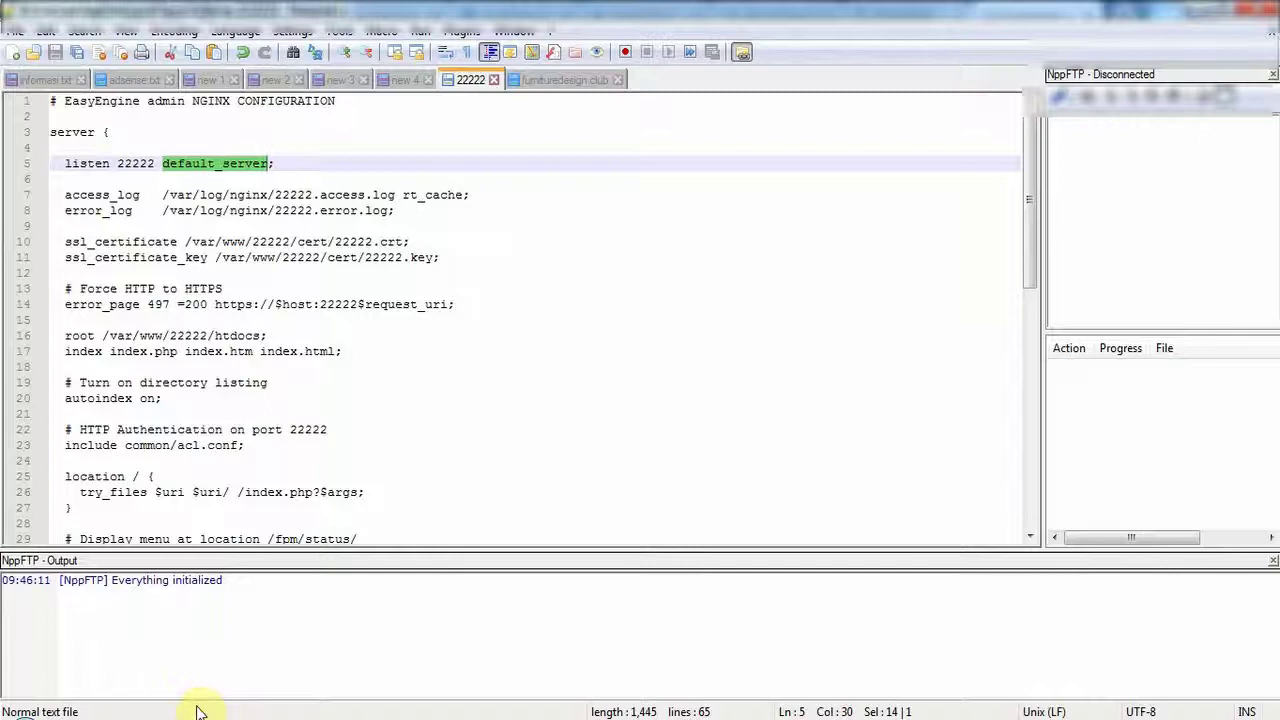
left_click(278, 640)
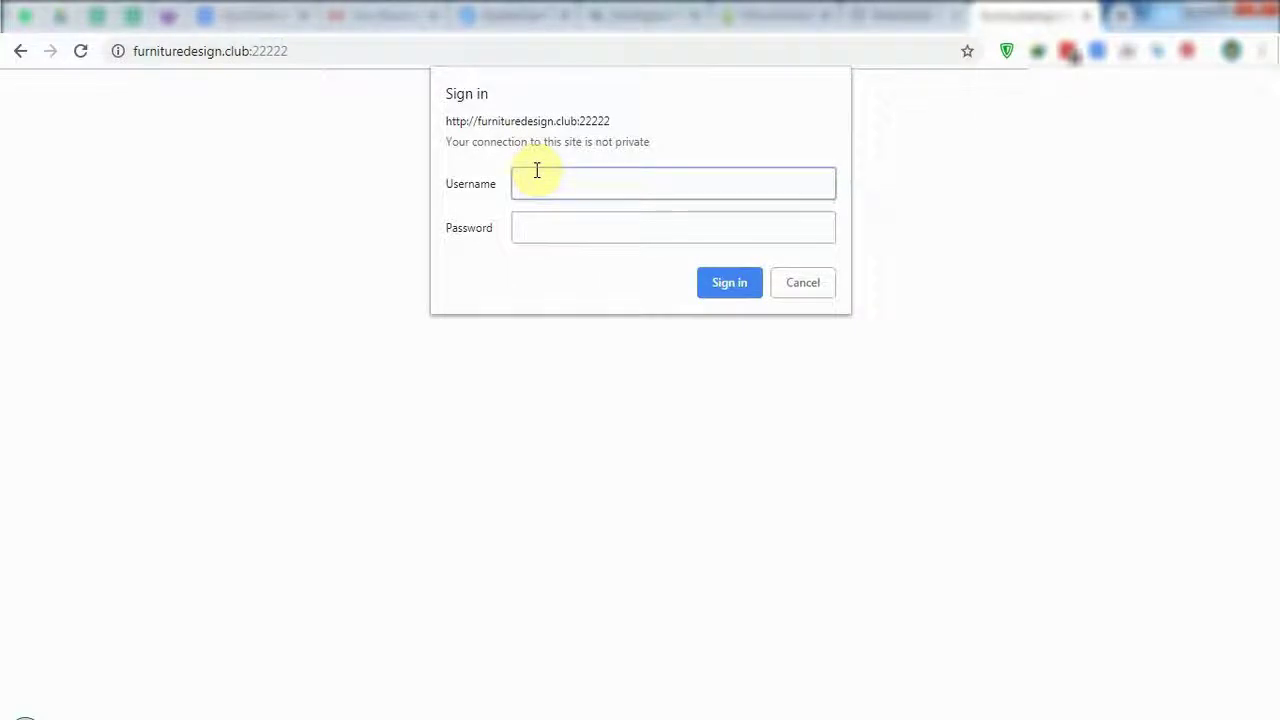
left_click(521, 715)
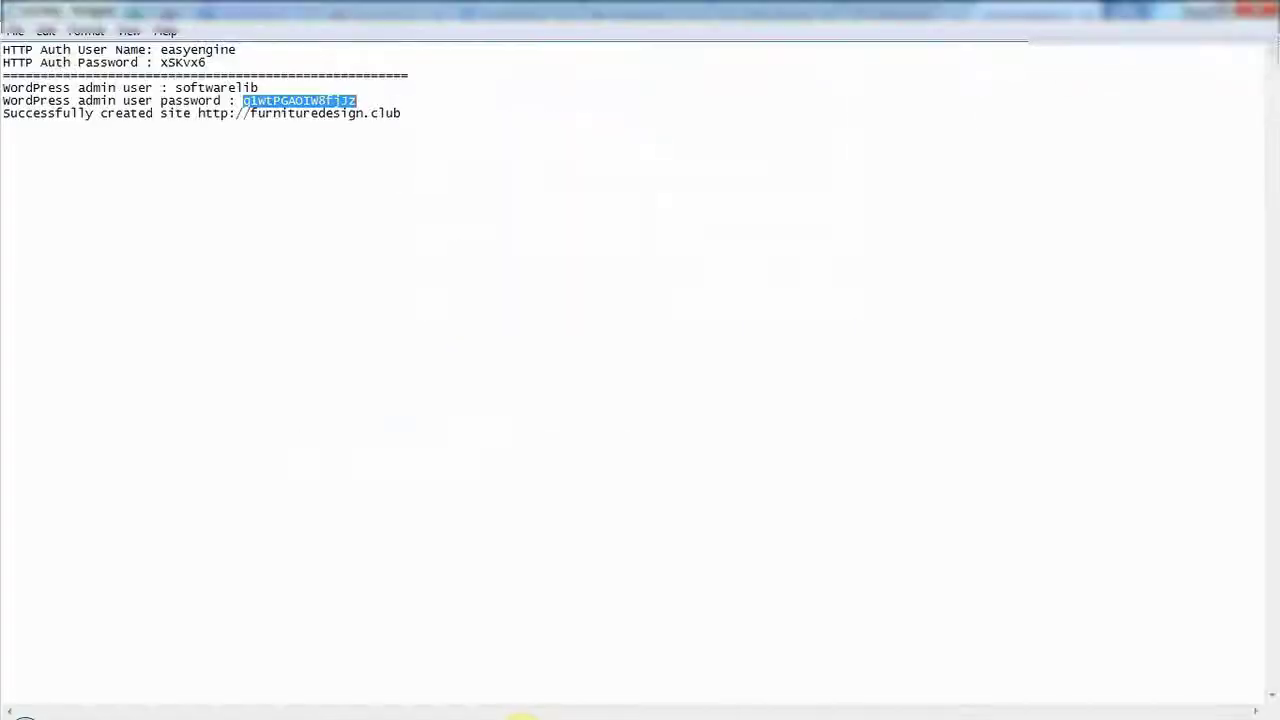
double_click(186, 50)
key("super+c")
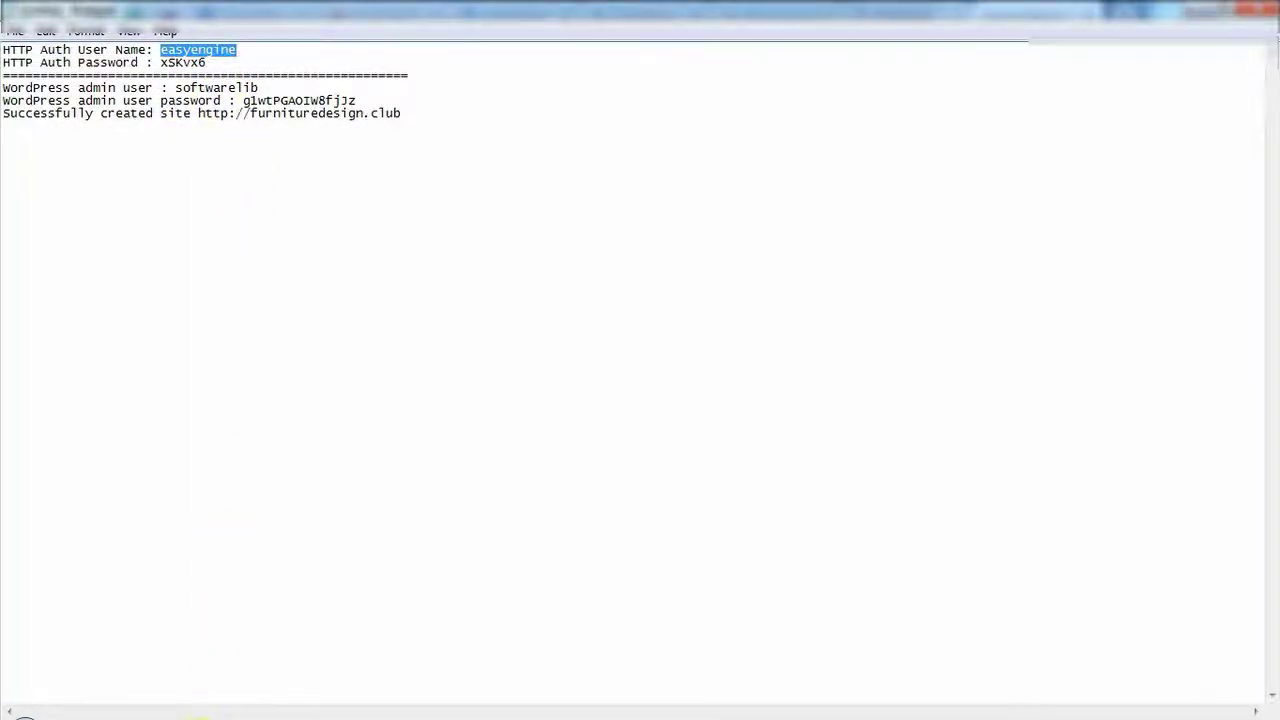
left_click(200, 716)
right_click(531, 184)
left_click(560, 280)
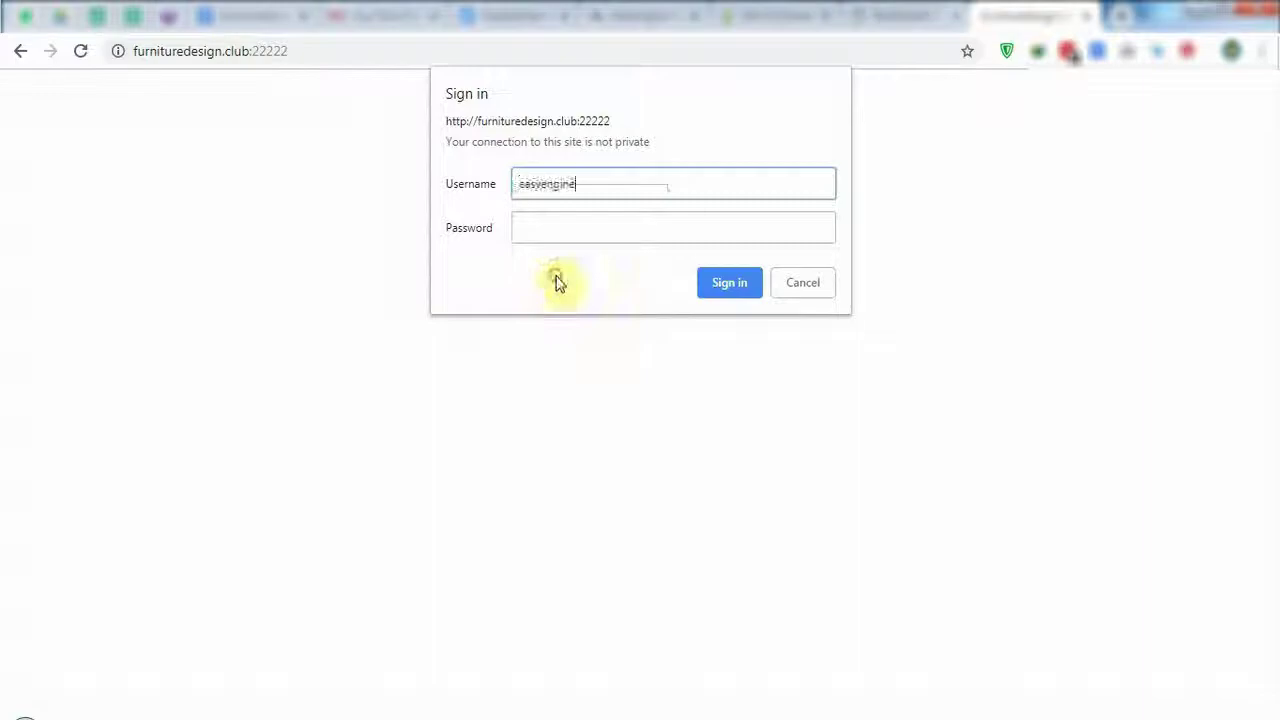
left_click(463, 714)
double_click(183, 62)
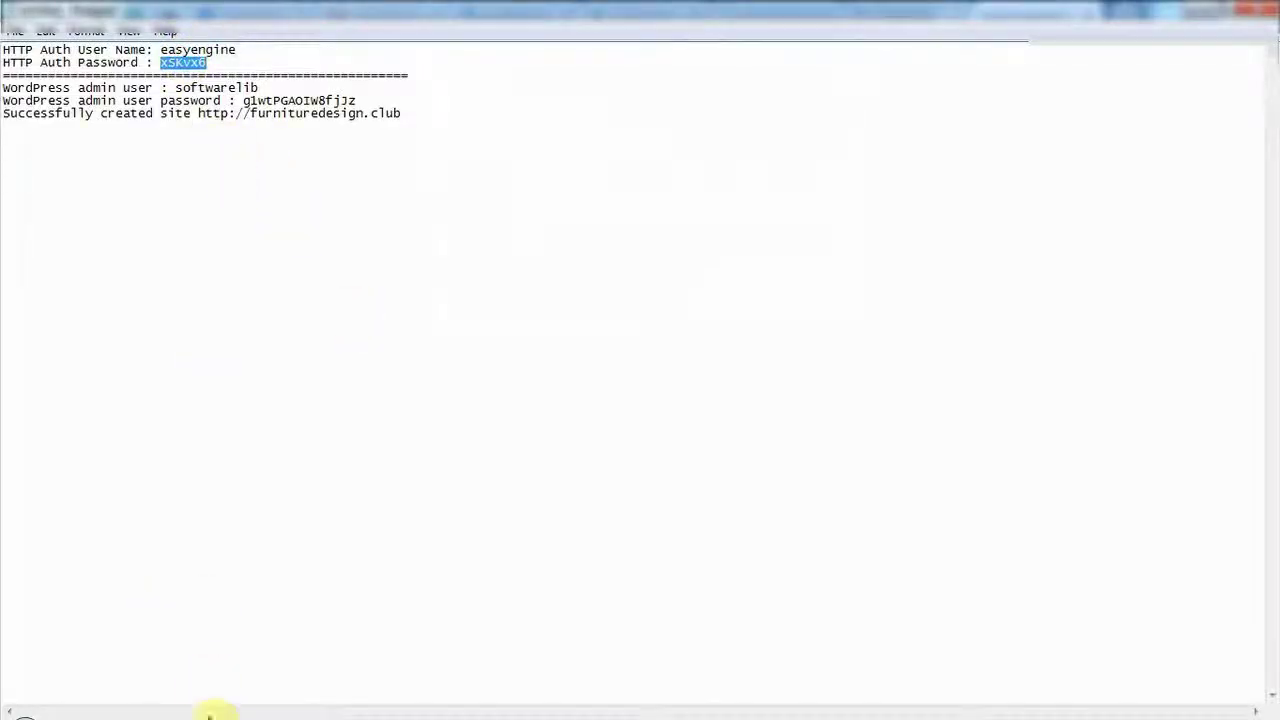
left_click(215, 712)
left_click(566, 217)
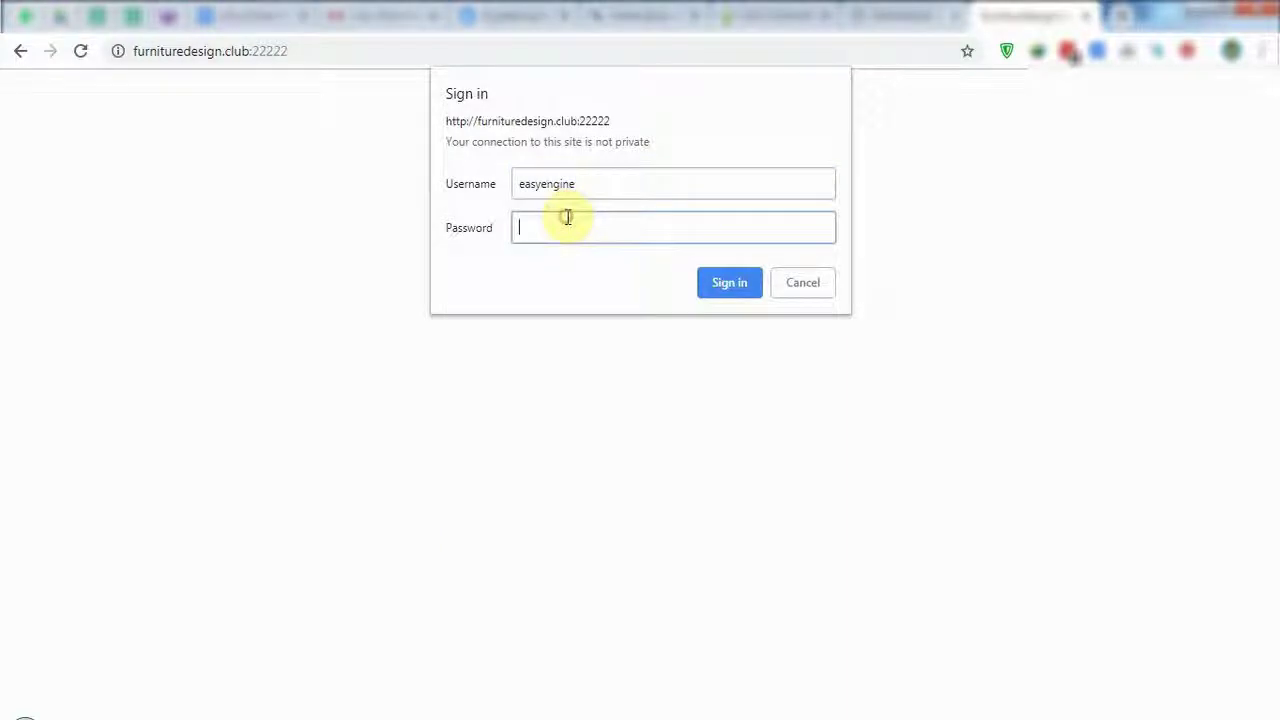
left_click(724, 283)
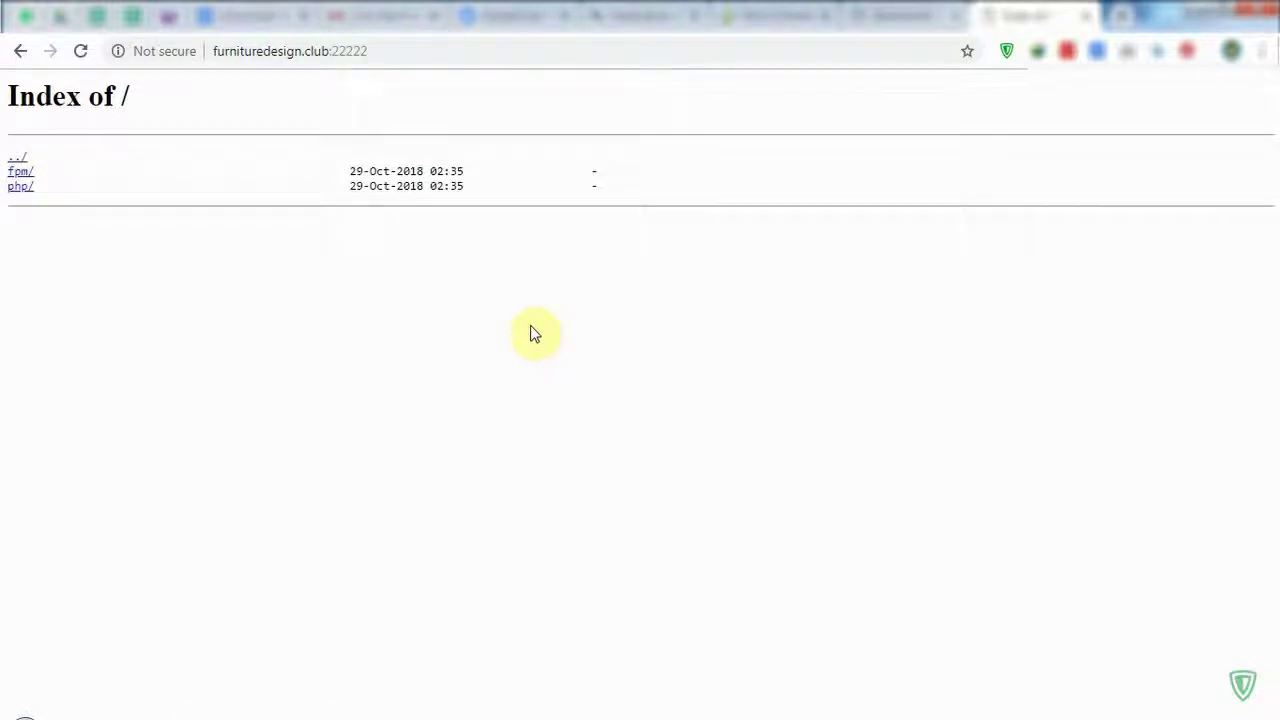
Add a blank line below the HTTP-auth password in the credential notes.
left_click(385, 57)
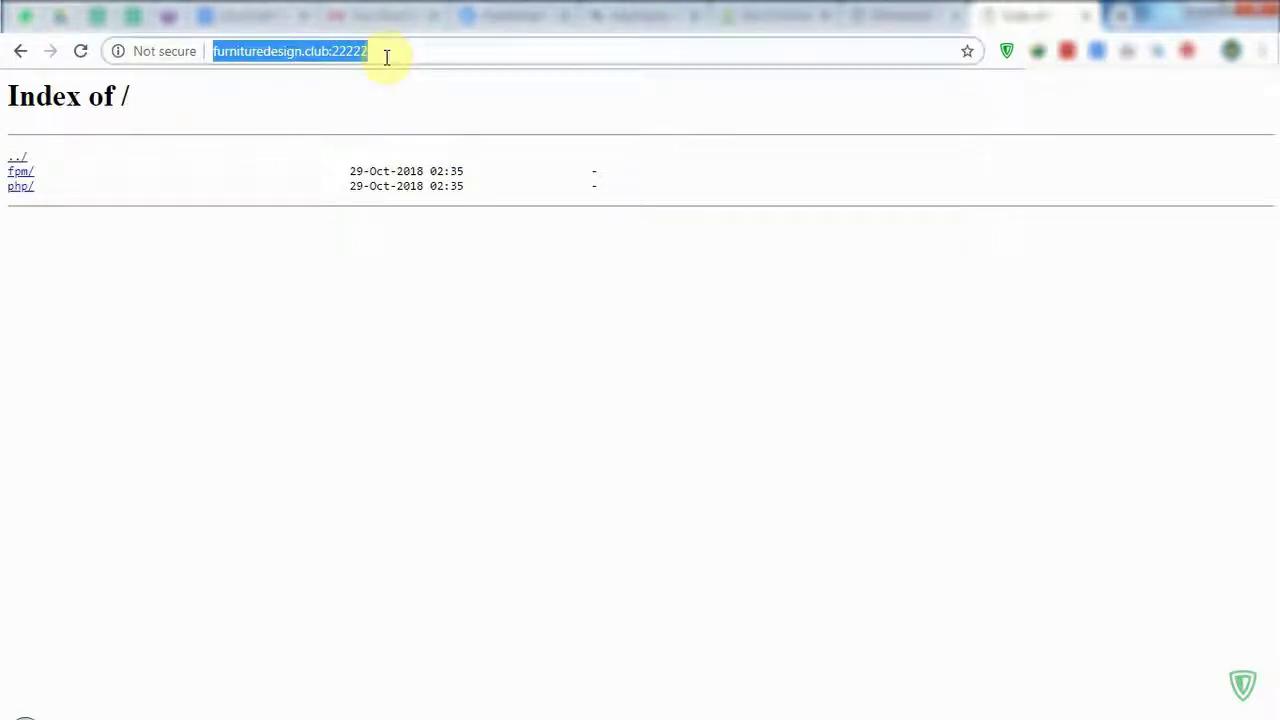
left_click(372, 223)
key("alt+Tab")
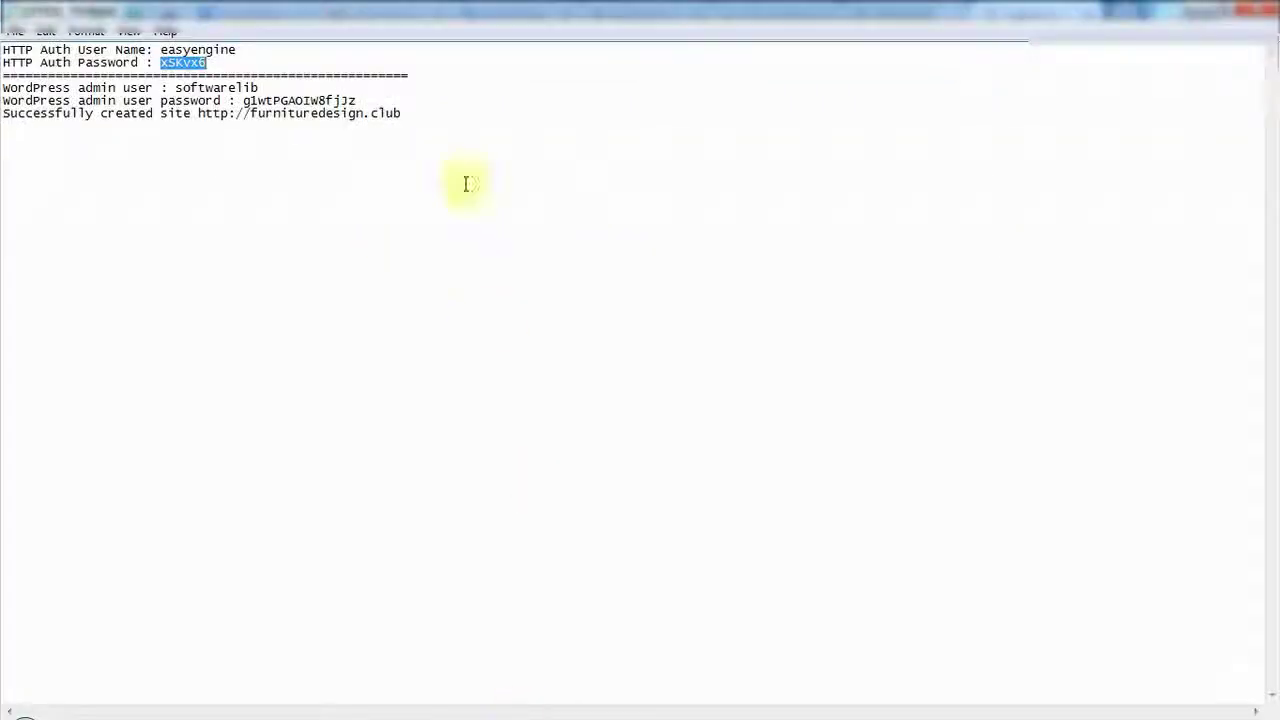
double_click(172, 49)
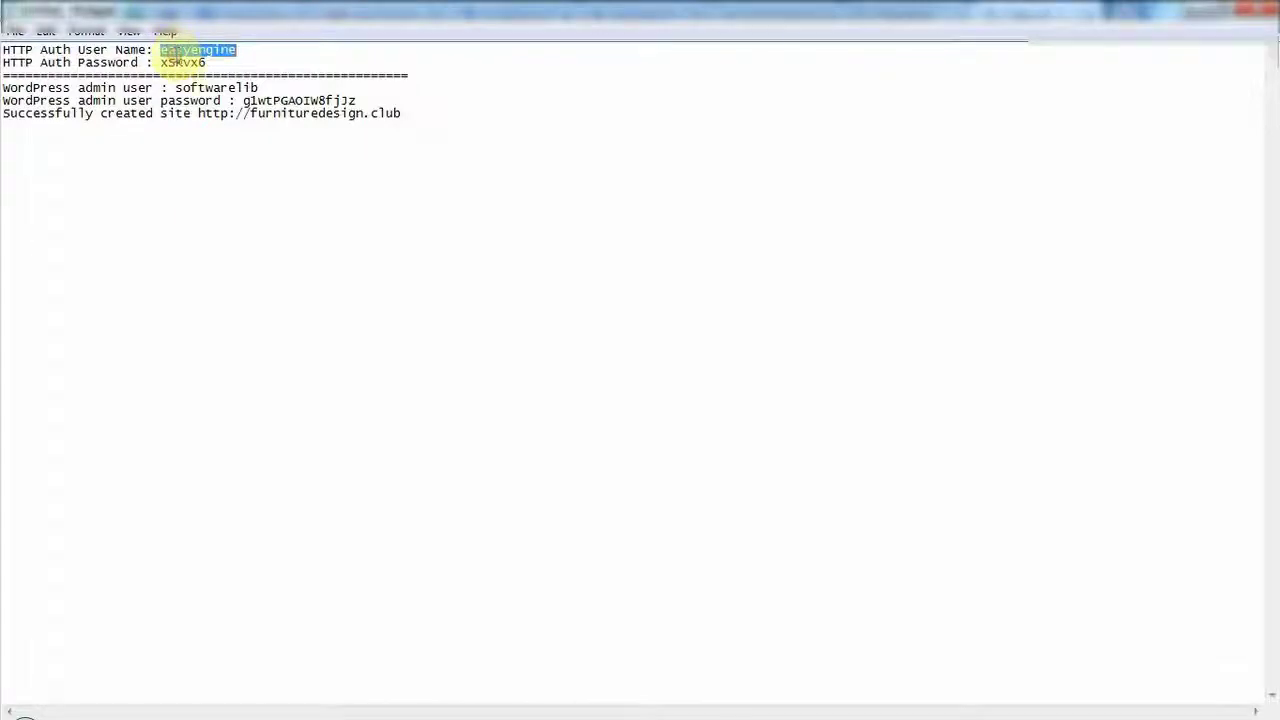
double_click(180, 62)
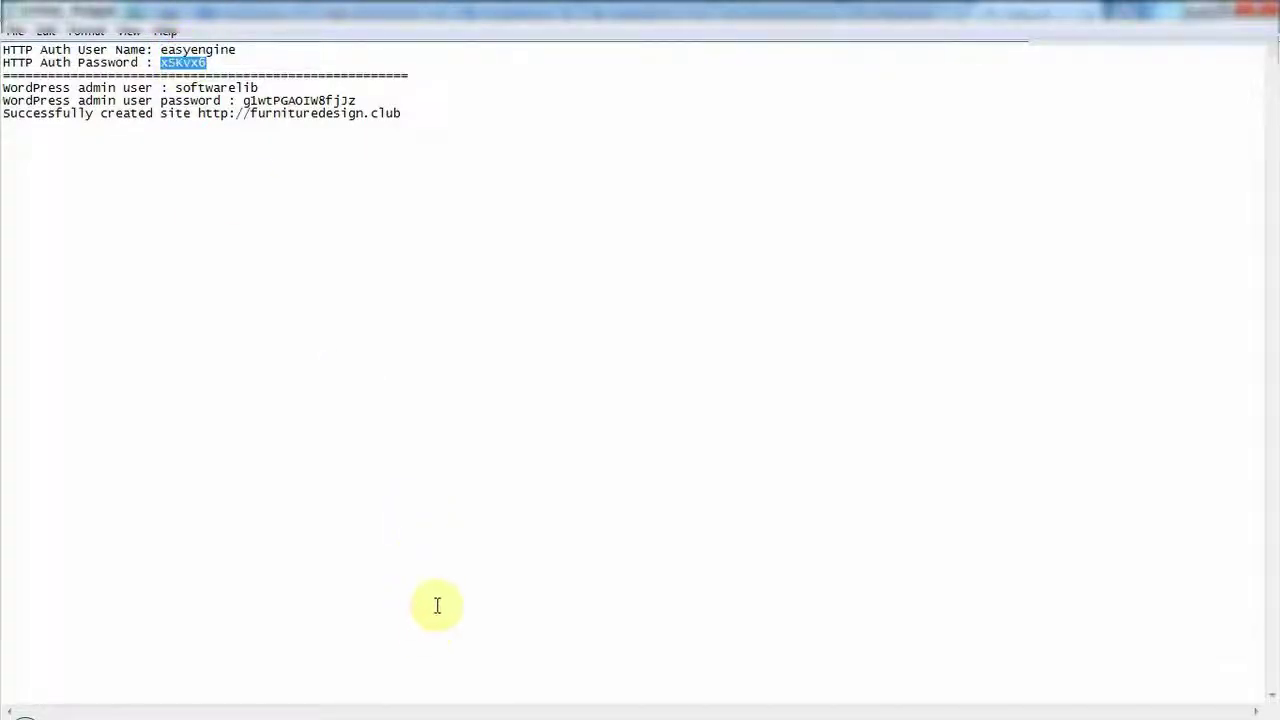
left_click(397, 449)
left_click(456, 68)
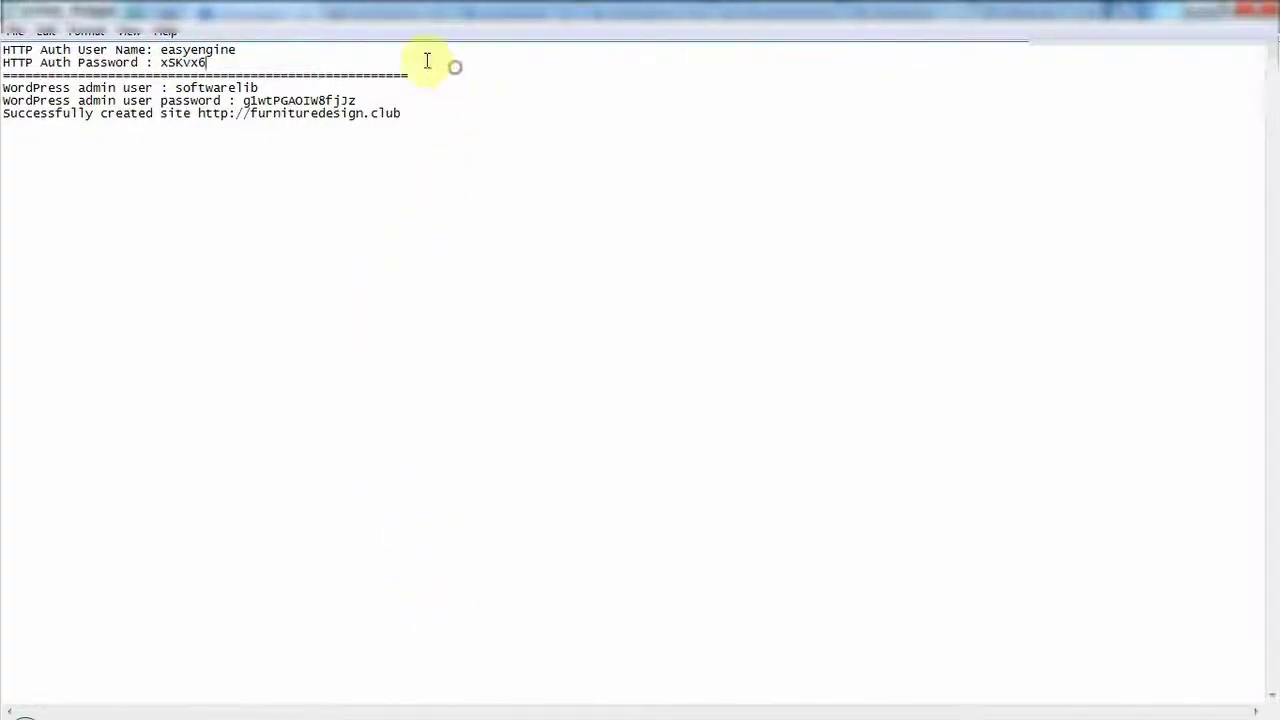
key("Return")
key("Return")
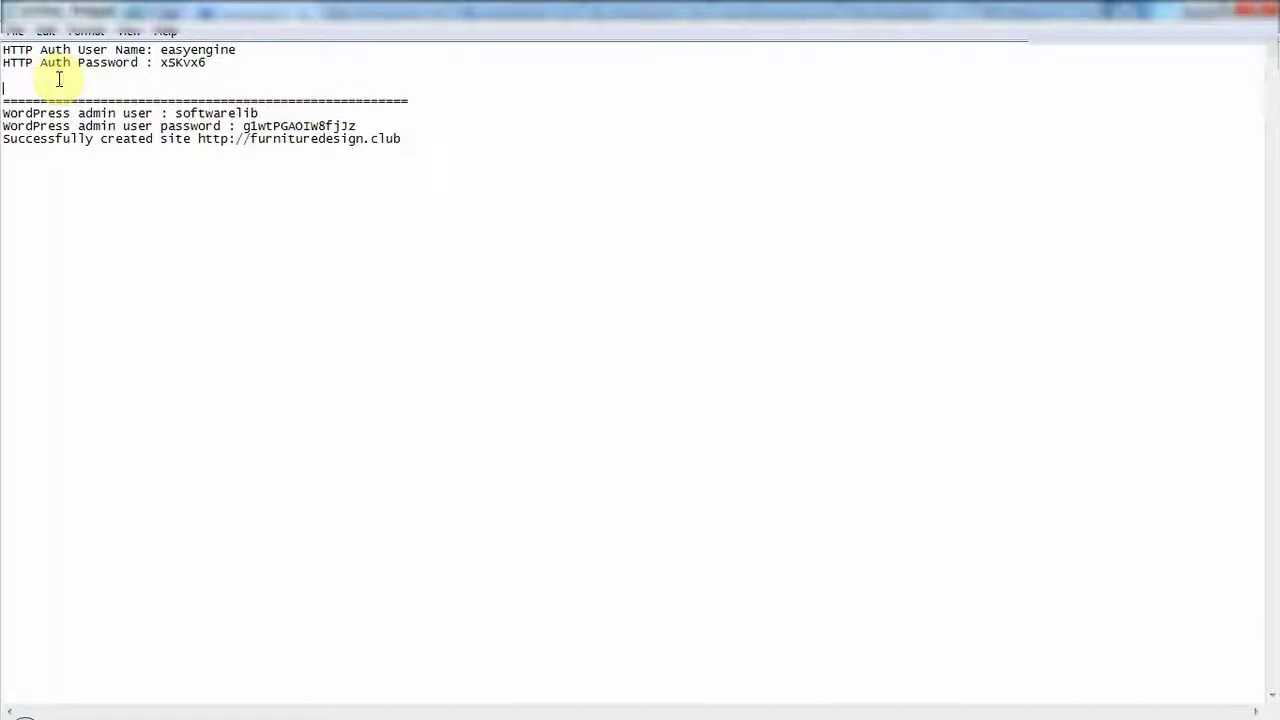
Write 'ee secure --auth' on the new line and select it for copying.
double_click(170, 49)
double_click(171, 62)
left_click(53, 85)
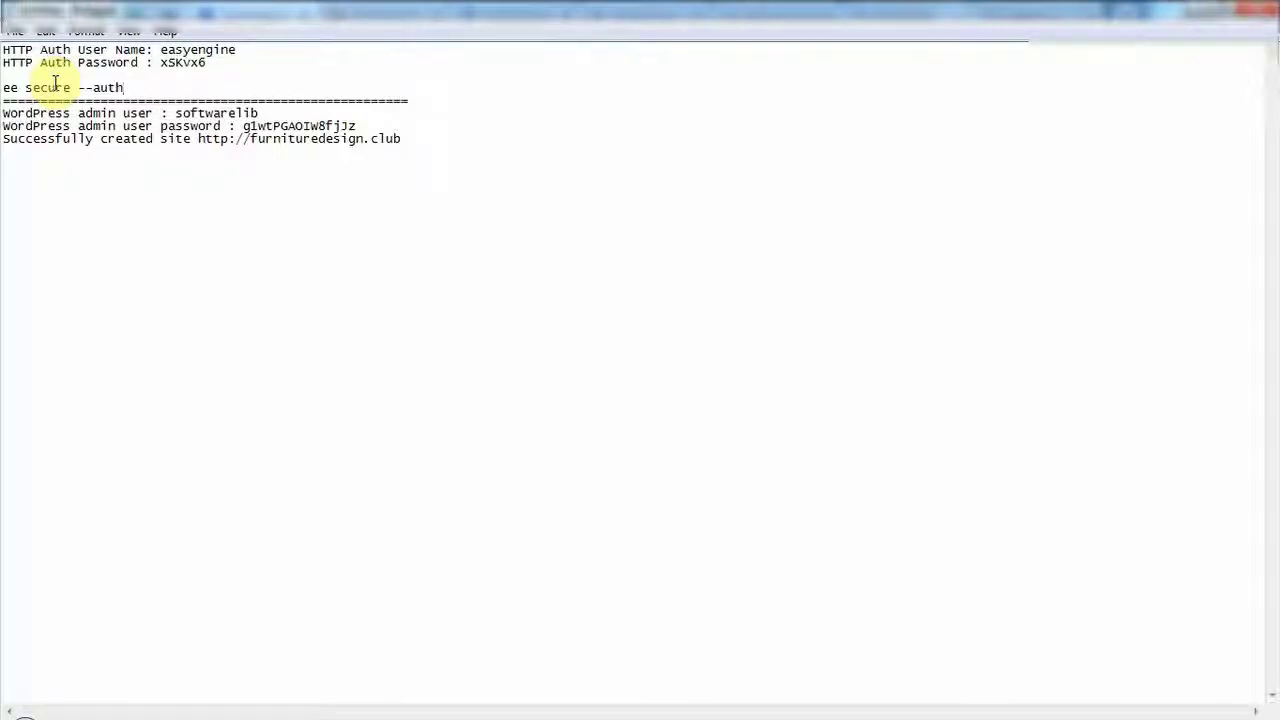
key("Return")
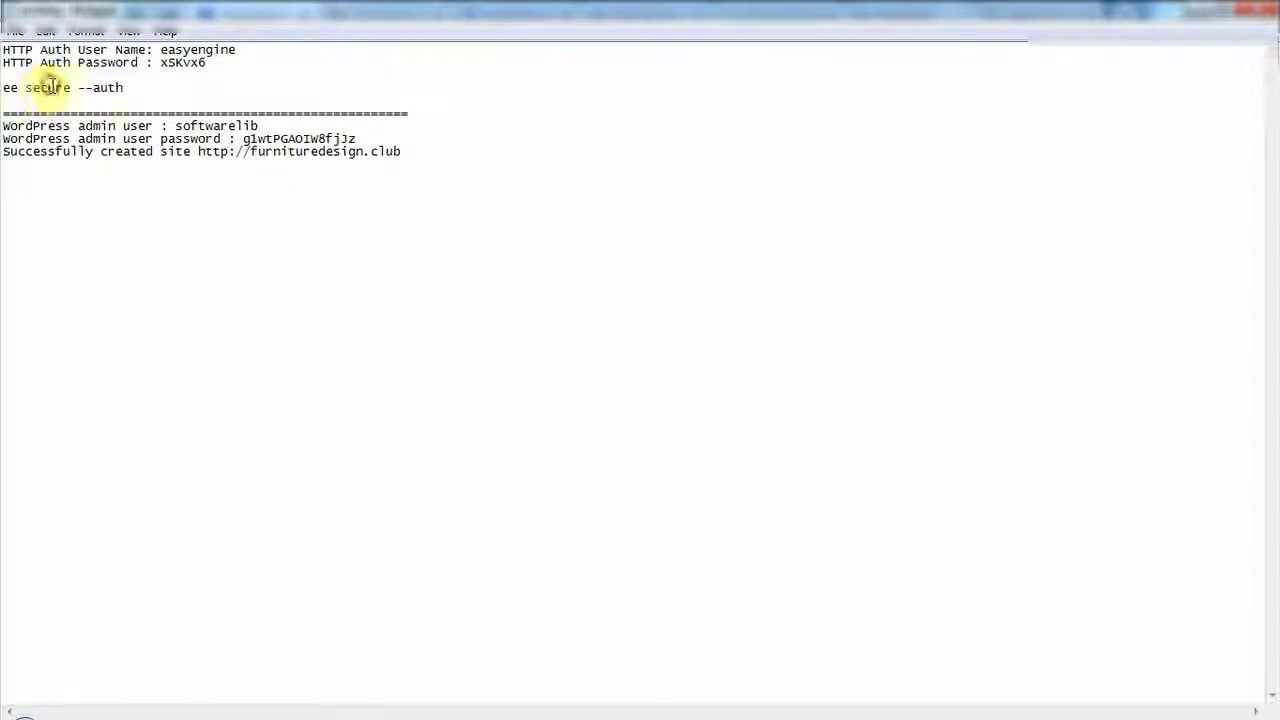
left_click_drag(129, 88, 18, 88)
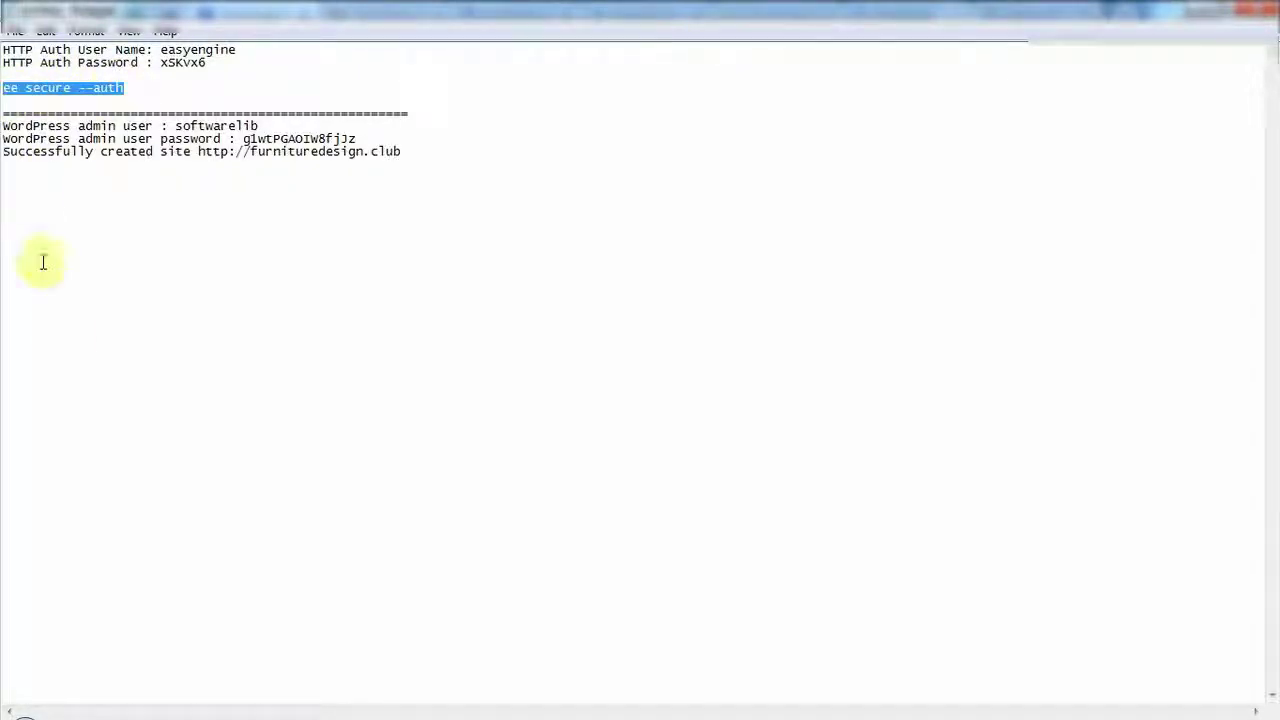
left_click(160, 717)
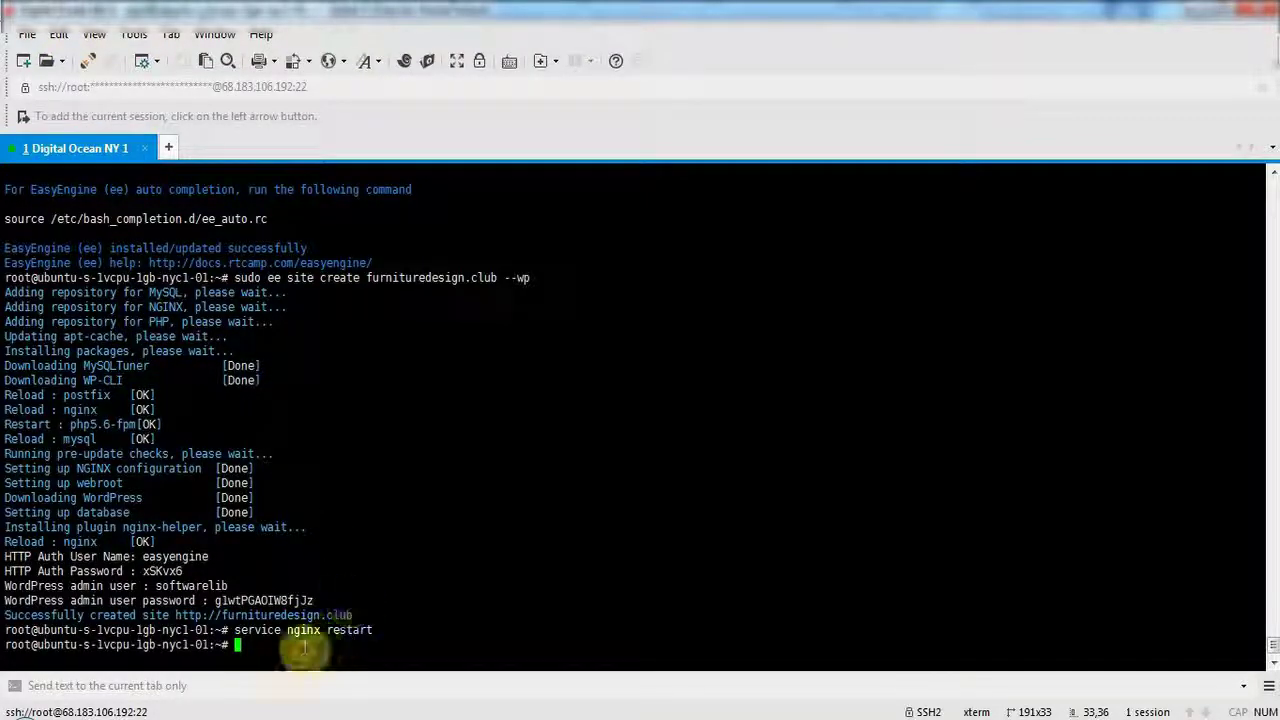
Run ee secure --auth on the server with user name admin and a new password.
right_click(306, 648)
left_click(342, 272)
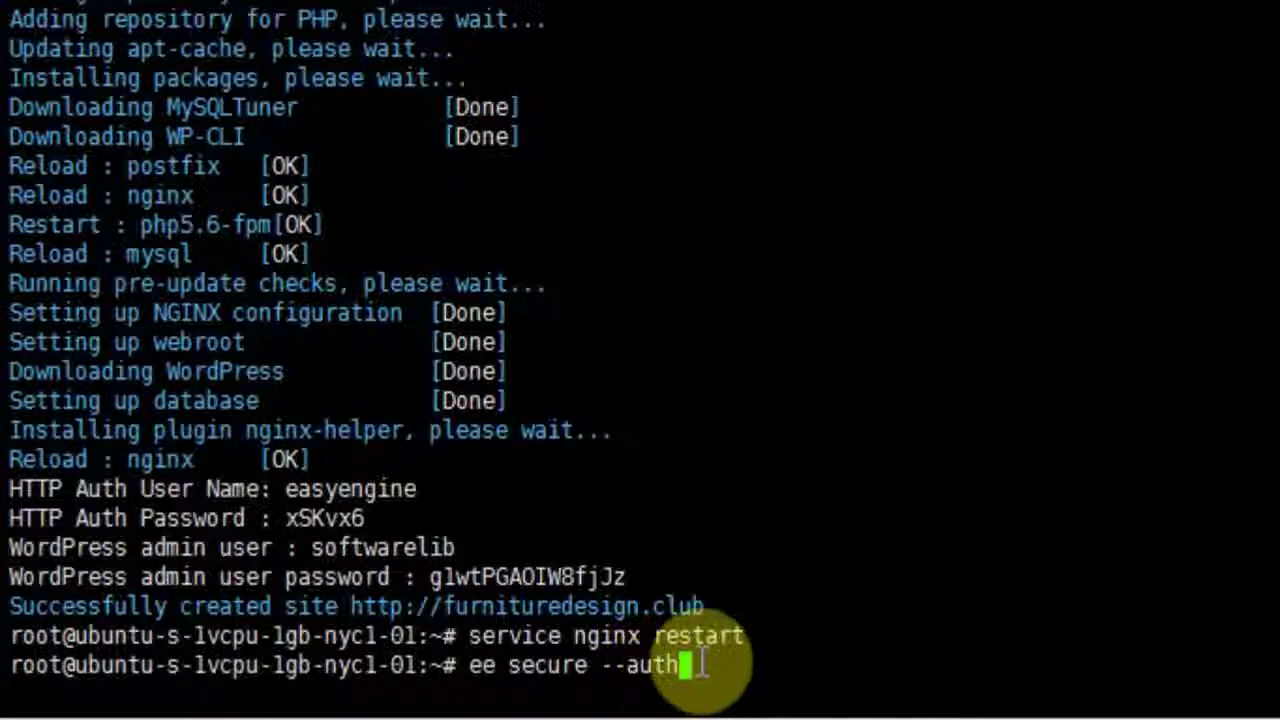
key("Return")
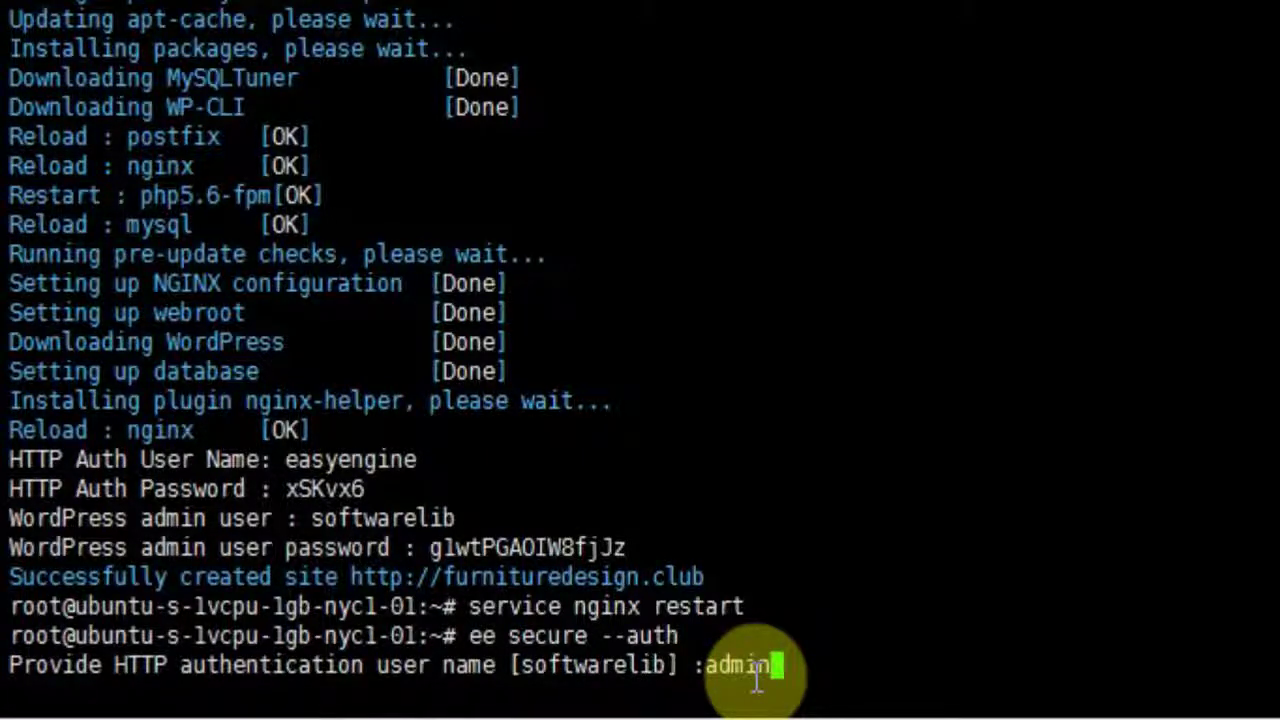
key("Return")
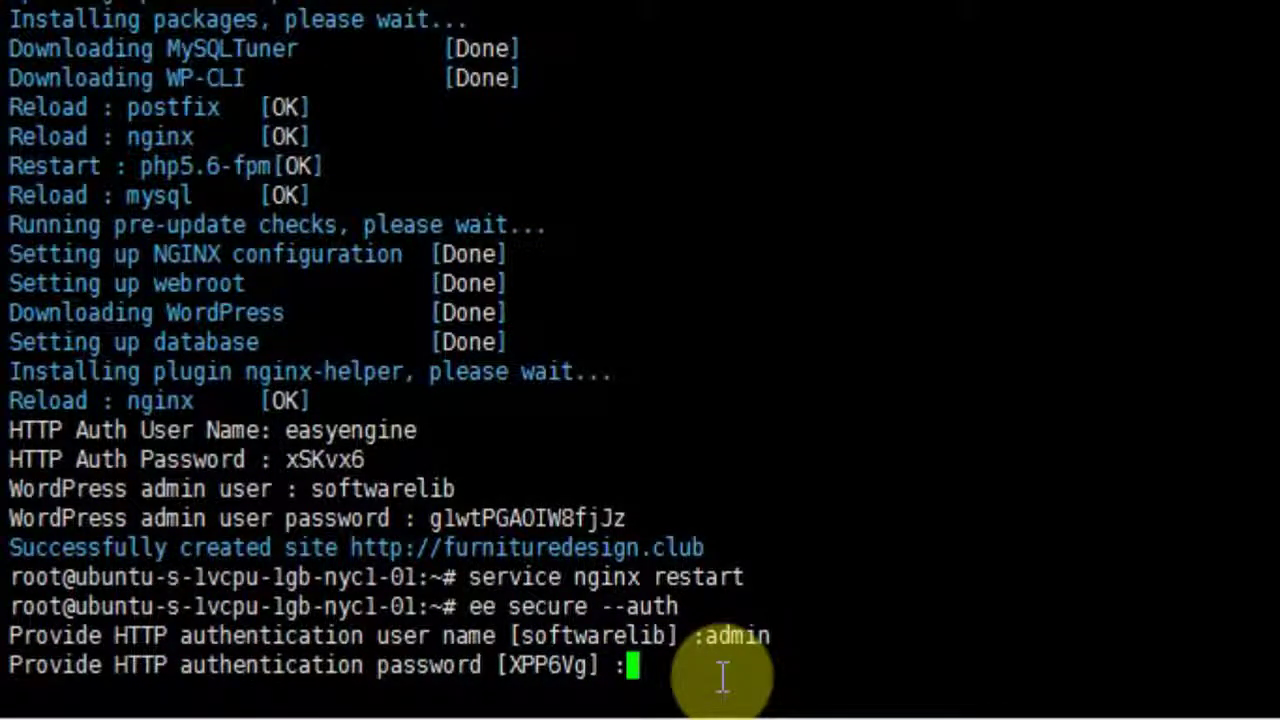
key("Return")
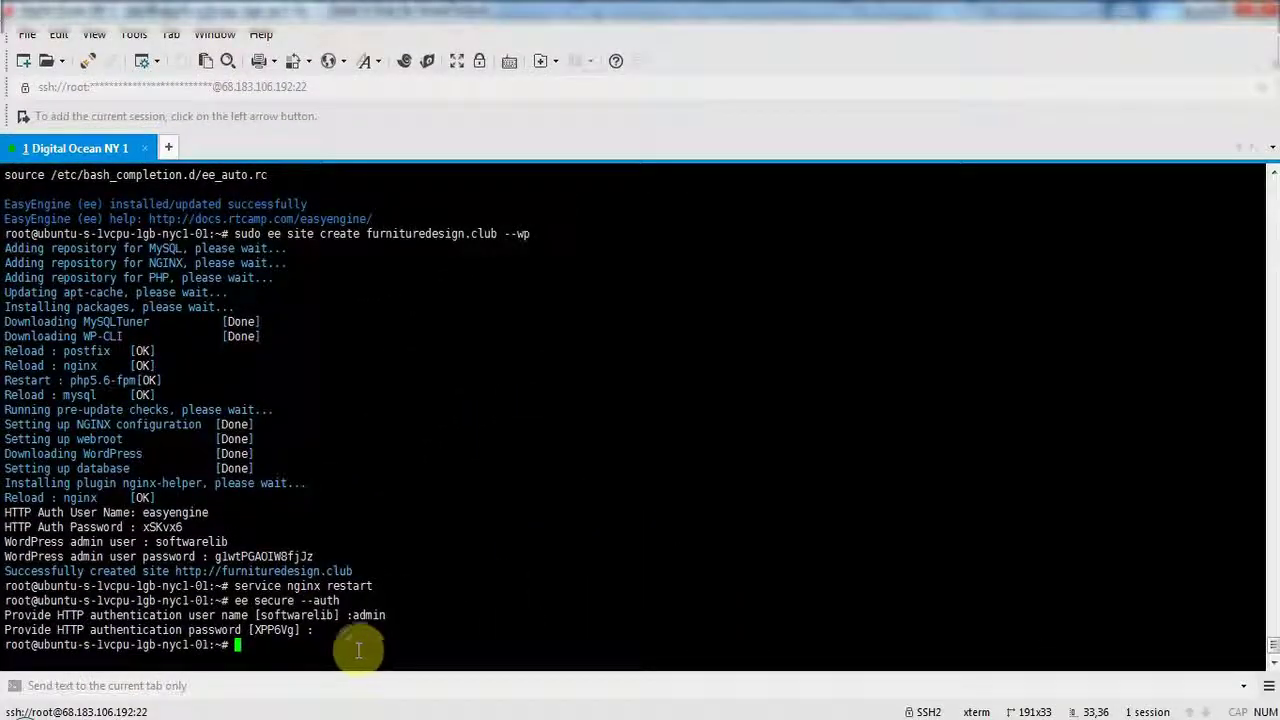
key("alt+Tab")
key("F5")
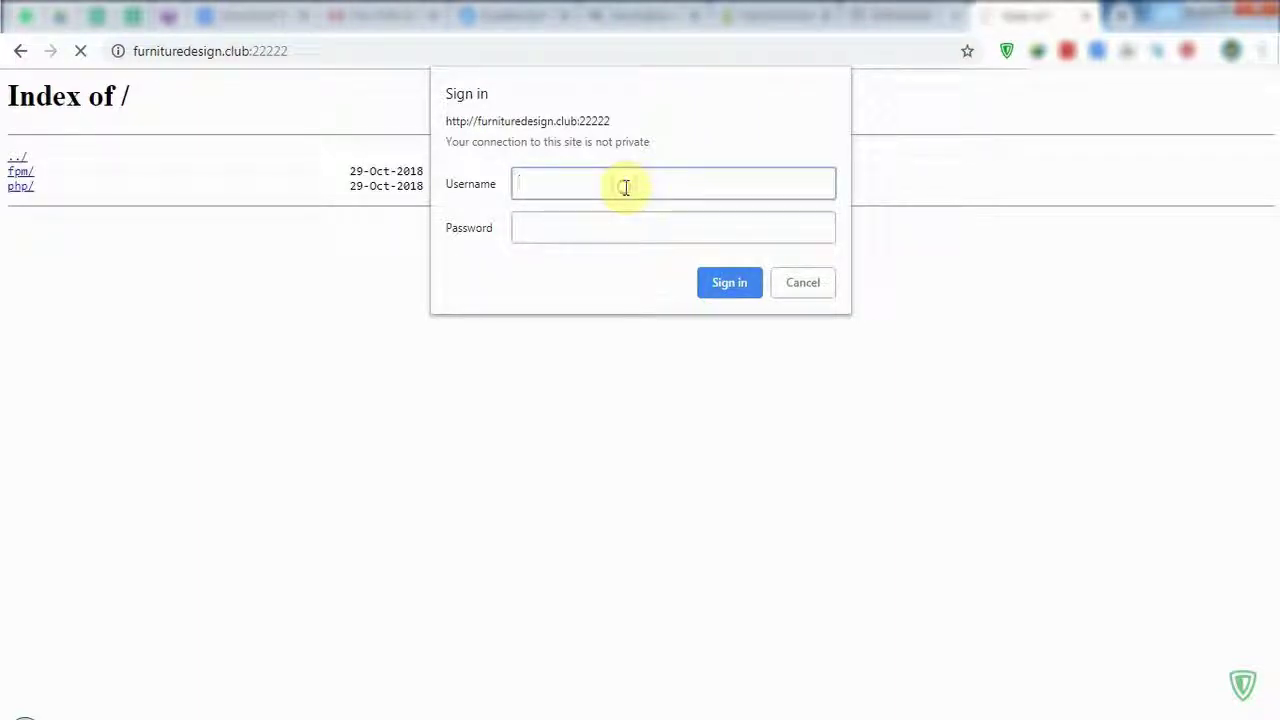
Sign in to the 22222 panel as admin with the new HTTP-auth password.
type("admin")
key("Tab")
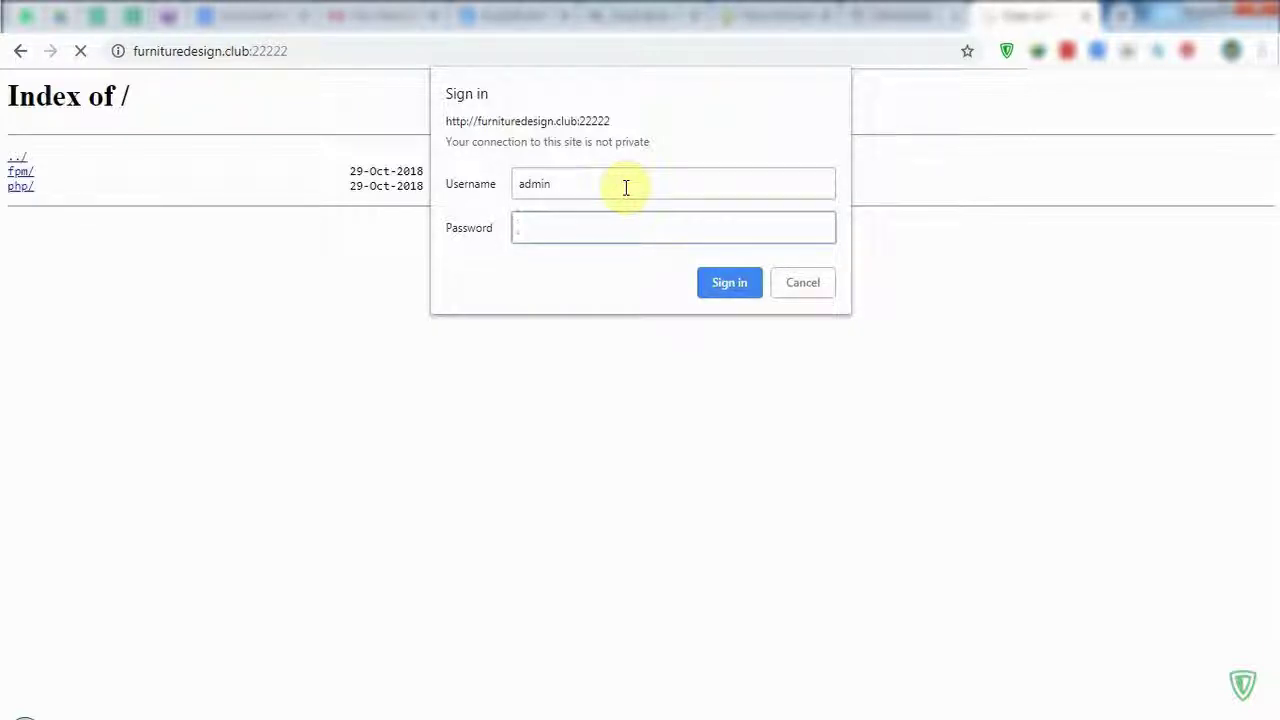
key("Return")
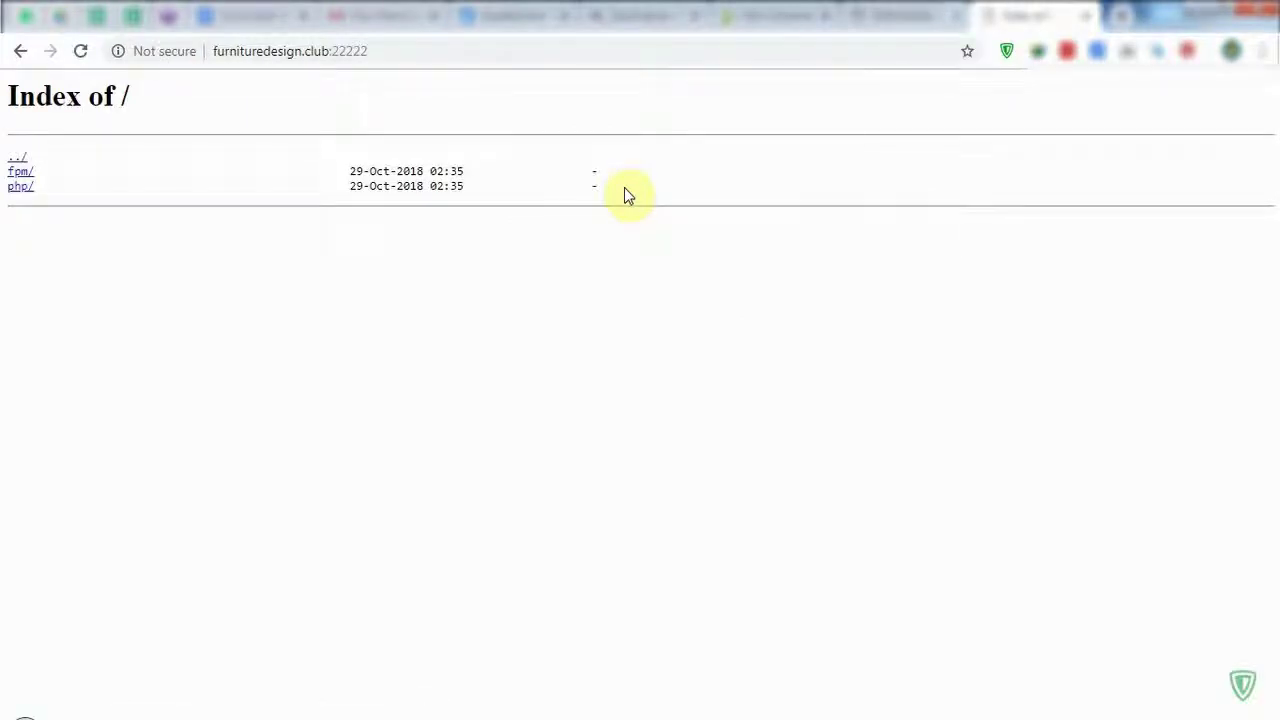
key("alt+Tab")
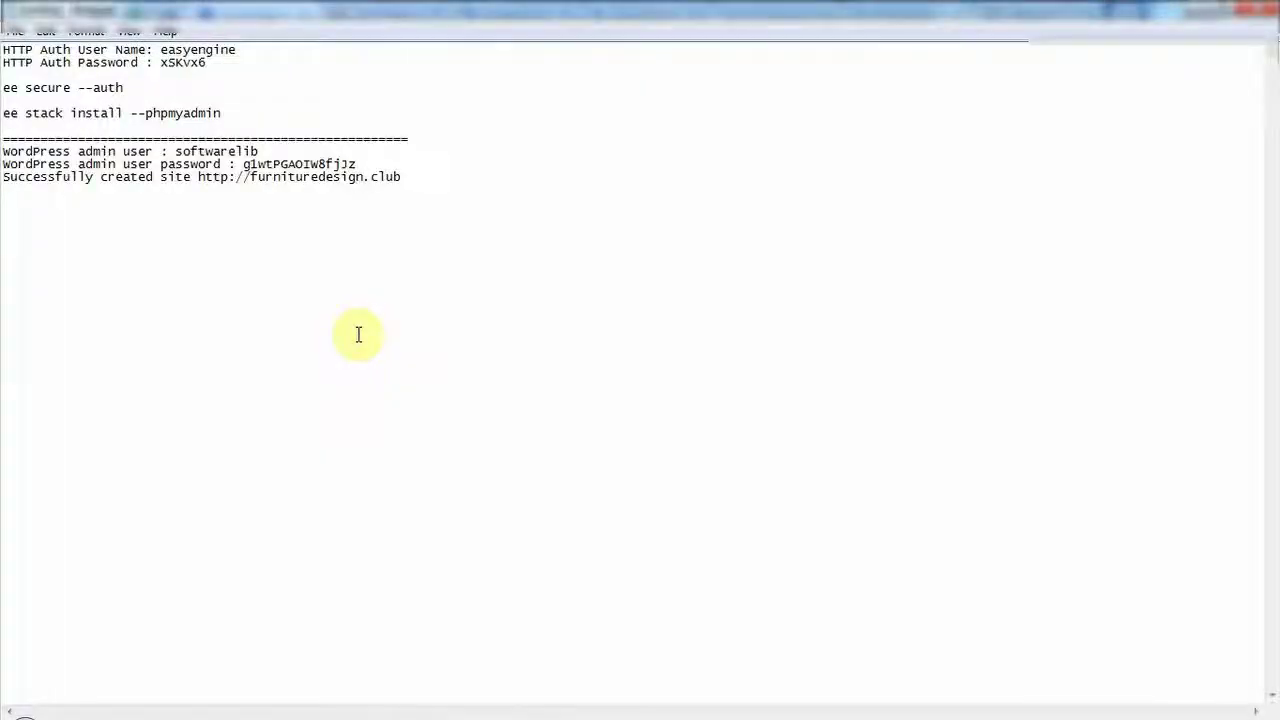
key("alt+Tab")
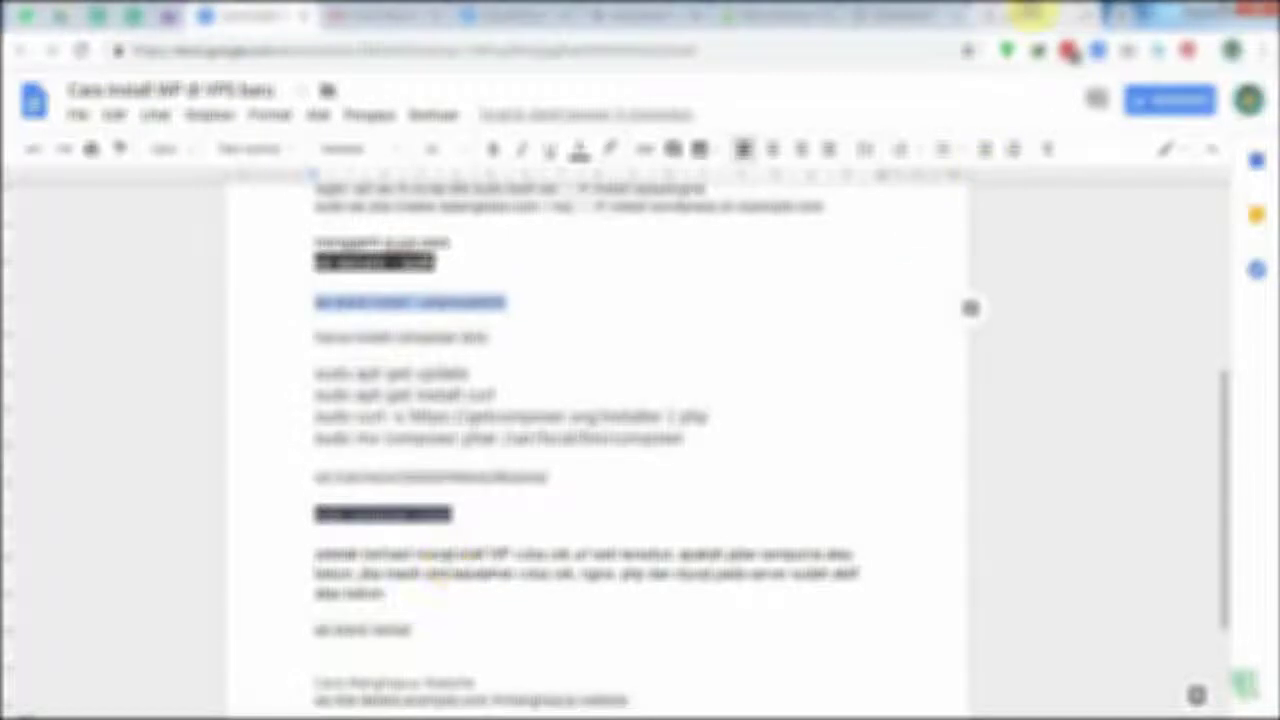
left_click(1030, 15)
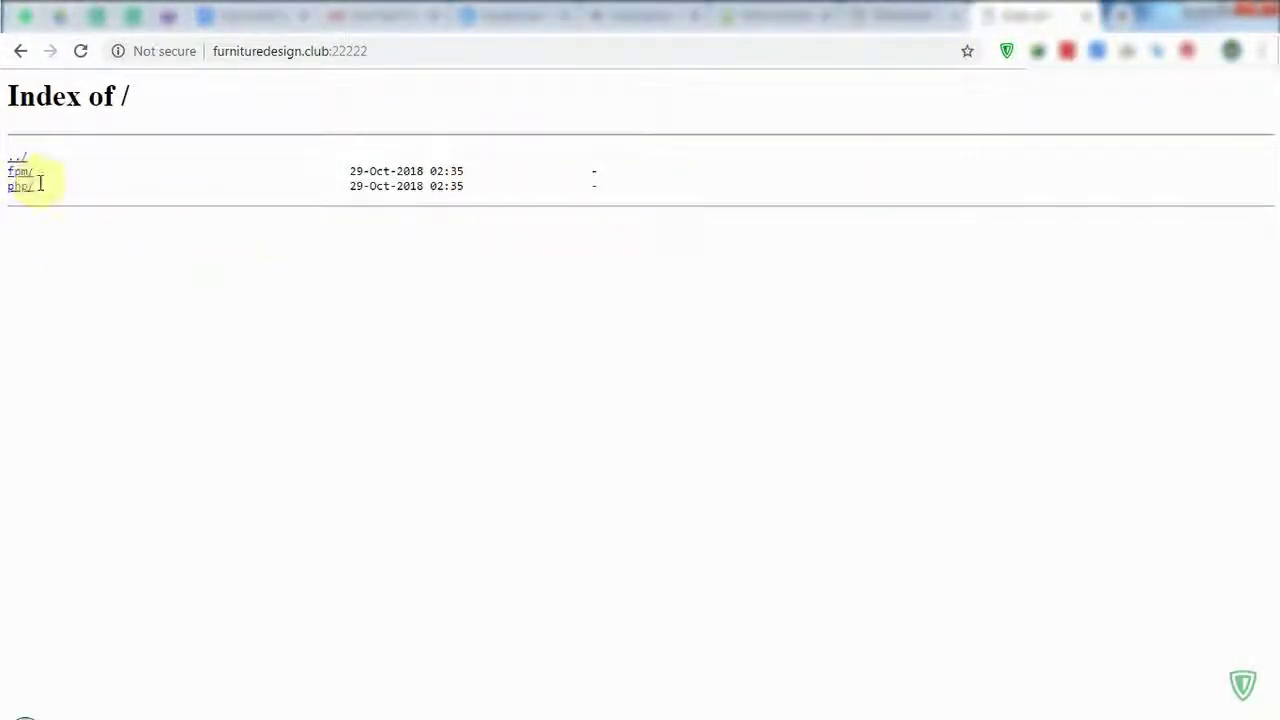
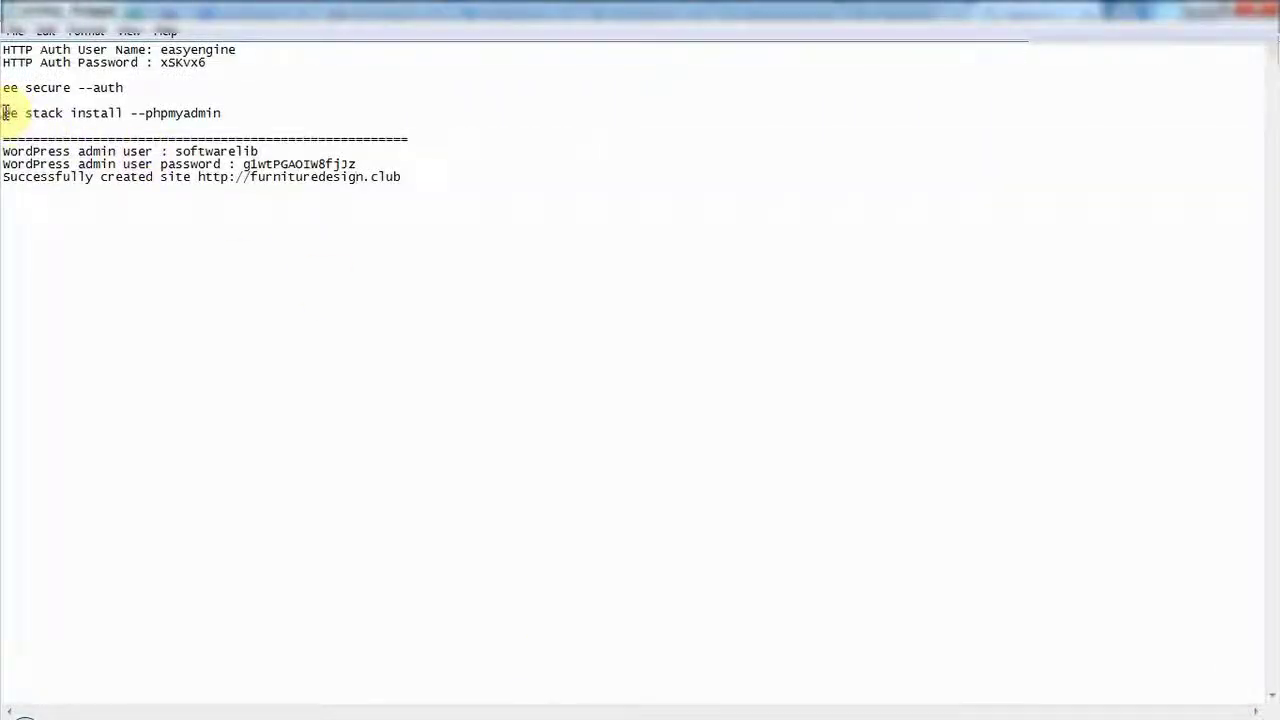
Run 'ee stack install --phpmyadmin' in the terminal, then reload the port 22222 index.
left_click_drag(67, 113, 249, 112)
key("super+c")
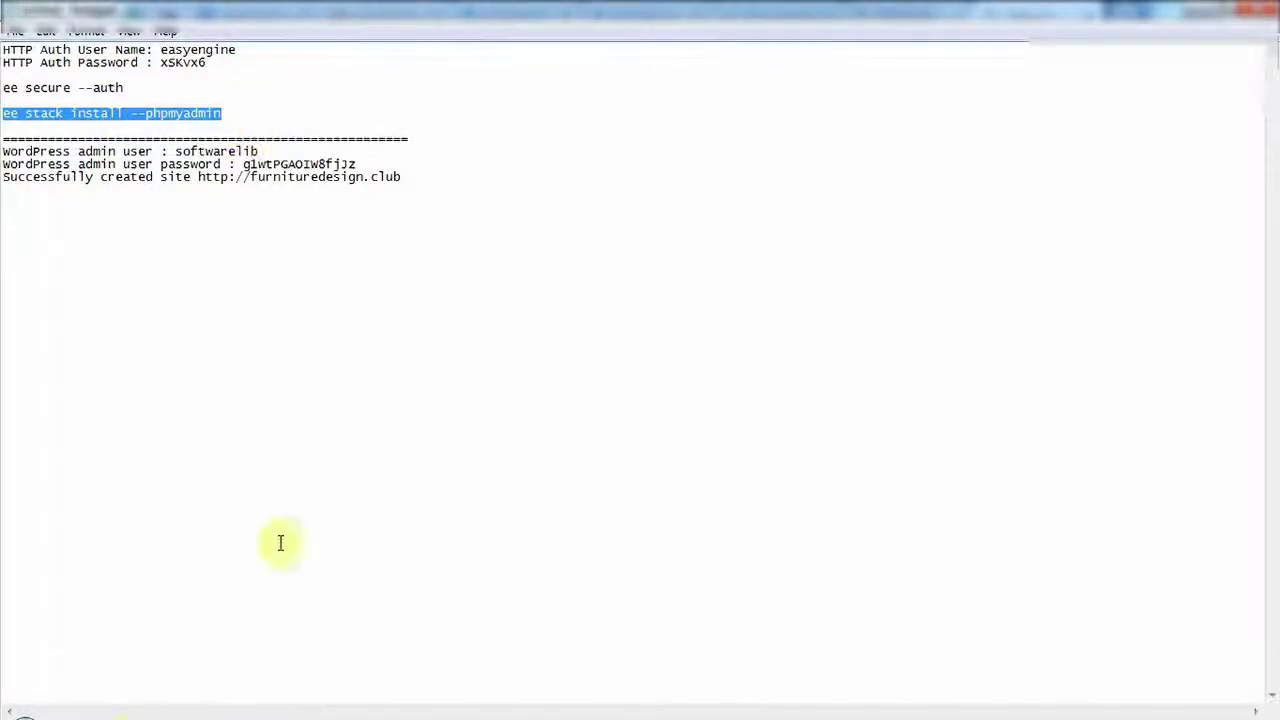
key("alt+Tab")
right_click(240, 645)
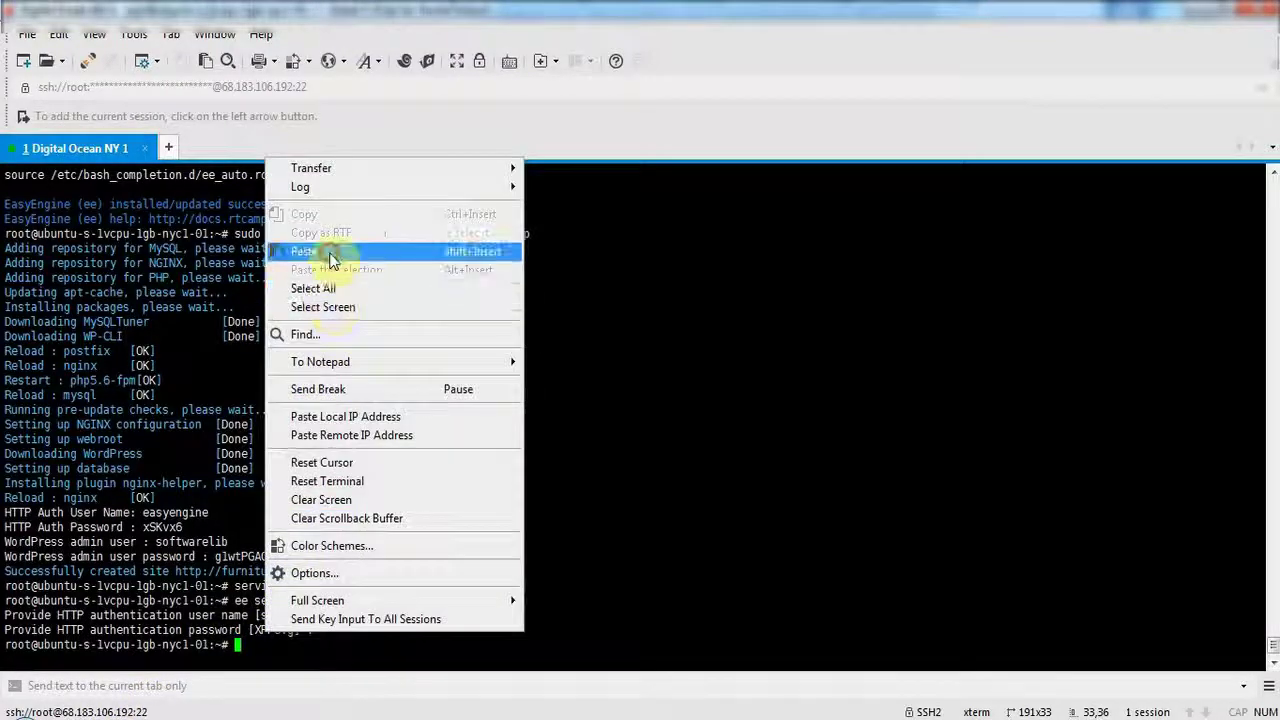
left_click(330, 258)
key("Return")
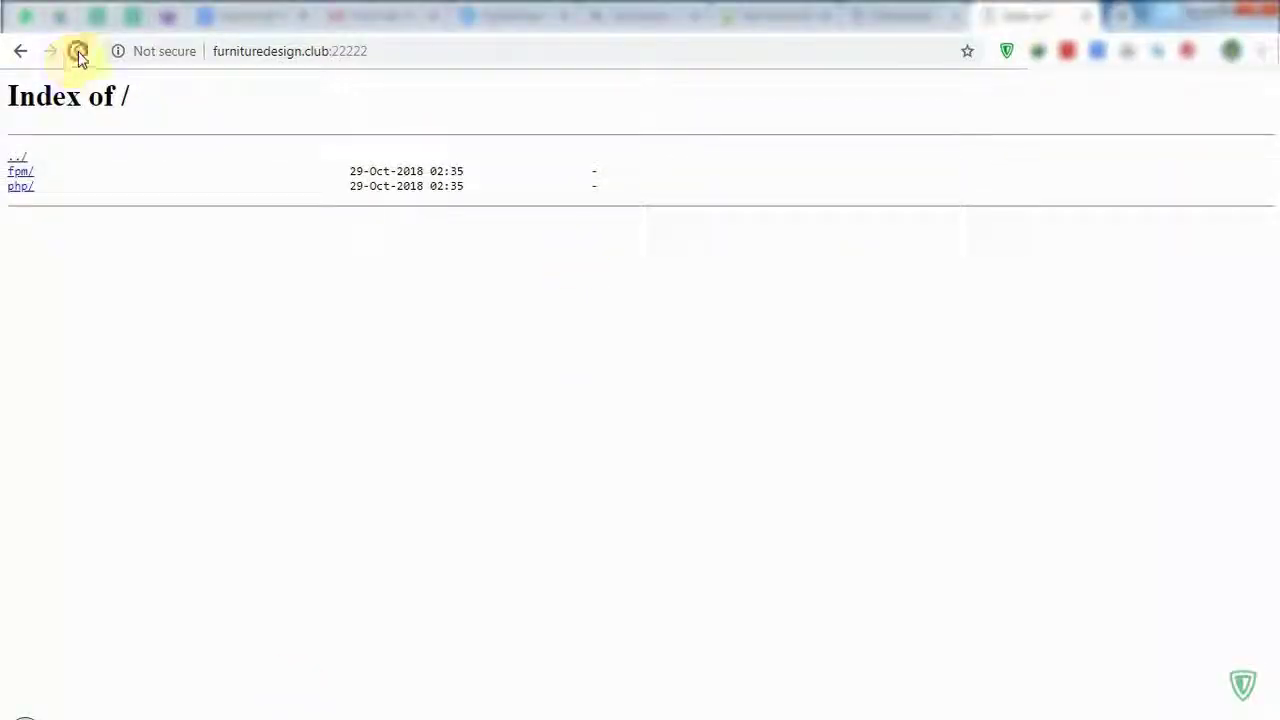
left_click(79, 52)
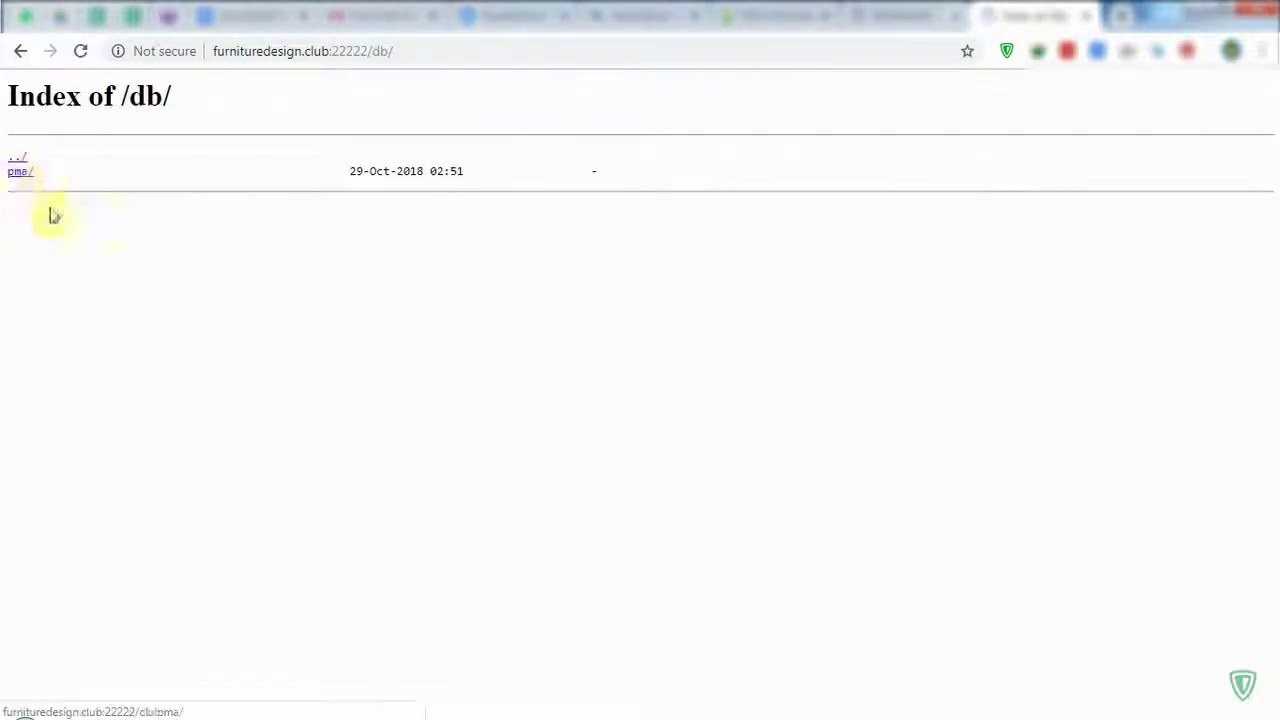
Load db/pma/ and read the missing vendor/autoload.php error suggesting Composer.
left_click(20, 177)
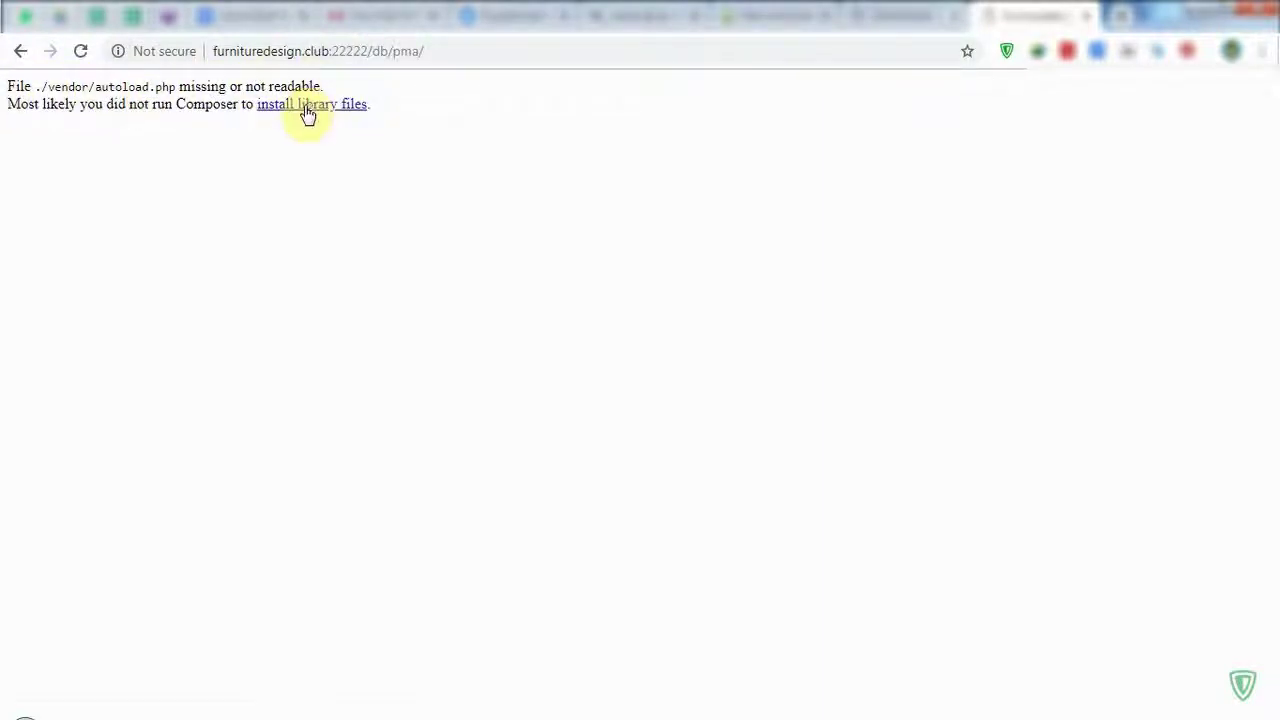
left_click_drag(186, 104, 240, 106)
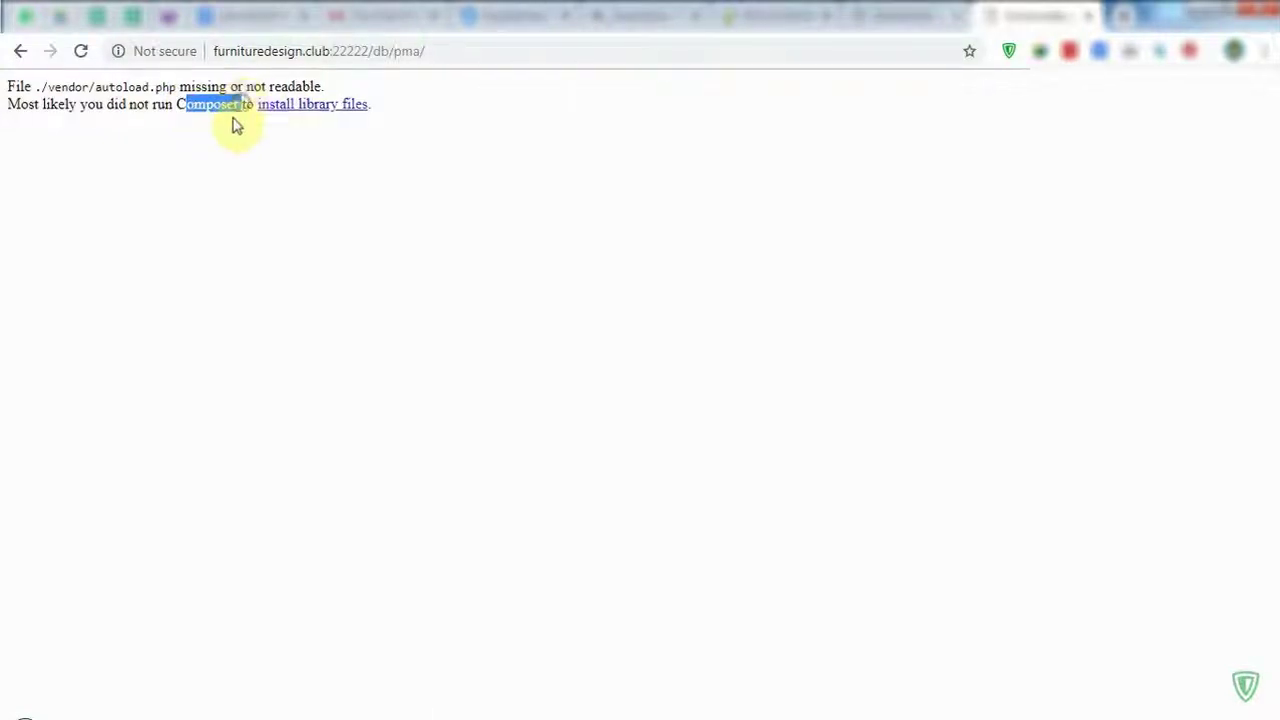
key("alt+Tab")
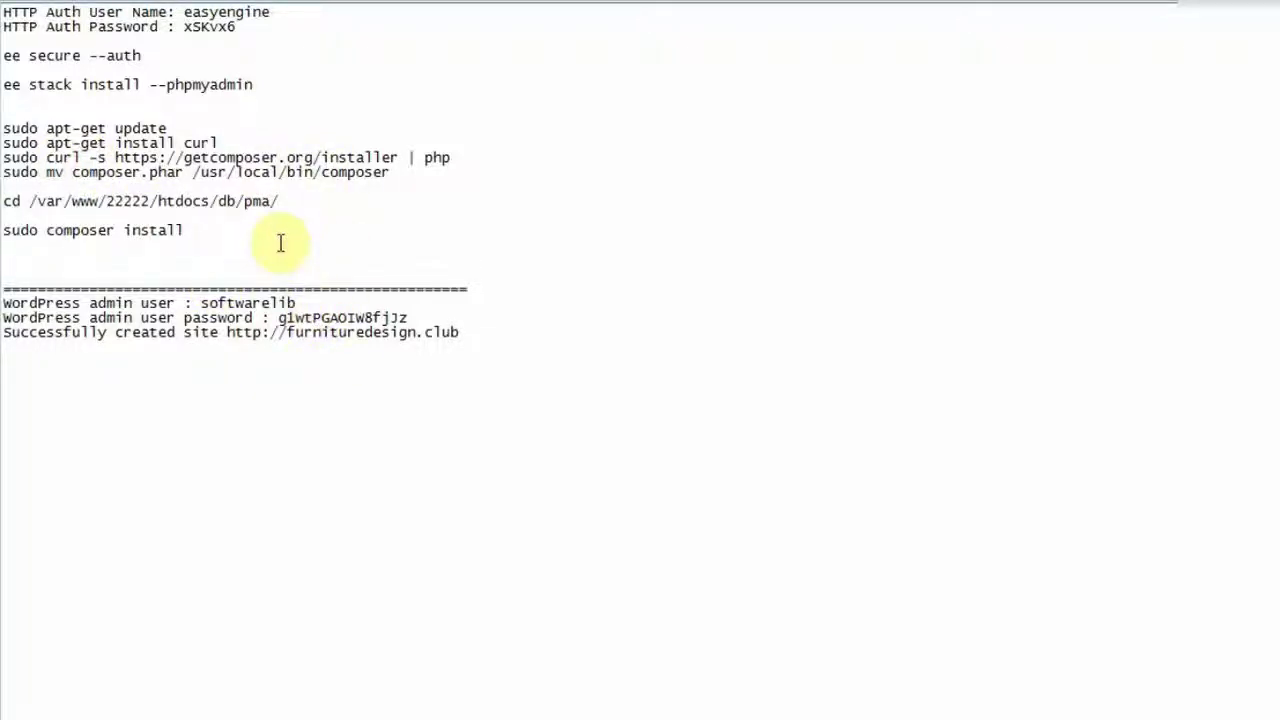
Run 'sudo apt-get update' in the terminal to refresh package lists.
left_click(226, 229)
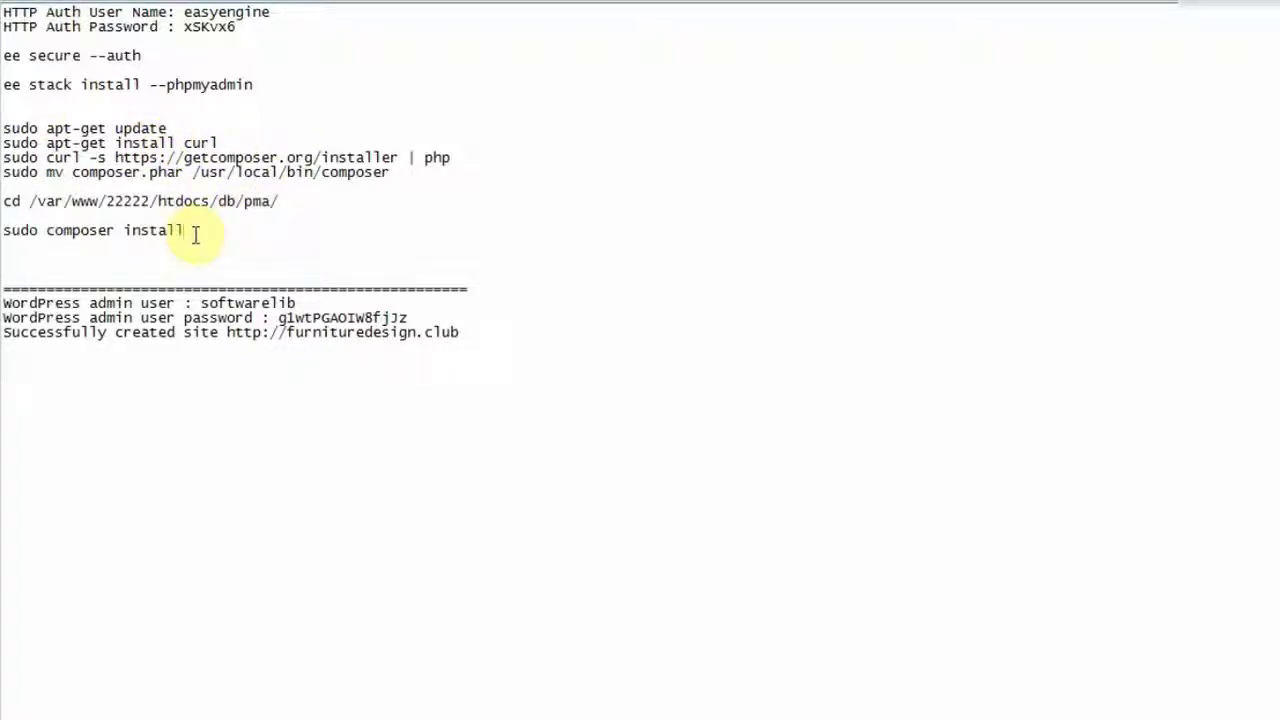
left_click_drag(167, 128, 3, 128)
key("super+c")
key("alt+Tab")
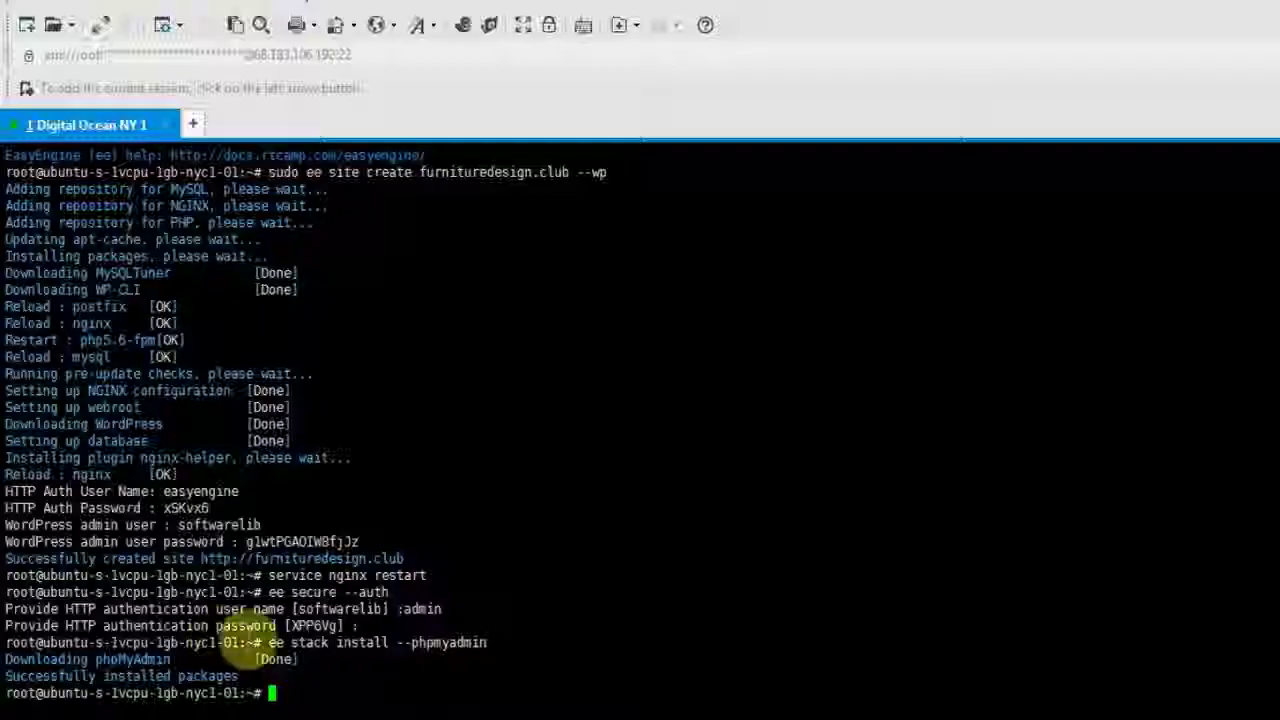
right_click(303, 652)
left_click(350, 219)
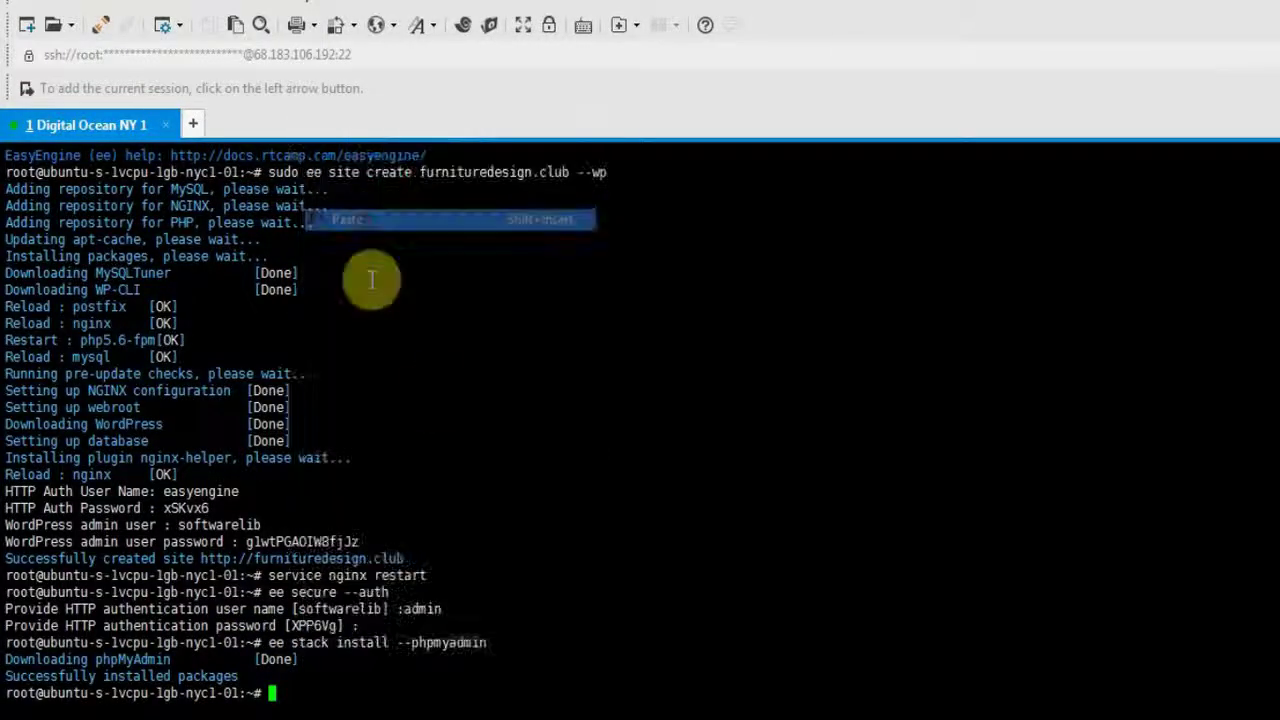
key("Return")
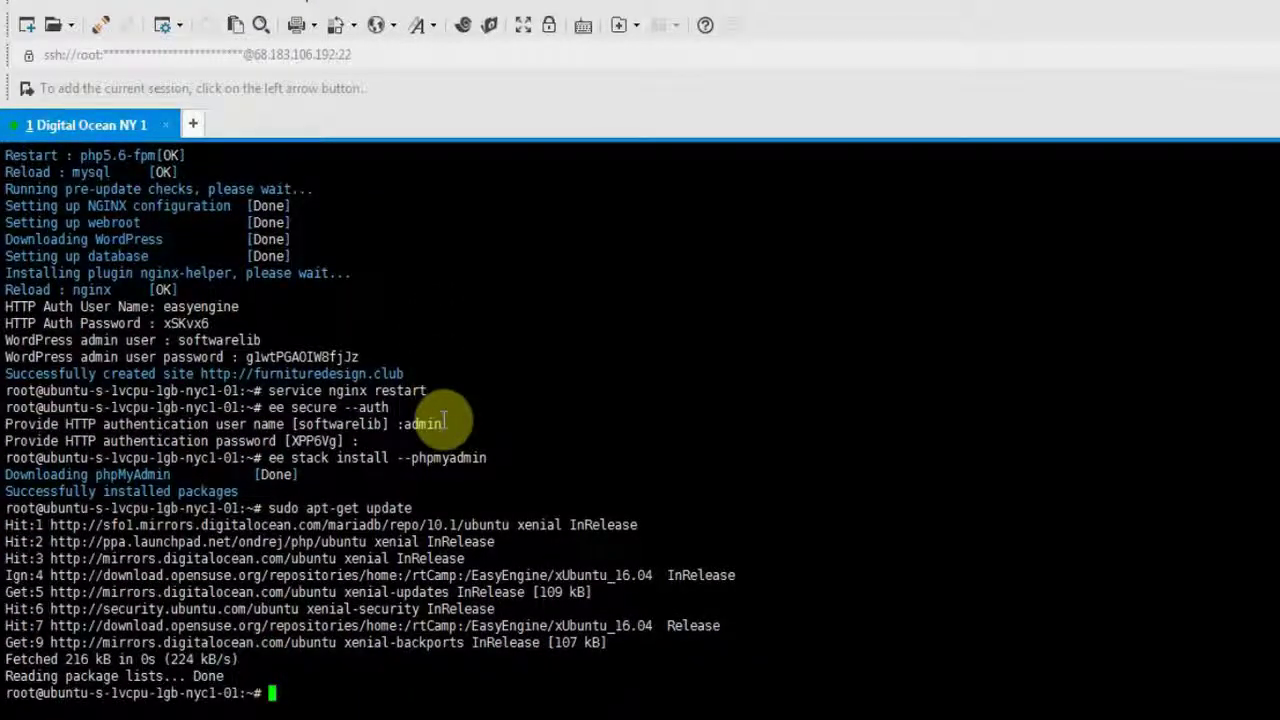
Run 'sudo apt-get install curl', which reports curl is already the newest version.
key("alt+Tab")
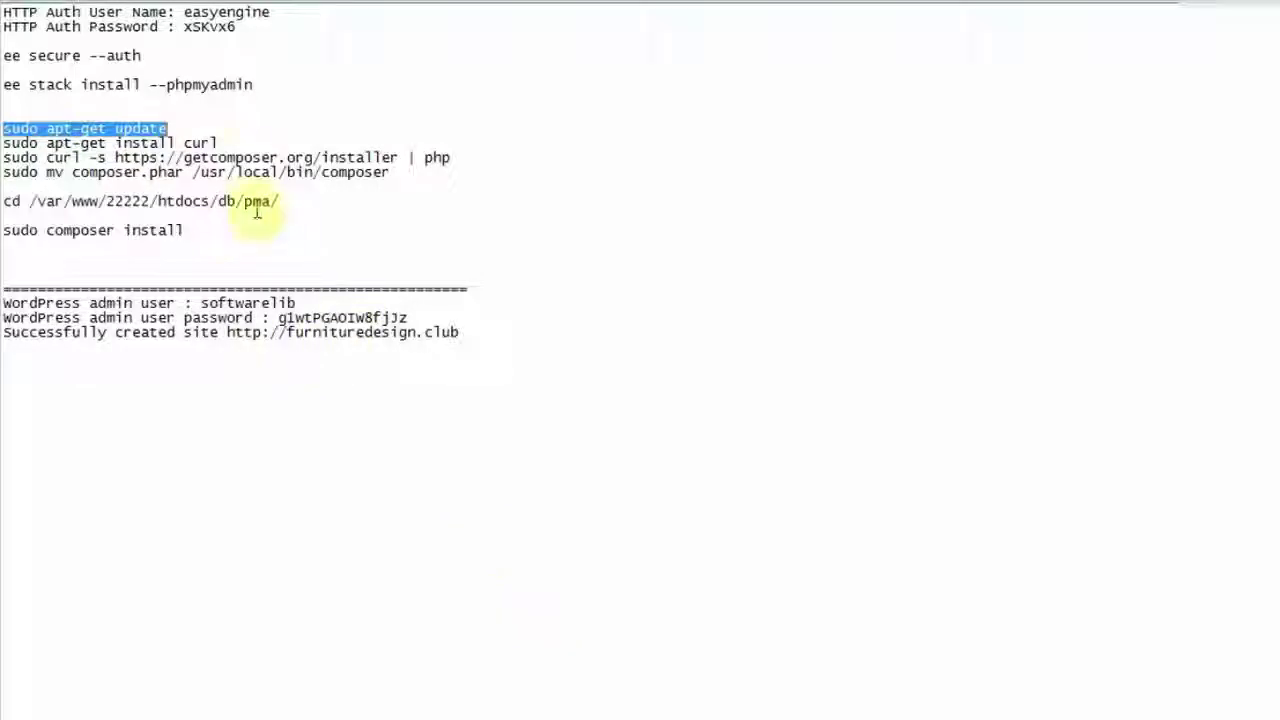
left_click_drag(220, 143, 5, 145)
key("super+c")
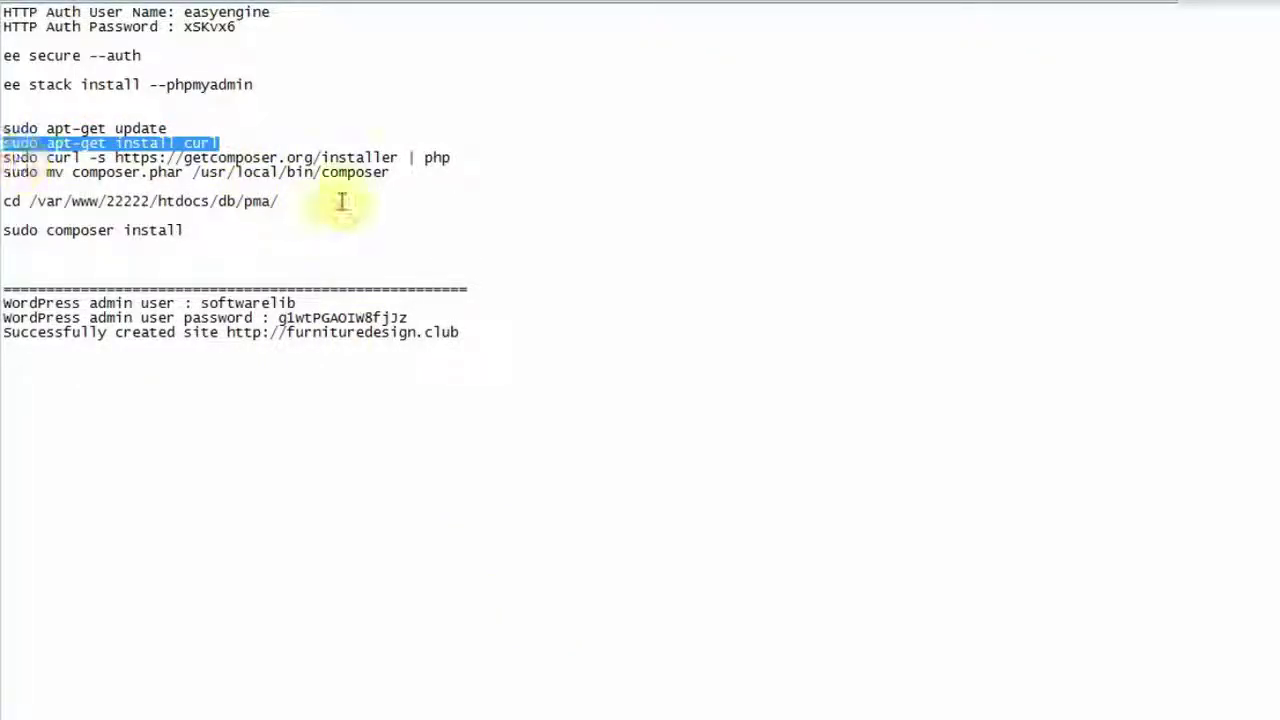
key("alt+Tab")
right_click(340, 692)
left_click(420, 252)
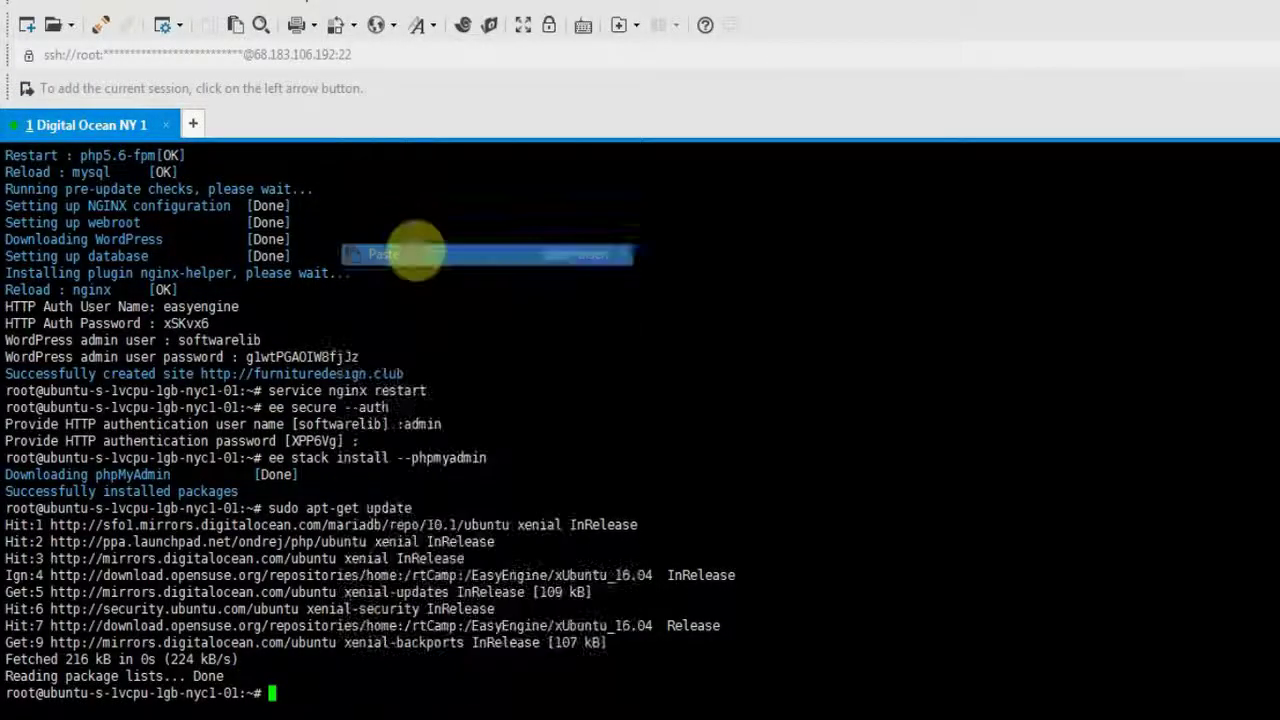
key("Return")
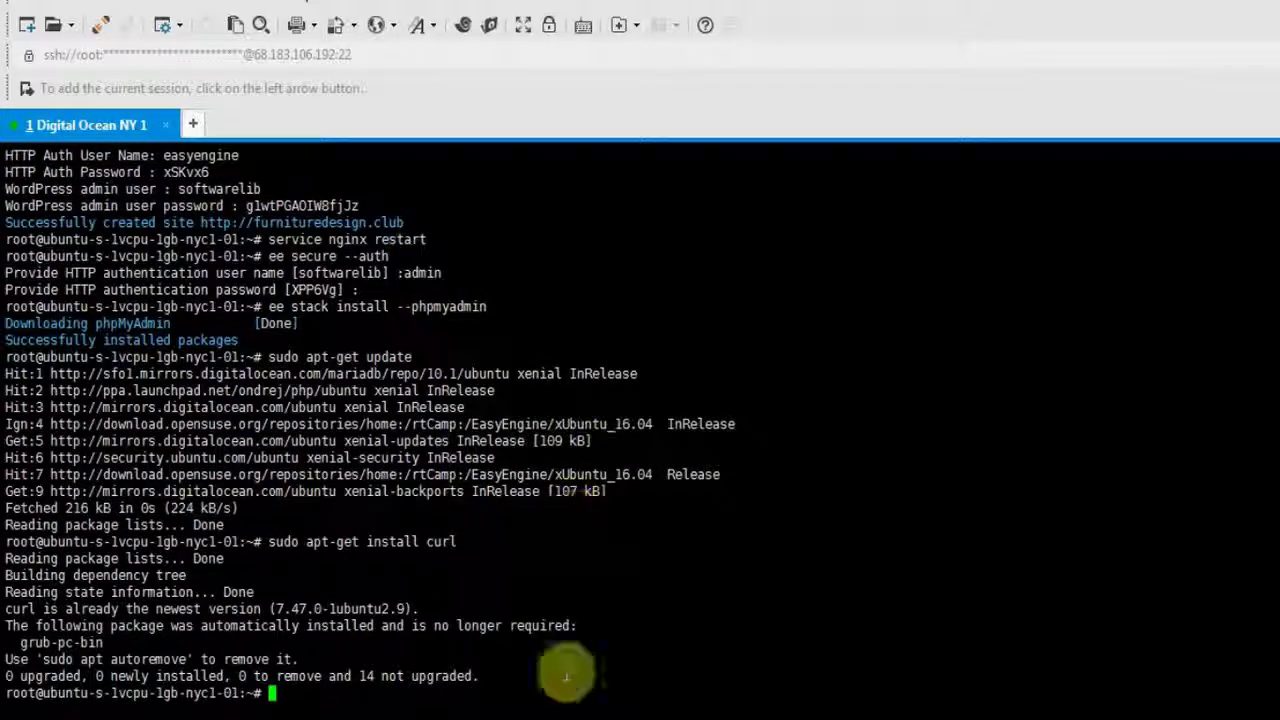
key("alt+Tab")
Download Composer by running the getcomposer.org installer piped to php.
left_click_drag(452, 158, 3, 158)
key("super+c")
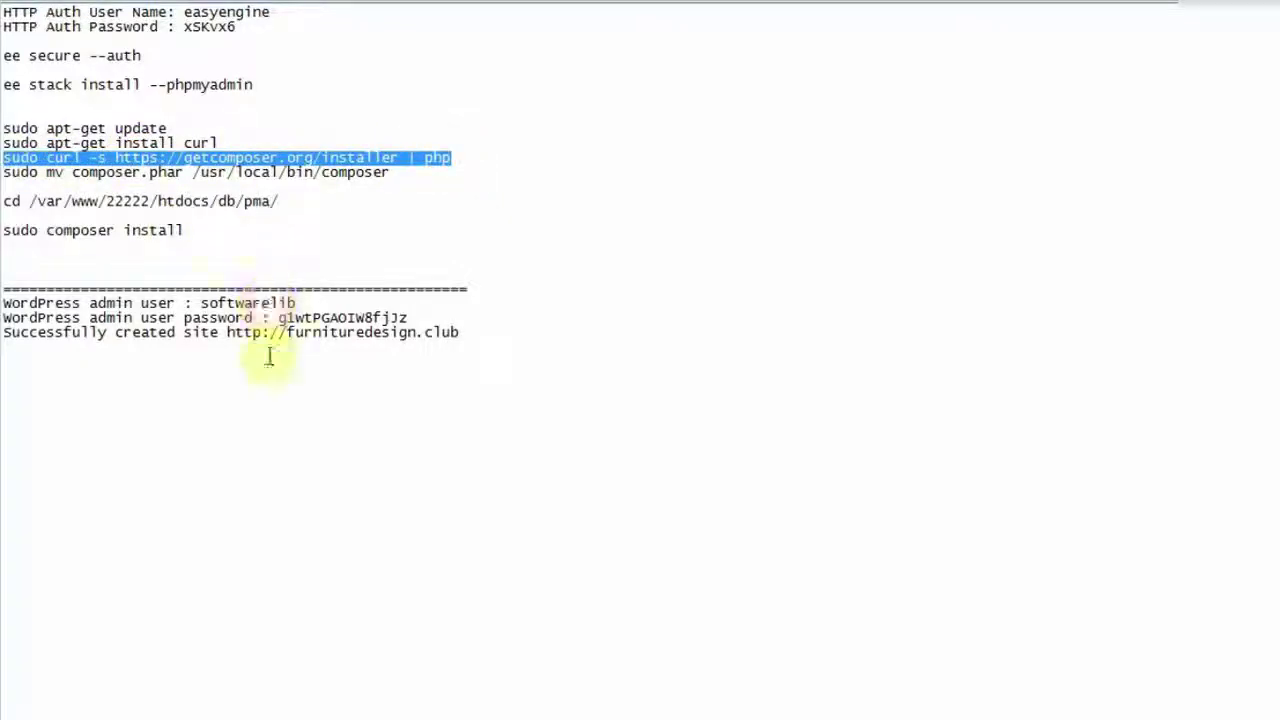
mouse_move(230, 716)
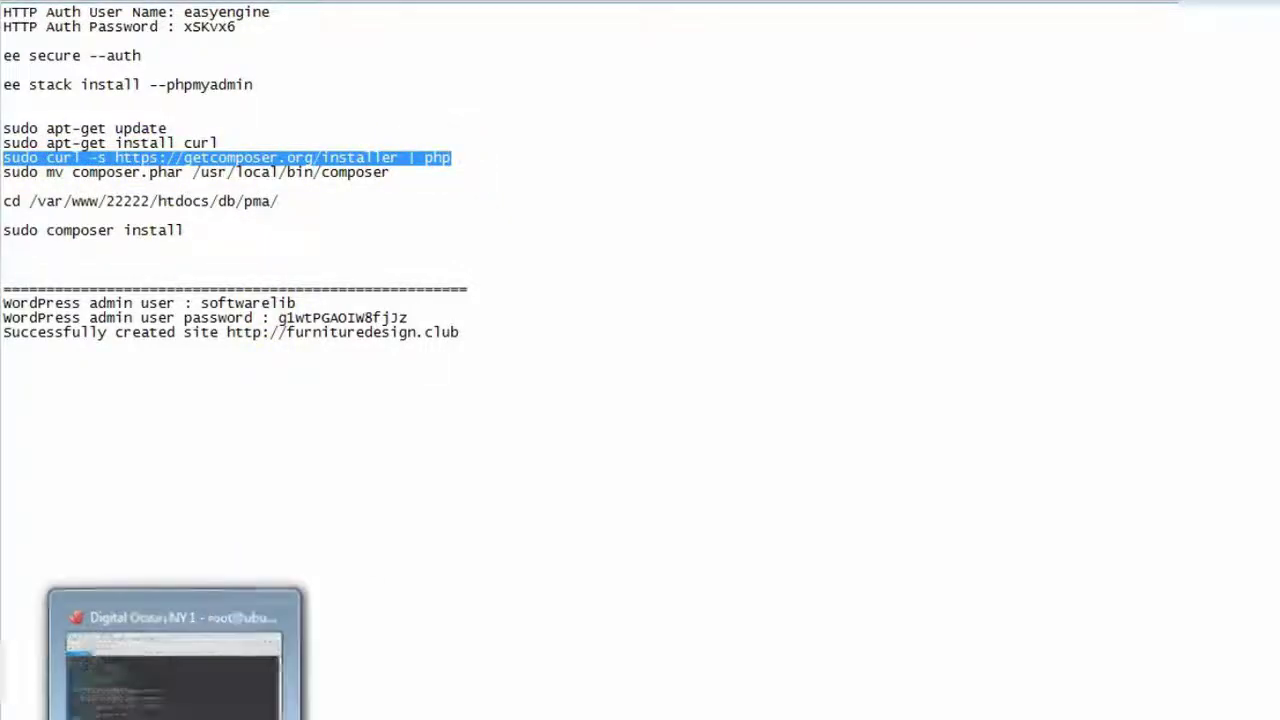
left_click(230, 650)
right_click(326, 688)
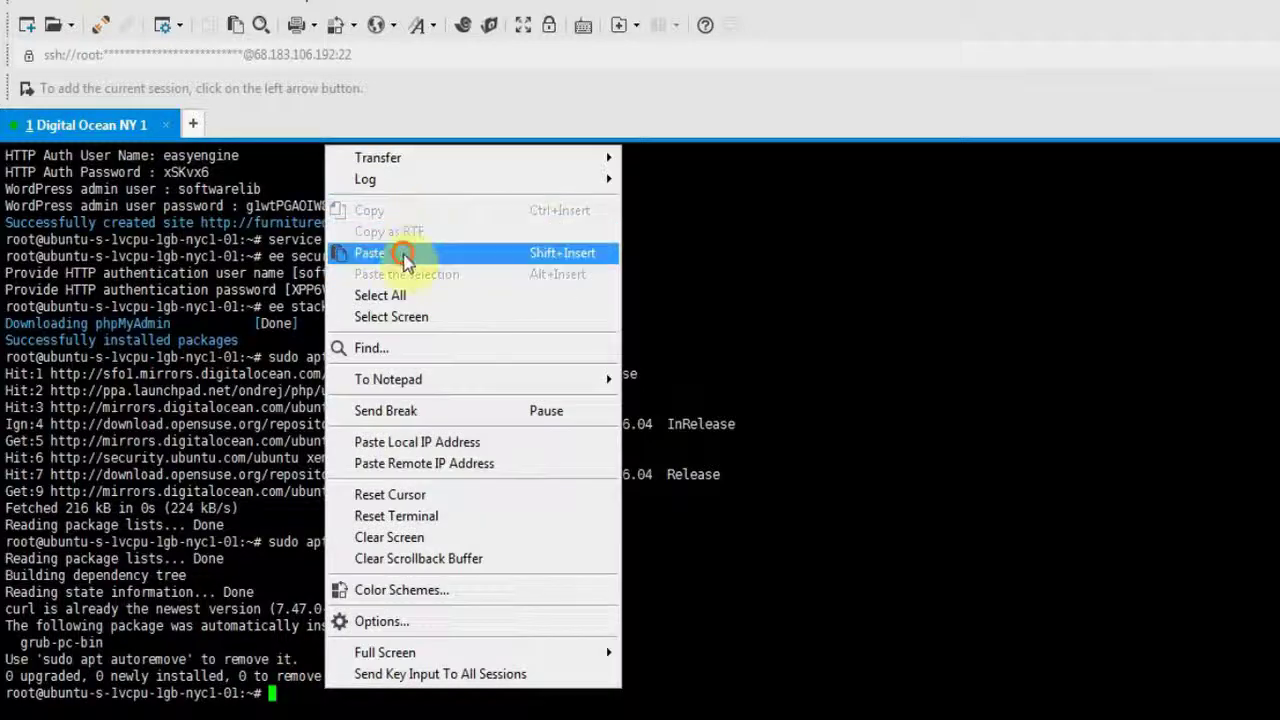
left_click(402, 254)
key("Return")
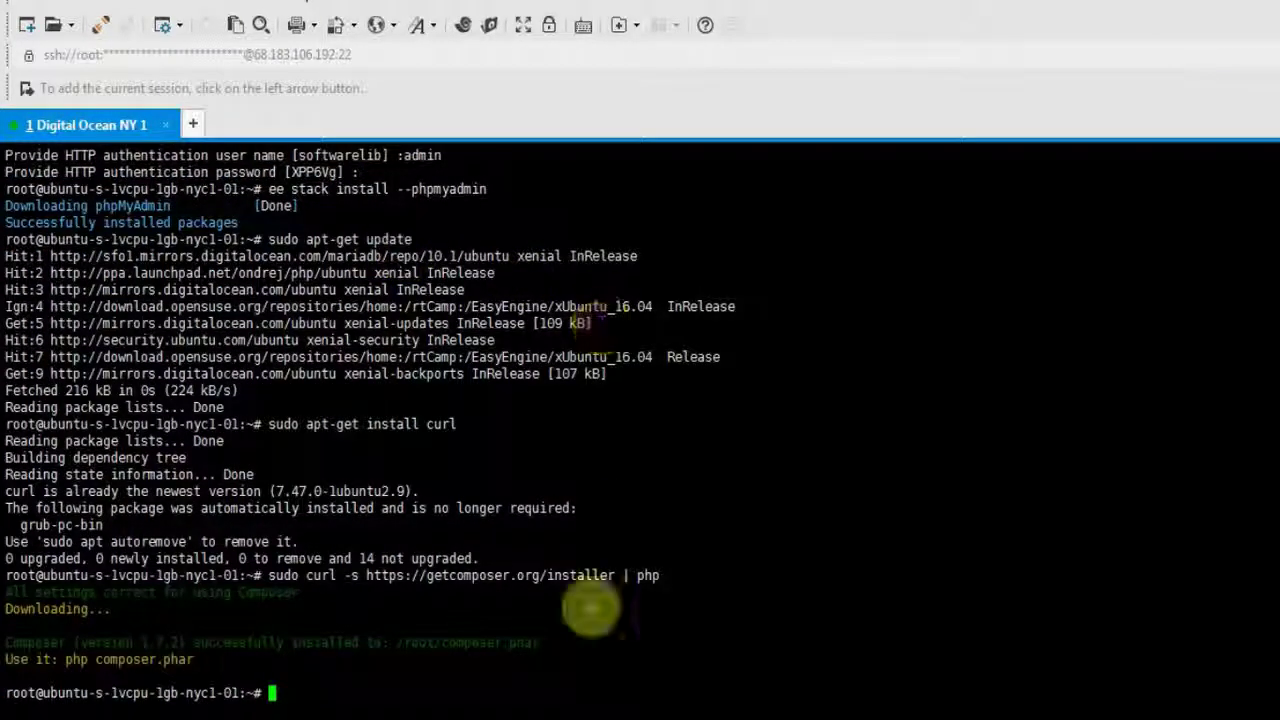
Move composer.phar to /usr/local/bin/composer with sudo mv.
left_click(587, 714)
left_click_drag(410, 172, 3, 171)
key("super+c")
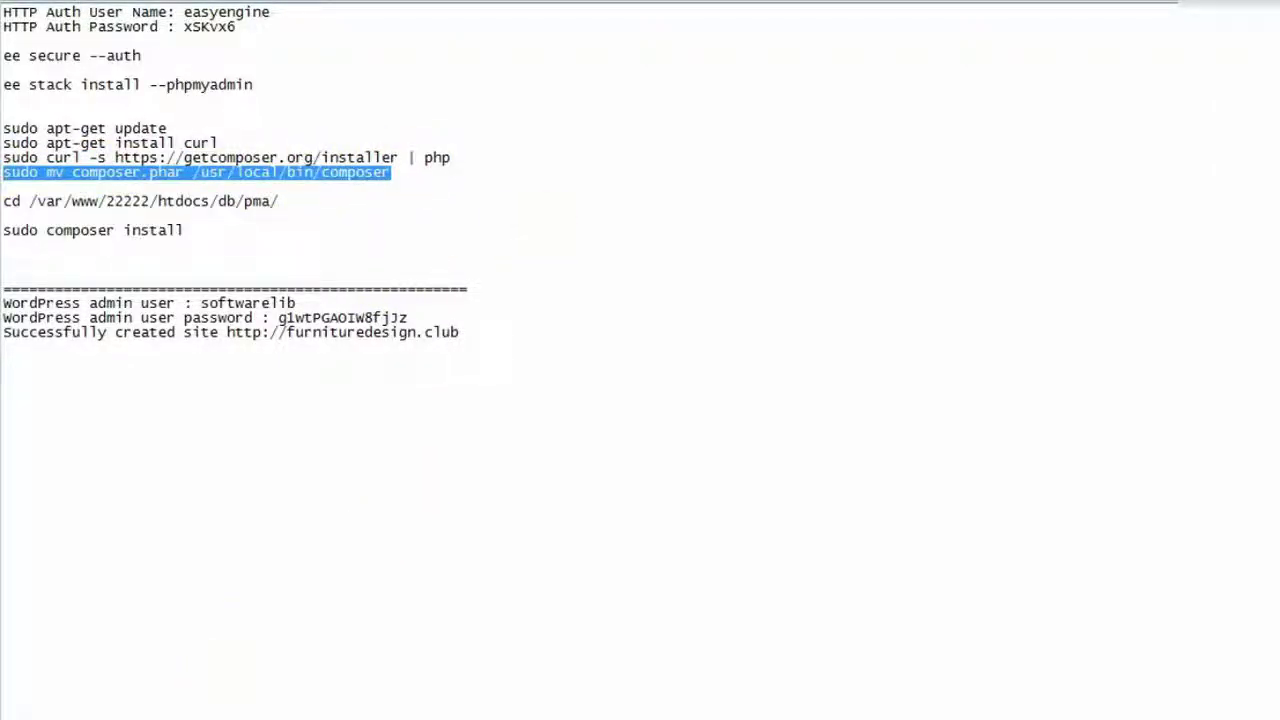
left_click(220, 715)
right_click(222, 678)
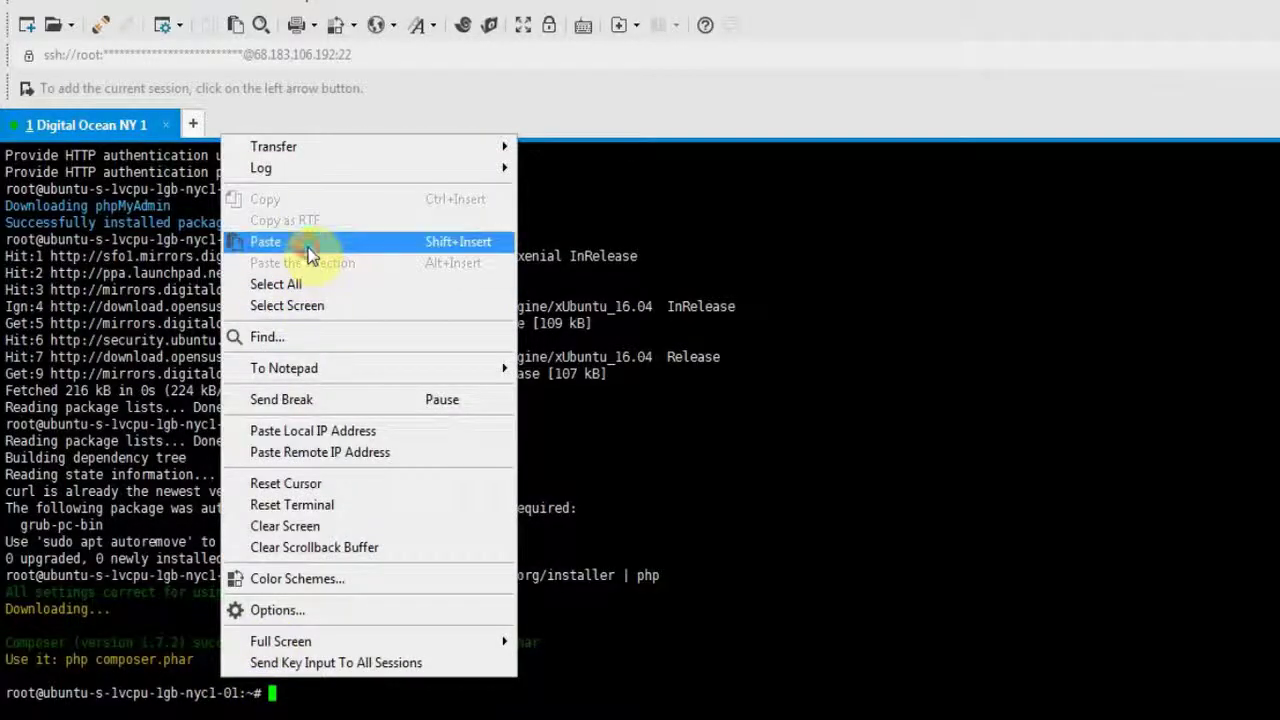
left_click(314, 243)
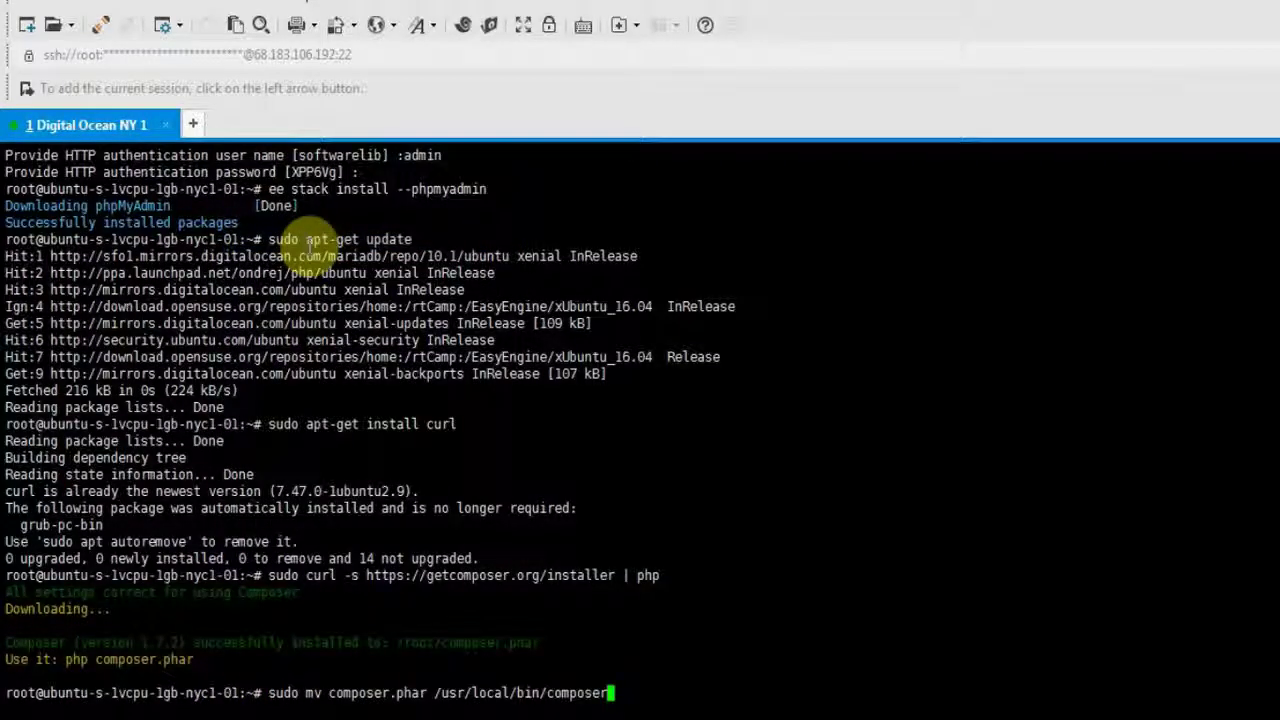
key("Return")
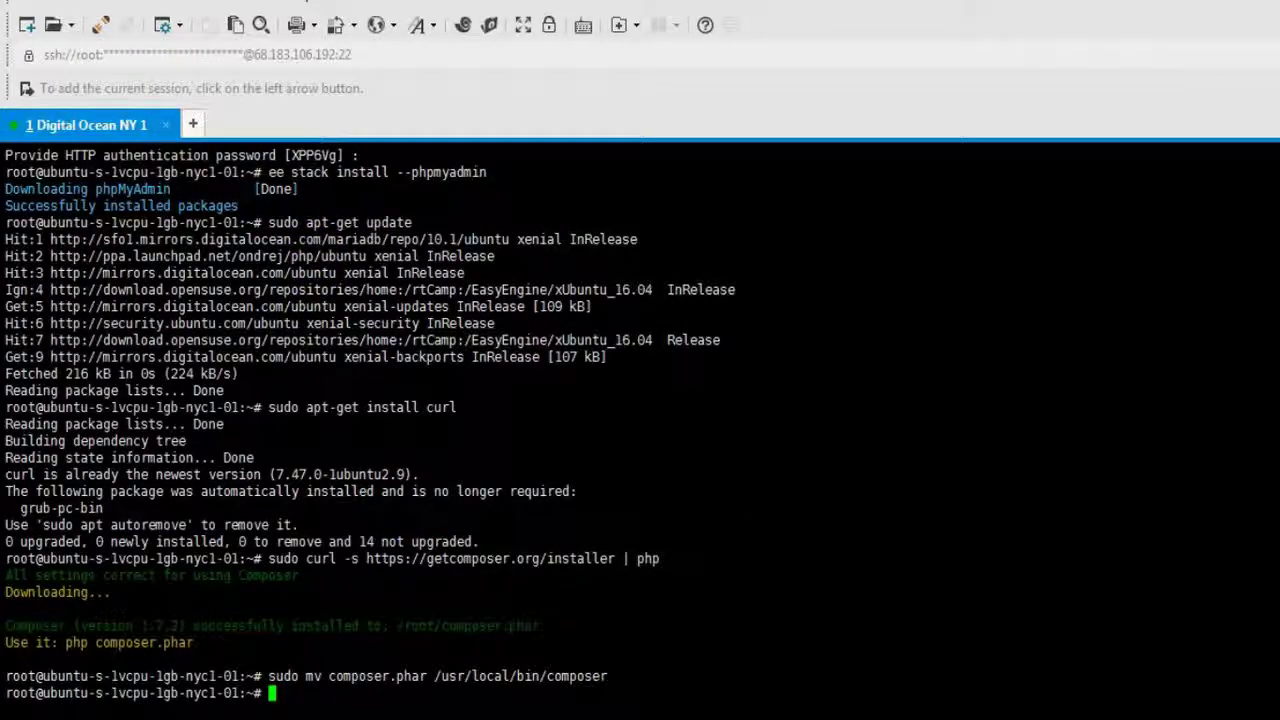
left_click(555, 714)
left_click_drag(298, 201, 3, 201)
key("super+c")
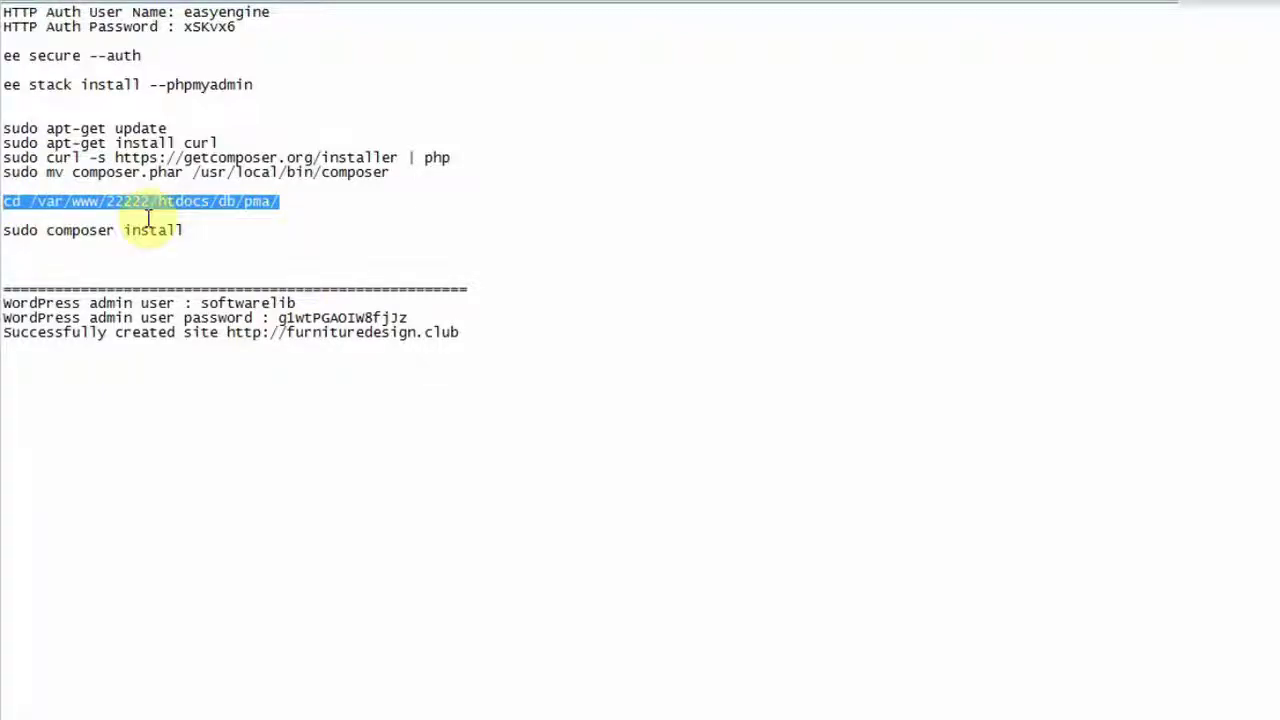
Change into /var/www/22222/htdocs/db/pma and list its files with ls.
key("alt+Tab")
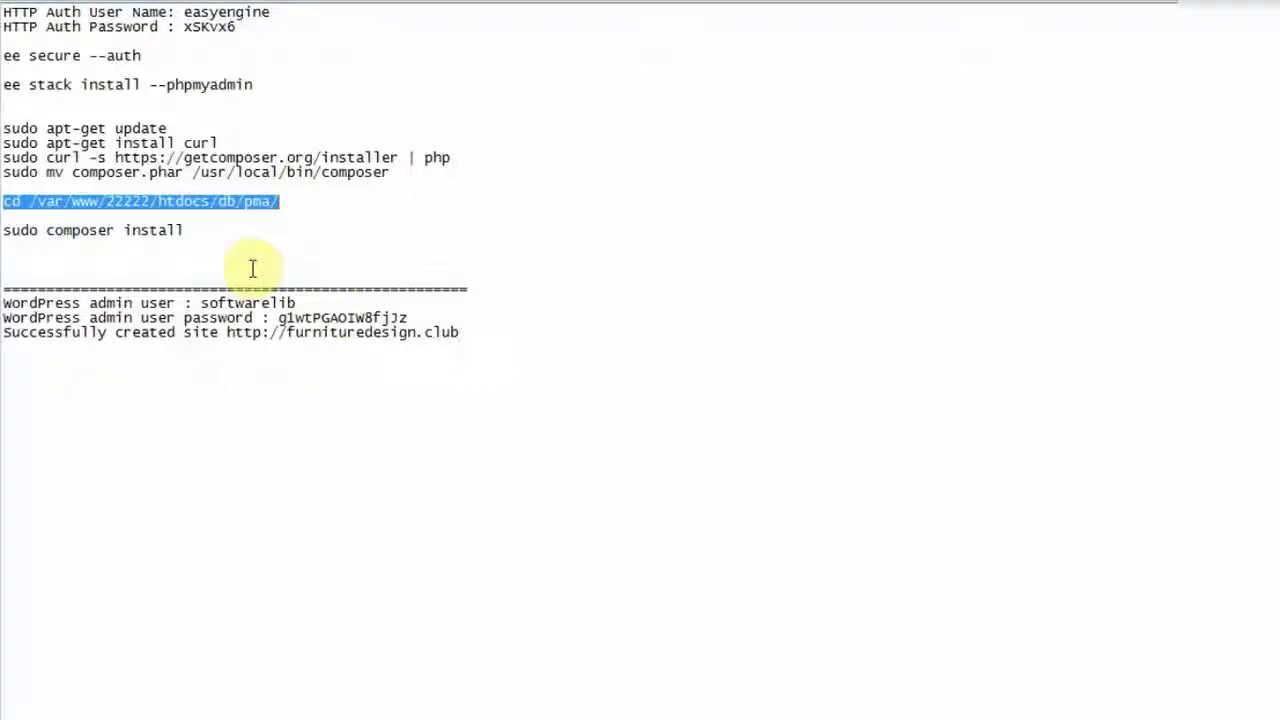
left_click(87, 210)
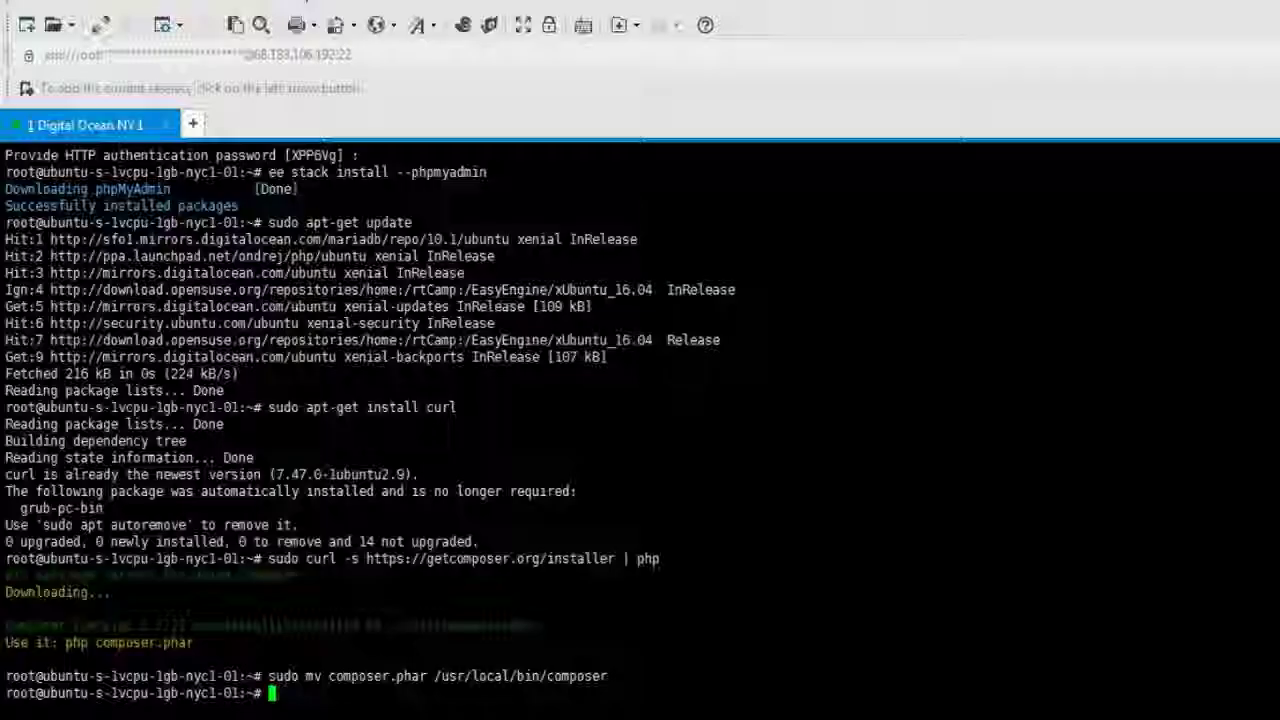
right_click(420, 700)
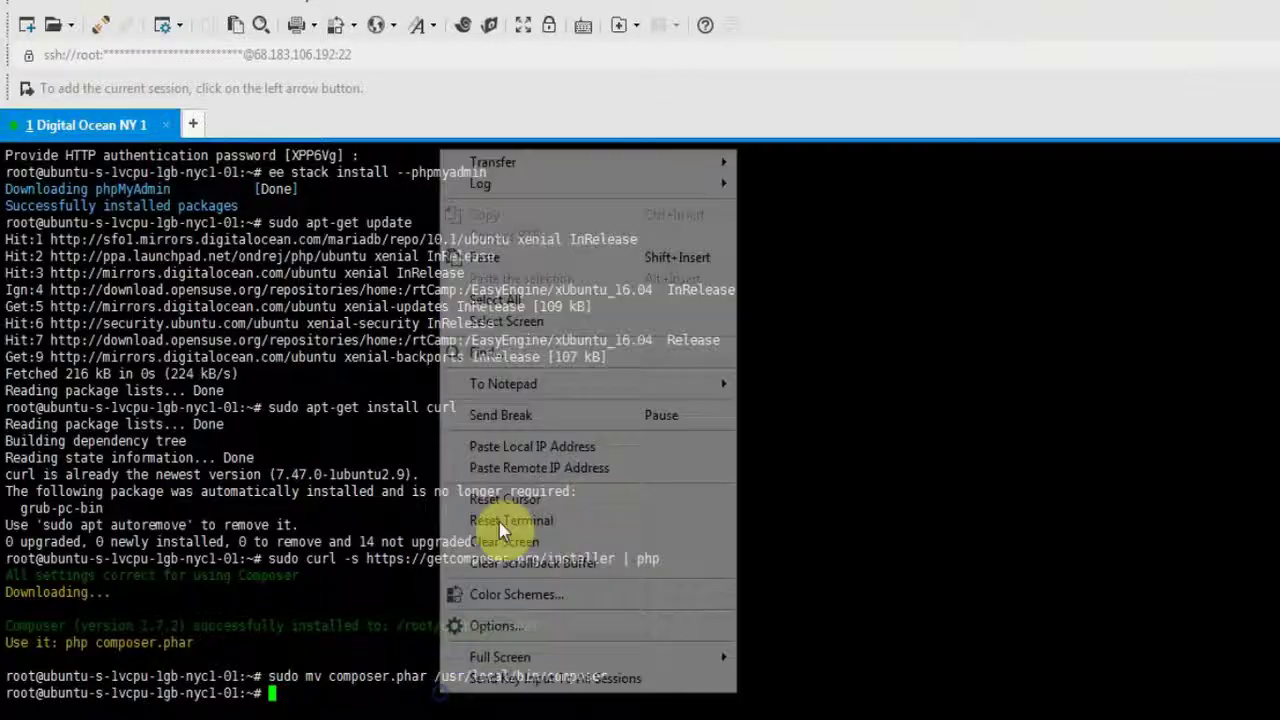
left_click(520, 258)
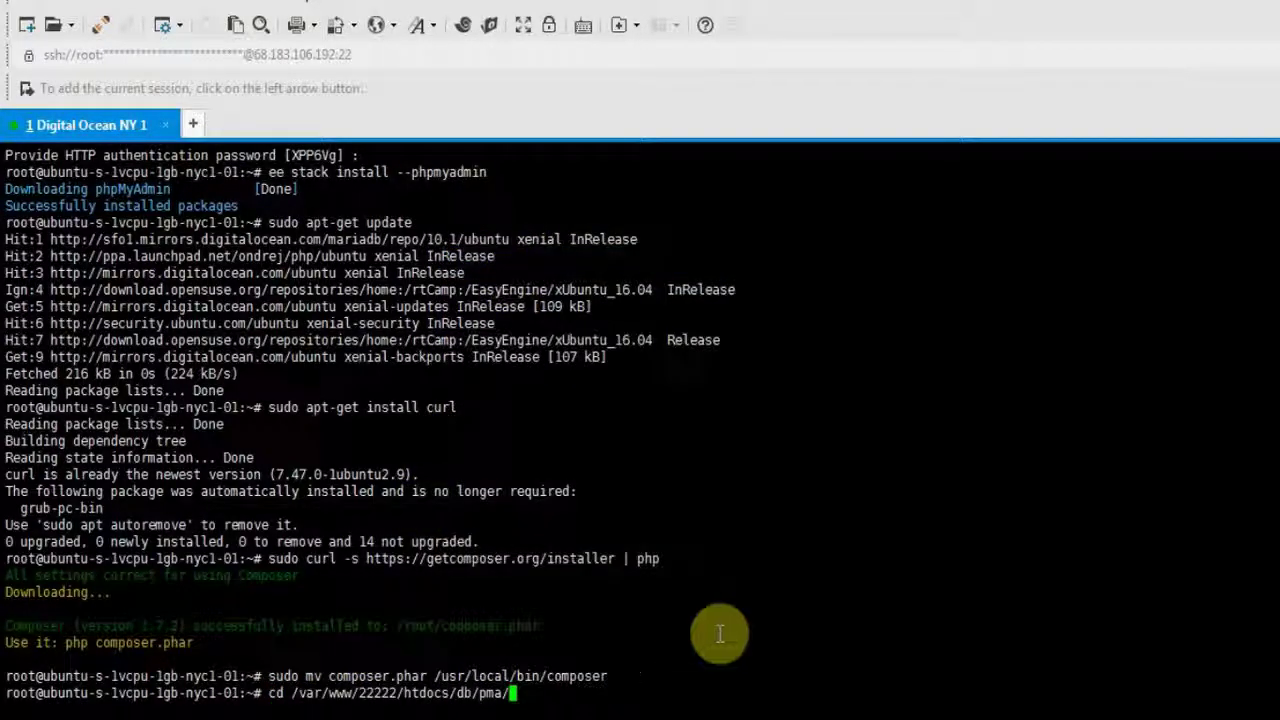
key("Return")
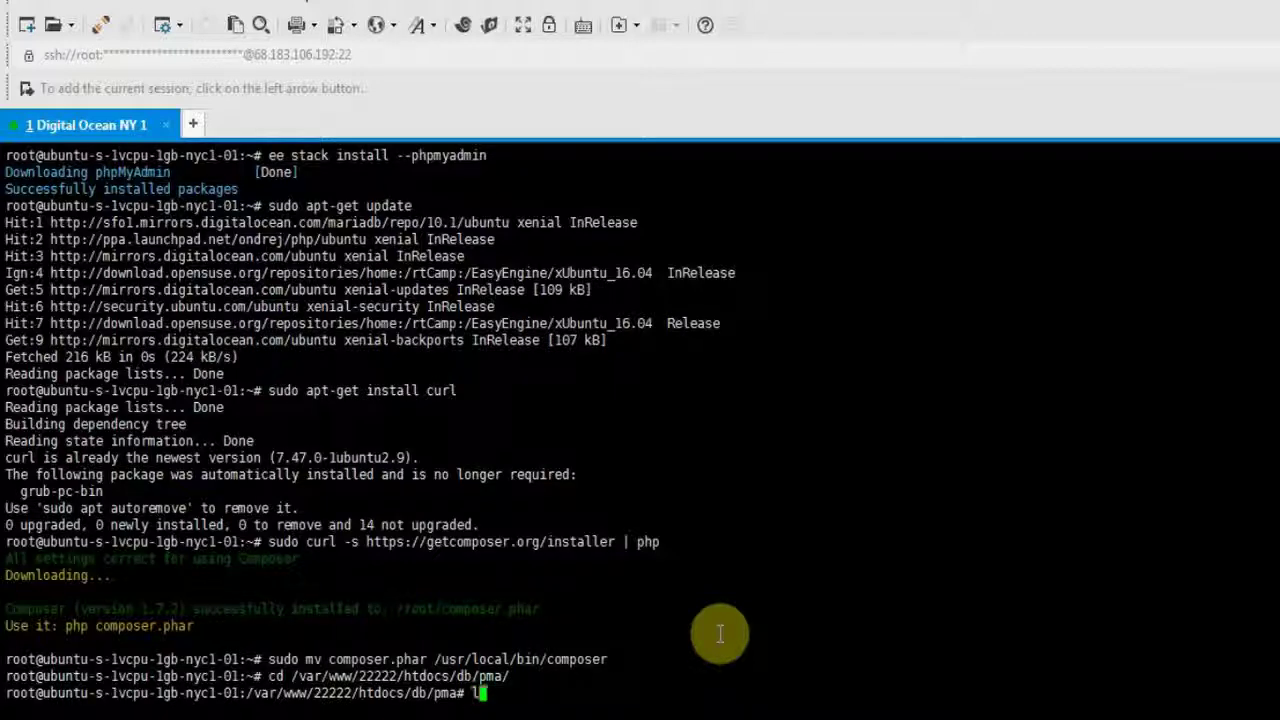
type("ls")
key("Return")
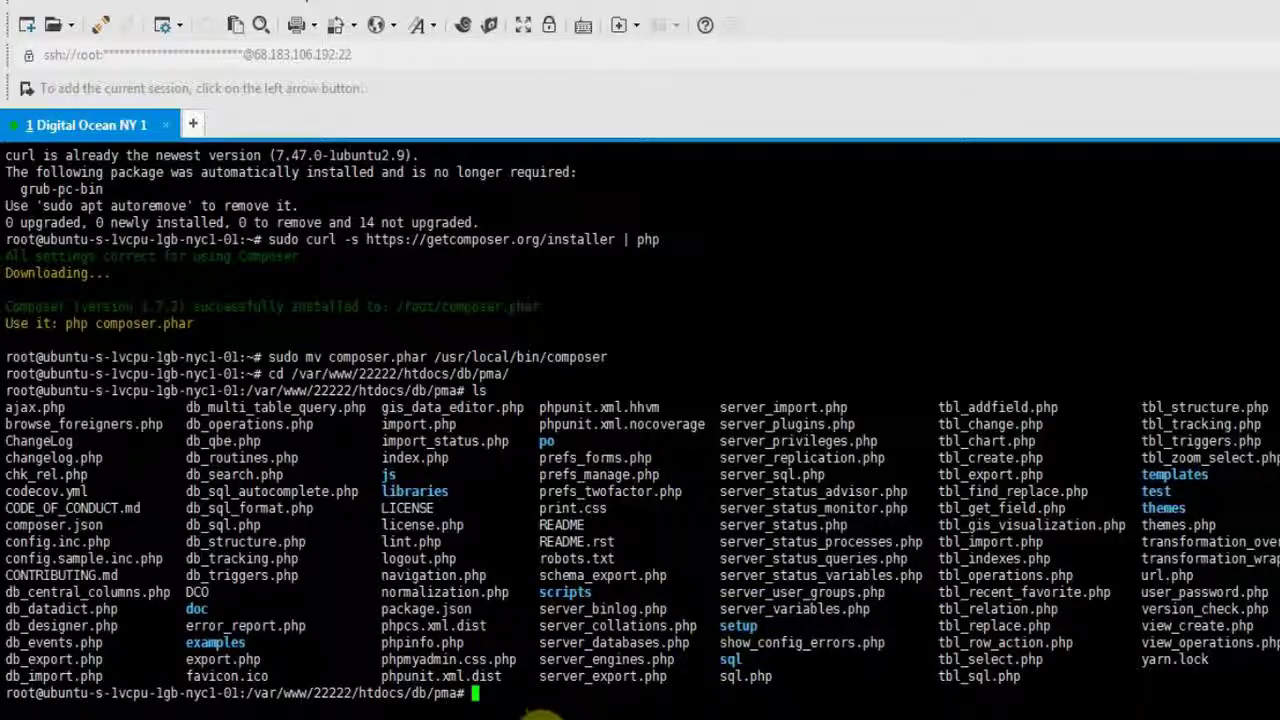
left_click(542, 713)
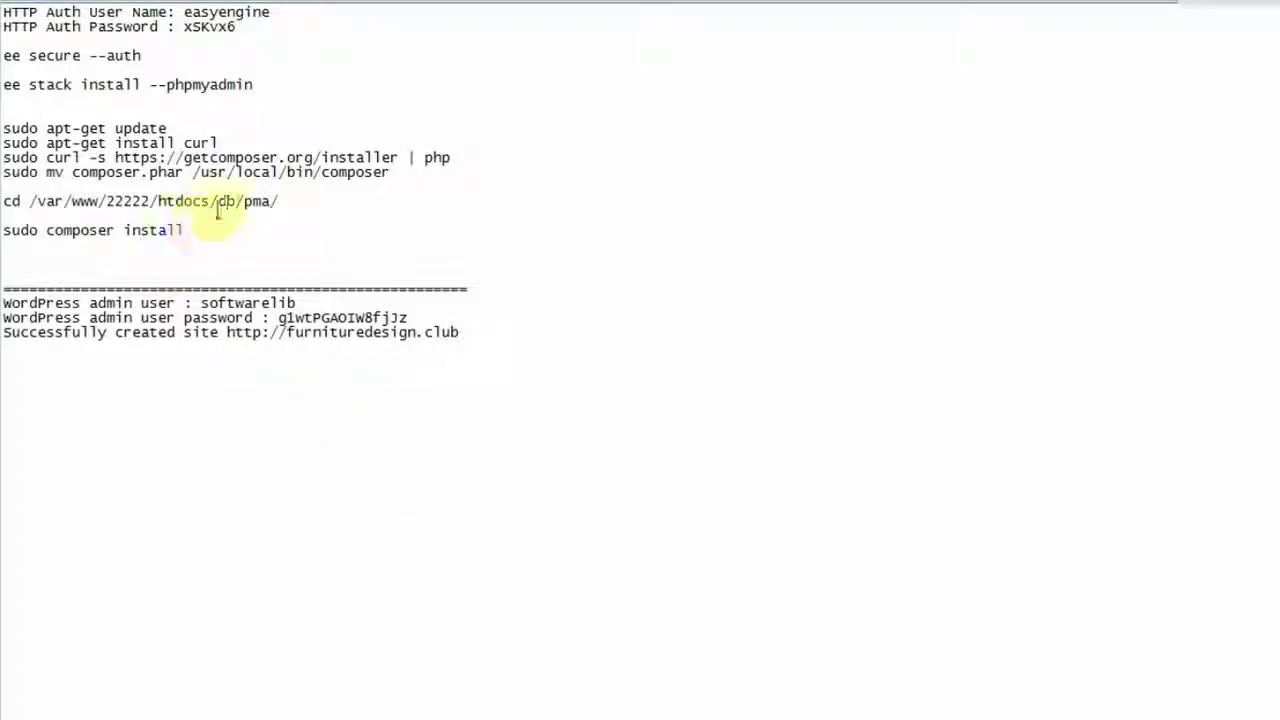
Copy the 'sudo composer install' line from the setup notes.
left_click(226, 199)
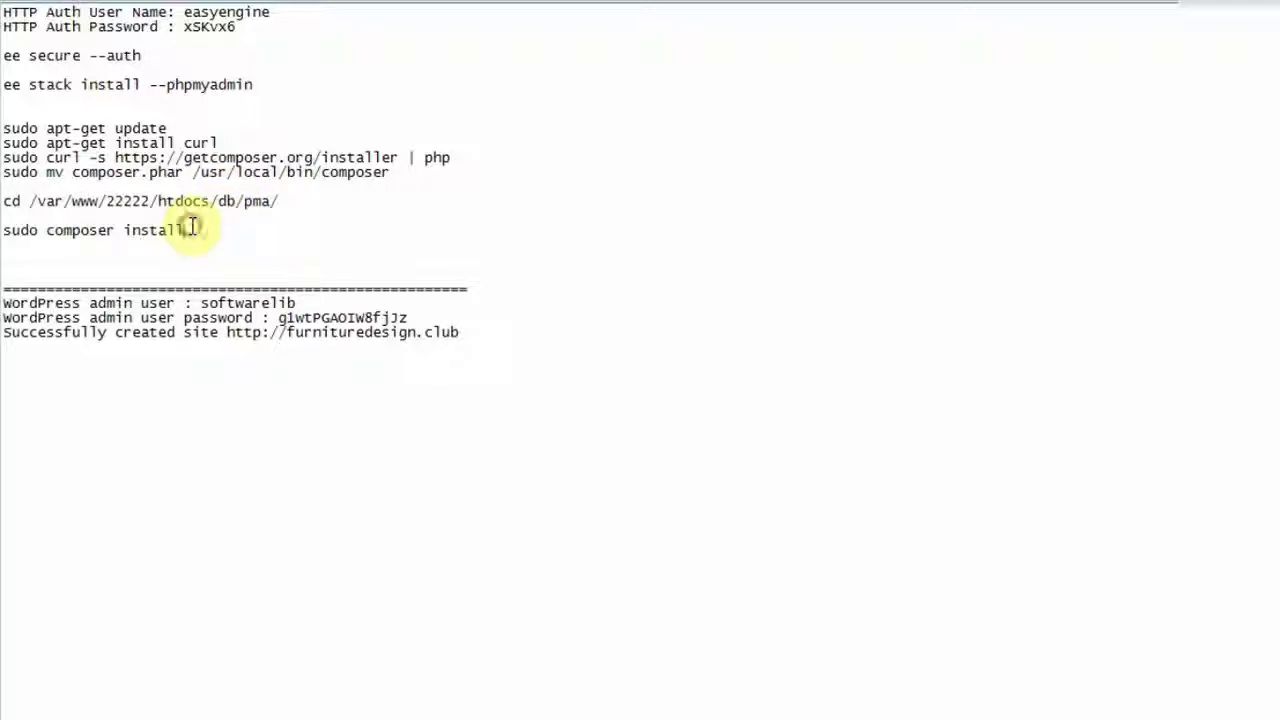
left_click_drag(192, 229, 3, 230)
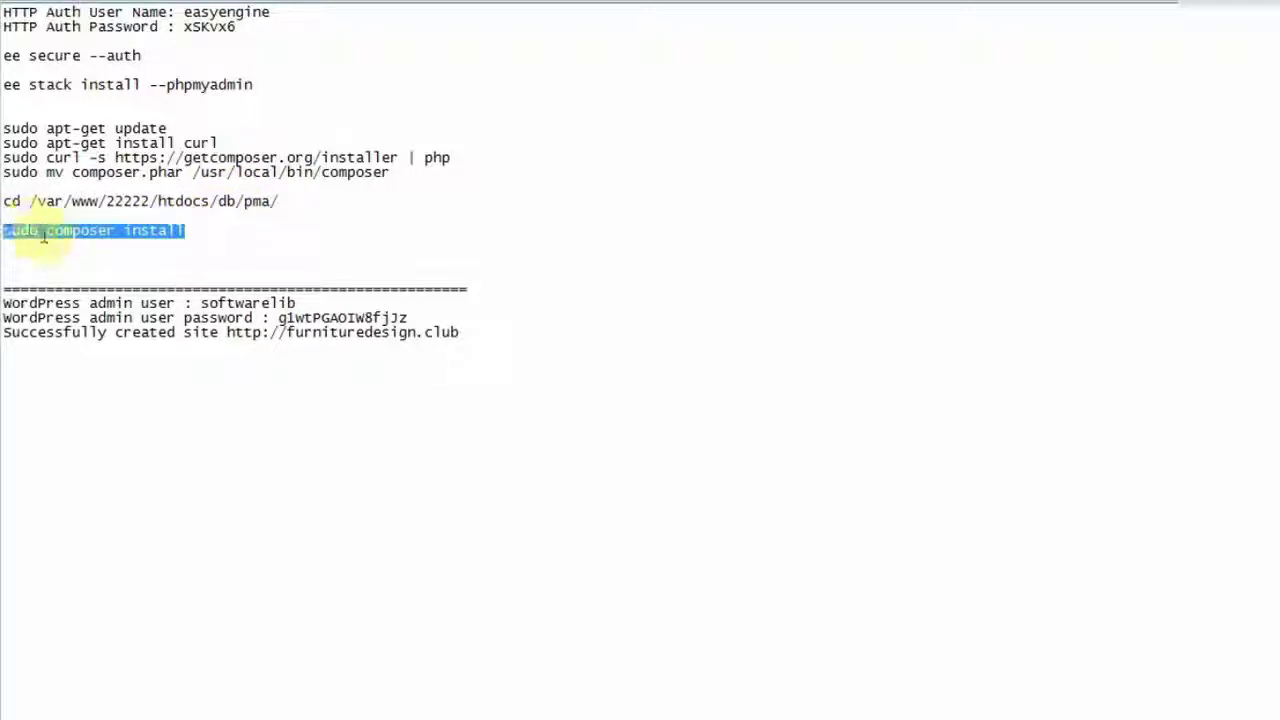
right_click(42, 234)
left_click(94, 306)
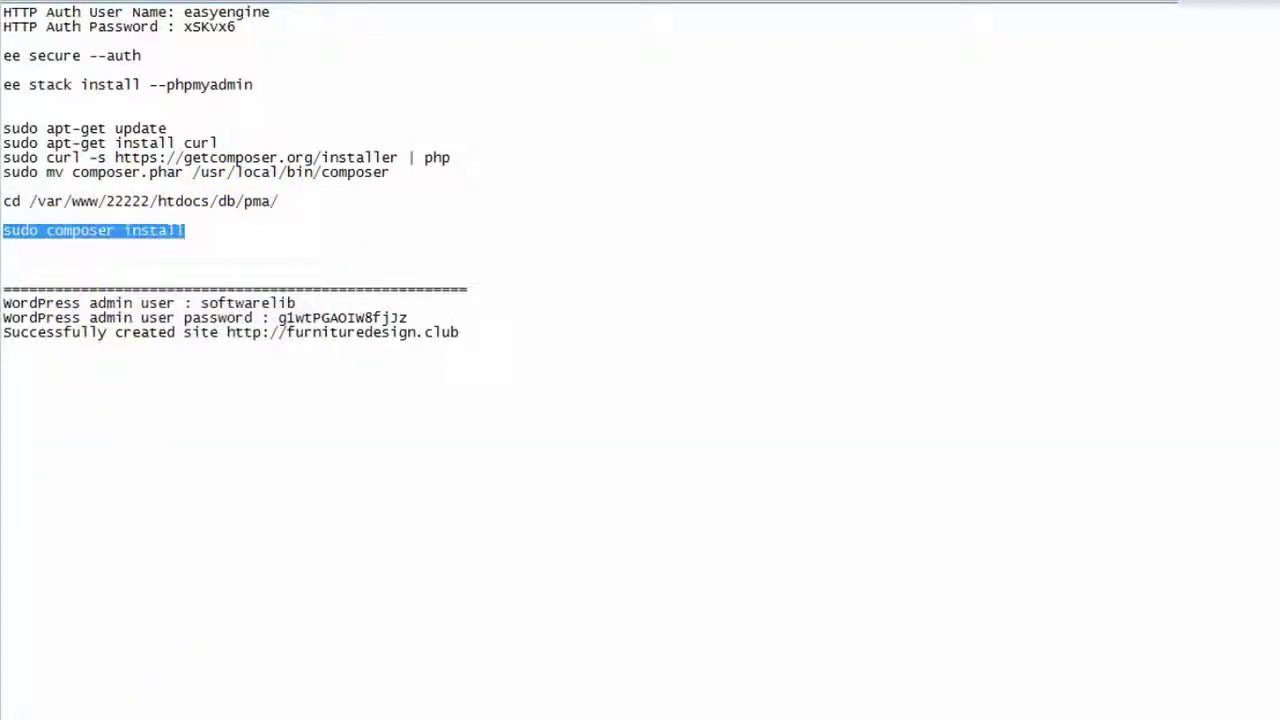
key("alt+Tab")
Run 'sudo composer install' in the pma folder to install its 57 dependency packages.
right_click(475, 688)
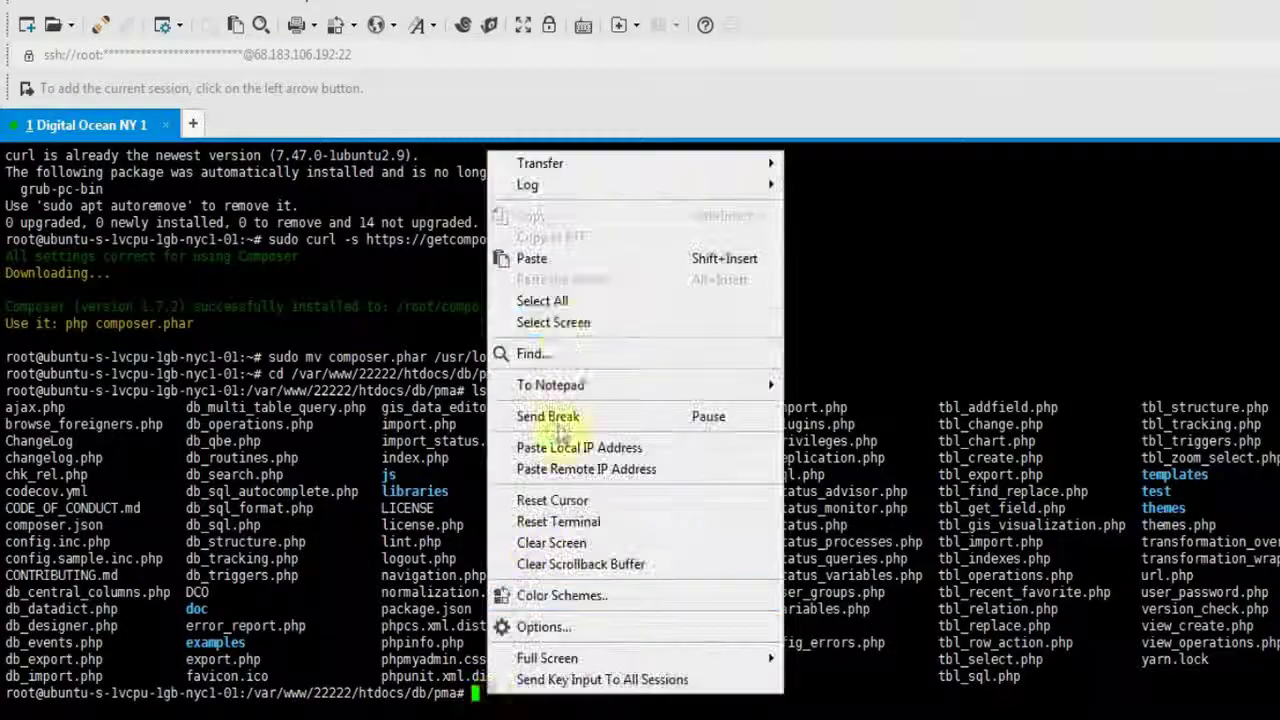
left_click(563, 283)
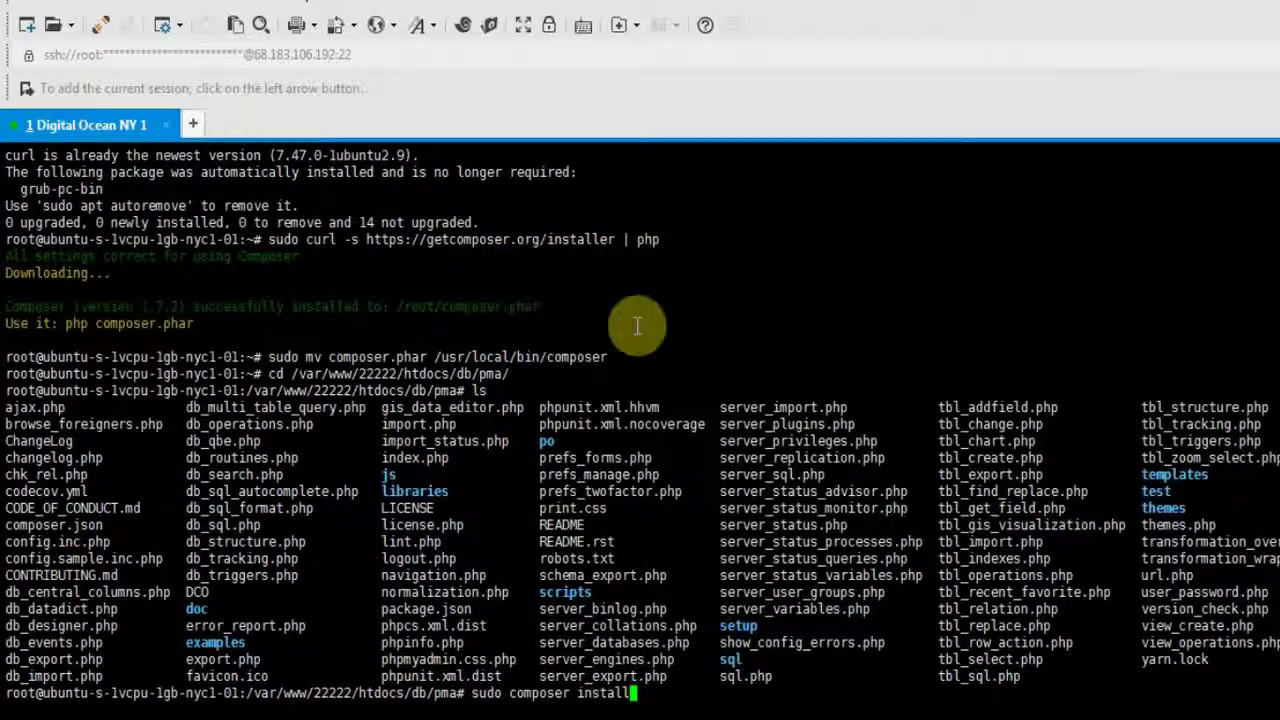
key("Return")
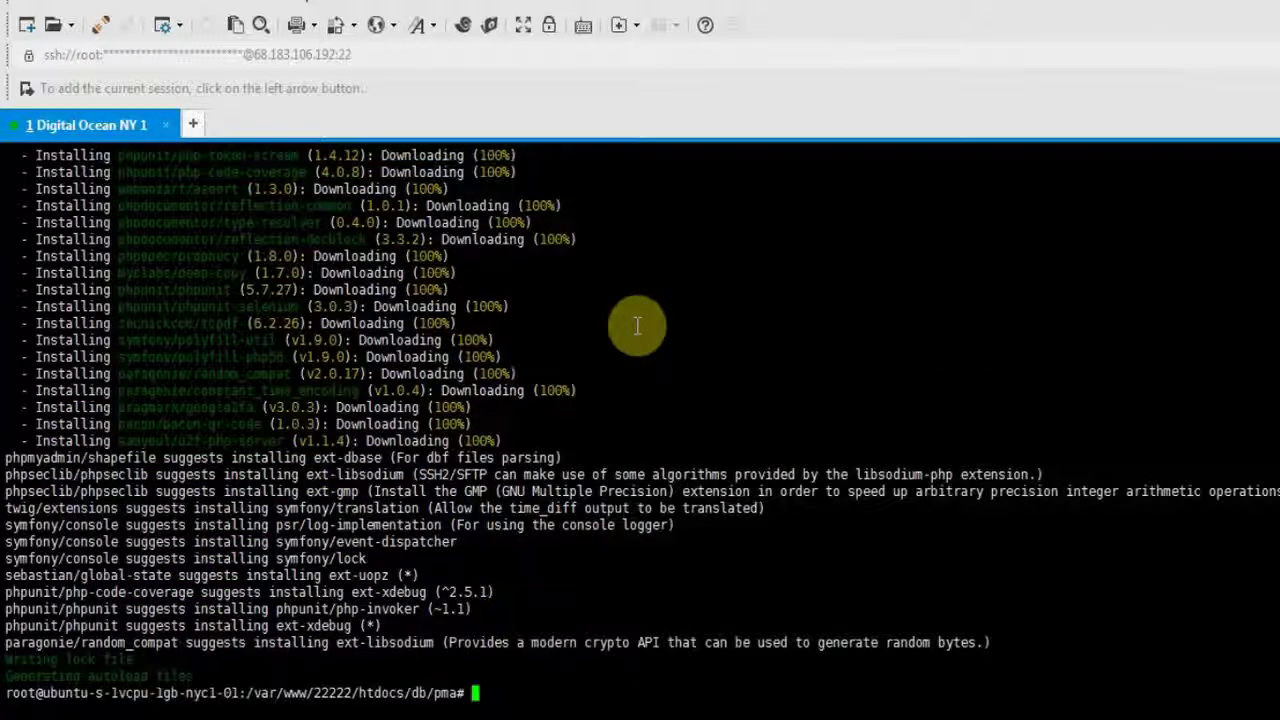
left_click_drag(215, 693, 586, 686)
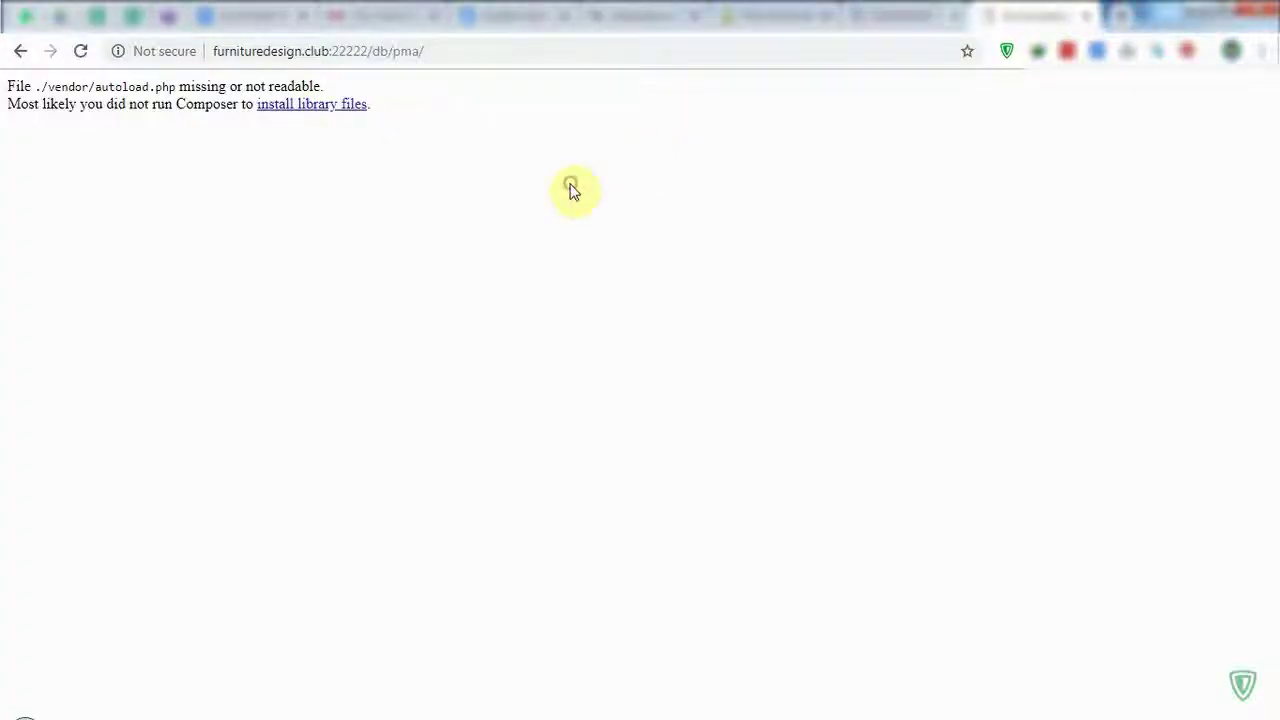
Reload the db/pma/ page so phpMyAdmin's login page appears.
left_click(314, 51)
left_click(314, 55)
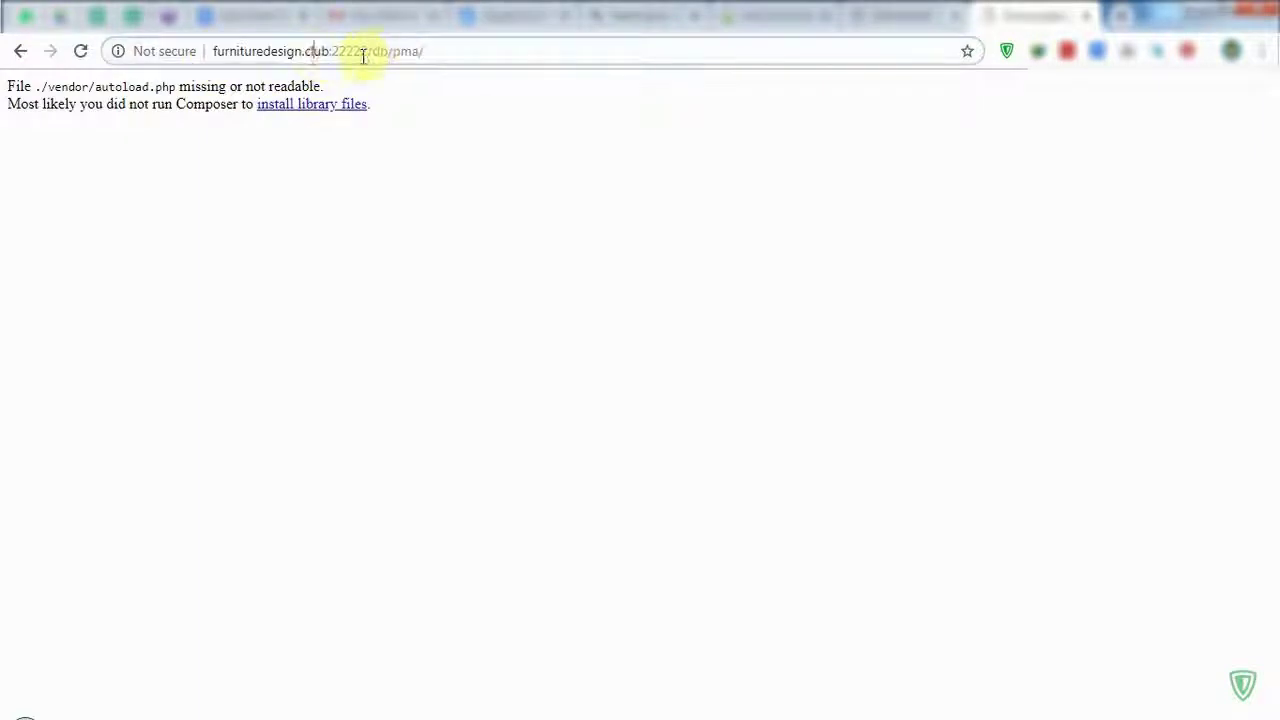
key("shift+End")
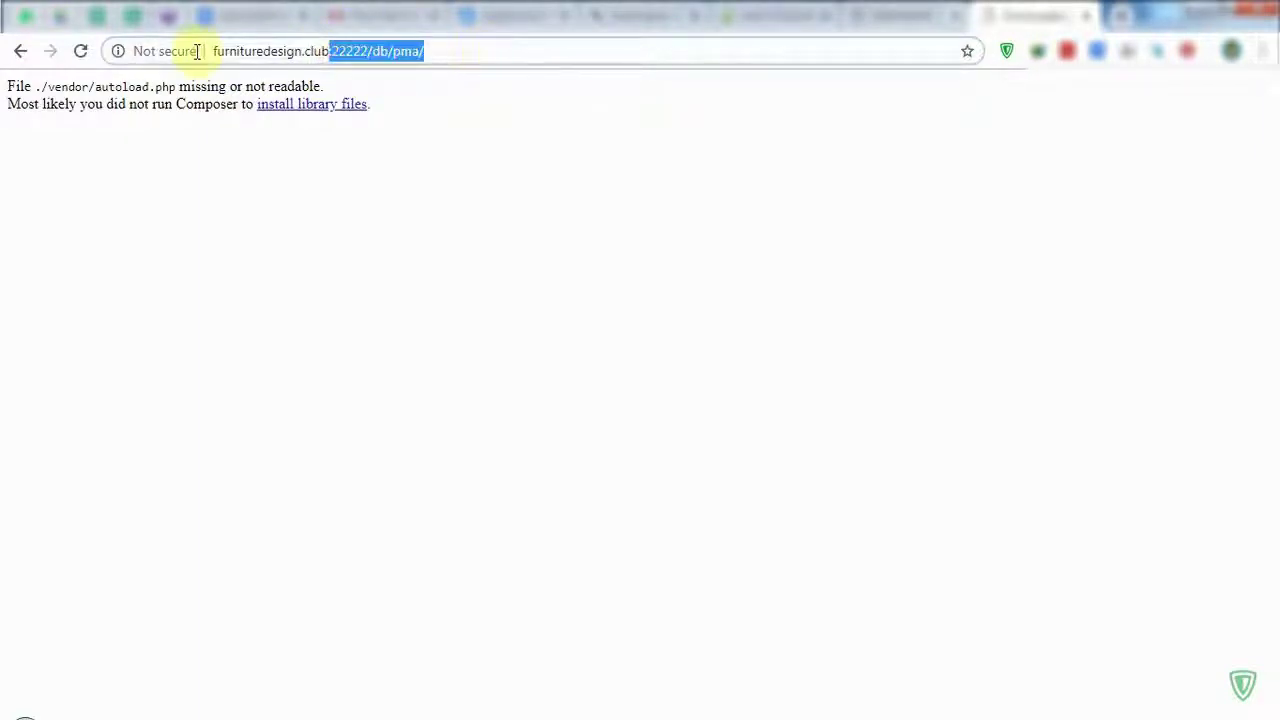
left_click(80, 51)
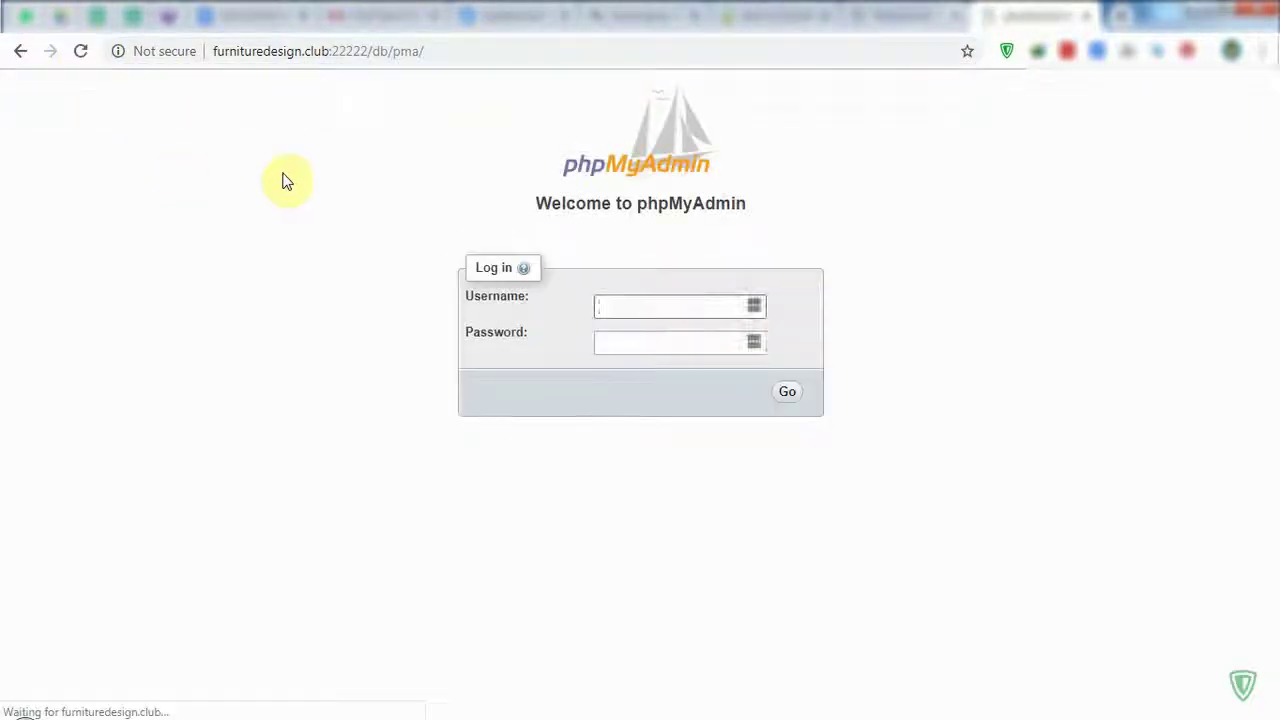
Move between the login page's Username and Password fields.
left_click(621, 310)
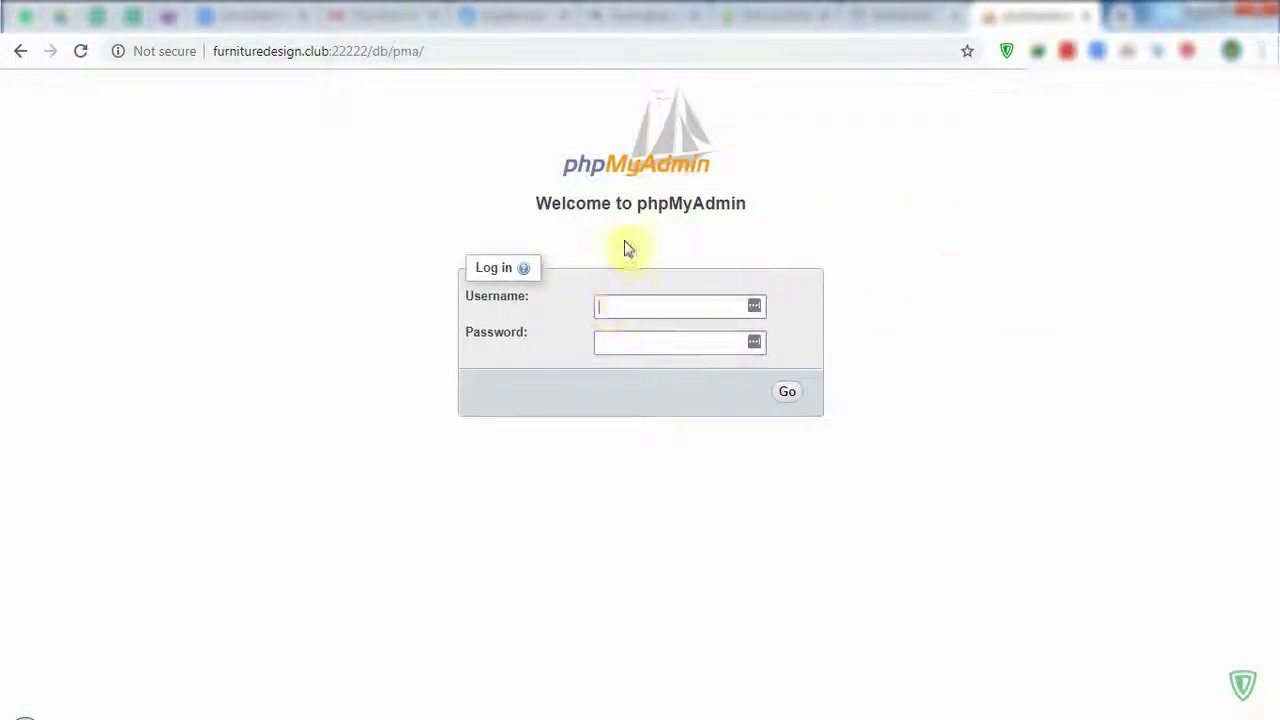
double_click(668, 204)
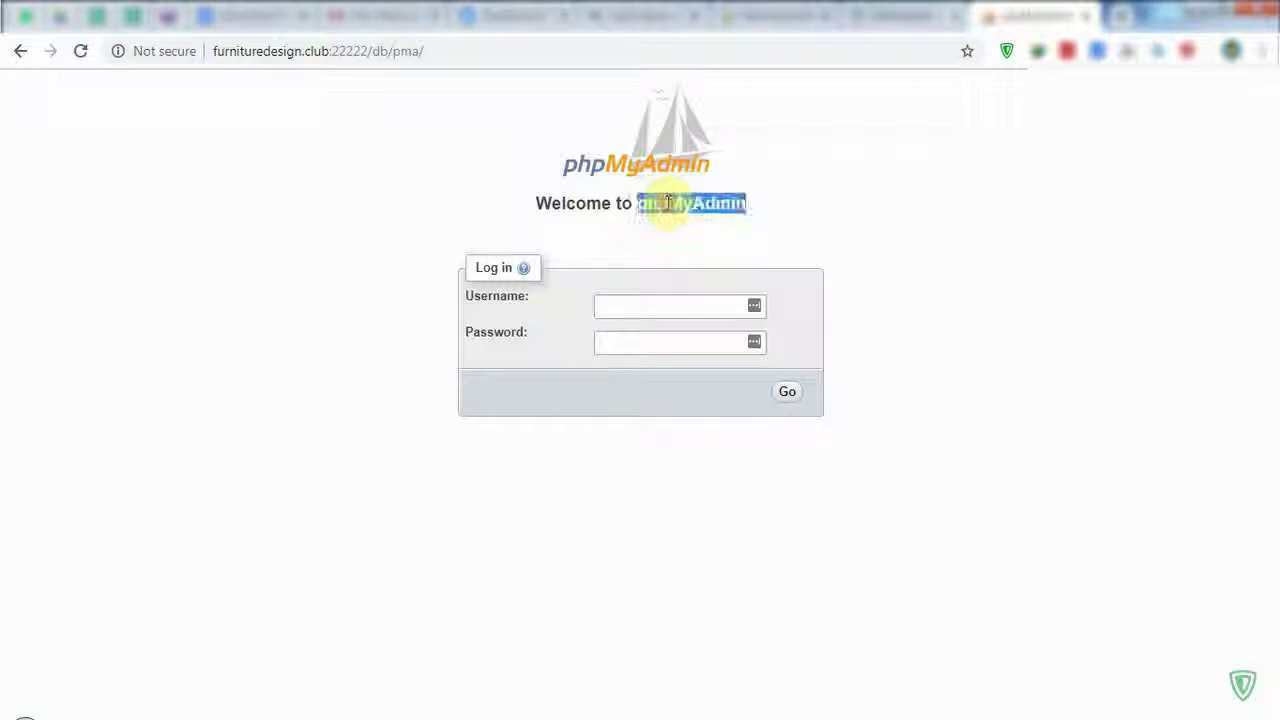
left_click(634, 305)
left_click(633, 344)
left_click(884, 241)
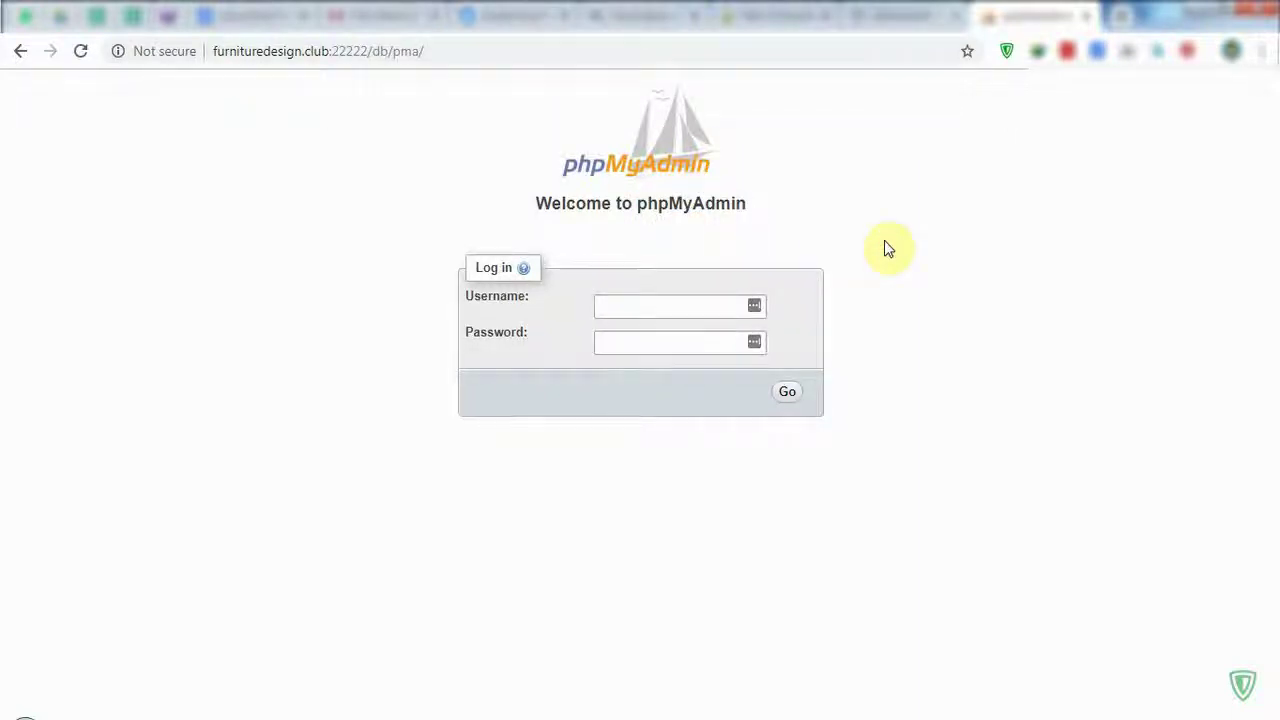
left_click(654, 307)
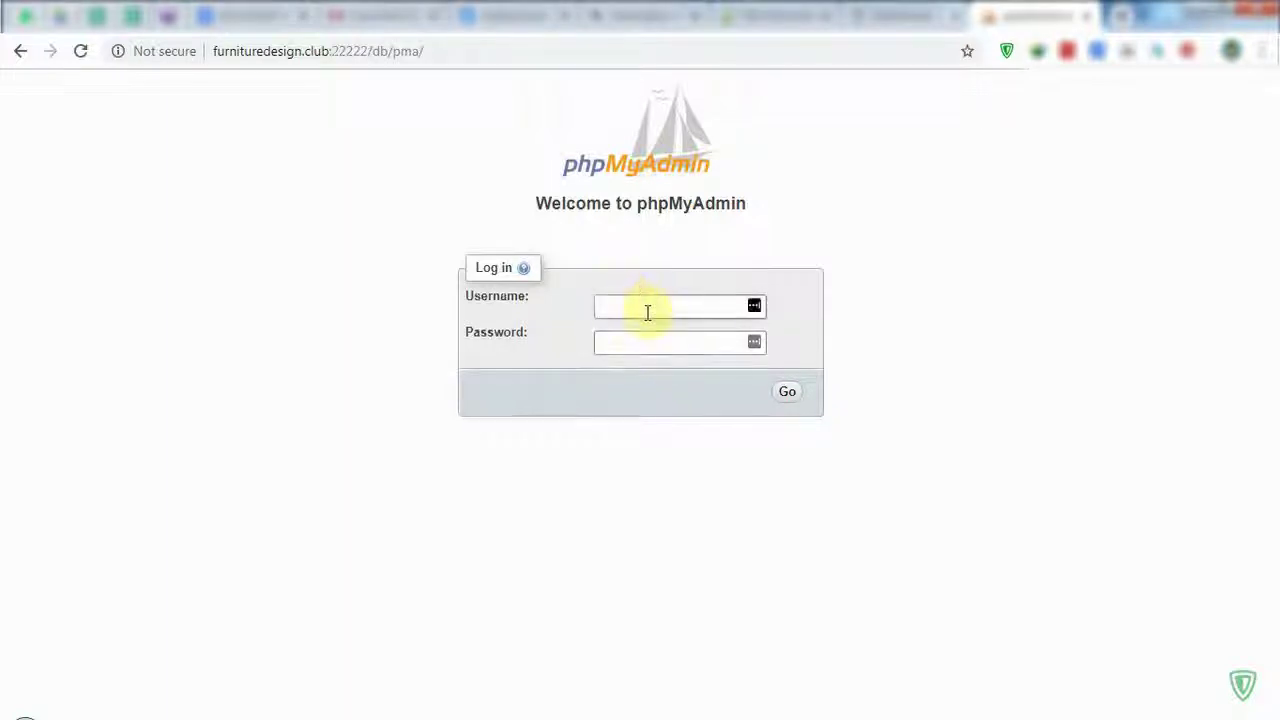
left_click(745, 338)
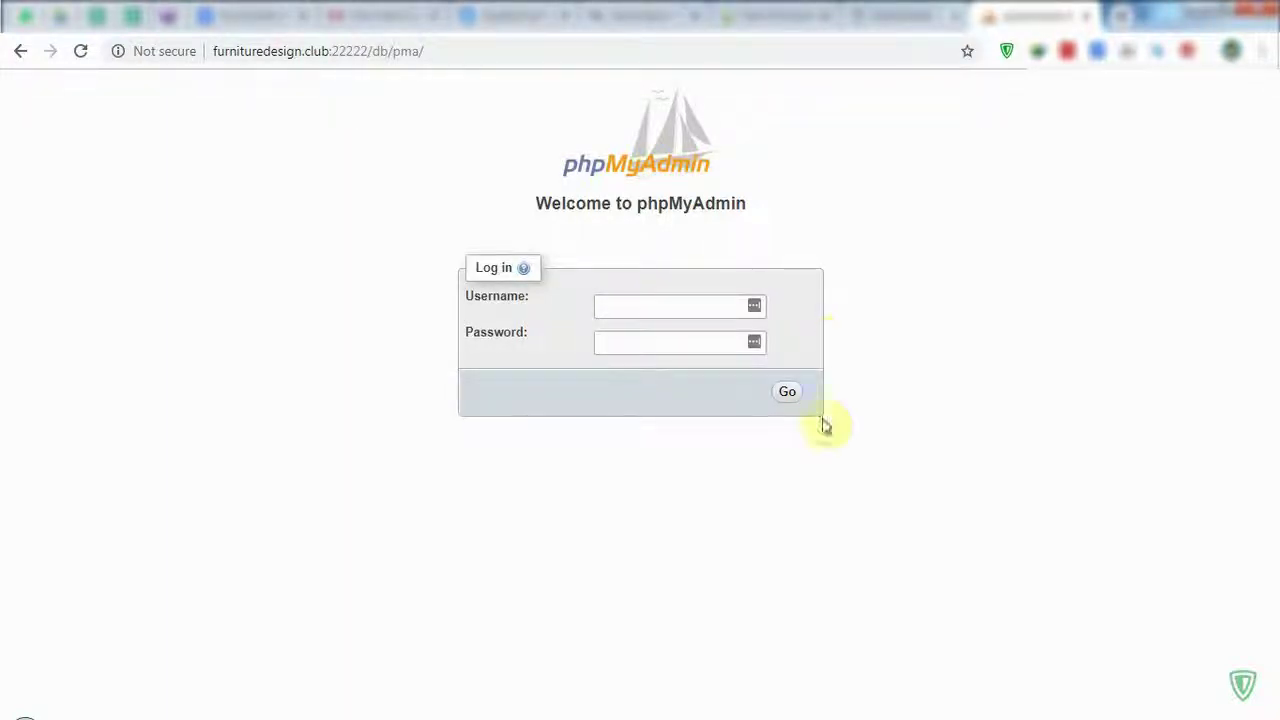
left_click(508, 714)
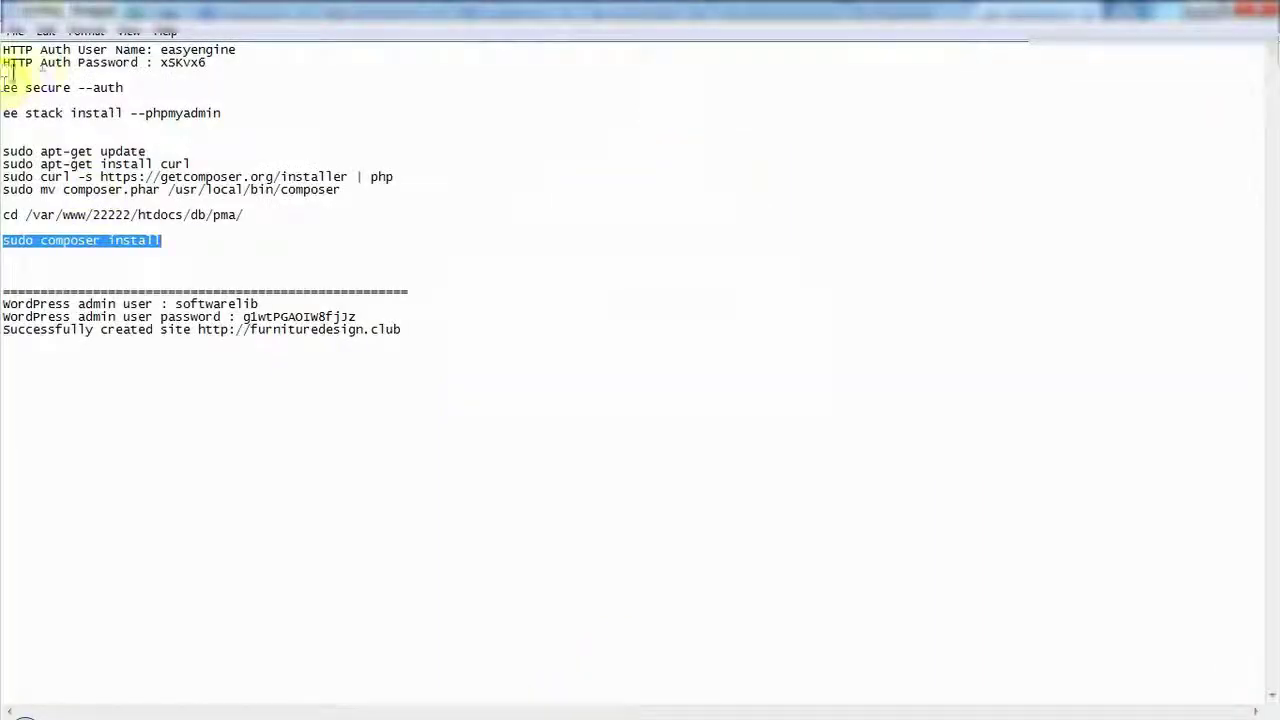
Leave the setup notes, bring back the phpMyAdmin login page, then FileZilla.
left_click(183, 57)
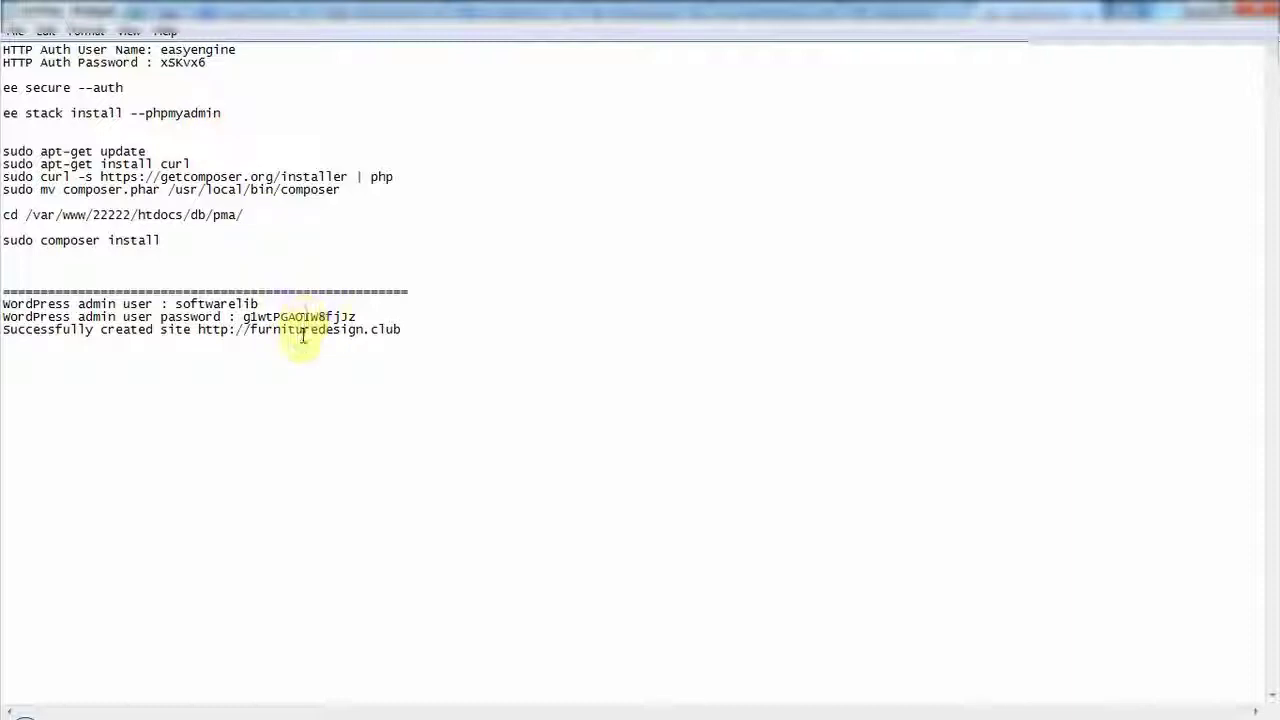
left_click(305, 329)
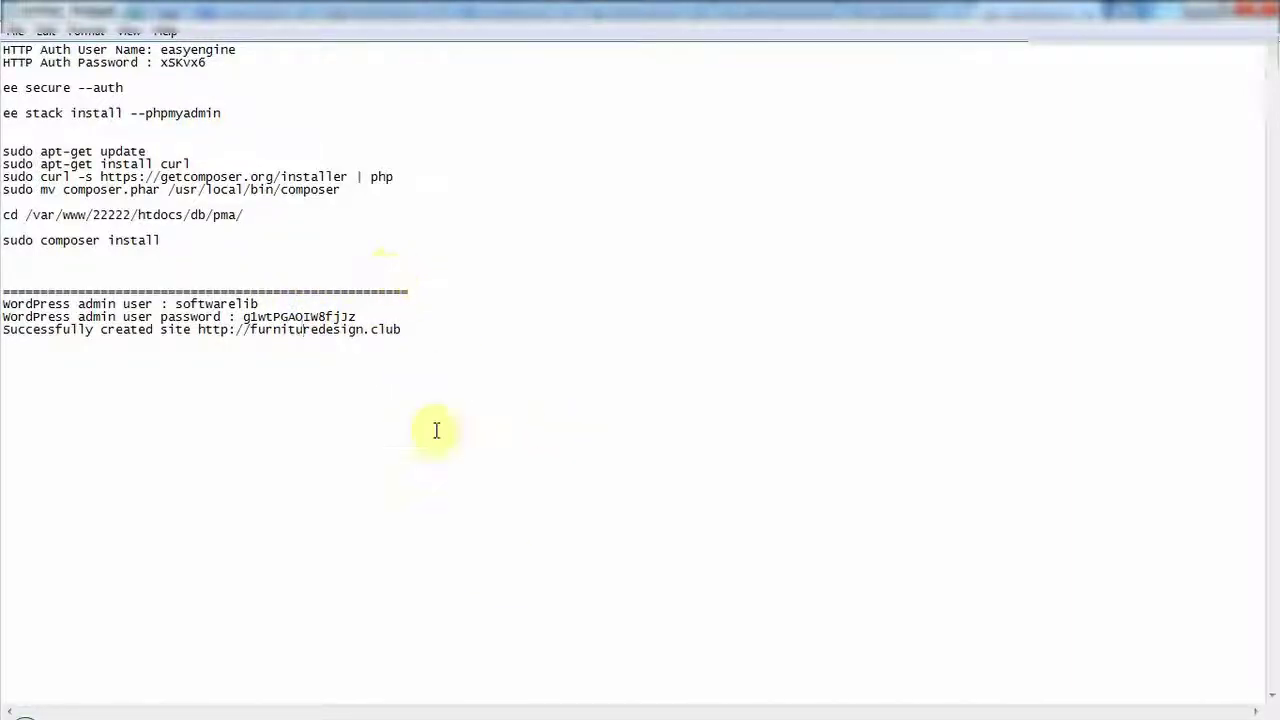
mouse_move(518, 717)
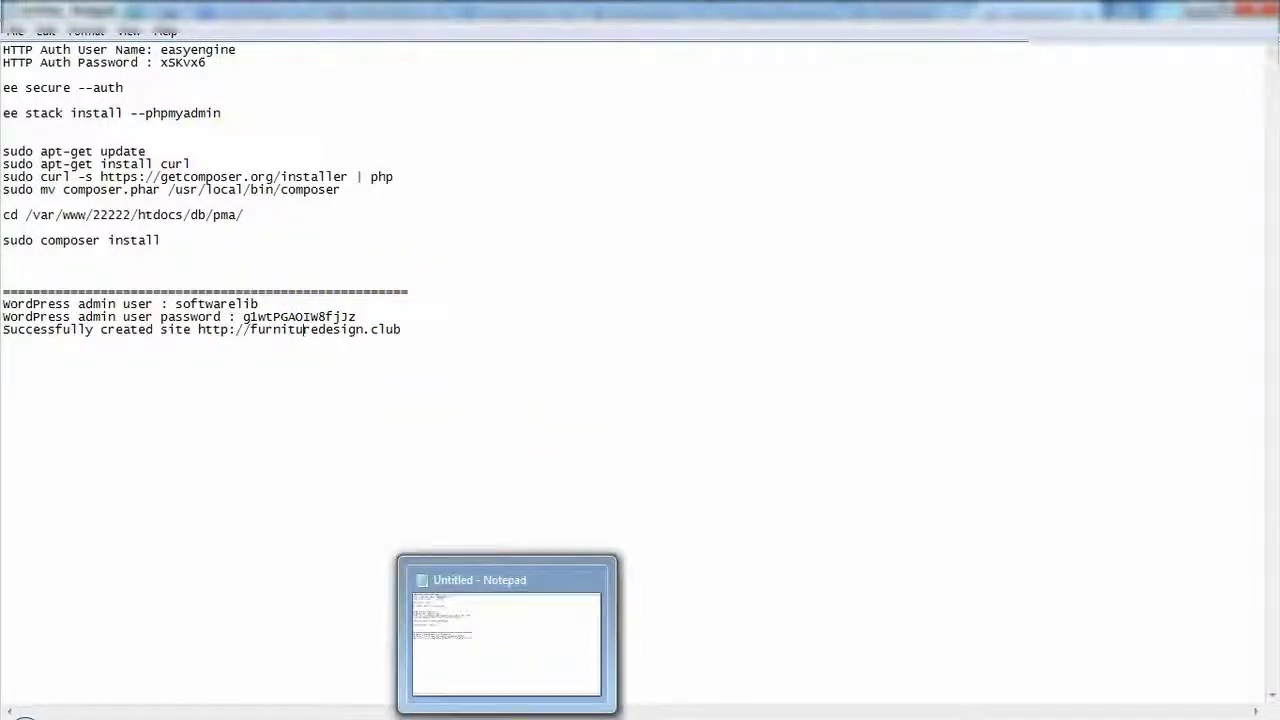
left_click(640, 715)
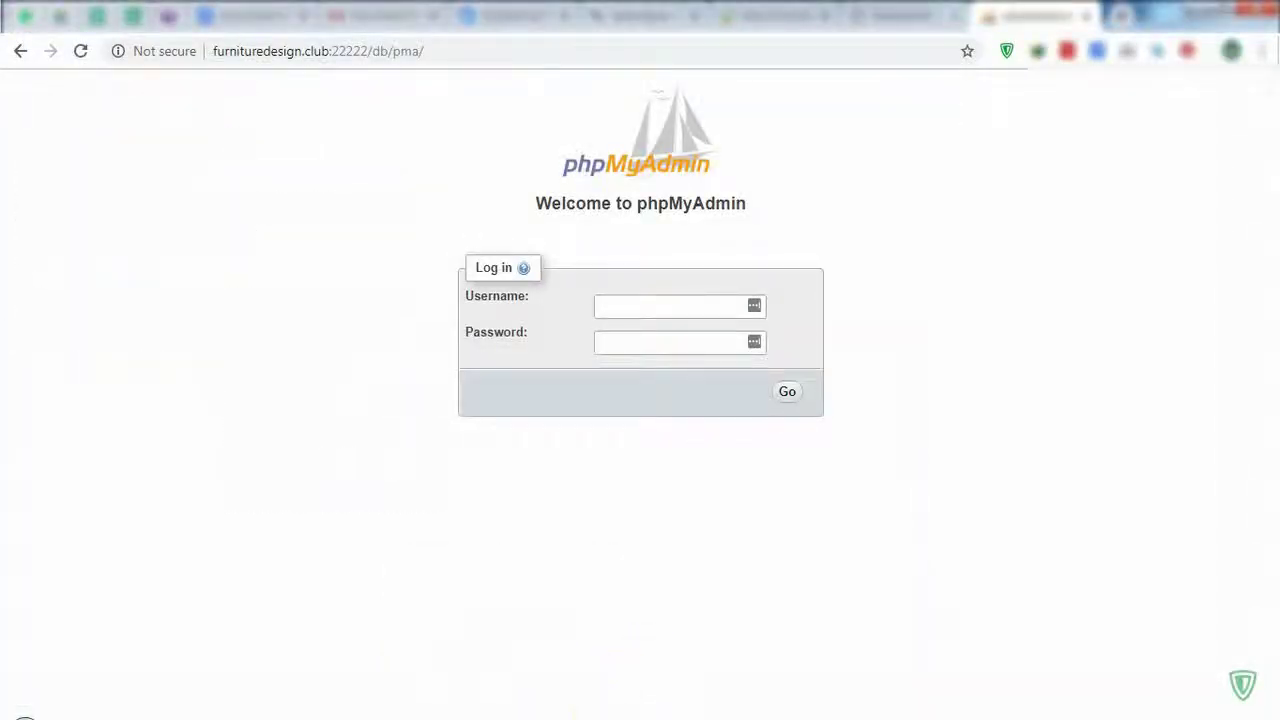
left_click(611, 714)
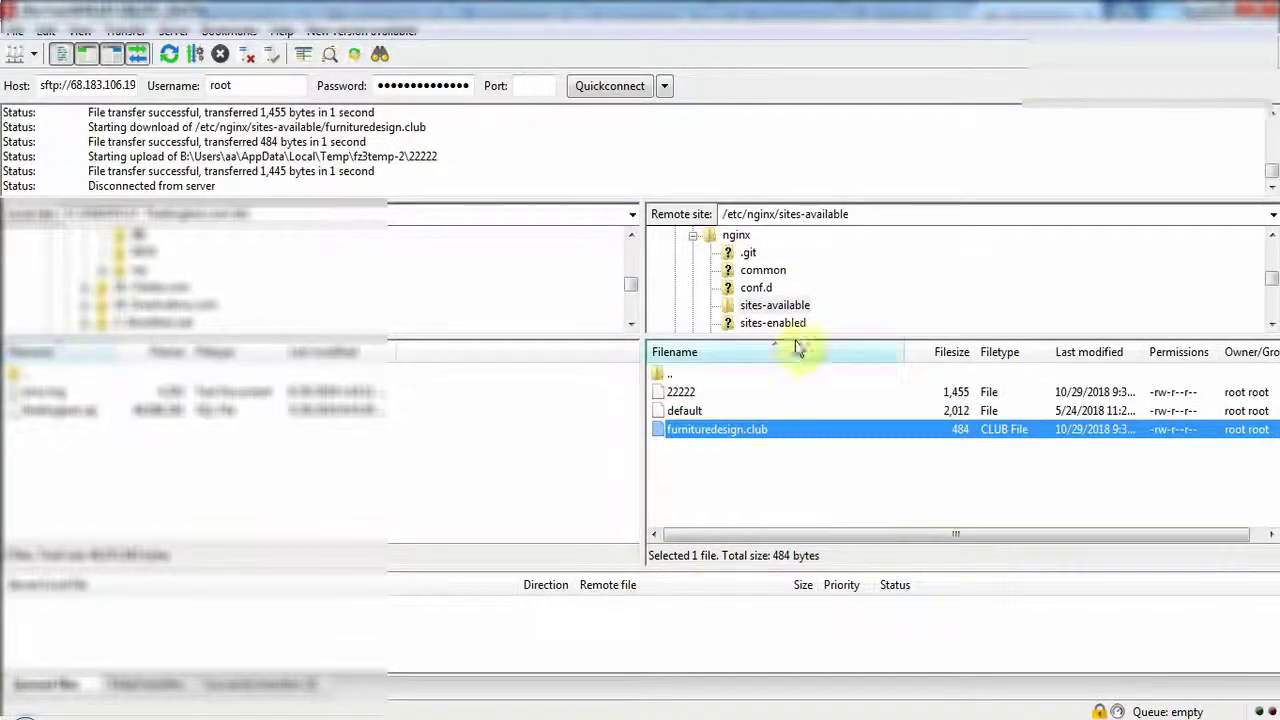
left_click(692, 236)
scroll(703, 300, "up", 15)
scroll(706, 312, "up", 5)
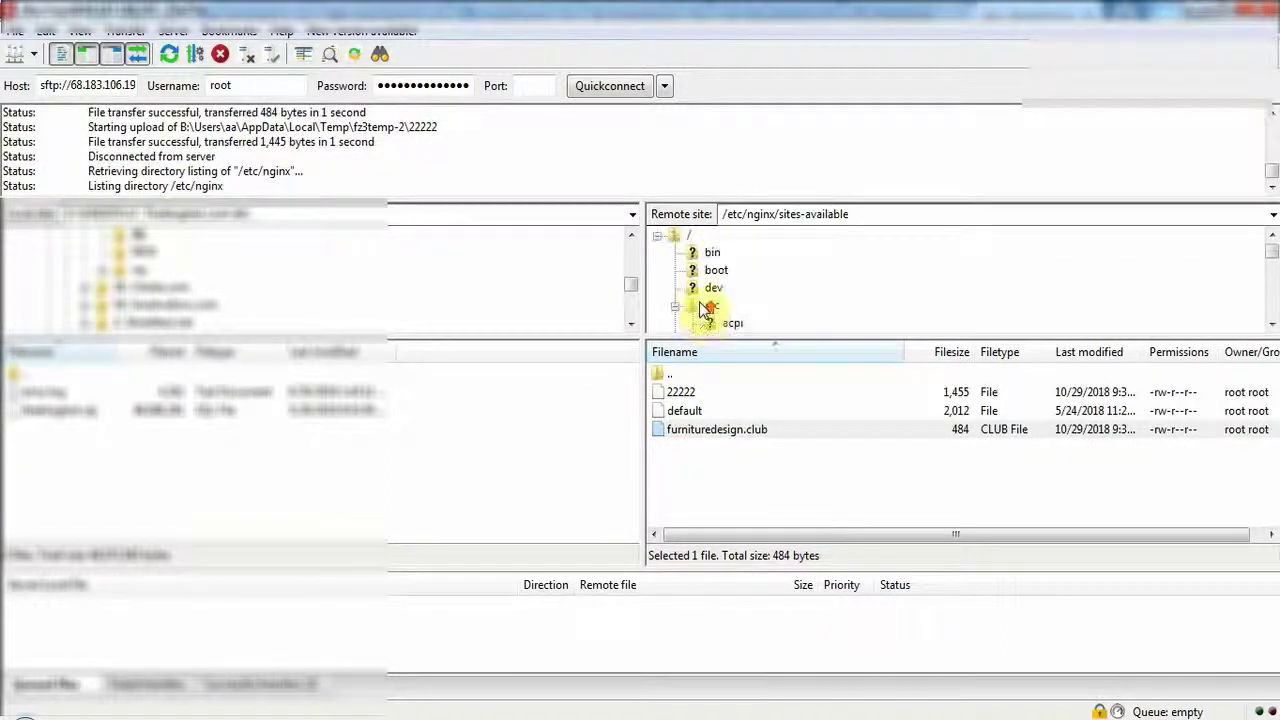
double_click(680, 240)
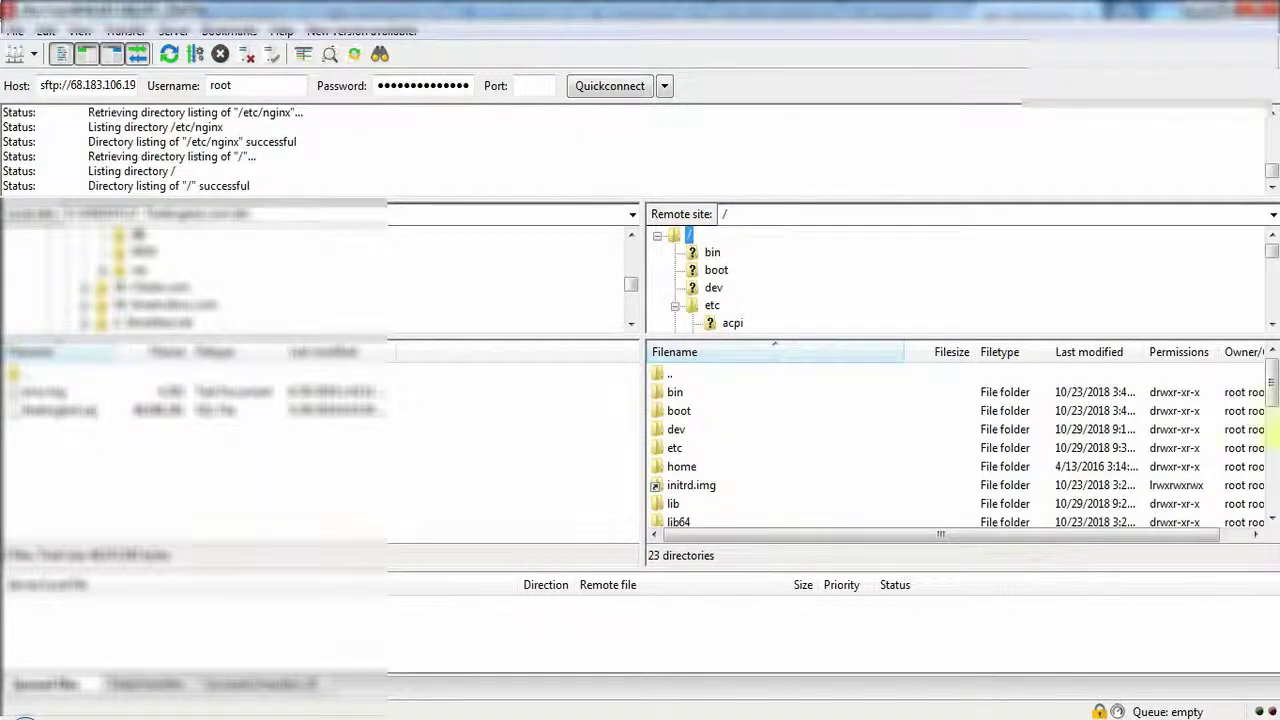
left_click_drag(1268, 395, 1274, 528)
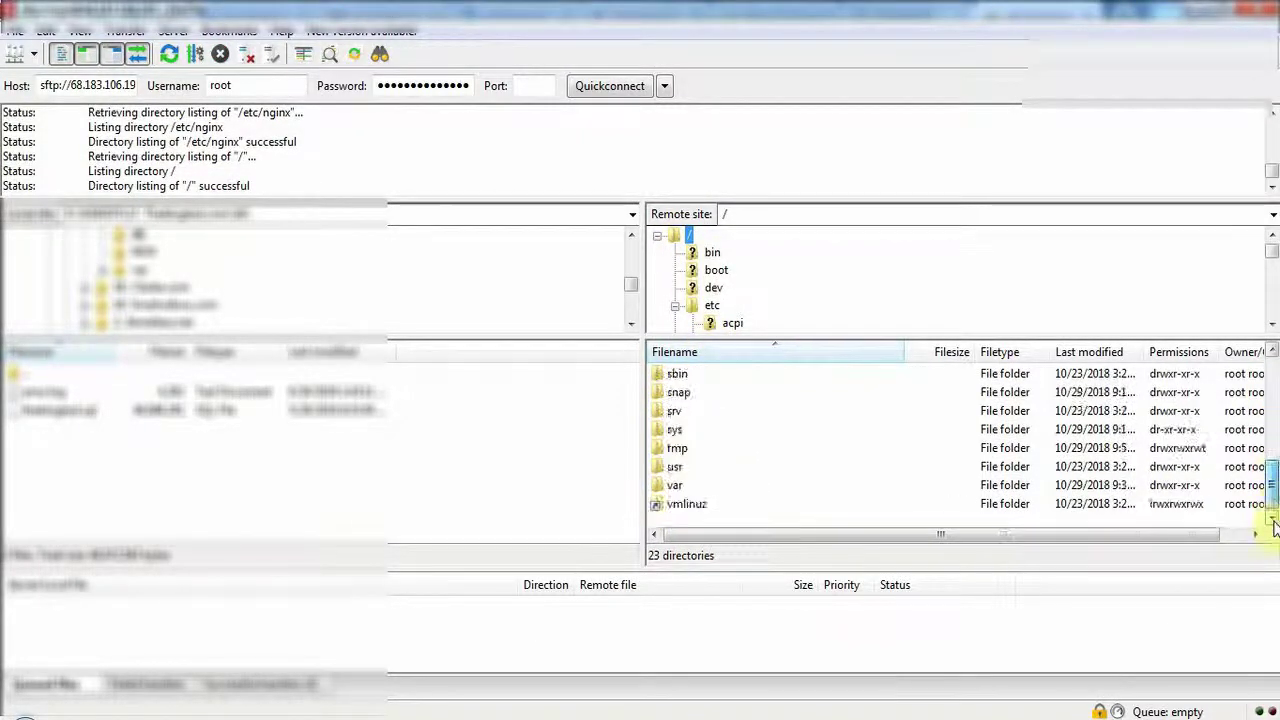
double_click(672, 487)
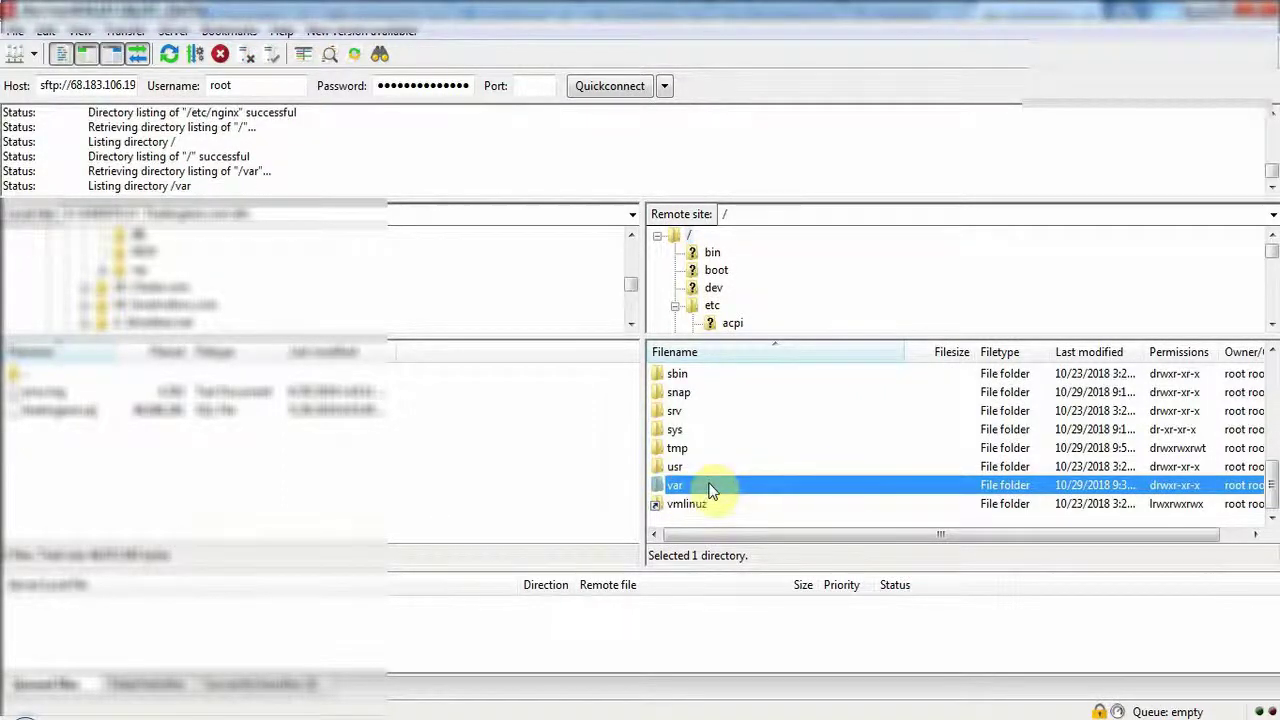
scroll(714, 489, "down", 3)
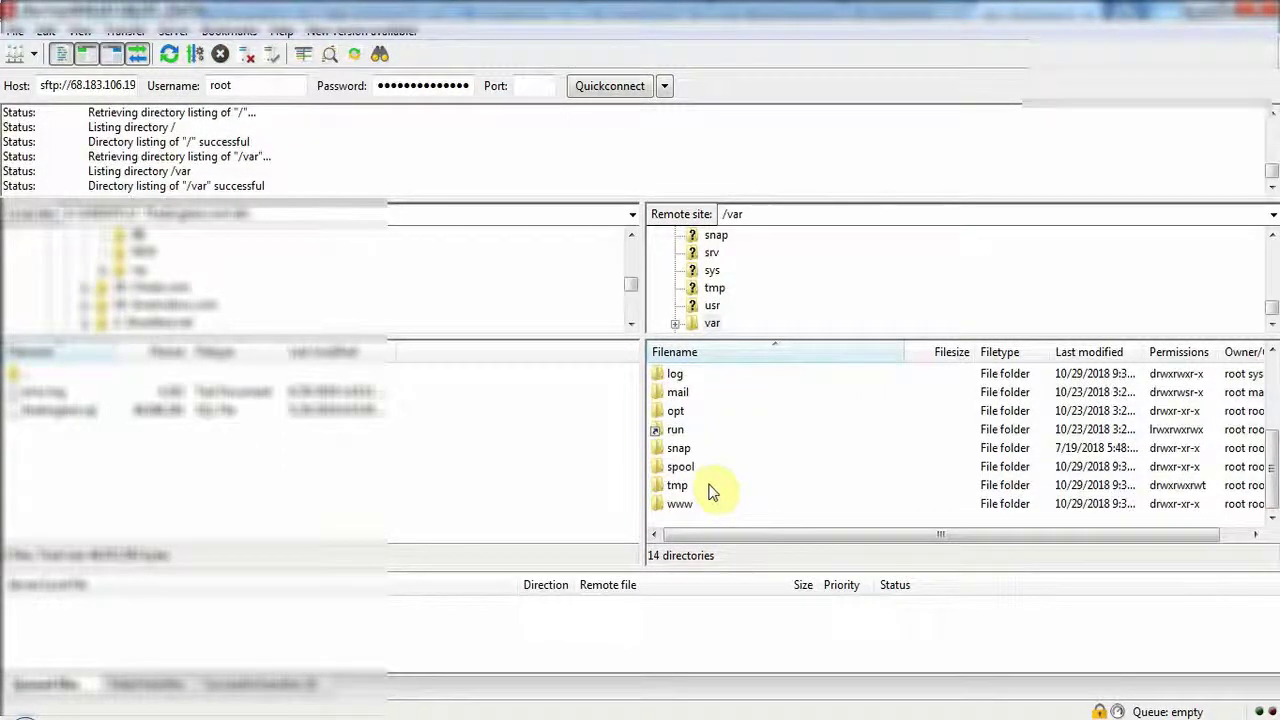
double_click(675, 503)
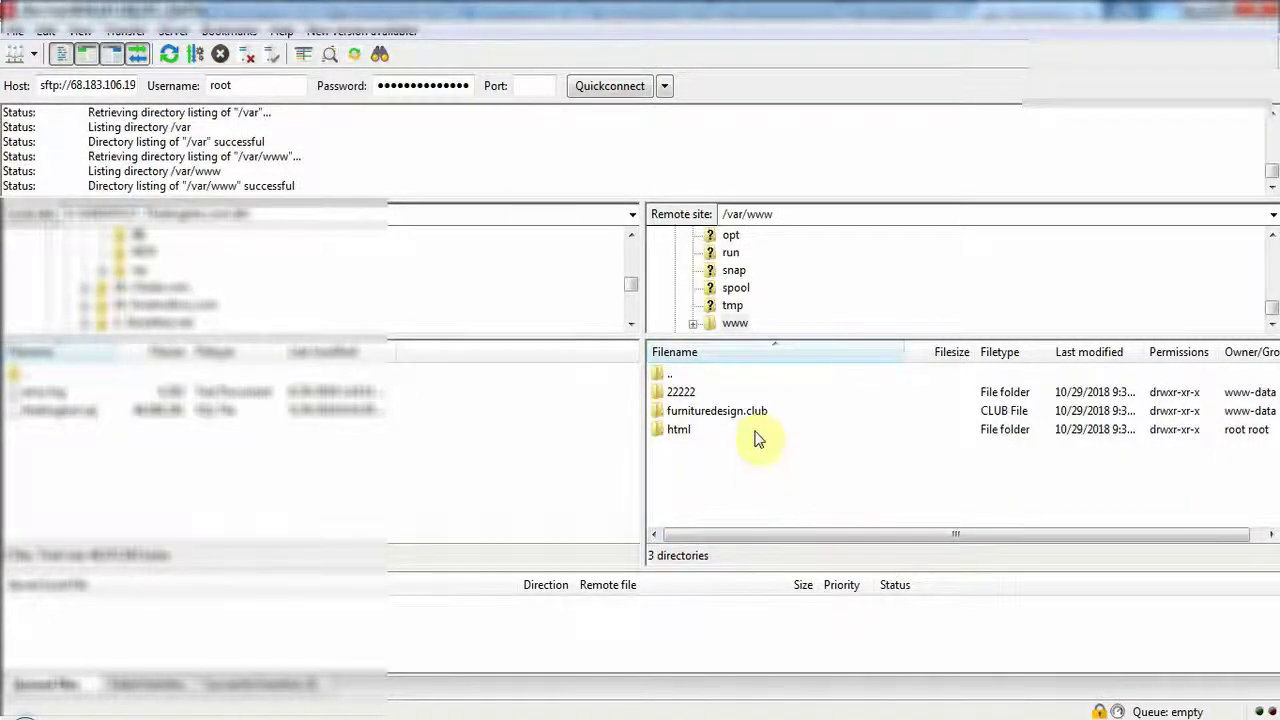
Open the furnituredesign.club folder and bring up the actions for wp-config.php.
left_click(684, 393)
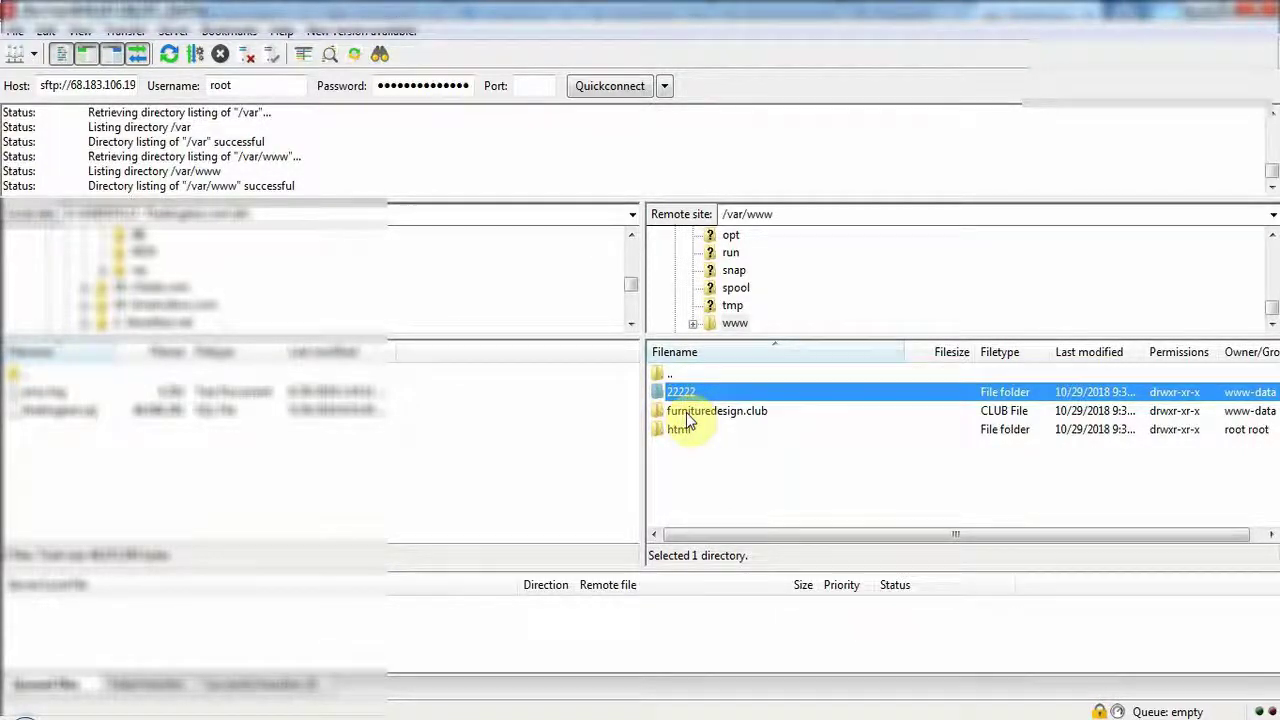
left_click(686, 412)
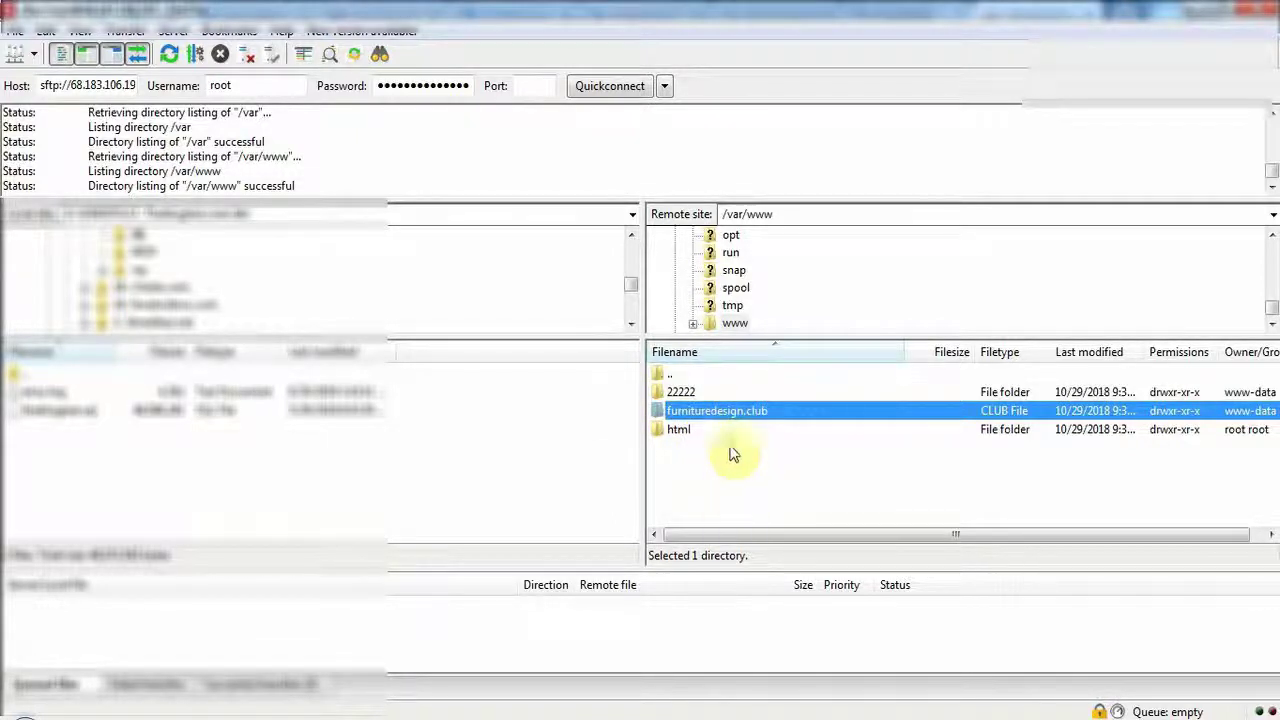
double_click(732, 412)
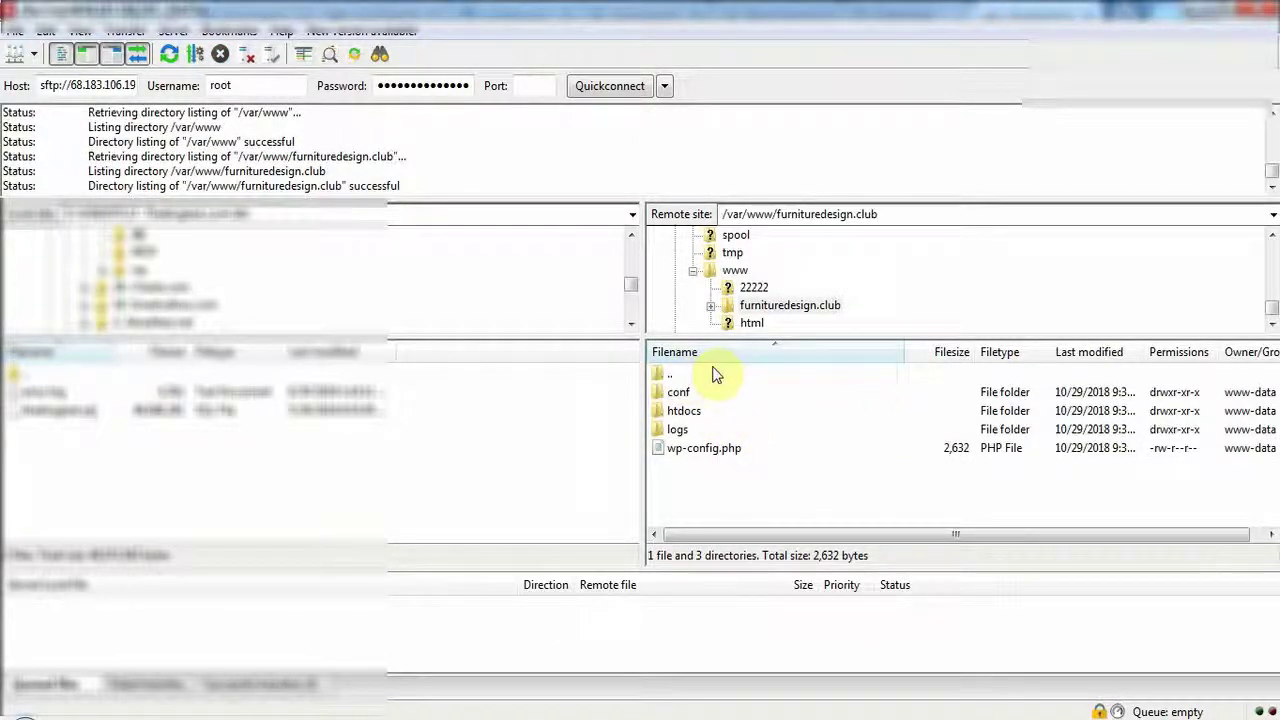
left_click(708, 452)
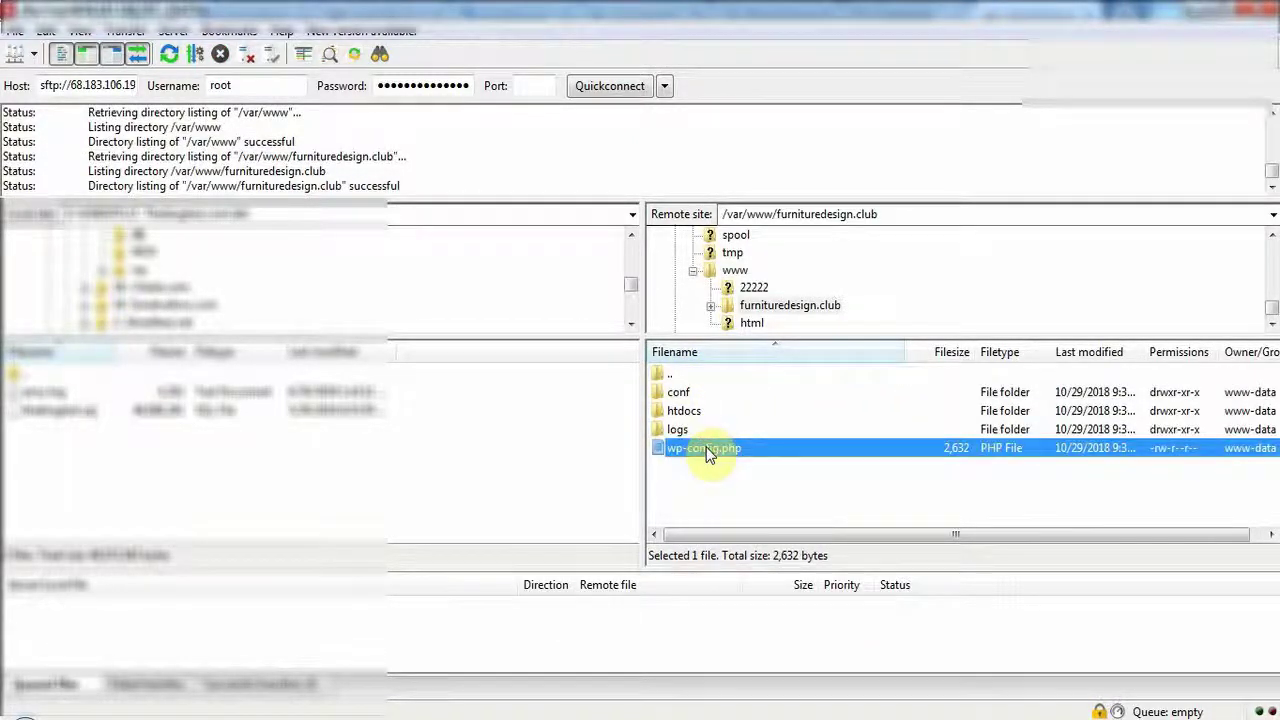
left_click(680, 431)
left_click_drag(694, 449, 713, 457)
right_click(712, 450)
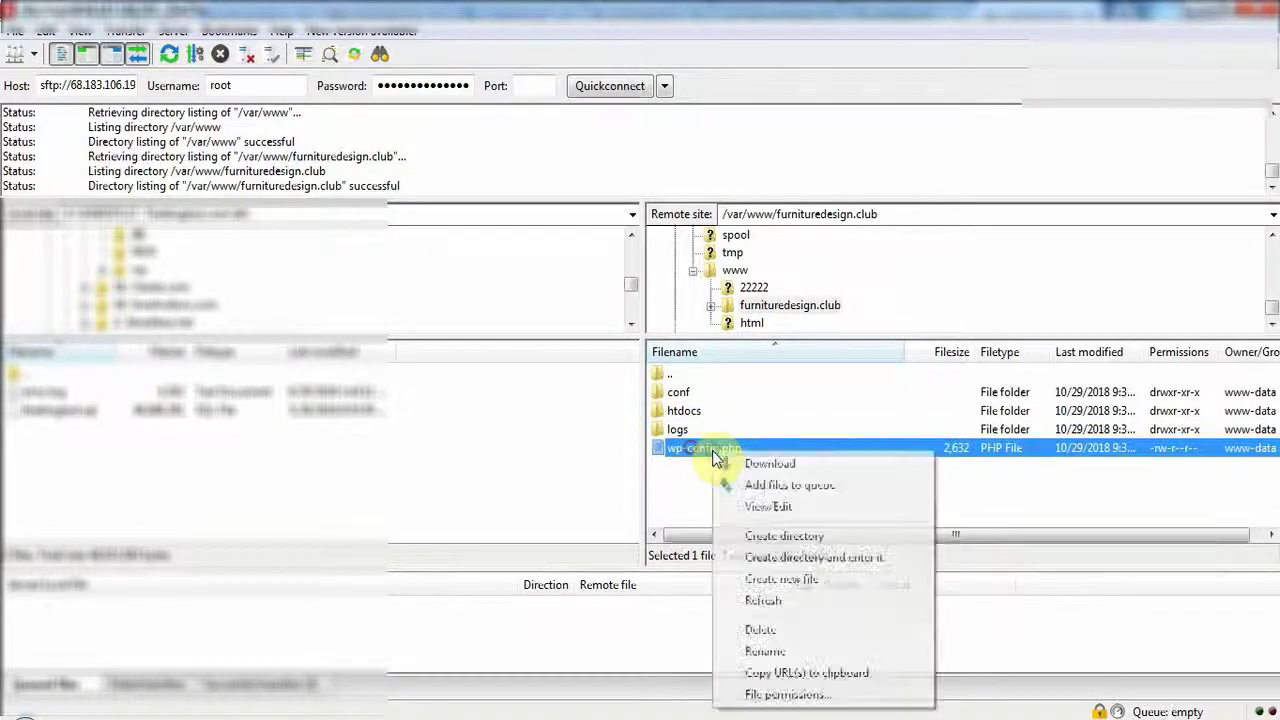
Open wp-config.php from FileZilla in a maximized Notepad, select all its text, and bring Notepad++ forward.
left_click(765, 506)
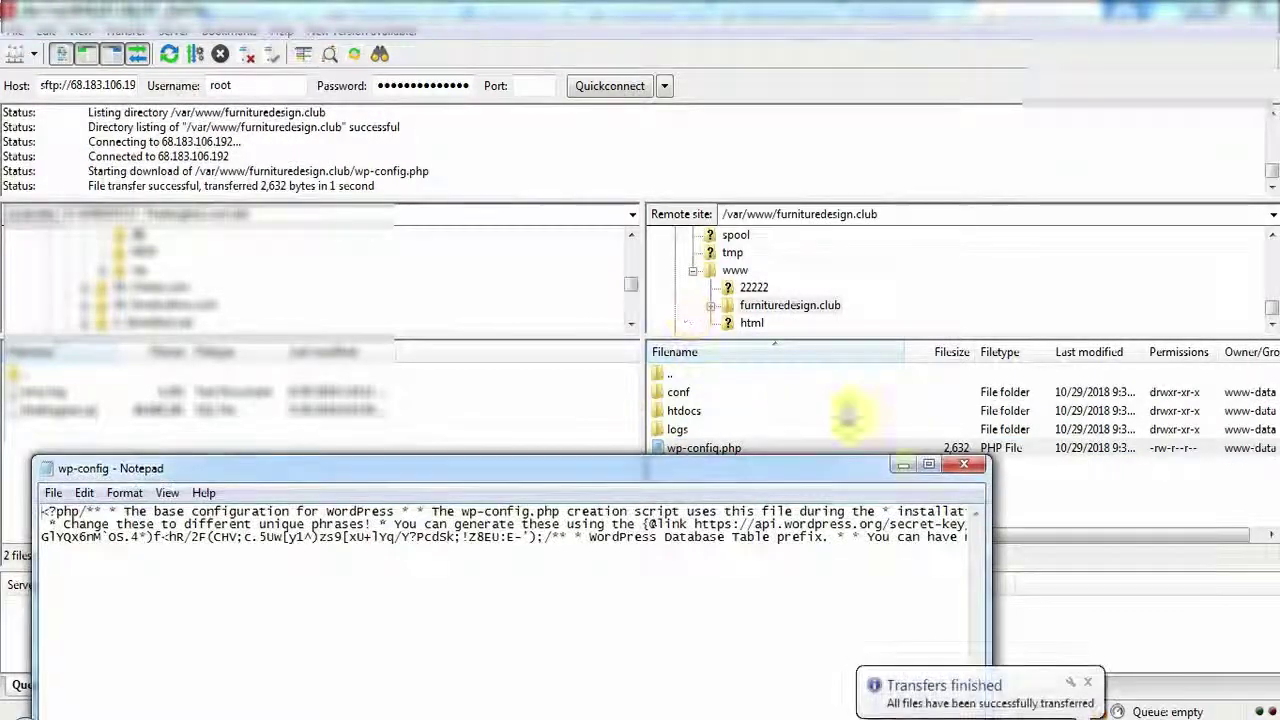
left_click(929, 465)
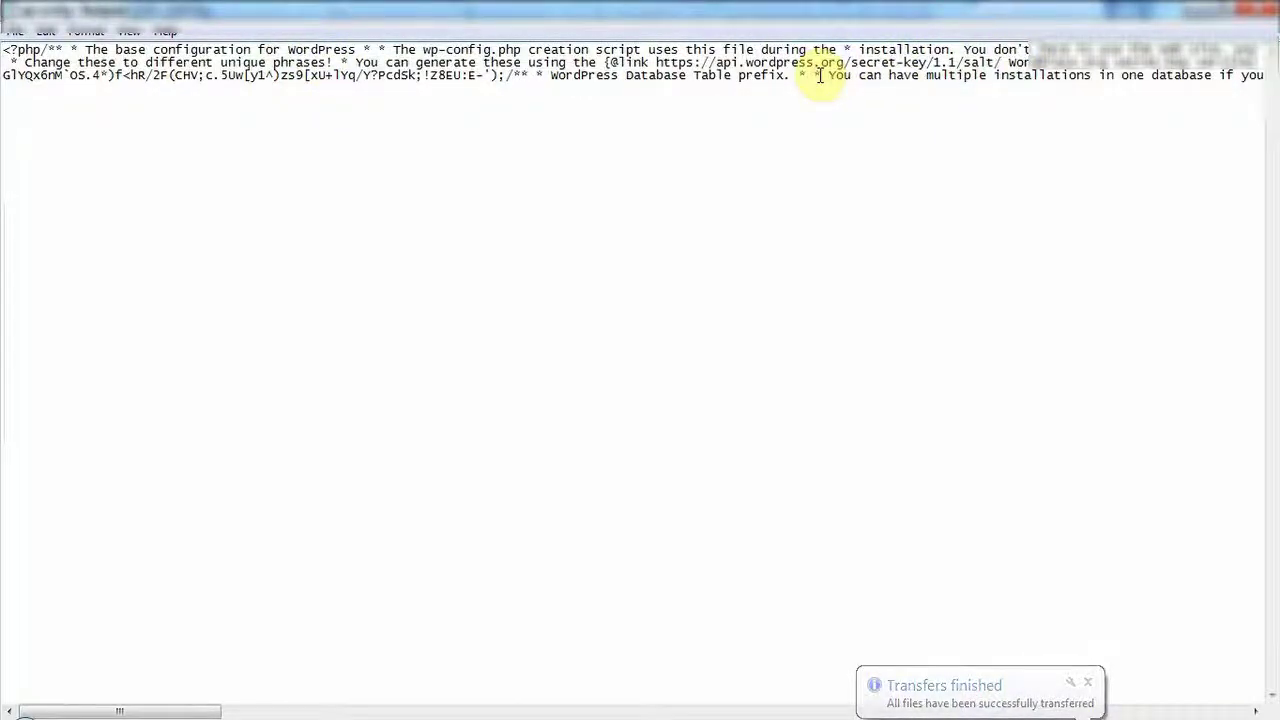
key("ctrl+a")
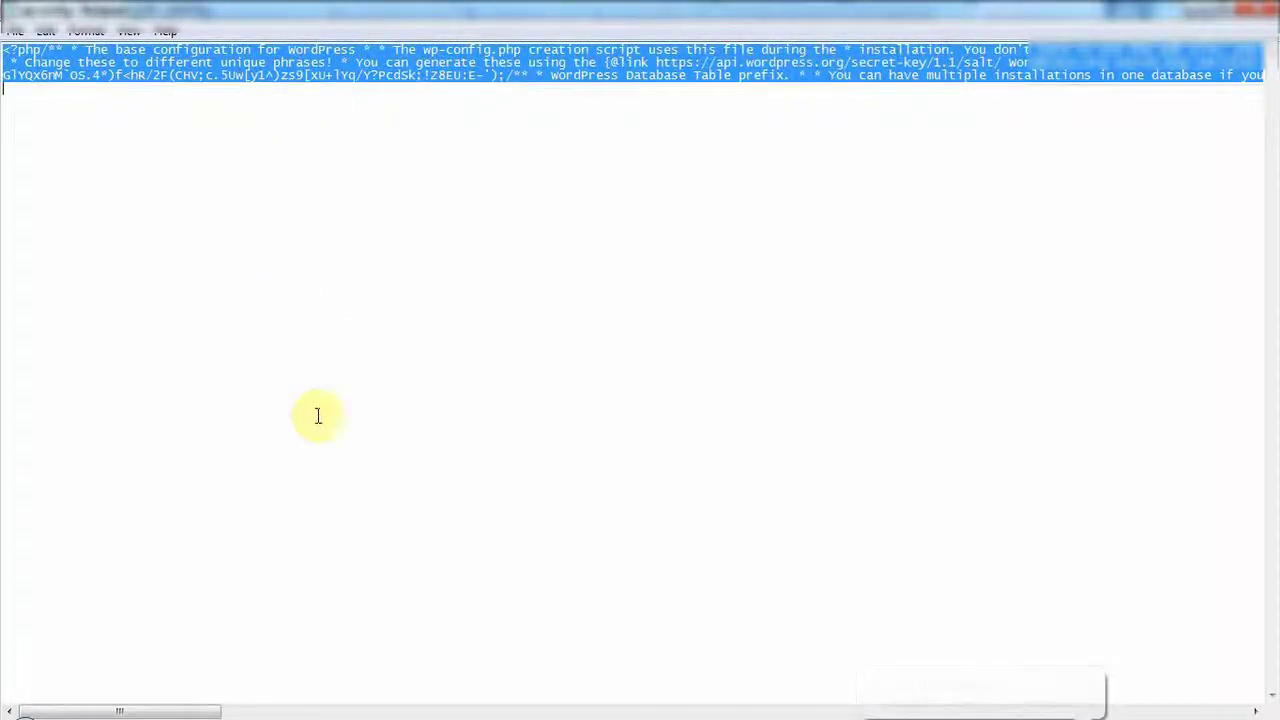
left_click(380, 708)
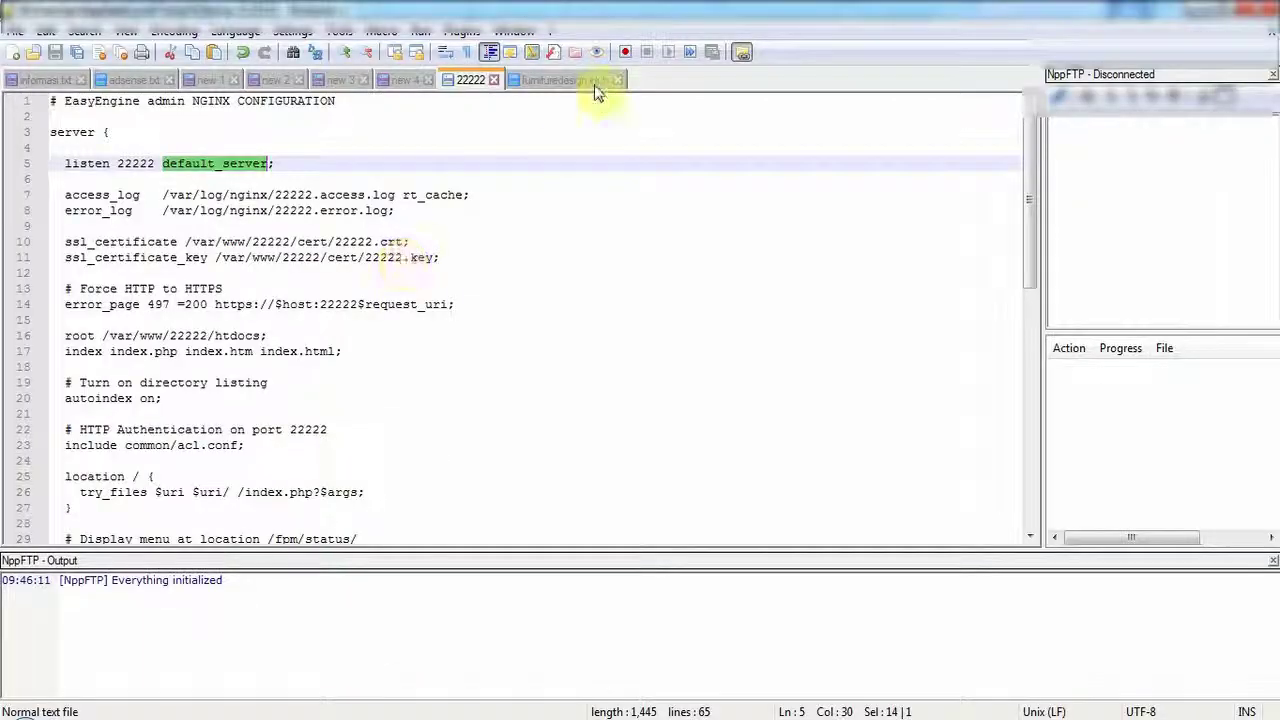
Paste the wp-config.php contents into a new Notepad++ document and find the MySQL settings.
left_click(14, 52)
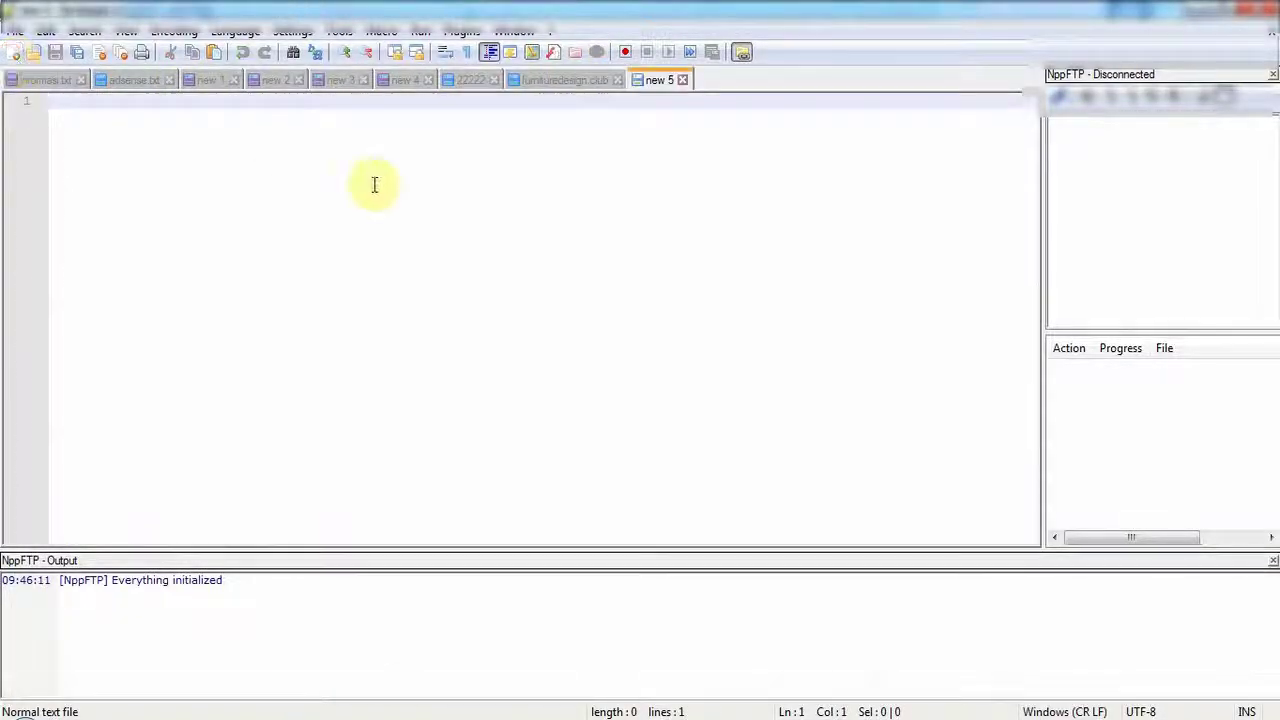
key("ctrl+v")
scroll(370, 250, "up", 15)
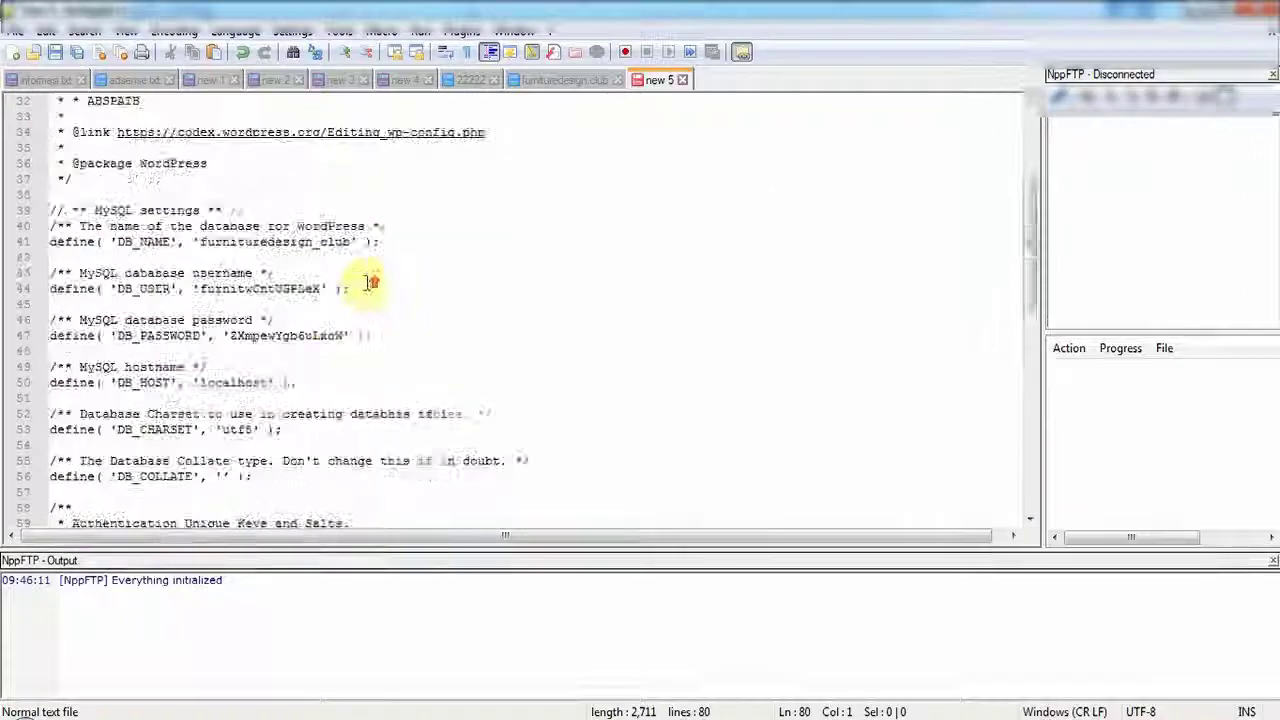
scroll(150, 300, "down", 2)
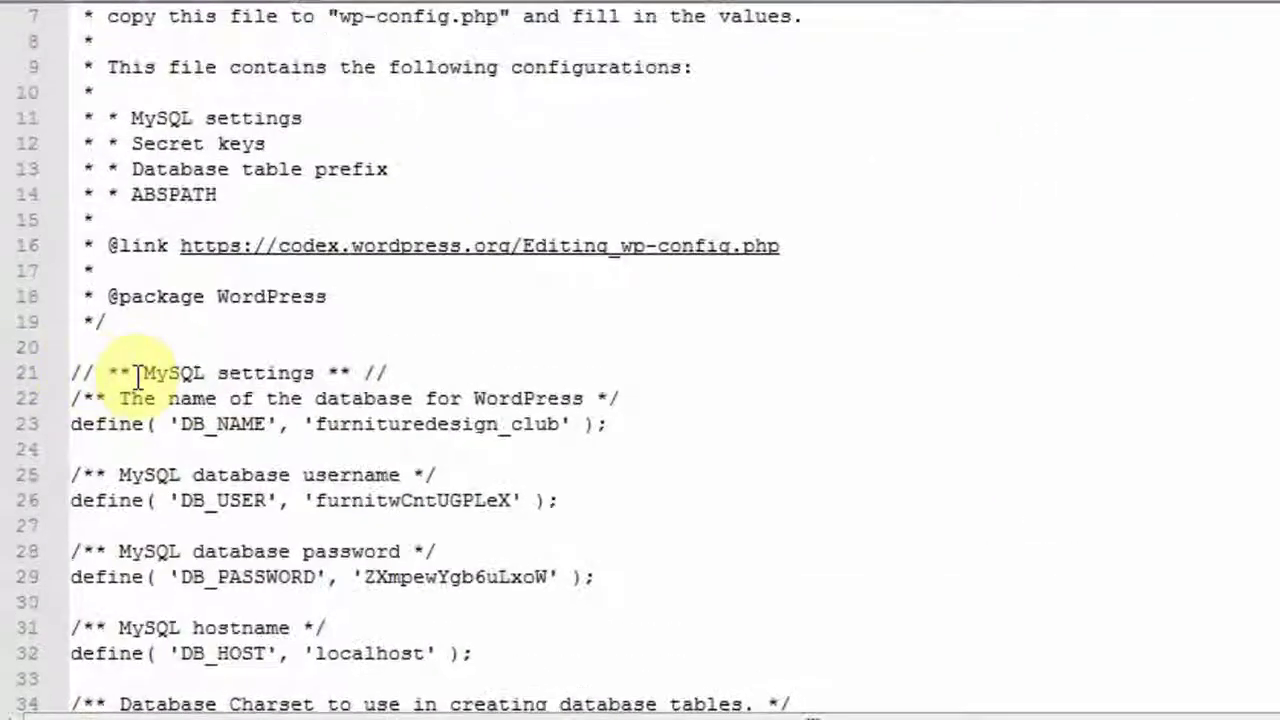
left_click(87, 320)
Copy the database name furnituredesign_club into the phpMyAdmin username field.
double_click(285, 373)
left_click(205, 424)
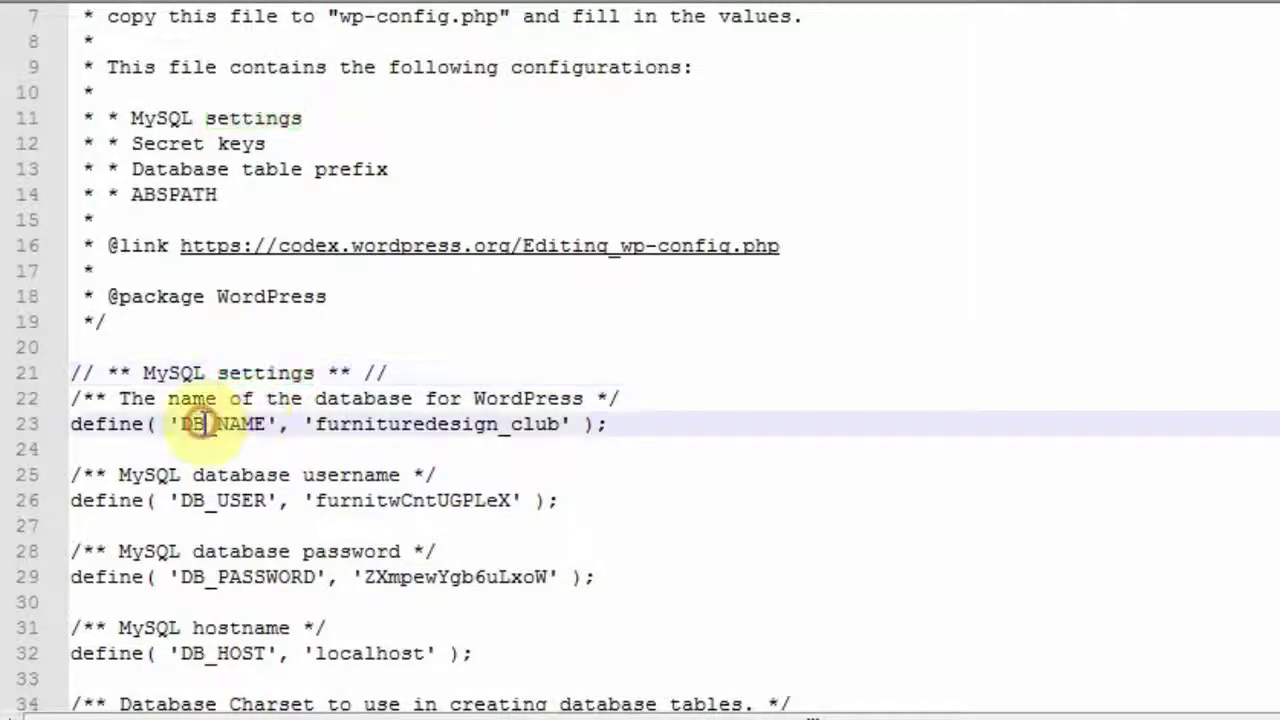
double_click(394, 424)
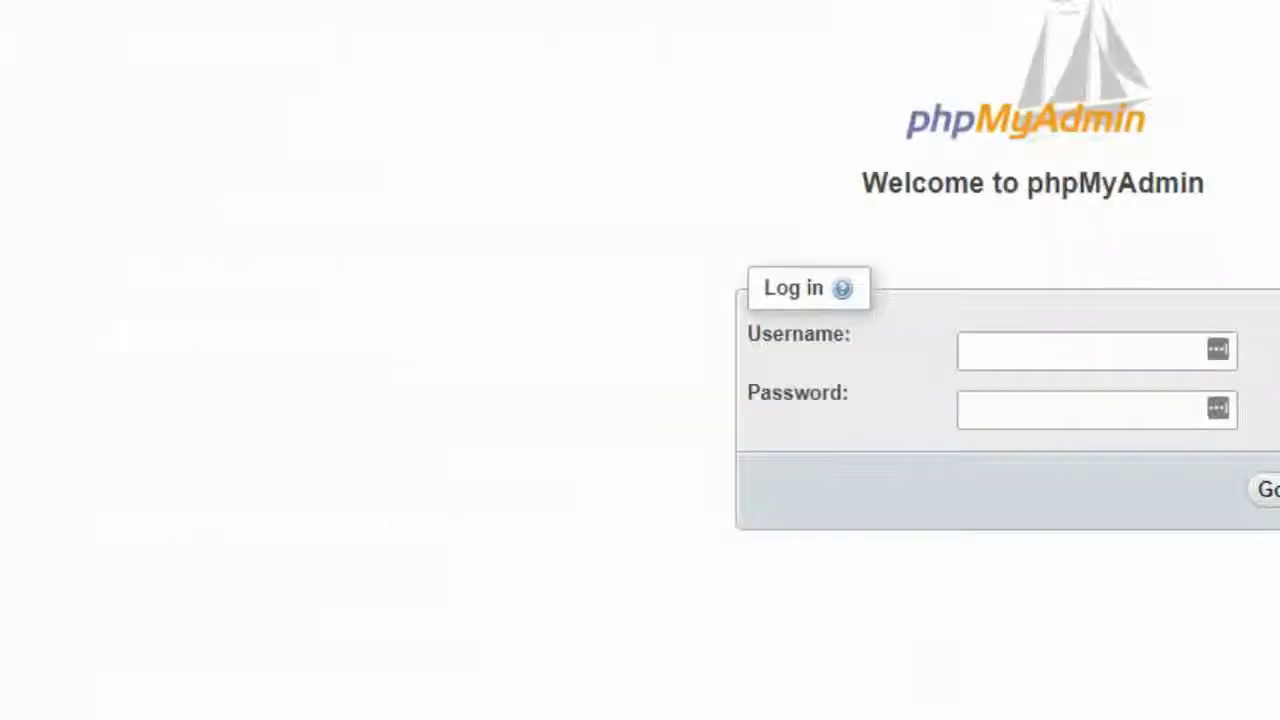
left_click(975, 355)
key("ctrl+v")
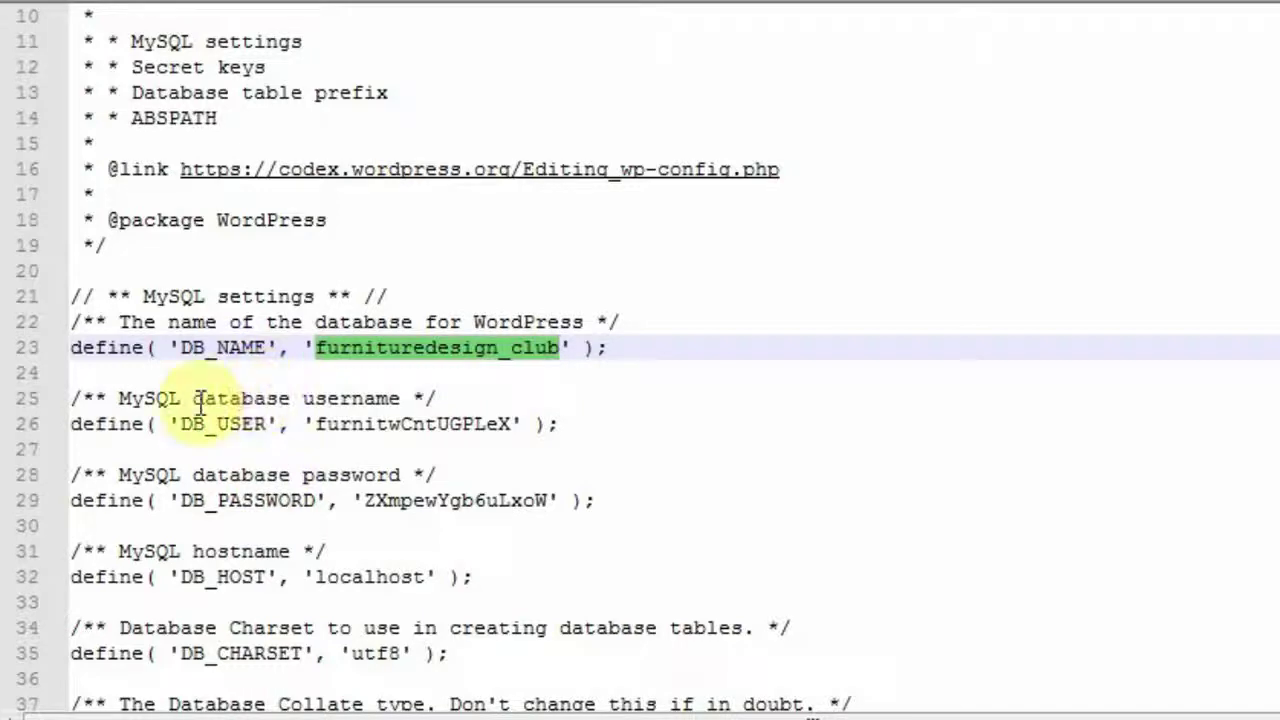
Fill the phpMyAdmin login with the DB_USER username and the DB_PASSWORD password.
double_click(245, 398)
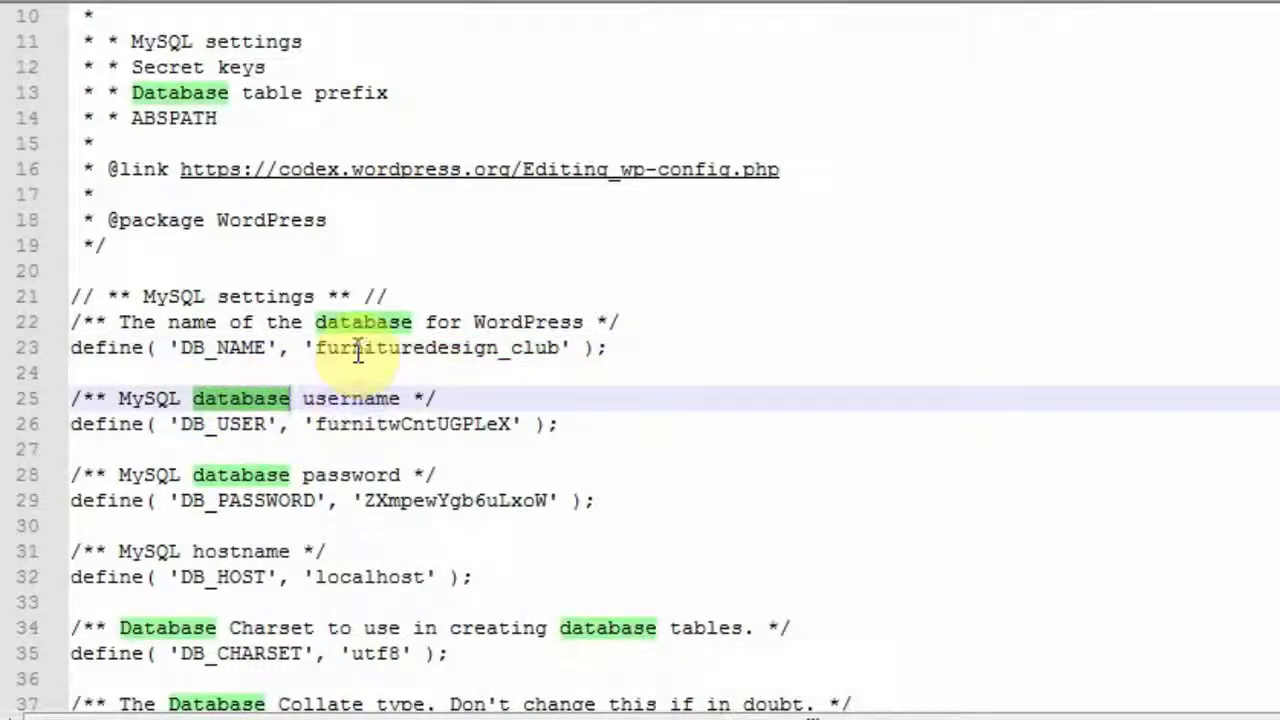
double_click(400, 347)
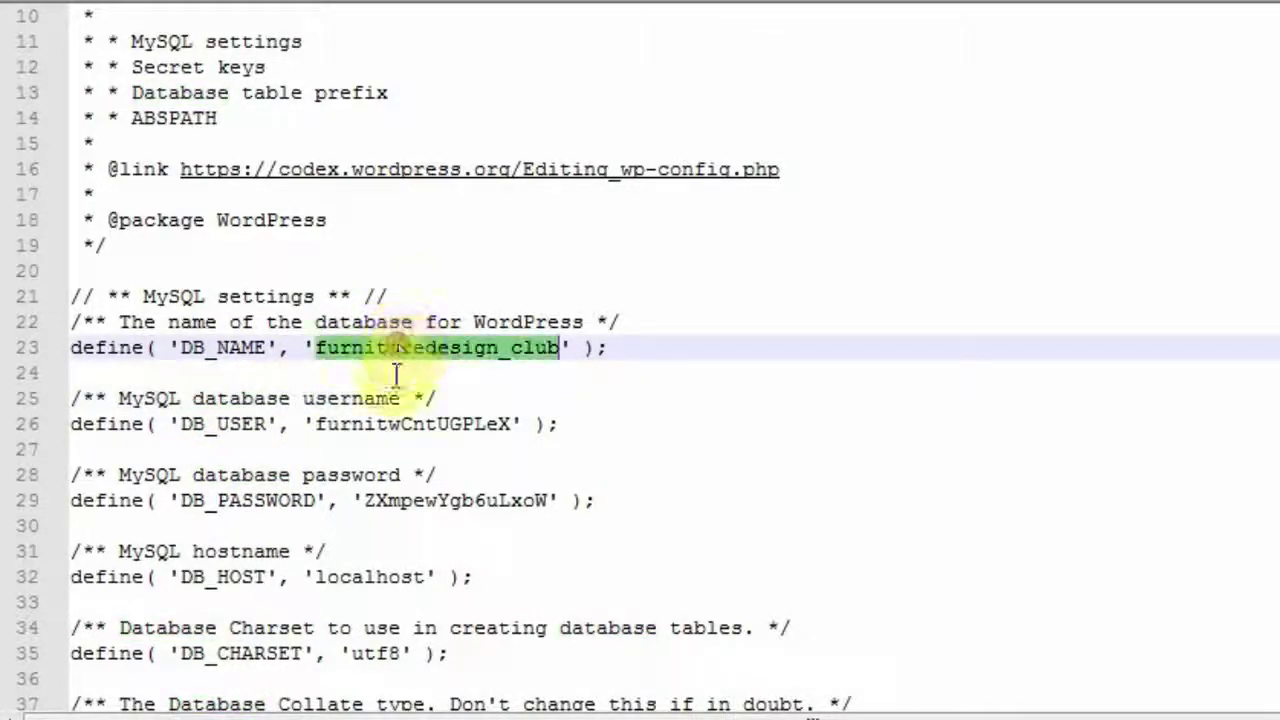
scroll(405, 380, "down", 1)
left_click(286, 347)
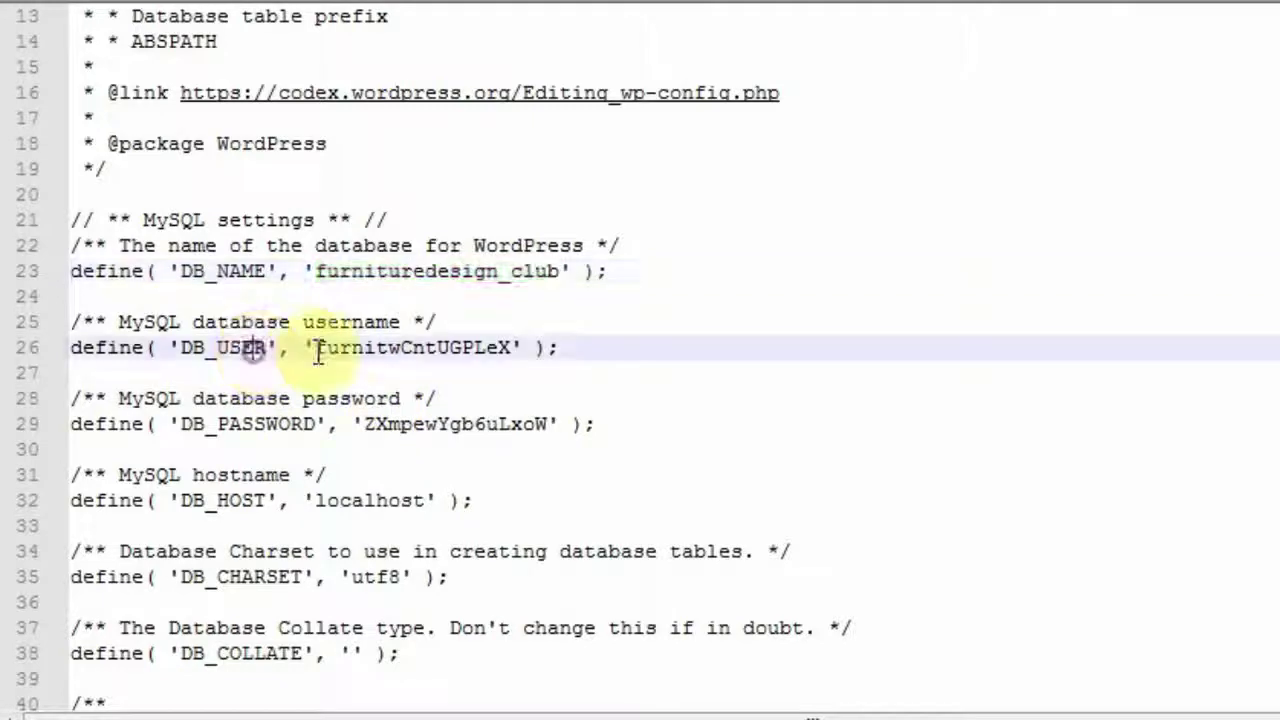
double_click(376, 347)
key("ctrl+c")
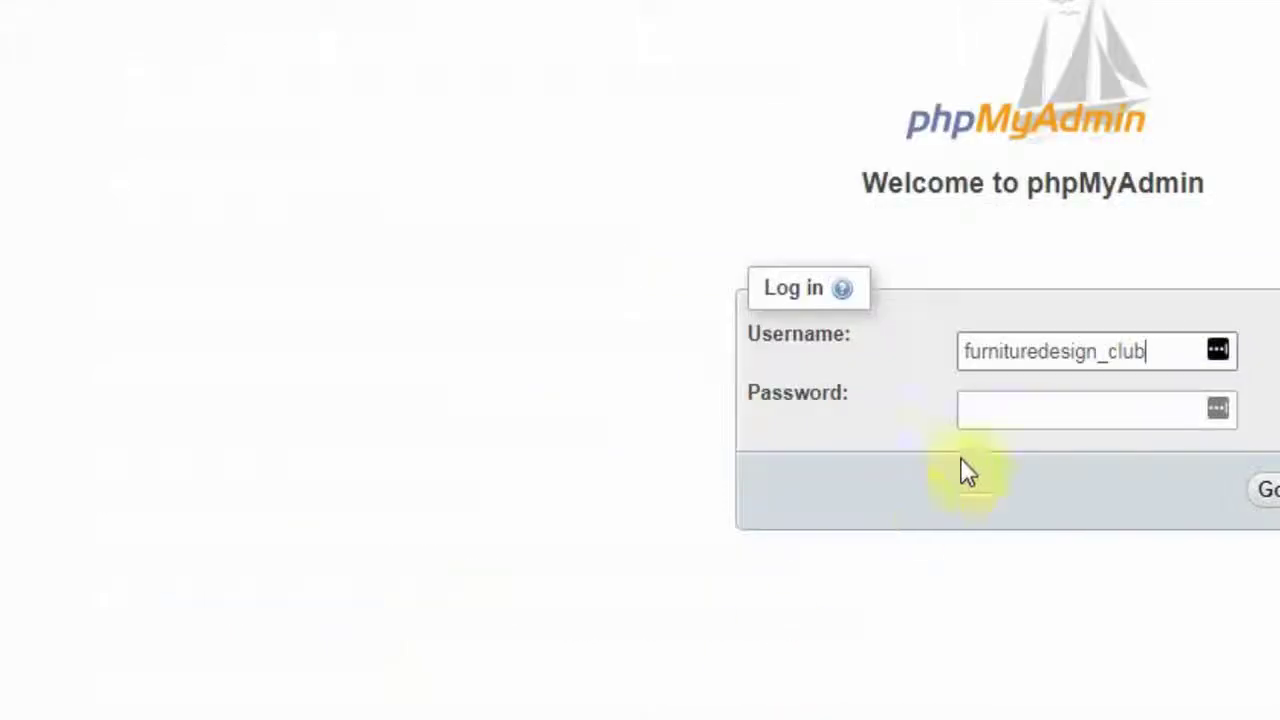
key("ctrl+a")
key("ctrl+v")
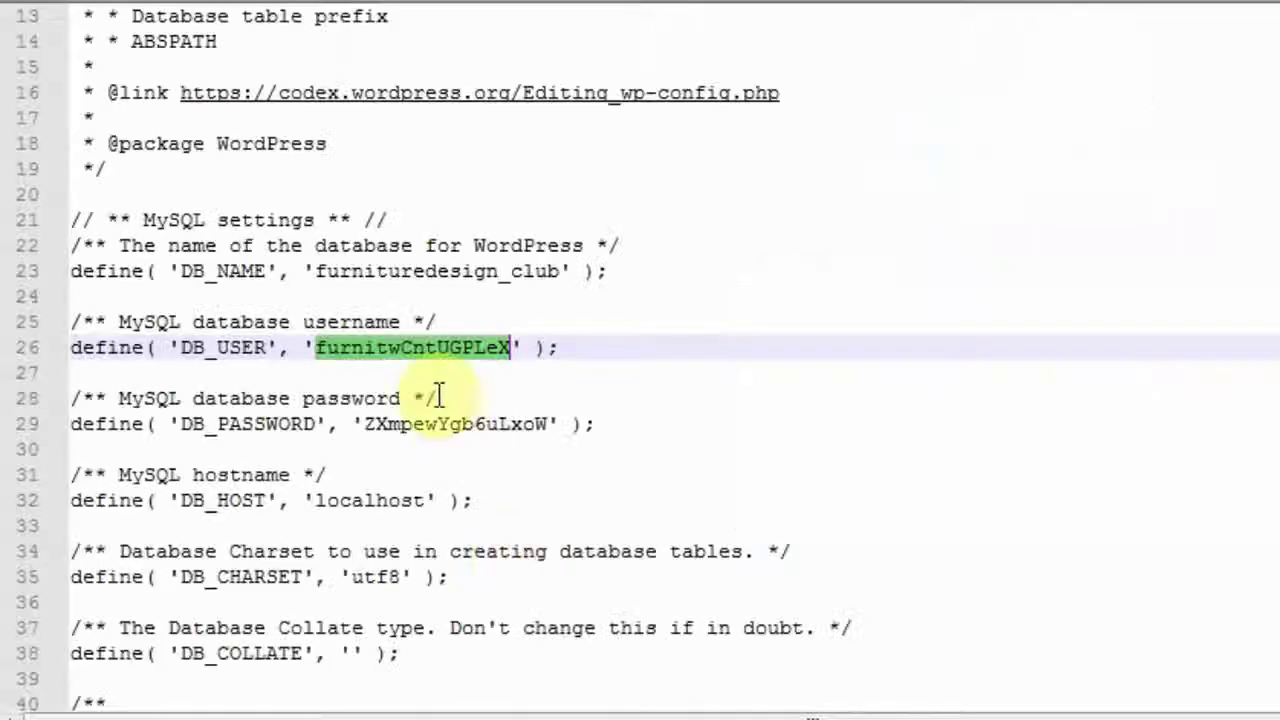
double_click(431, 424)
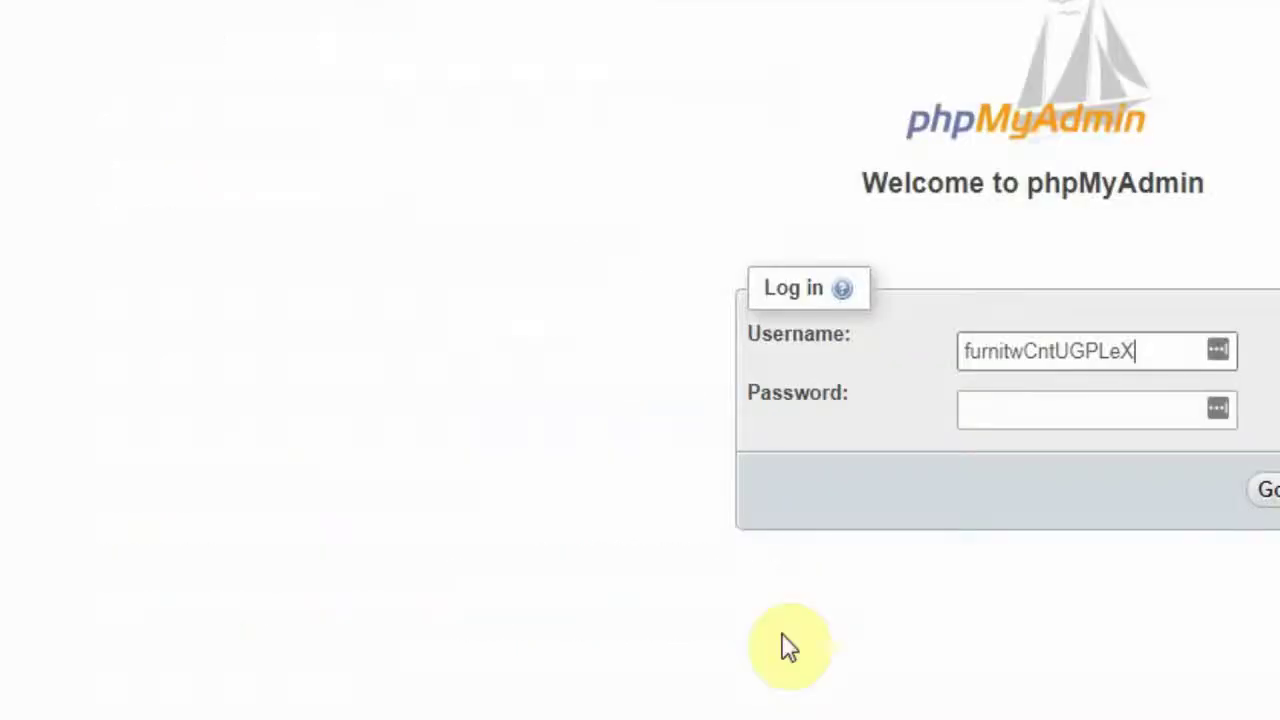
left_click(1000, 410)
key("ctrl+v")
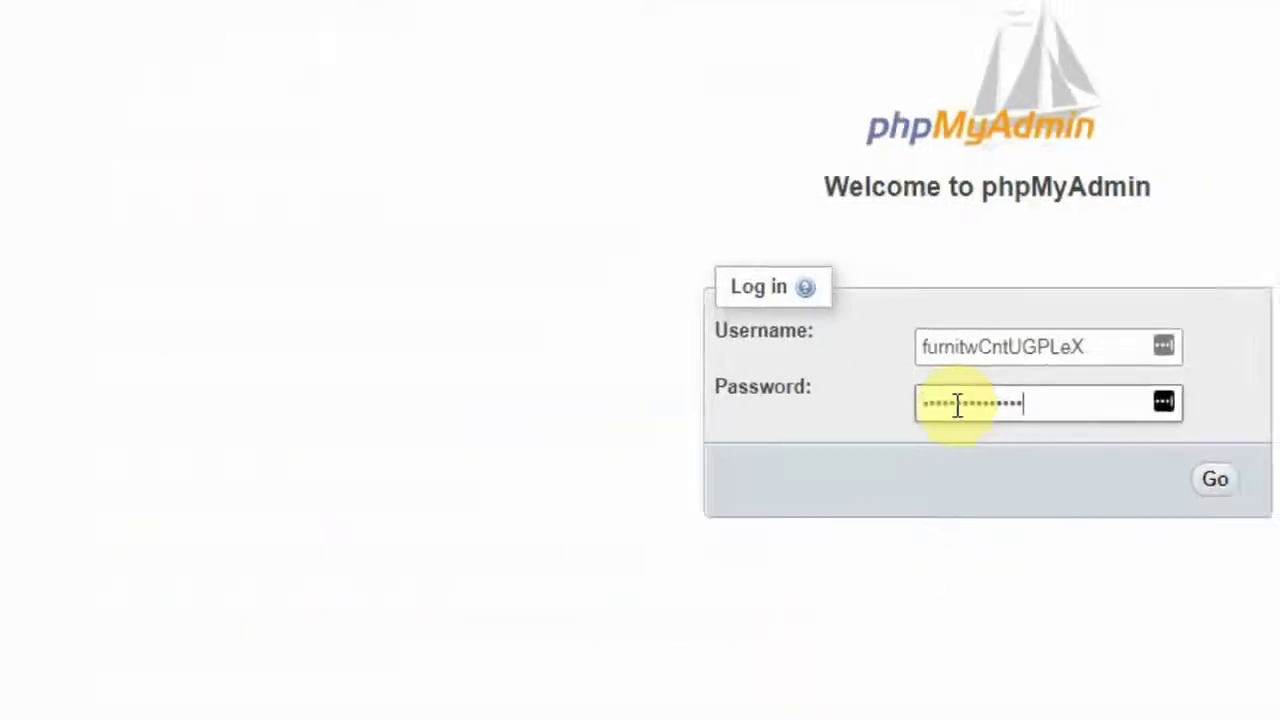
Submit the phpMyAdmin login and decline the password manager's save prompt.
left_click(1268, 489)
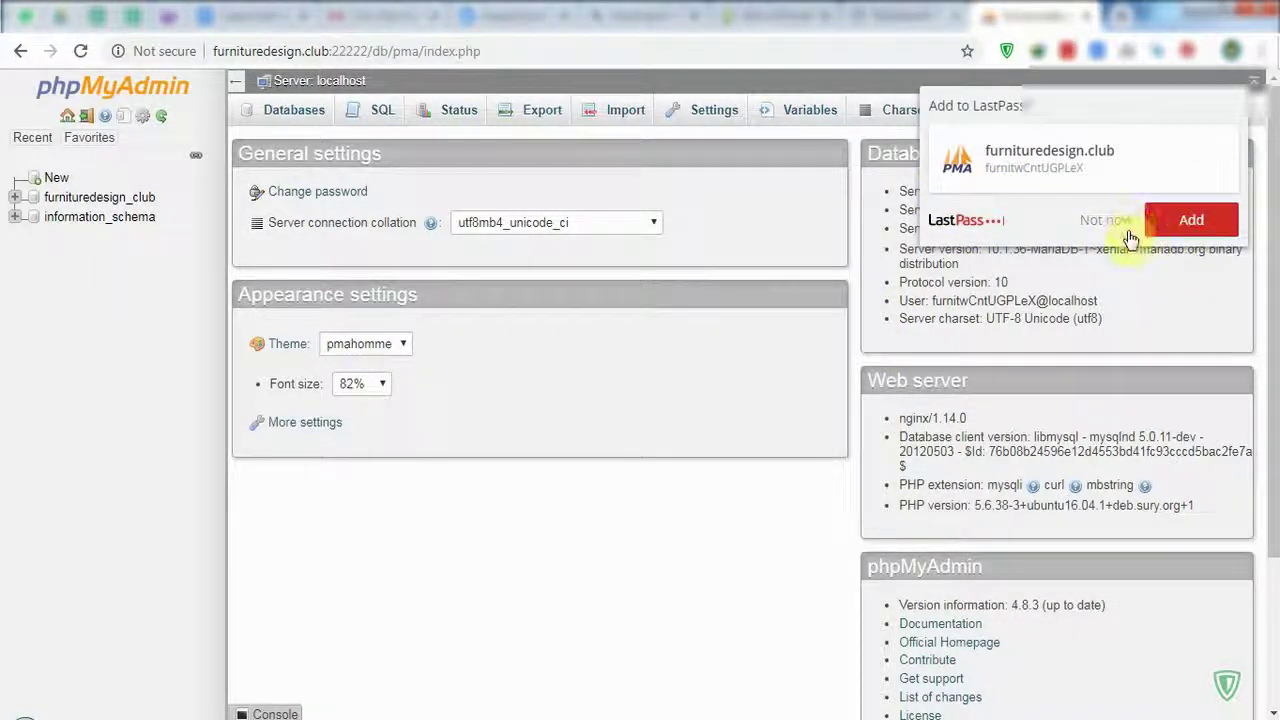
mouse_move(1107, 187)
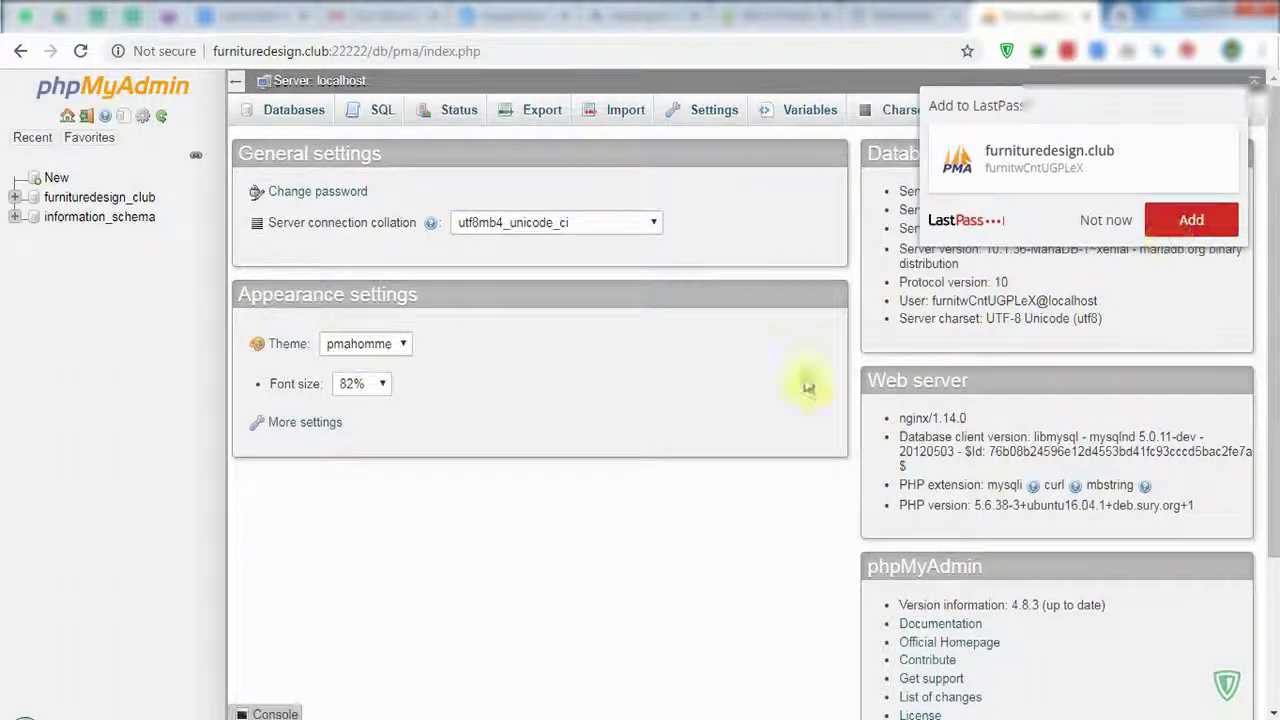
left_click(1115, 230)
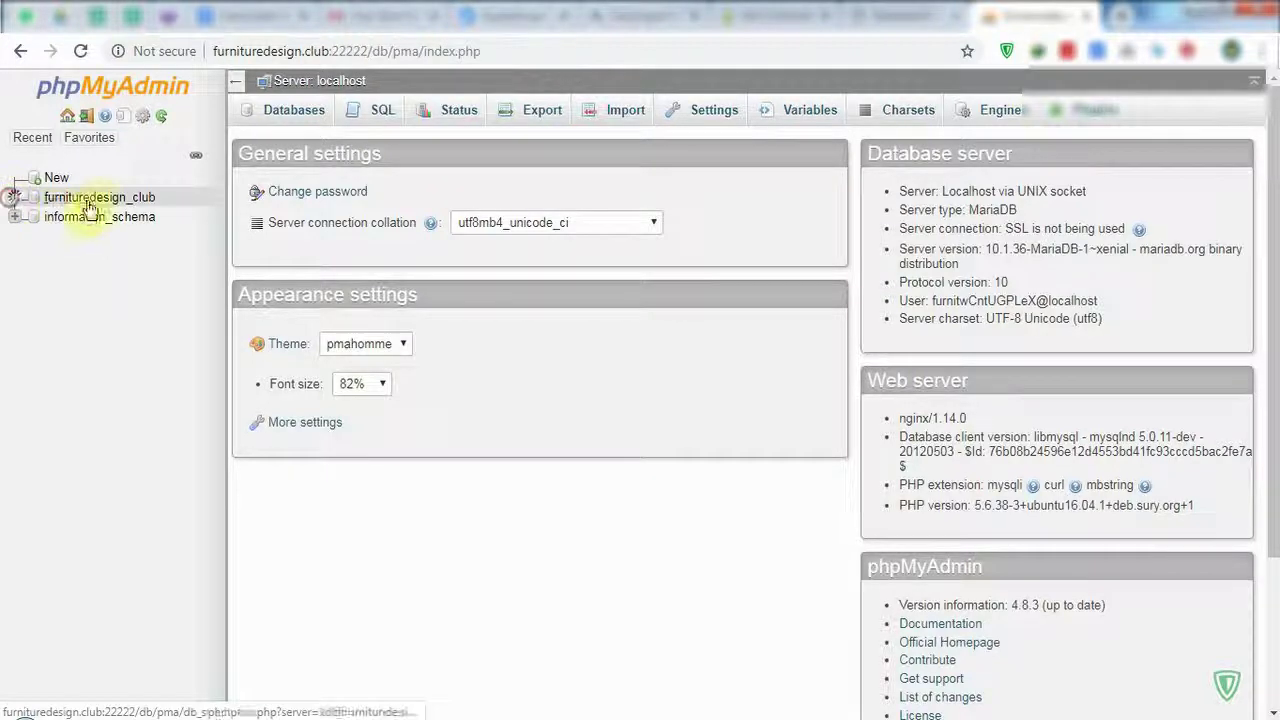
Expand furnituredesign_club and browse the wp_posts table, then the wp_options table.
left_click(140, 197)
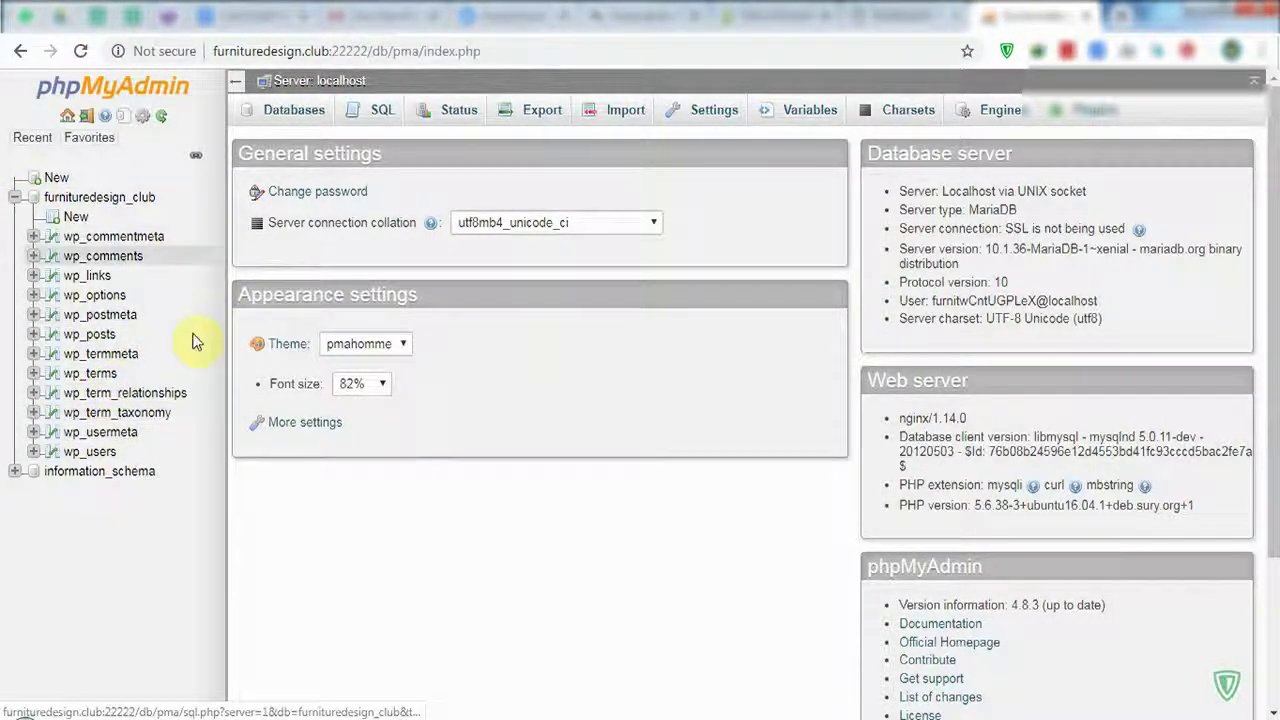
left_click(104, 336)
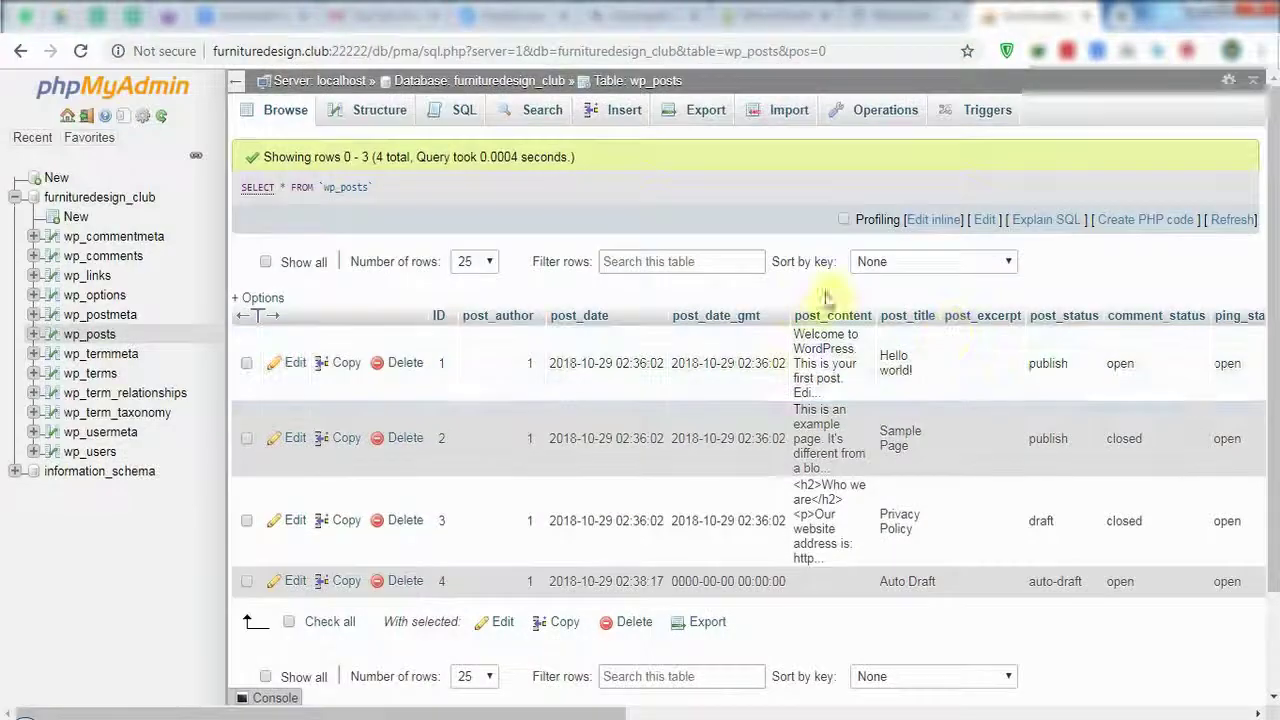
left_click(100, 296)
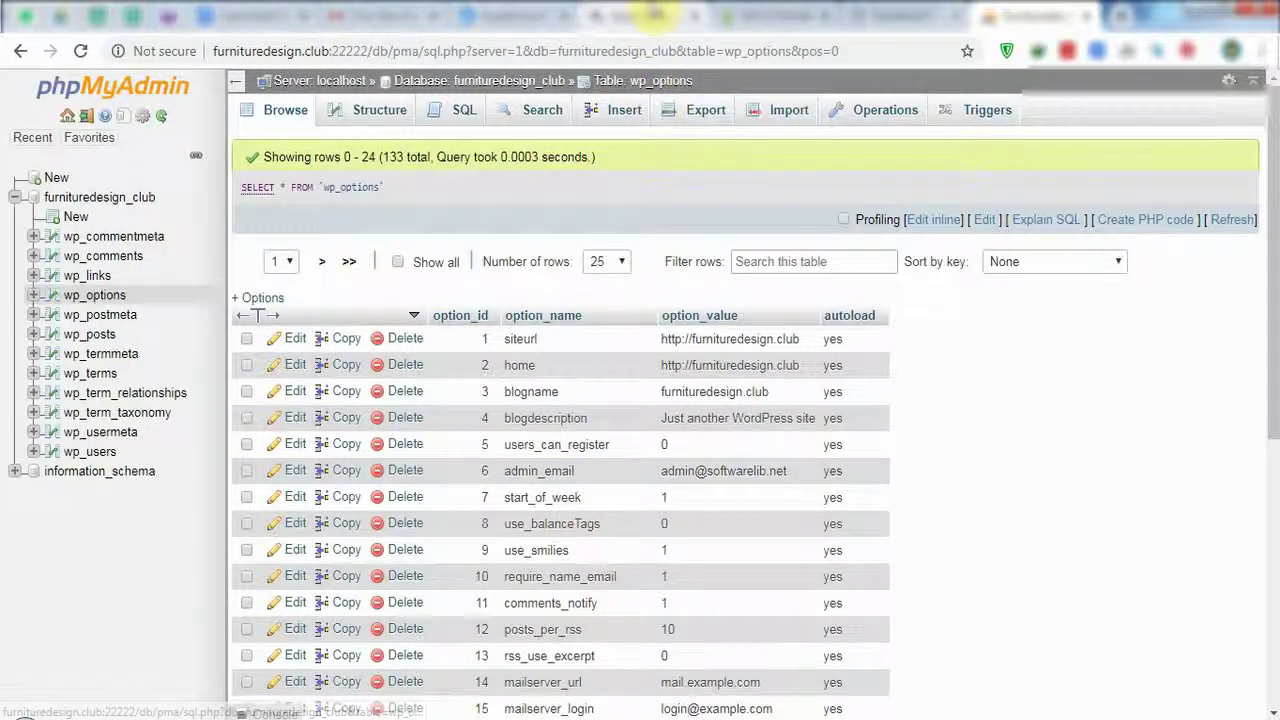
Copy the 'sudo ee site create' WordPress command from the EasyEngine page.
left_click(655, 15)
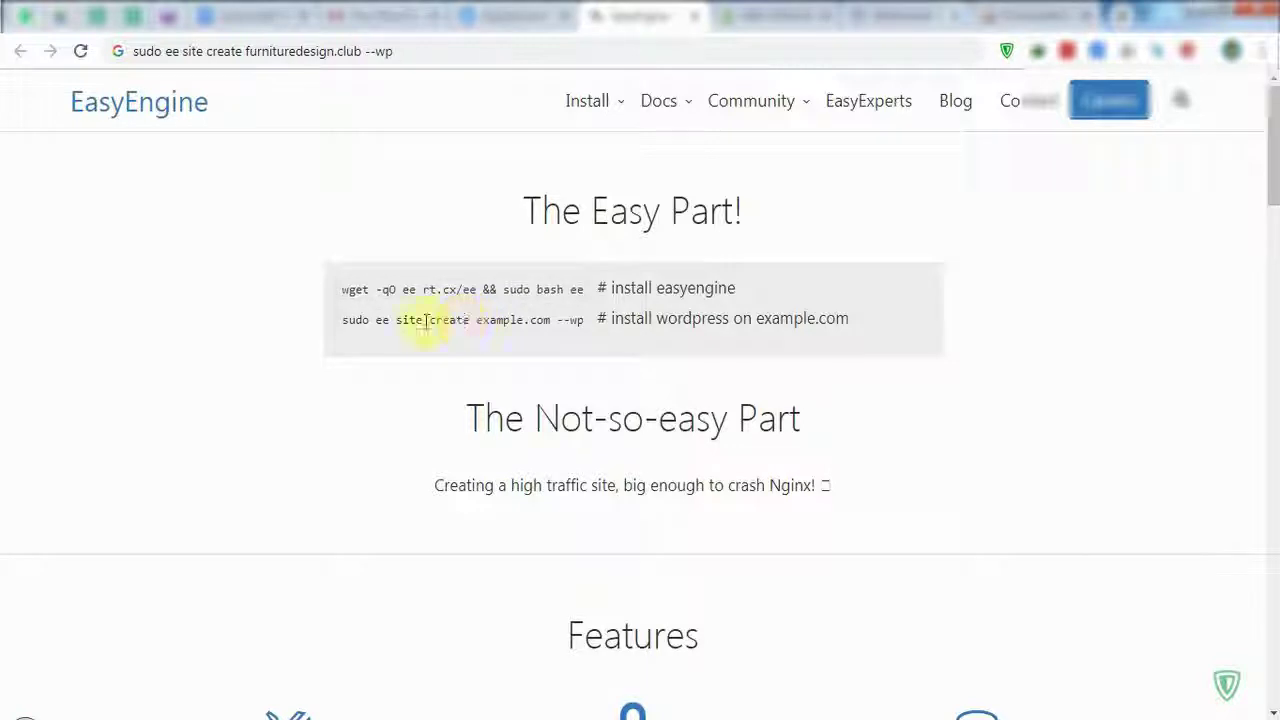
left_click_drag(362, 320, 584, 320)
right_click(584, 320)
left_click(600, 334)
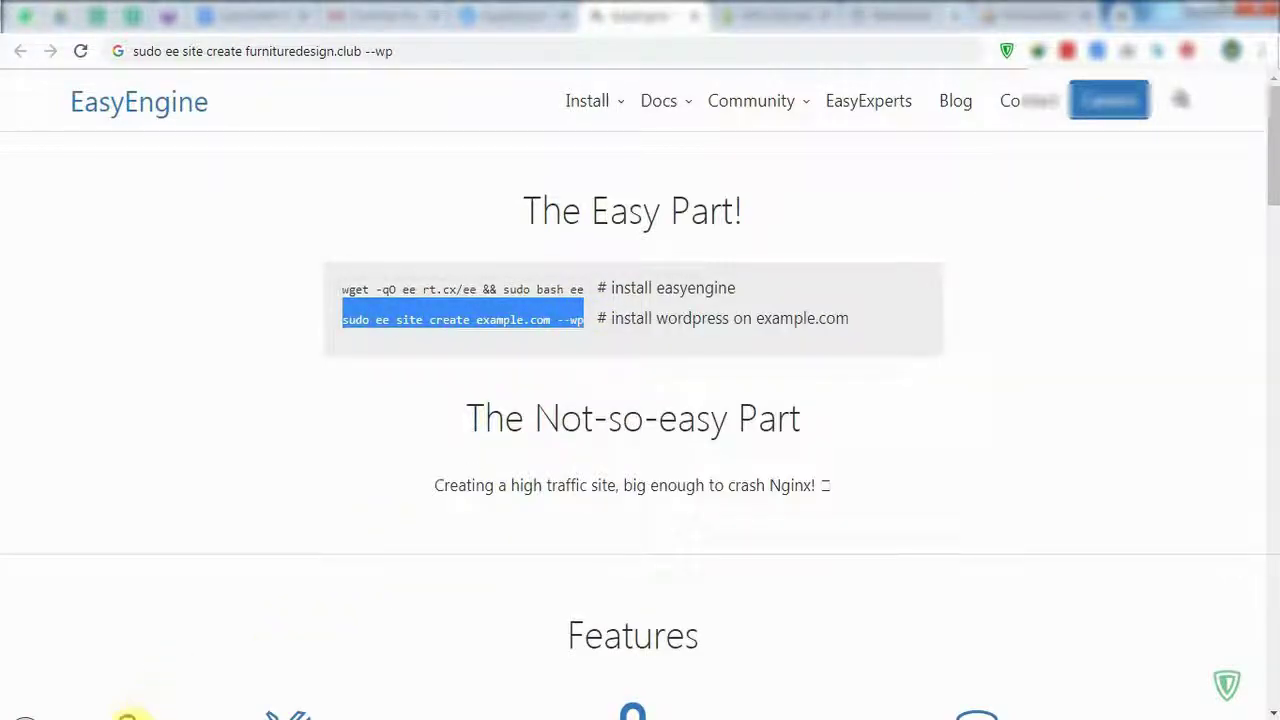
Select the example.com domain within the site-creation command.
key("alt+Tab")
key("alt+Tab")
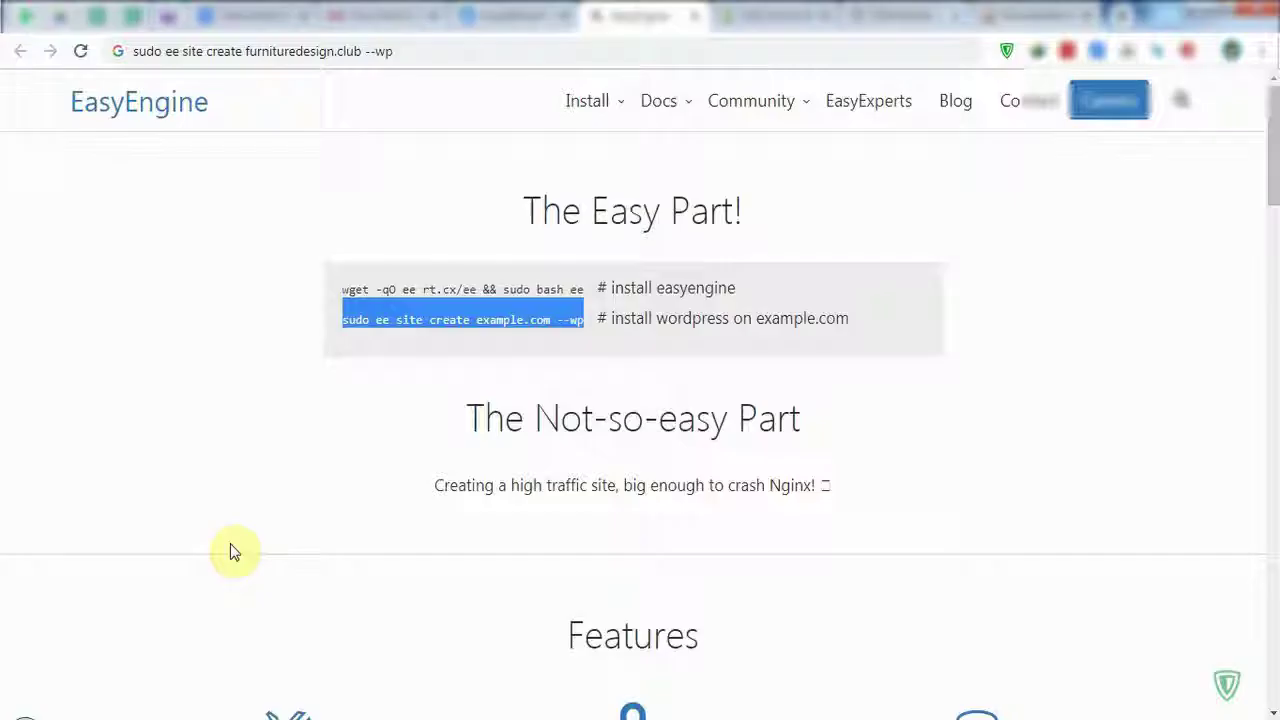
left_click(521, 318)
left_click_drag(476, 320, 546, 317)
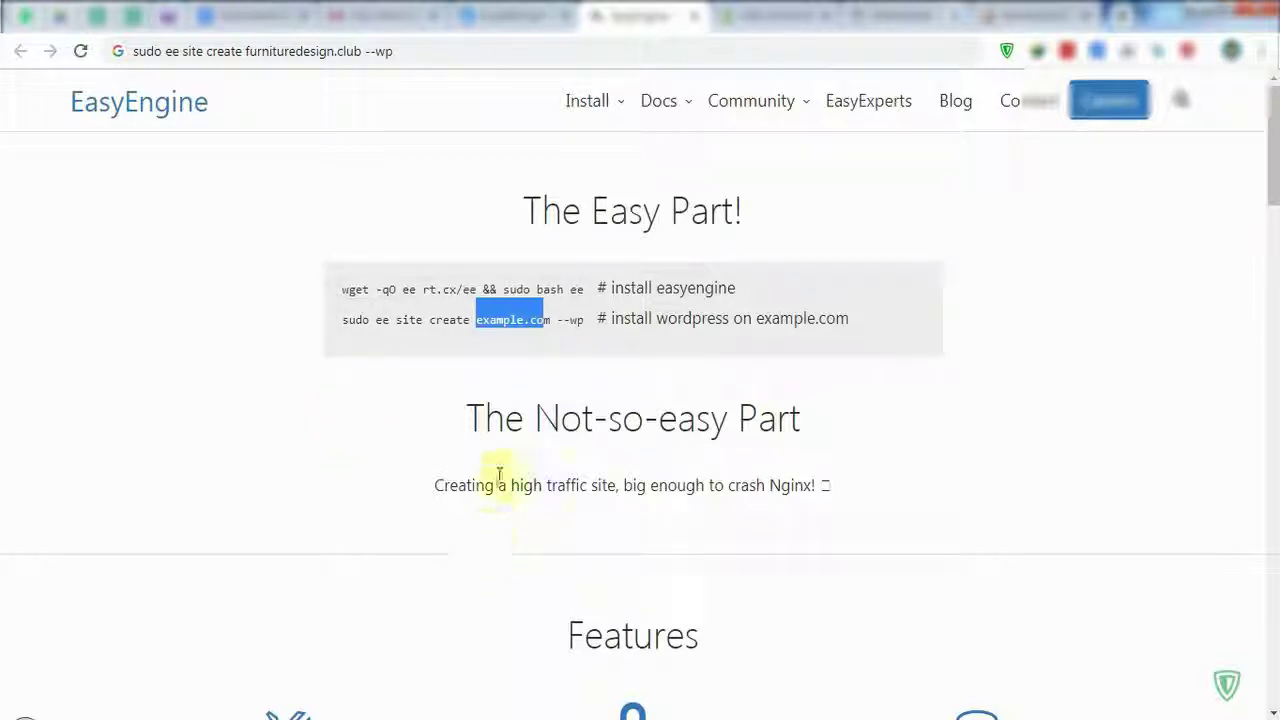
left_click(436, 470)
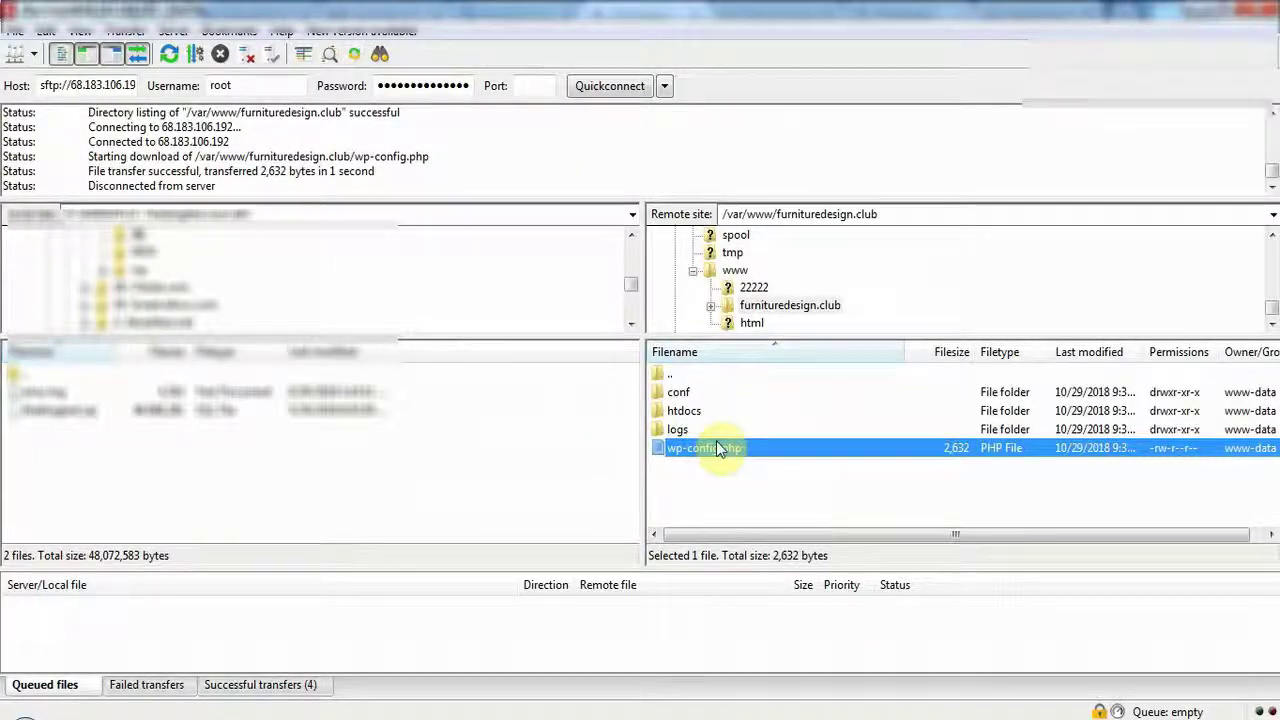
double_click(735, 272)
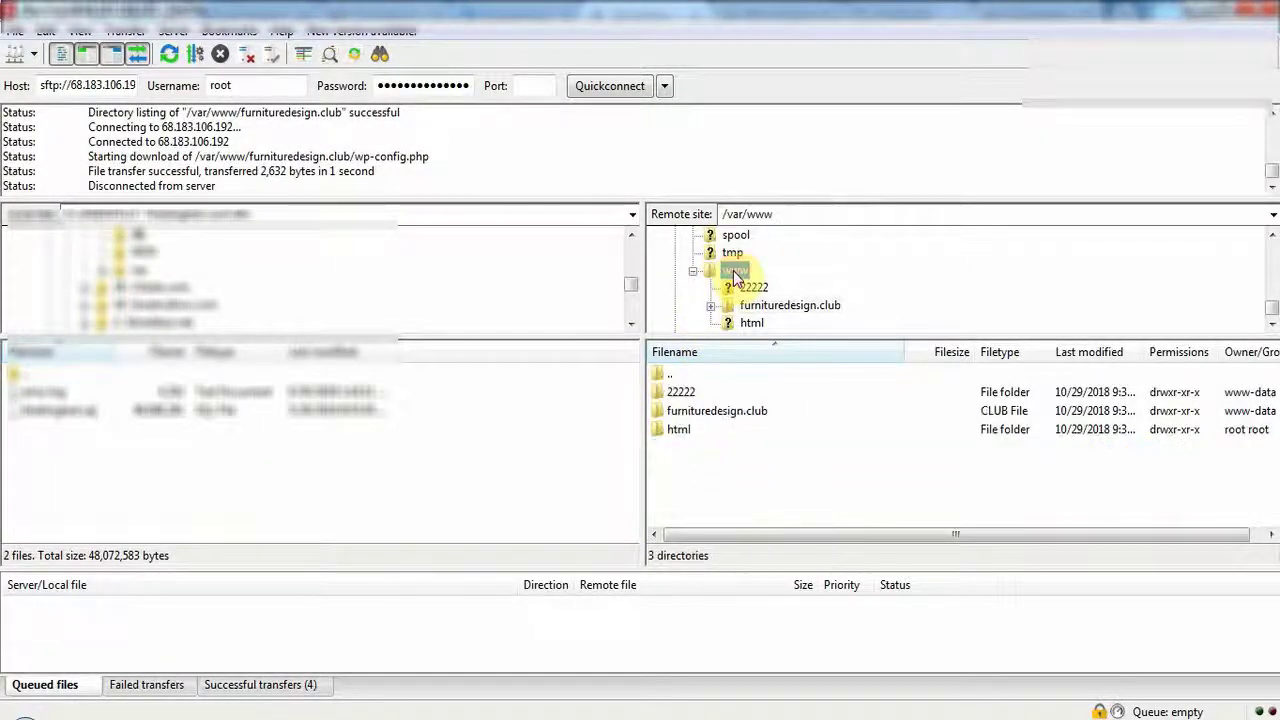
double_click(733, 306)
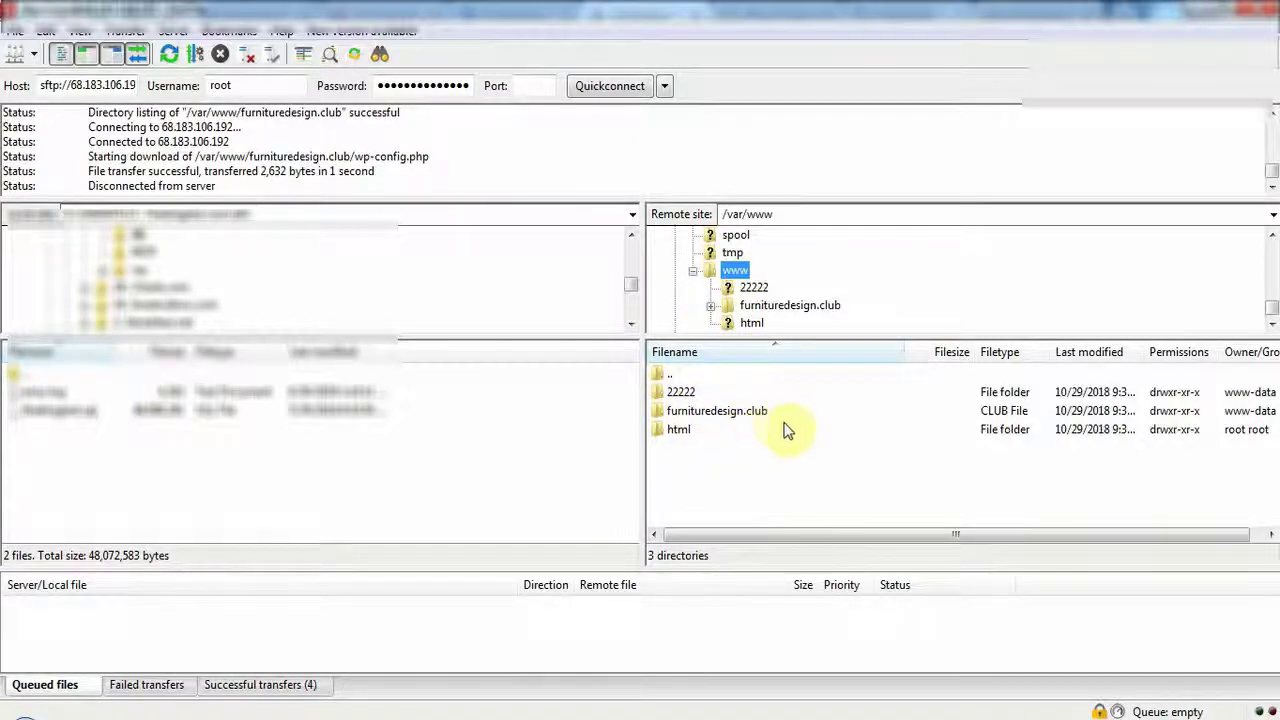
double_click(685, 410)
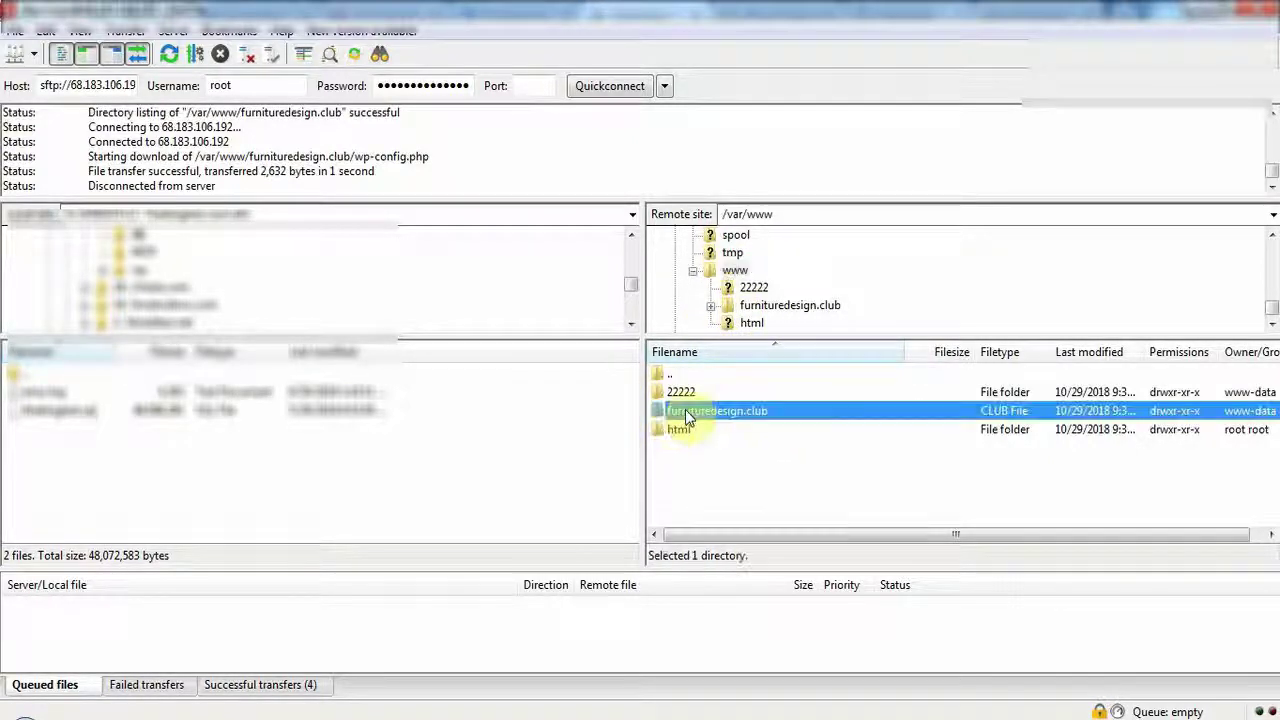
left_click(728, 452)
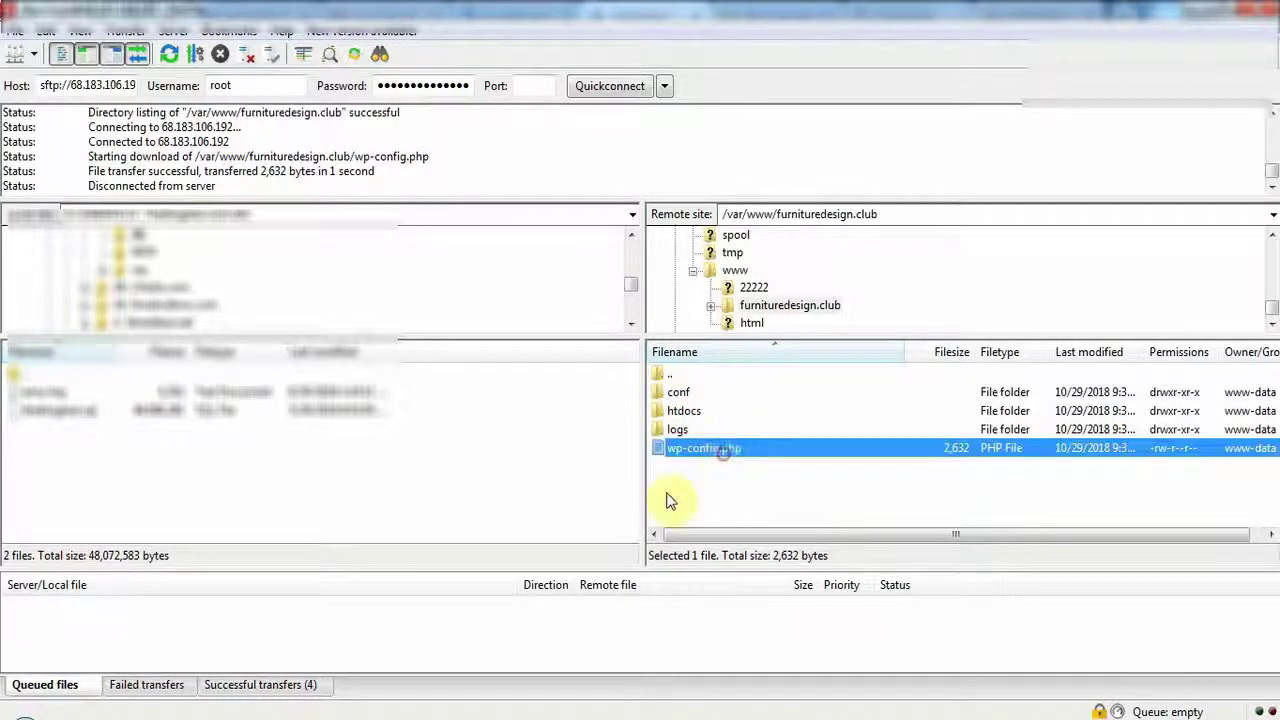
Review the database username and password lines of wp-config.php in Notepad++, then return to the browser.
left_click(443, 712)
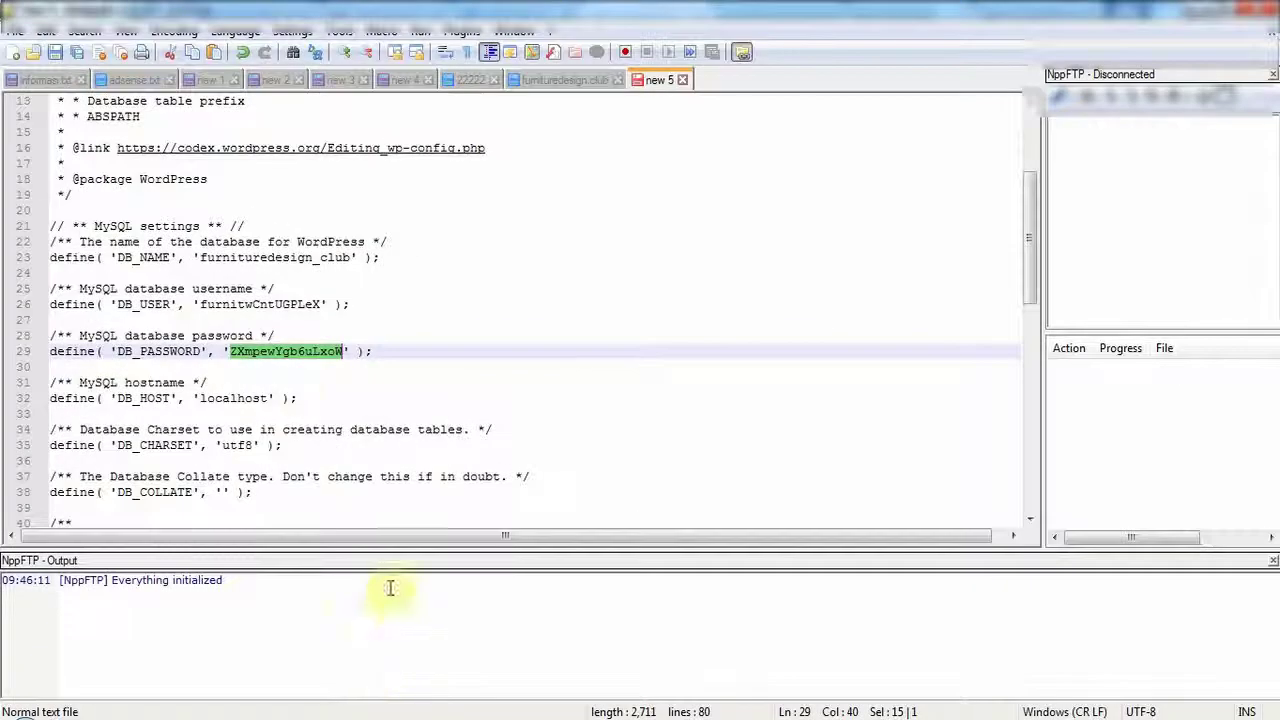
left_click(195, 288)
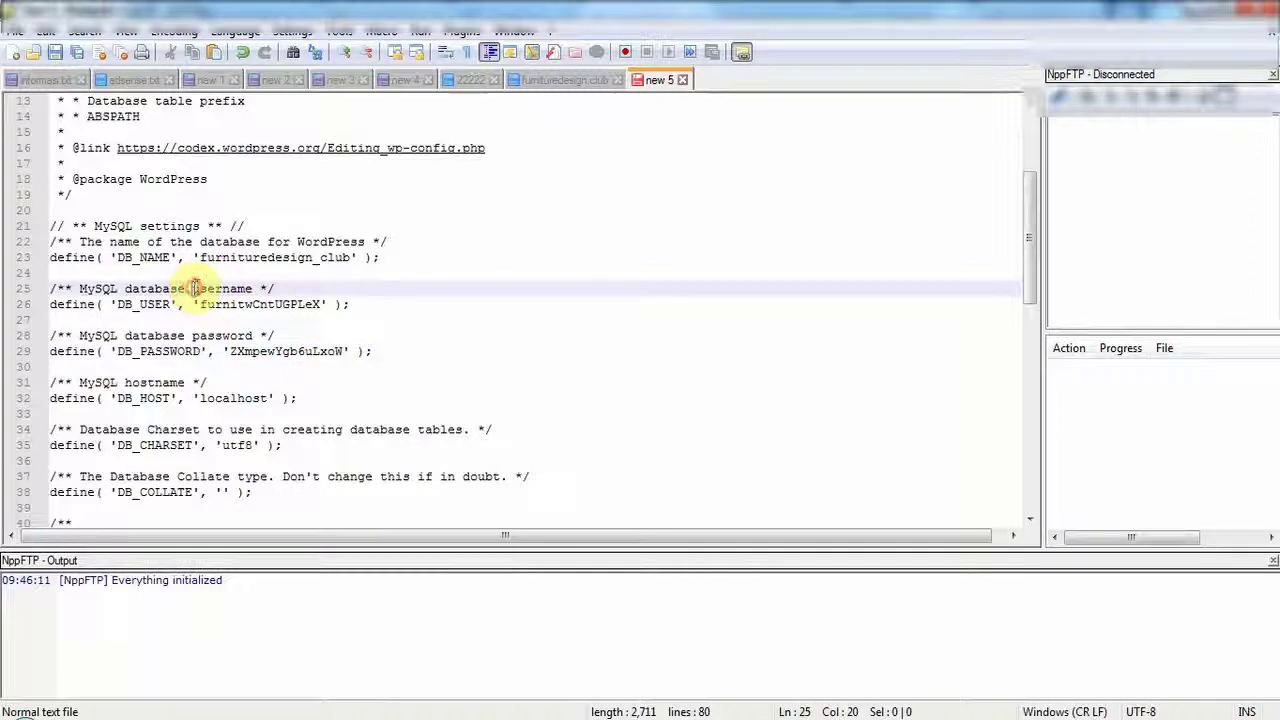
double_click(213, 288)
double_click(218, 336)
left_click(290, 362)
left_click(289, 353)
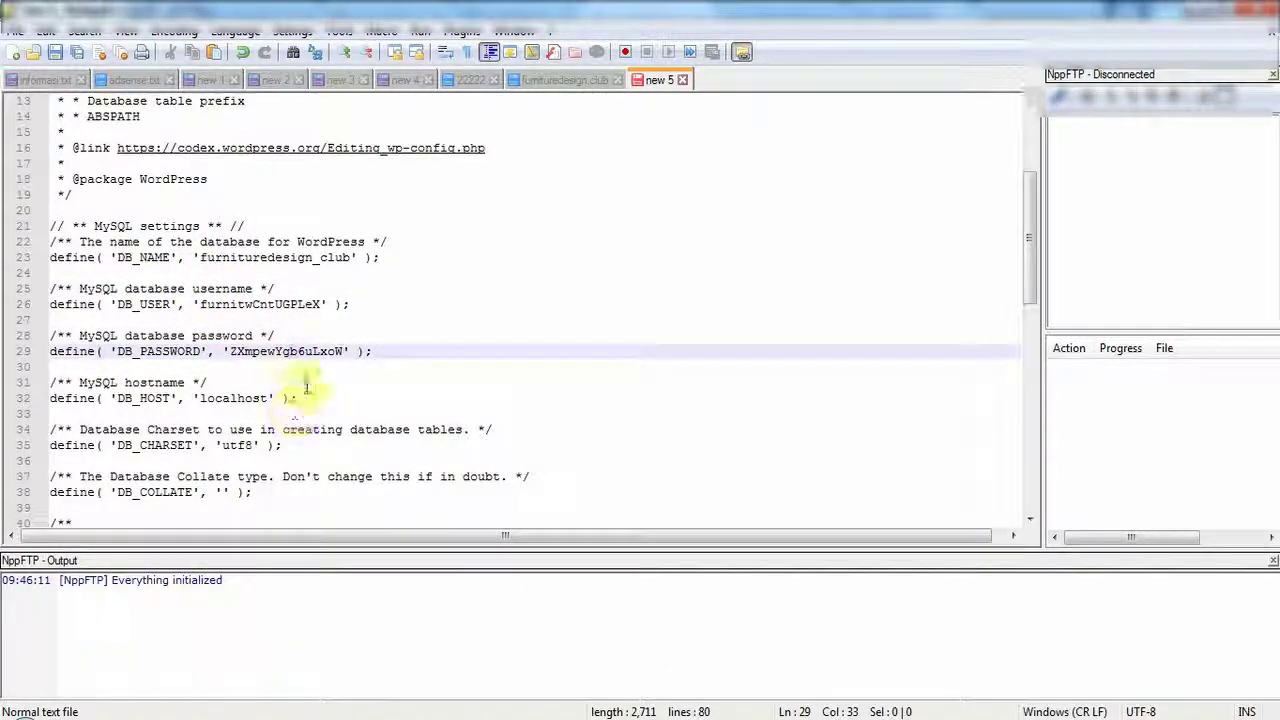
key("alt+Tab")
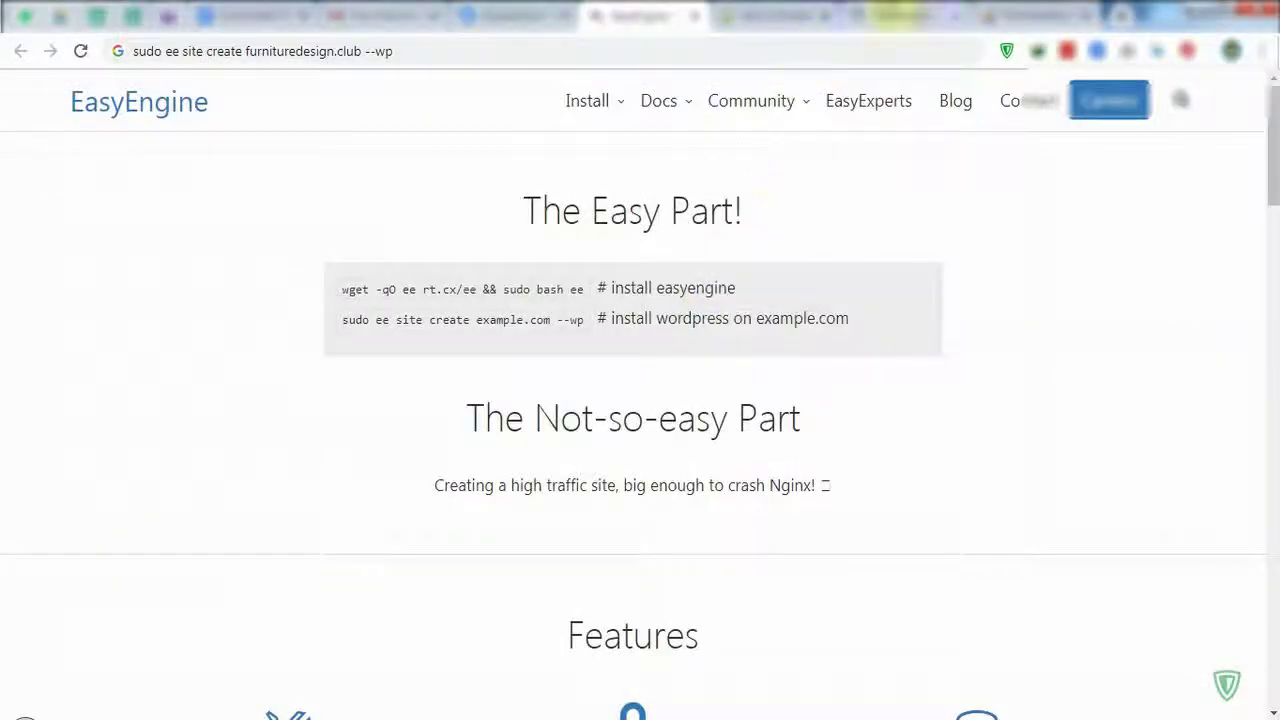
left_click(893, 15)
Go from the WordPress dashboard via Posts to Plugins, listing Akismet, Hello Dolly and Nginx Helper.
left_click(250, 51)
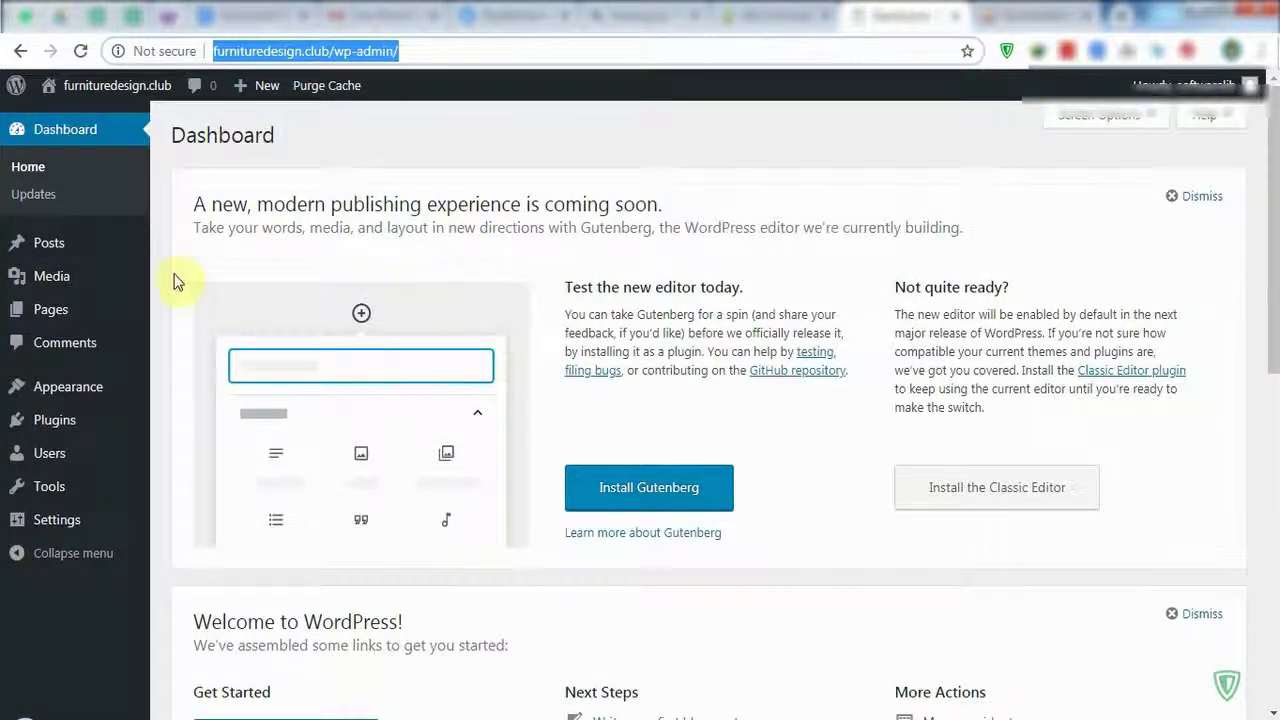
left_click(33, 245)
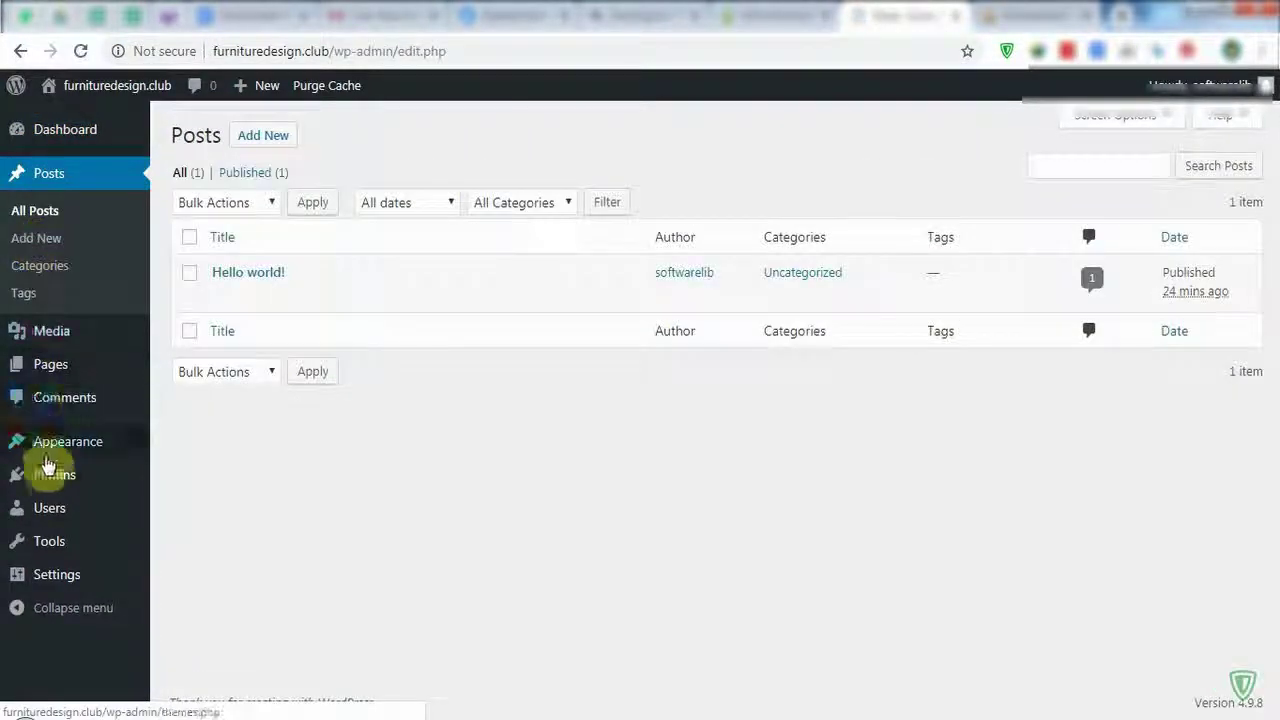
left_click(49, 476)
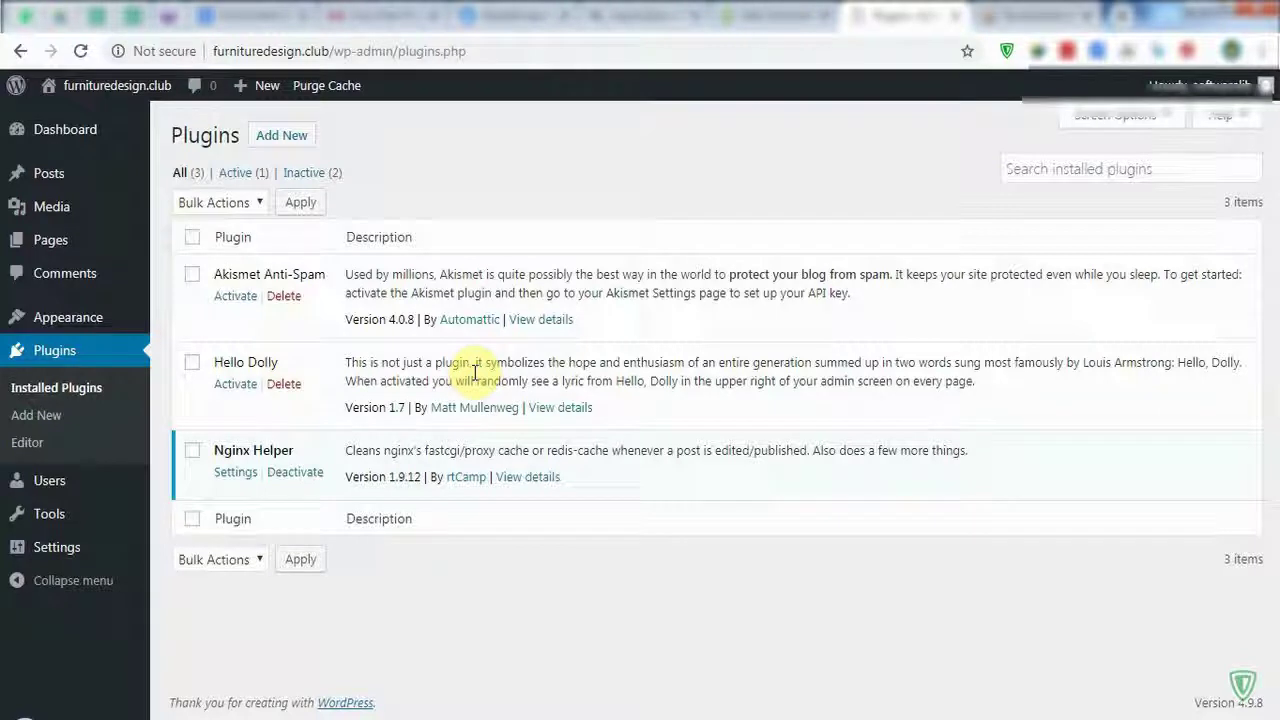